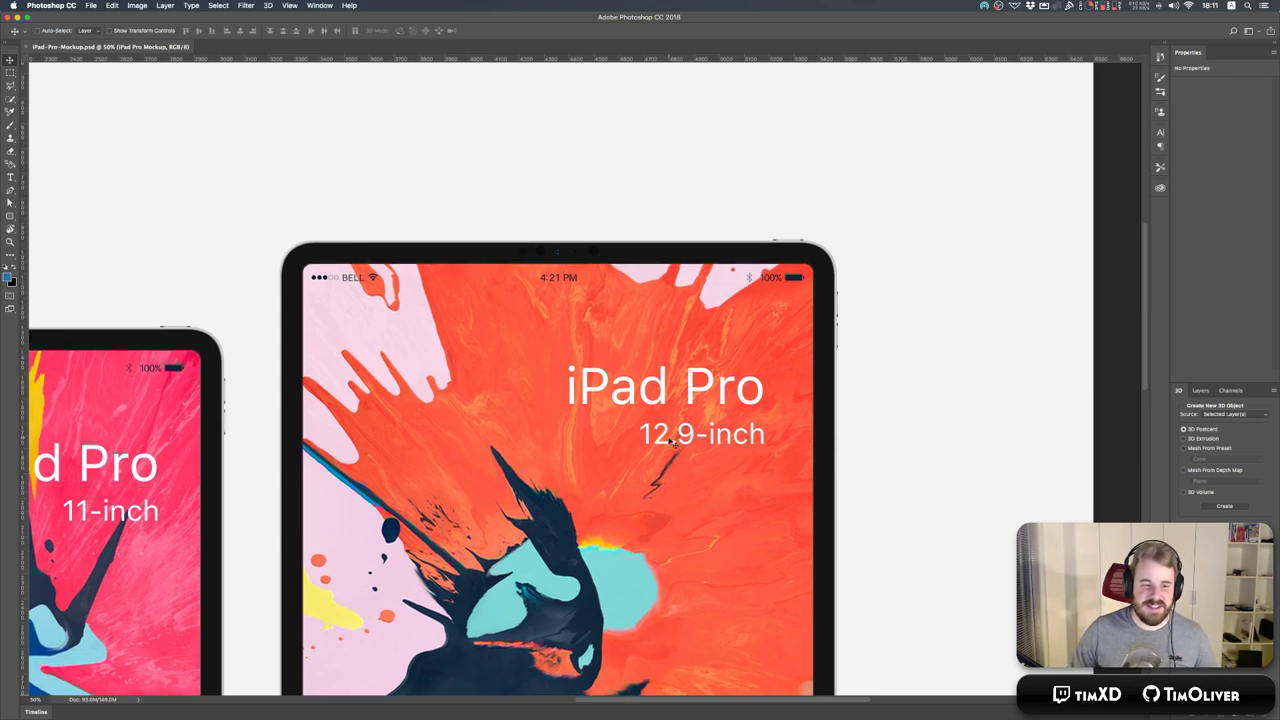
Examine the 12.9-inch iPad Pro artwork in the mockup document from its upper edge down to the lower text.
scroll(672, 443, down, 8)
scroll(672, 443, up, 3)
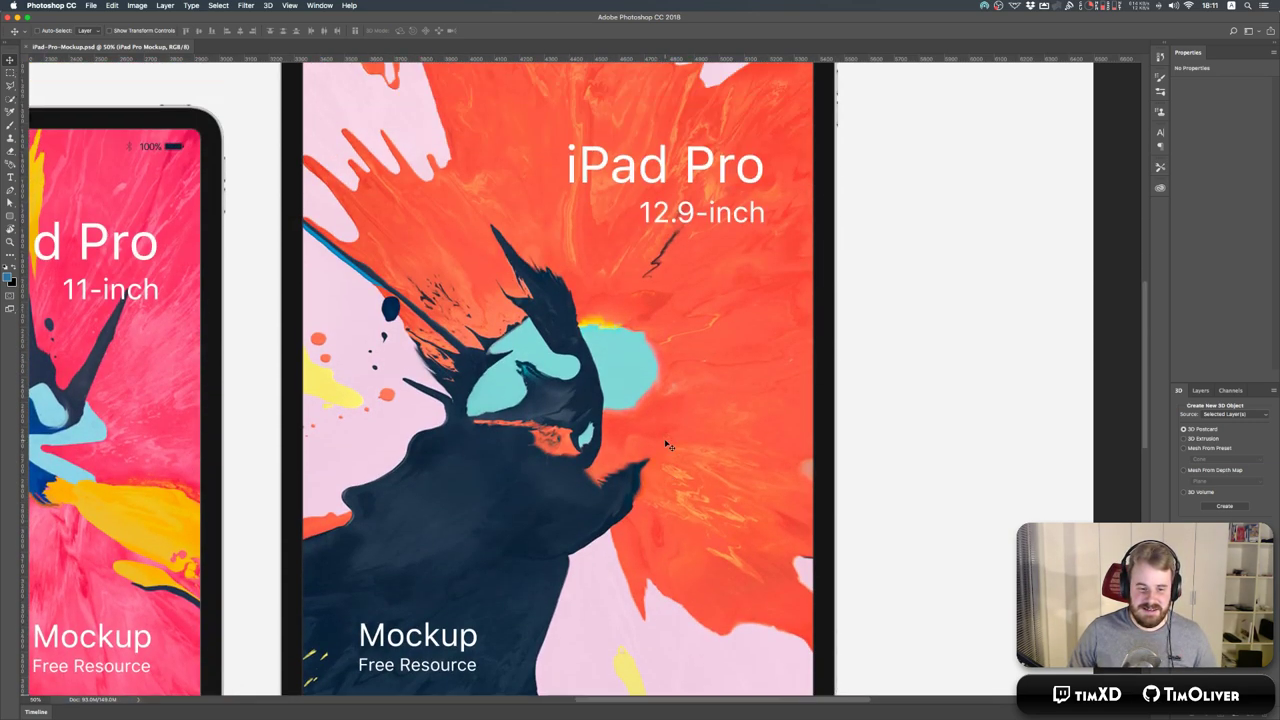
scroll(668, 445, down, 2)
scroll(668, 445, up, 5)
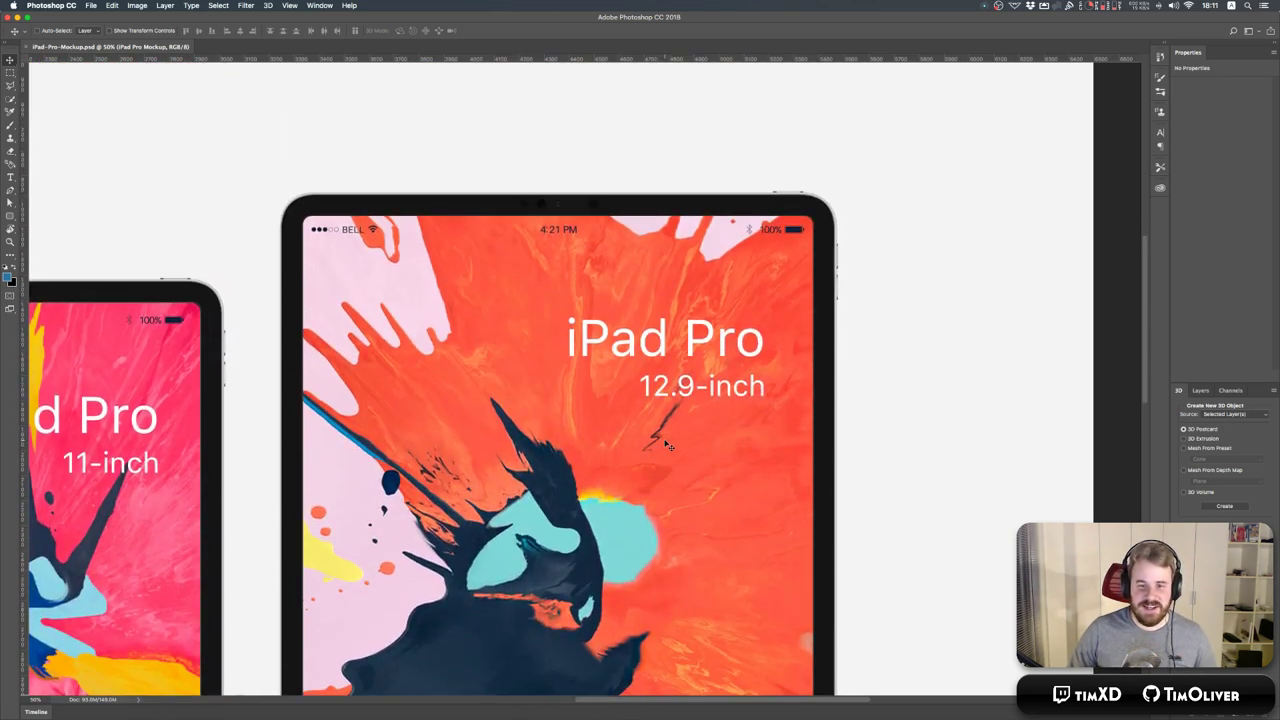
scroll(668, 462, down, 1)
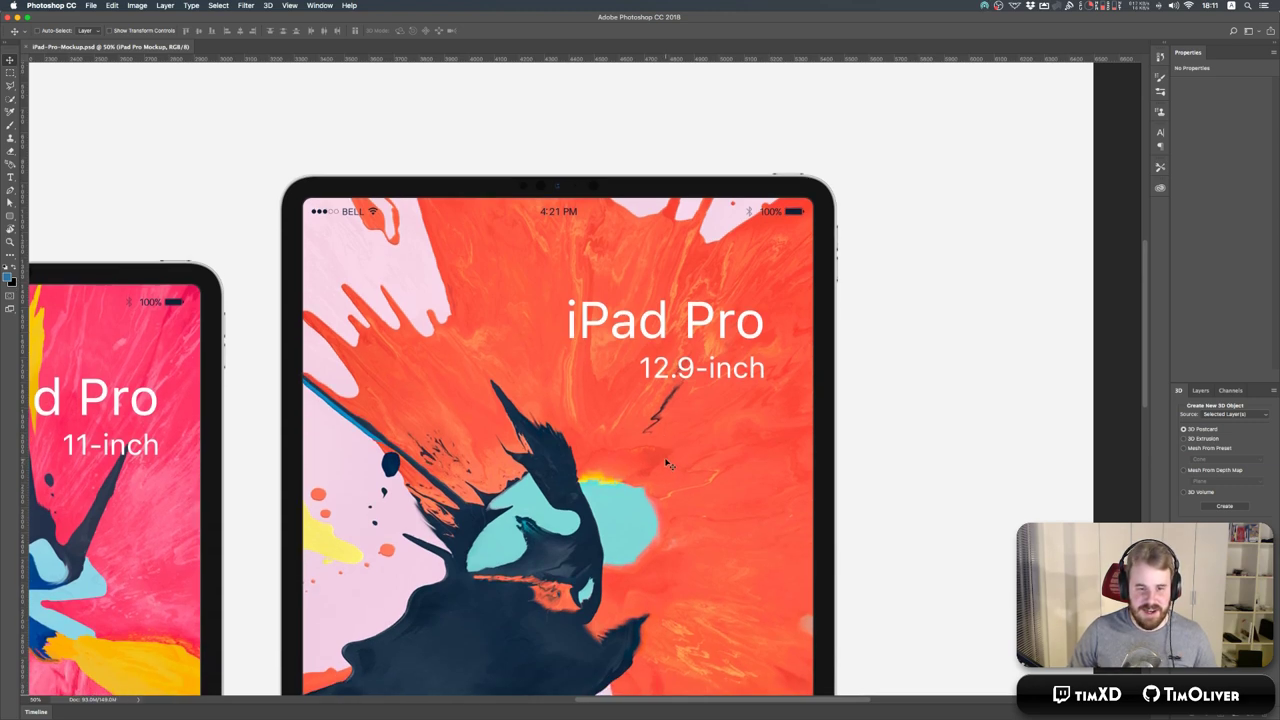
scroll(668, 462, up, 1)
scroll(622, 555, down, 6)
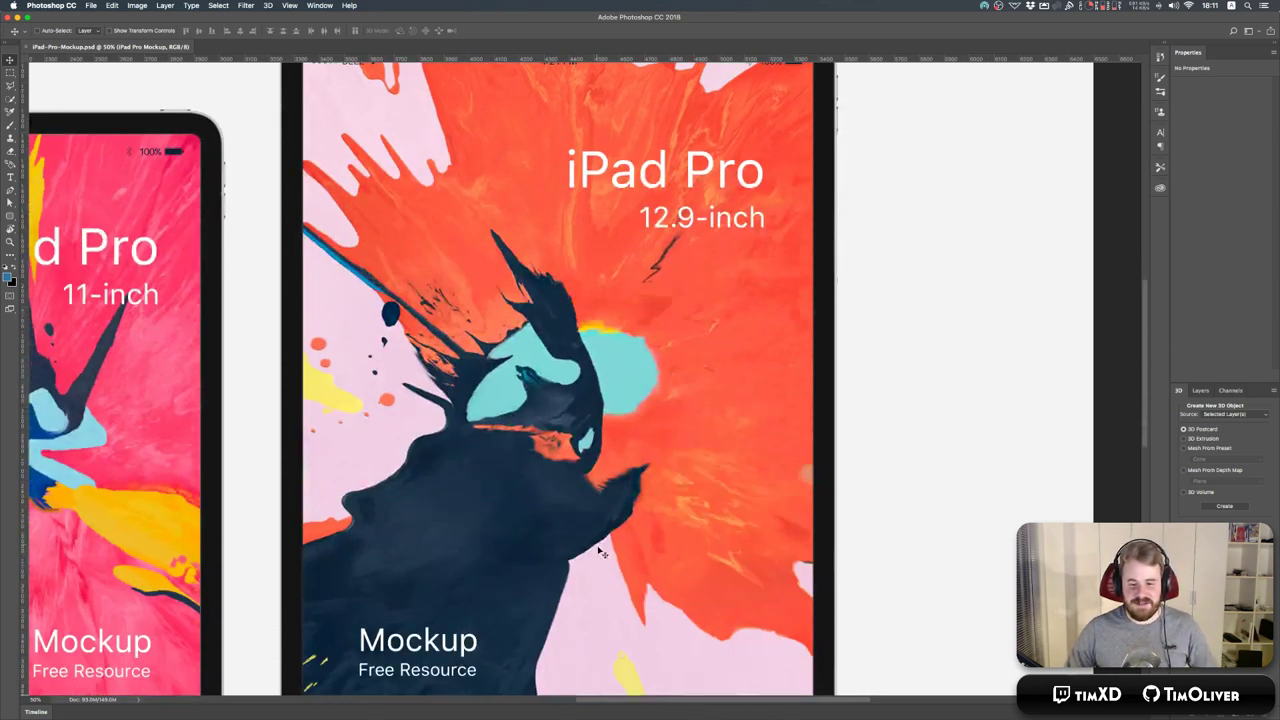
scroll(624, 556, up, 2)
scroll(624, 556, up, 1)
Switch to the iOS Simulator showing the iPad Pro (12.9-inch) device.
key(super+Tab)
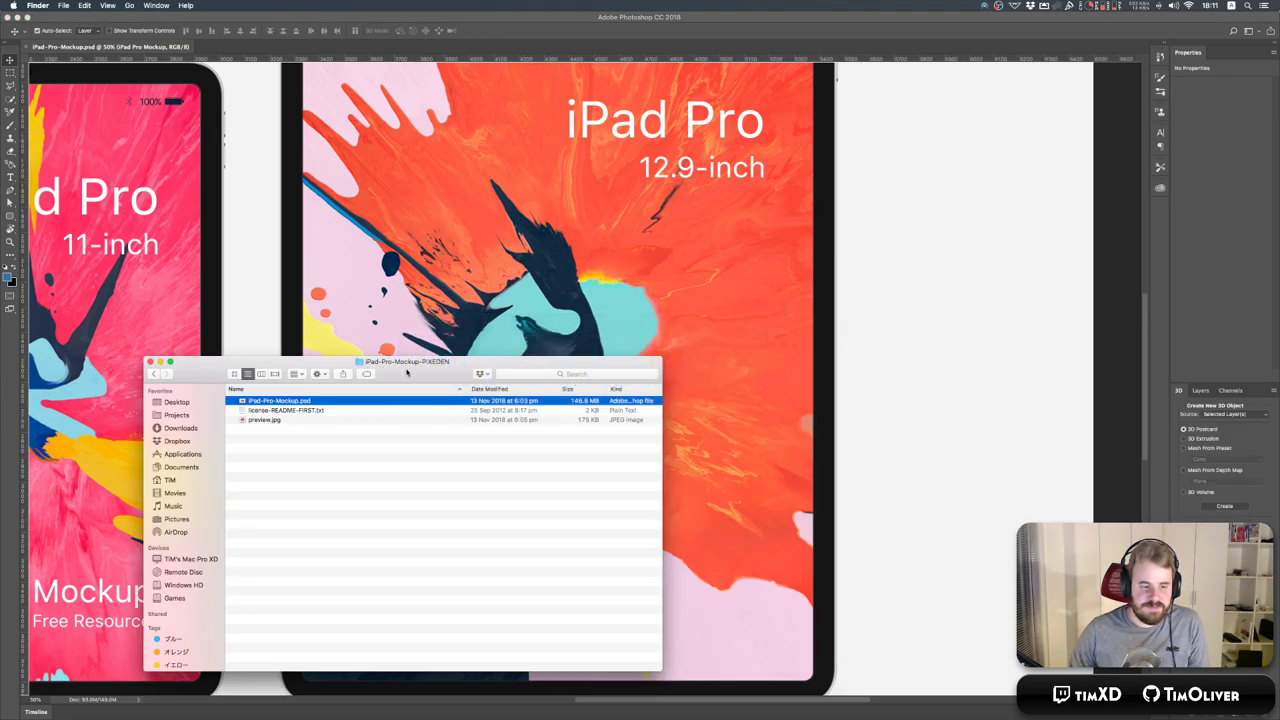
drag(407, 372, 449, 344)
key(super+Tab)
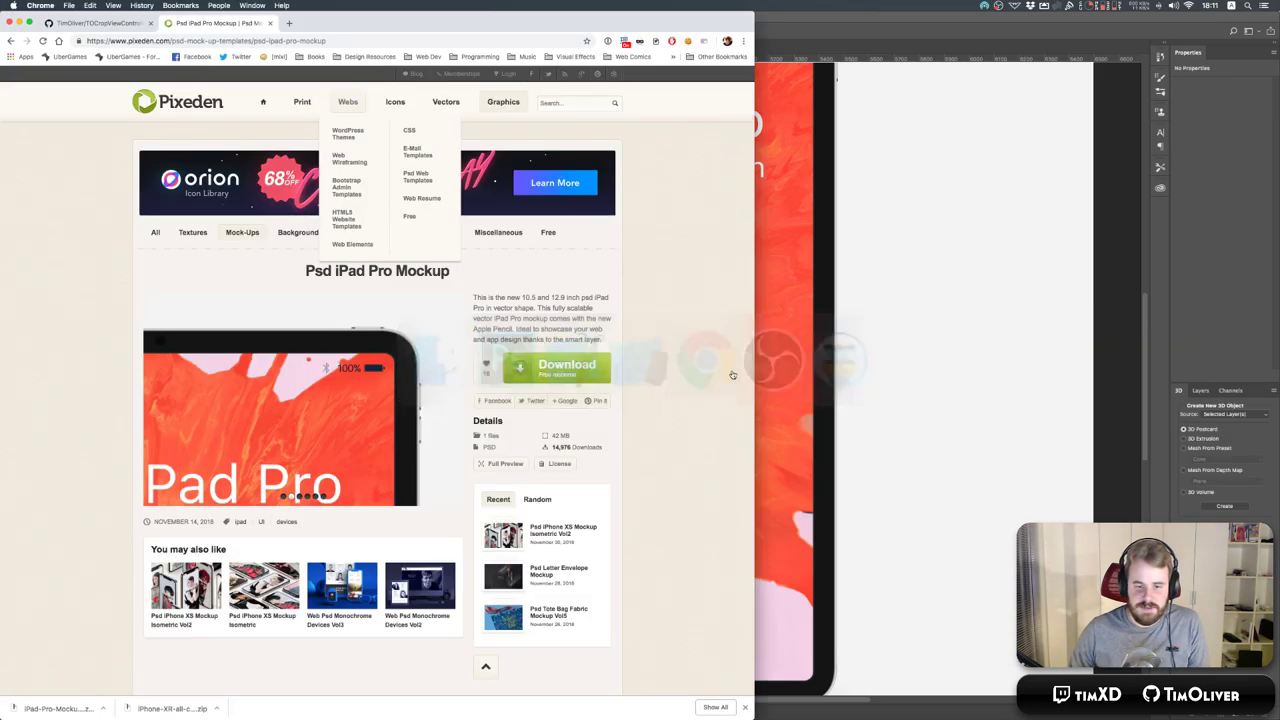
key(super+Tab)
key(super+Tab)
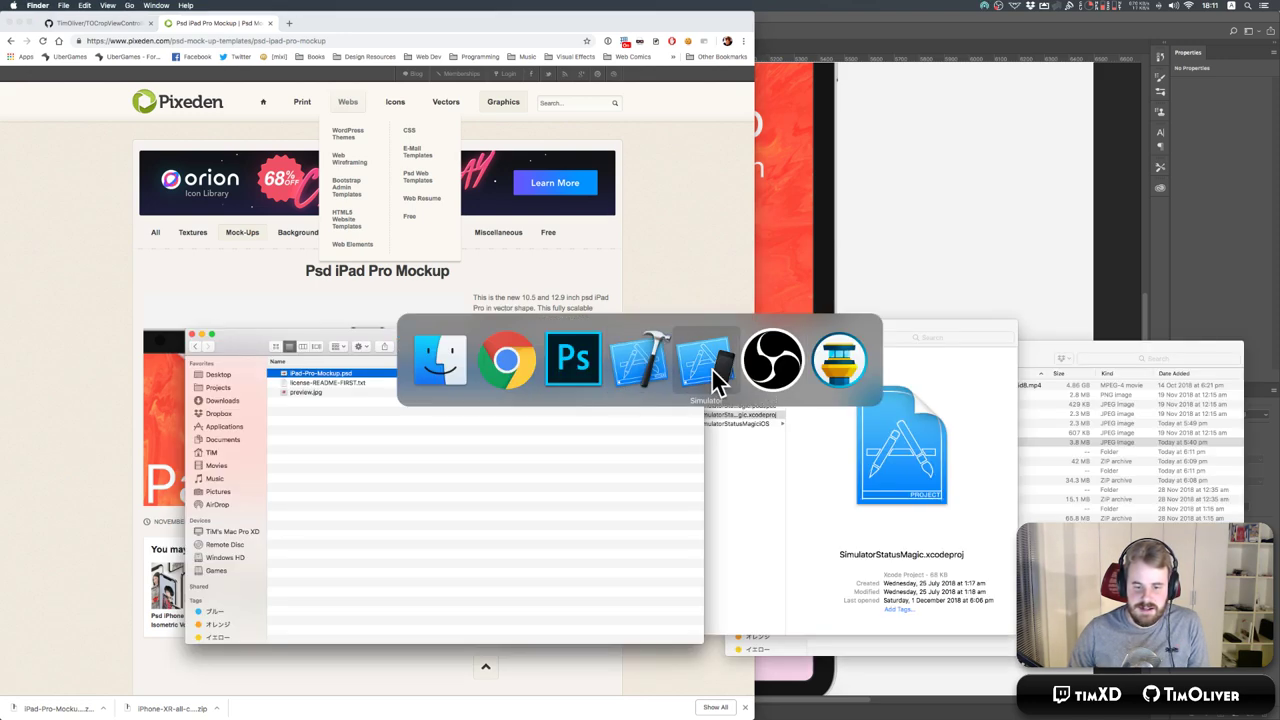
click(726, 378)
click(119, 561)
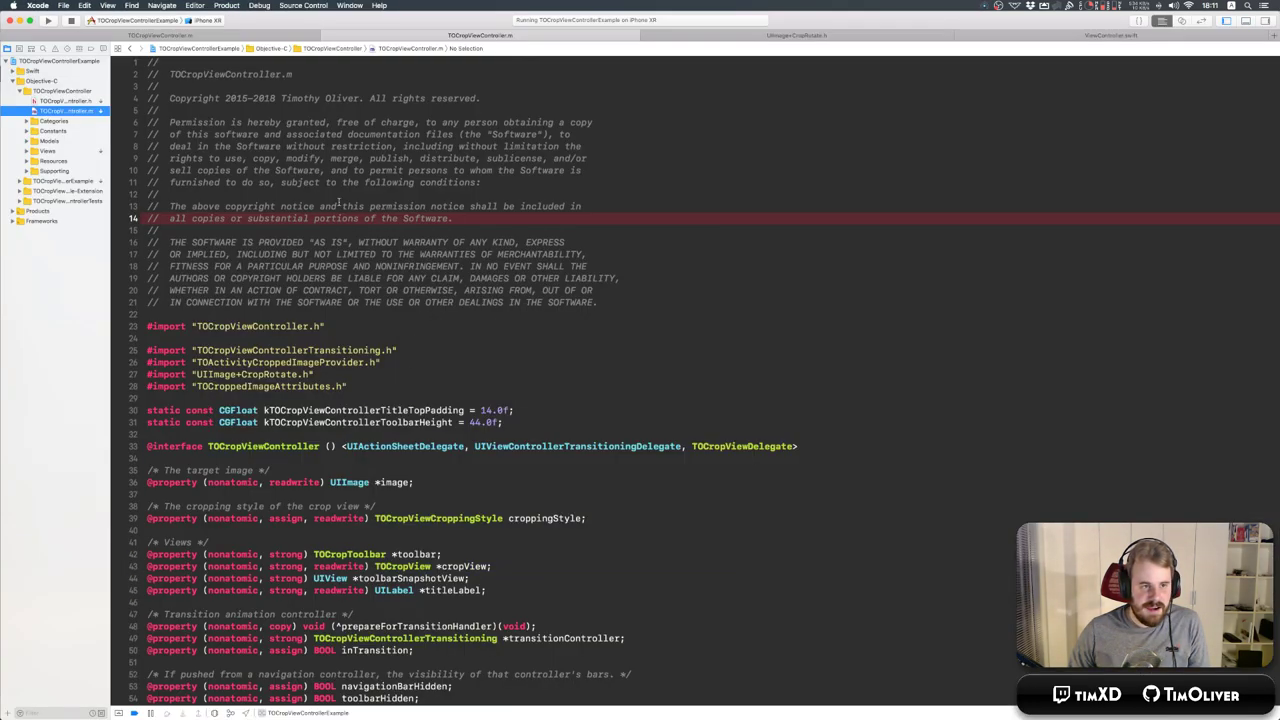
key(super+Tab)
click(716, 368)
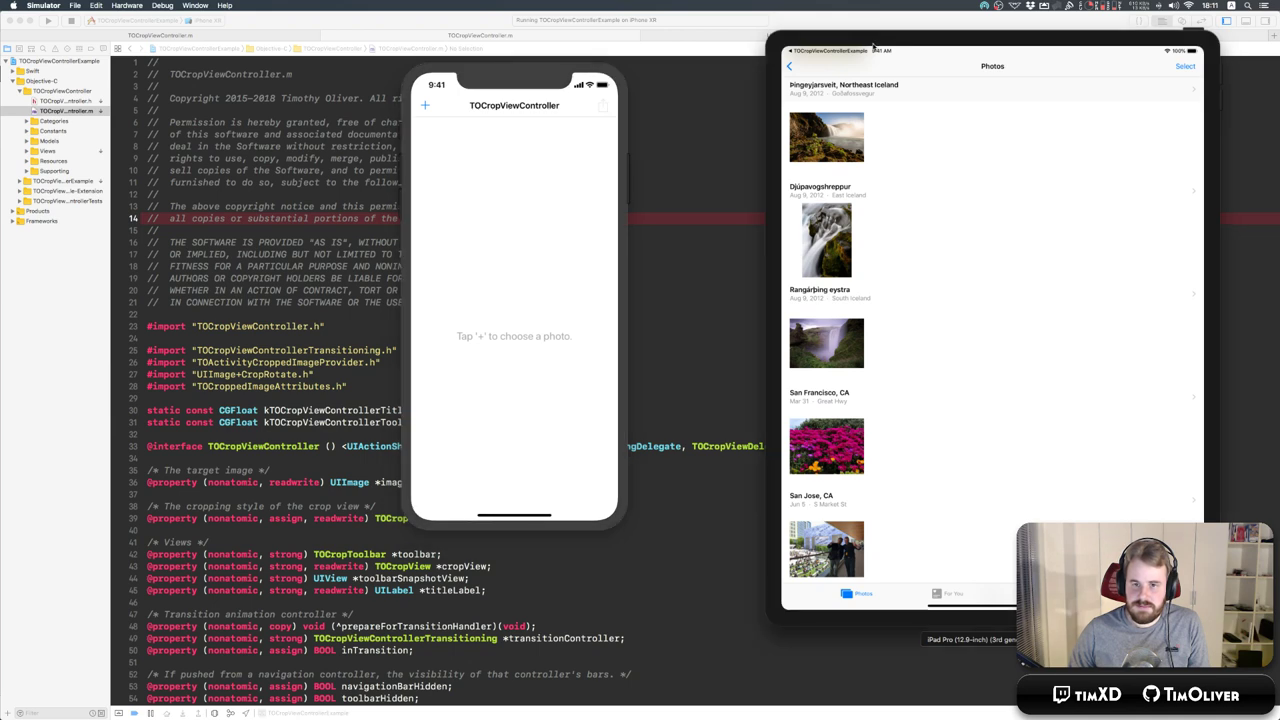
Return the iPad simulator to TOCropViewControllerExample, open its add-photo options, and rotate the device to landscape.
drag(825, 54, 699, 62)
click(699, 62)
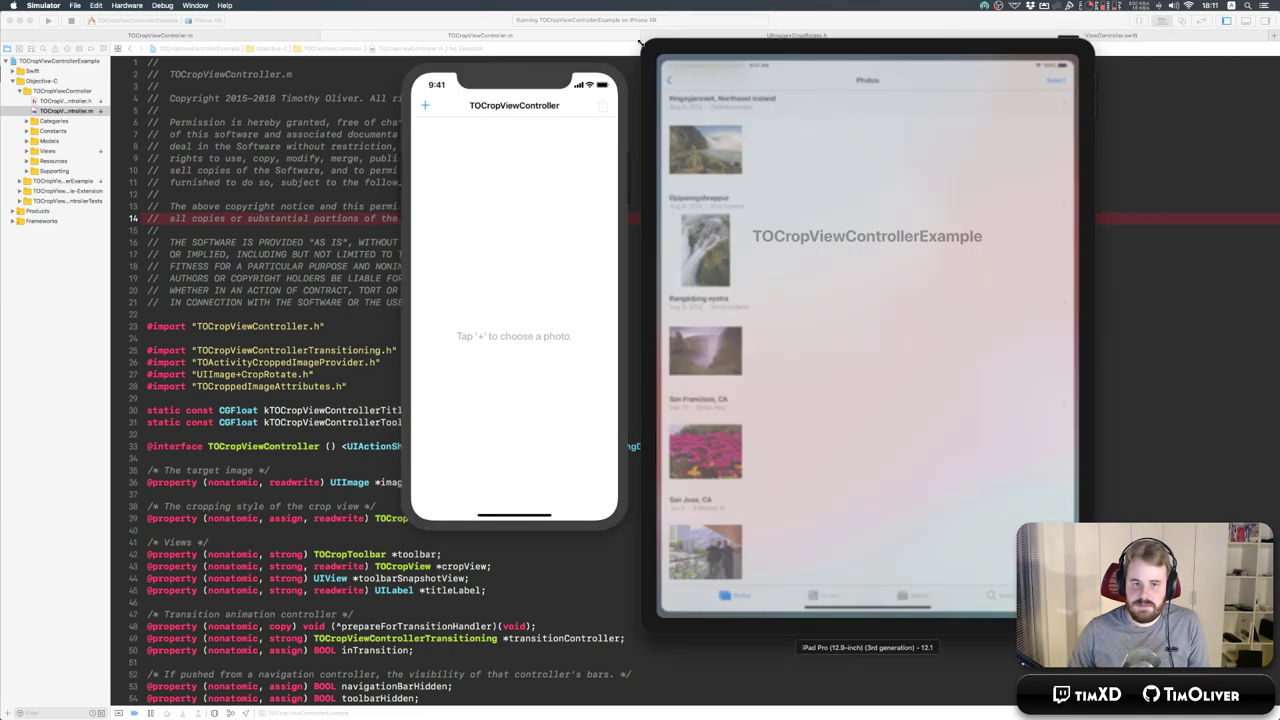
click(668, 76)
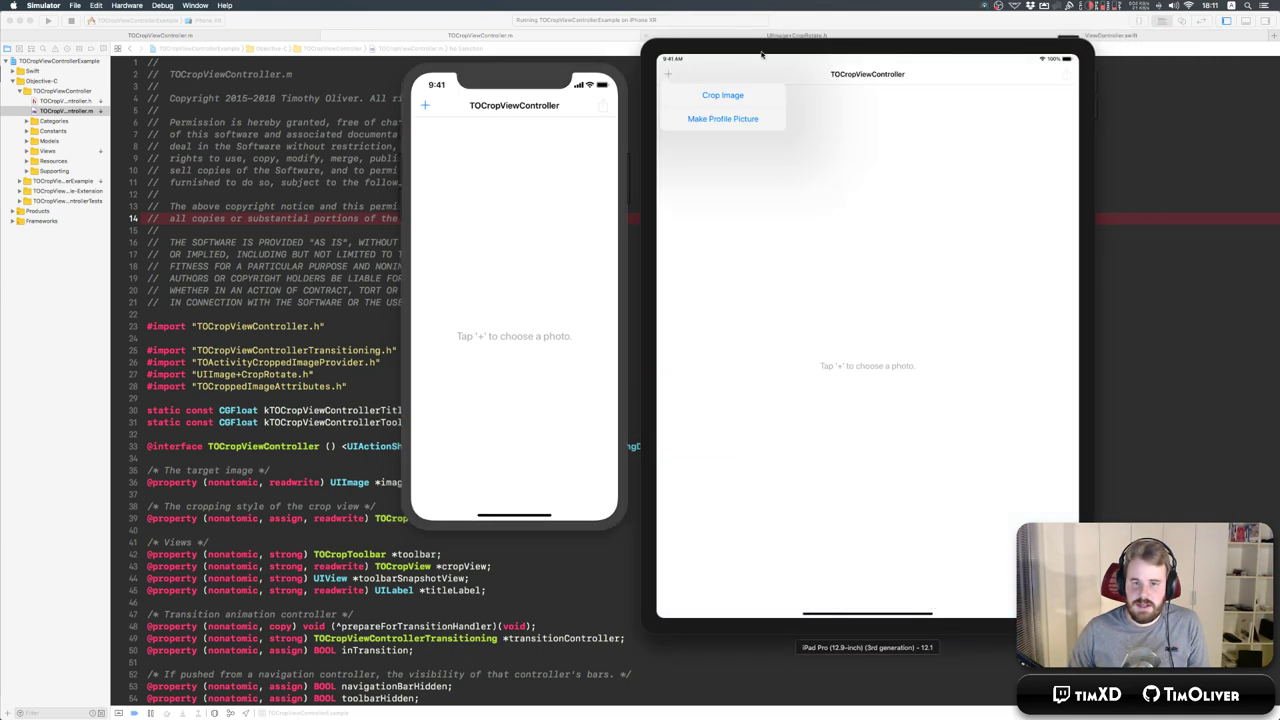
key(super+Left)
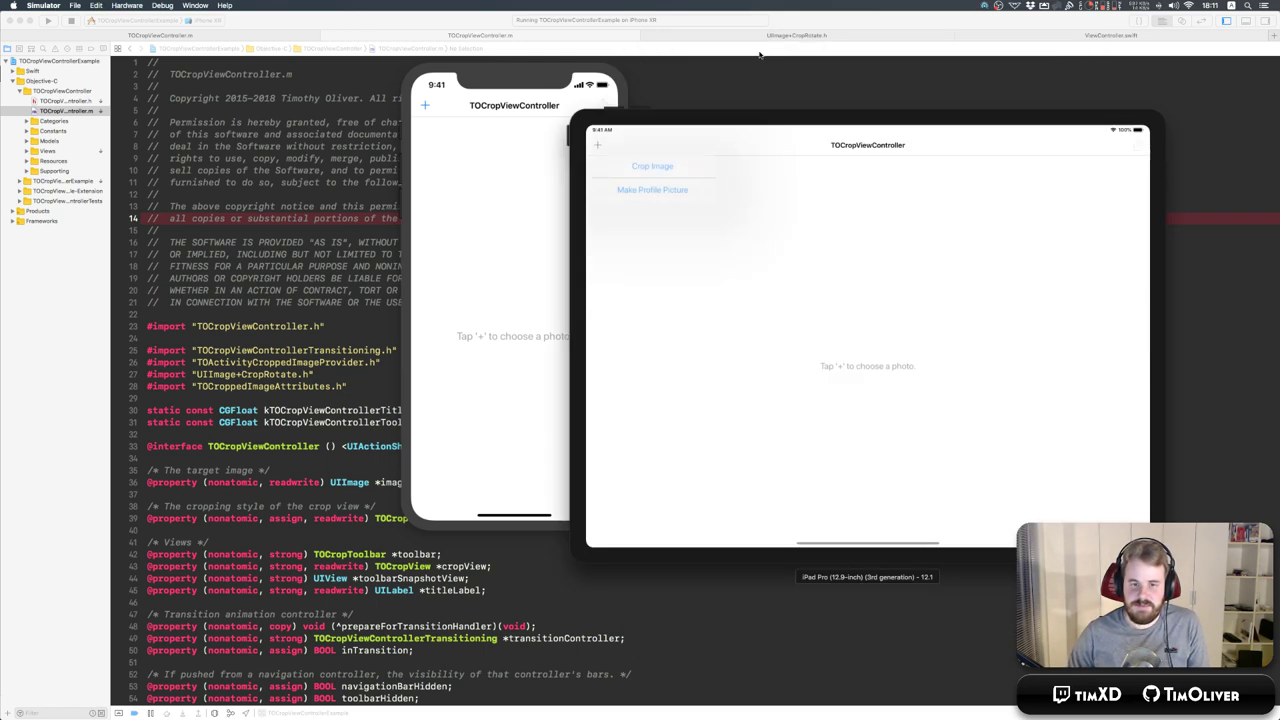
Choose Crop Image on the iPad and load the San Jose photo from Moments into the crop editor.
click(652, 166)
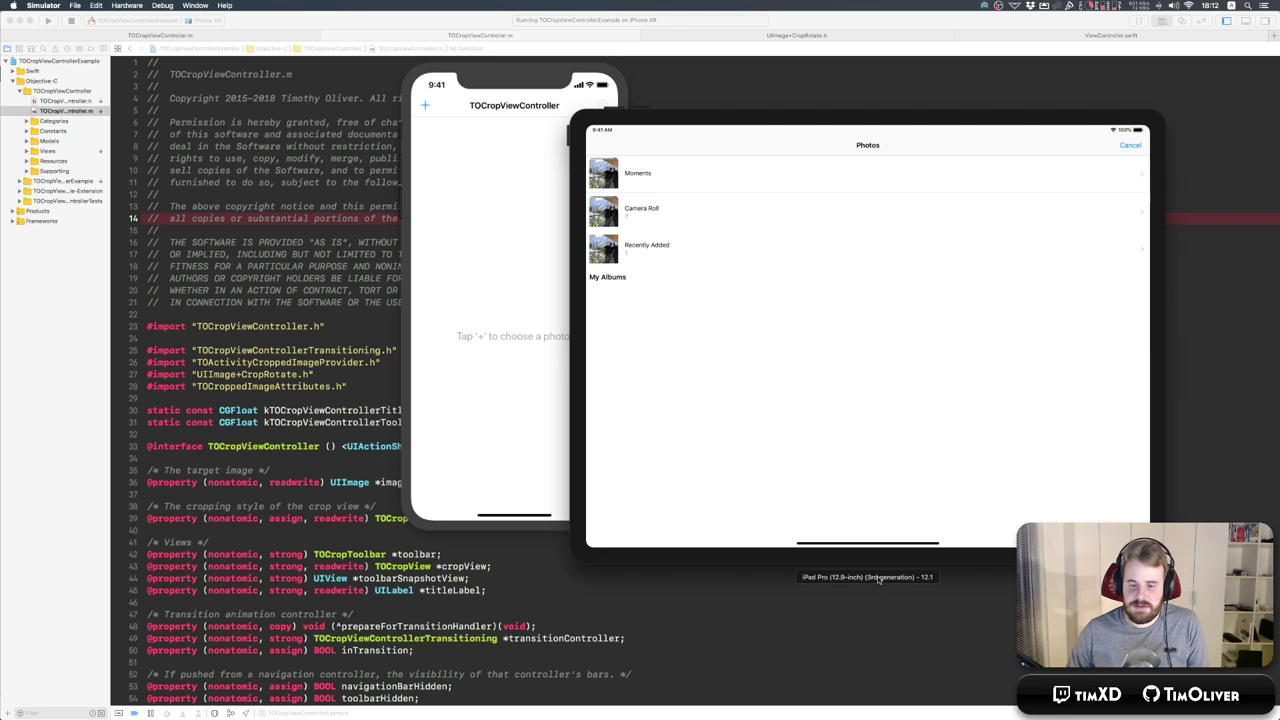
drag(879, 579, 652, 646)
click(404, 243)
click(404, 564)
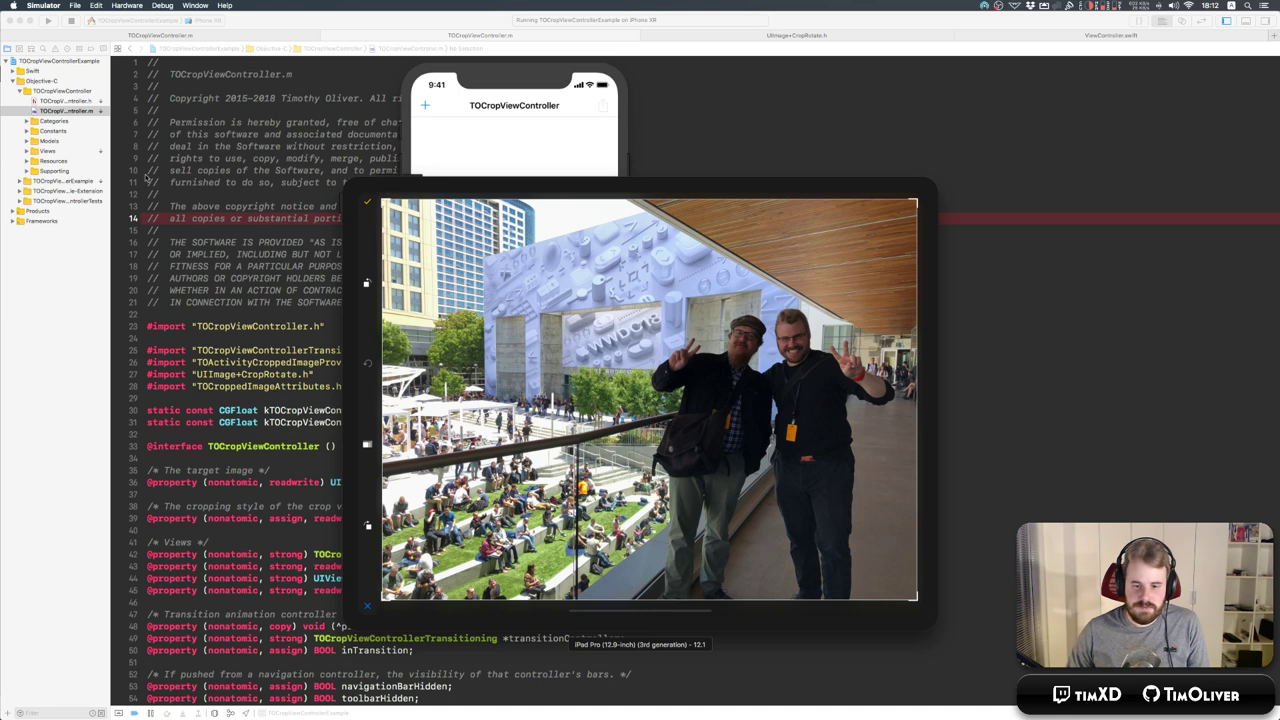
Copy the iPad simulator's screen image and switch to Photoshop.
click(97, 5)
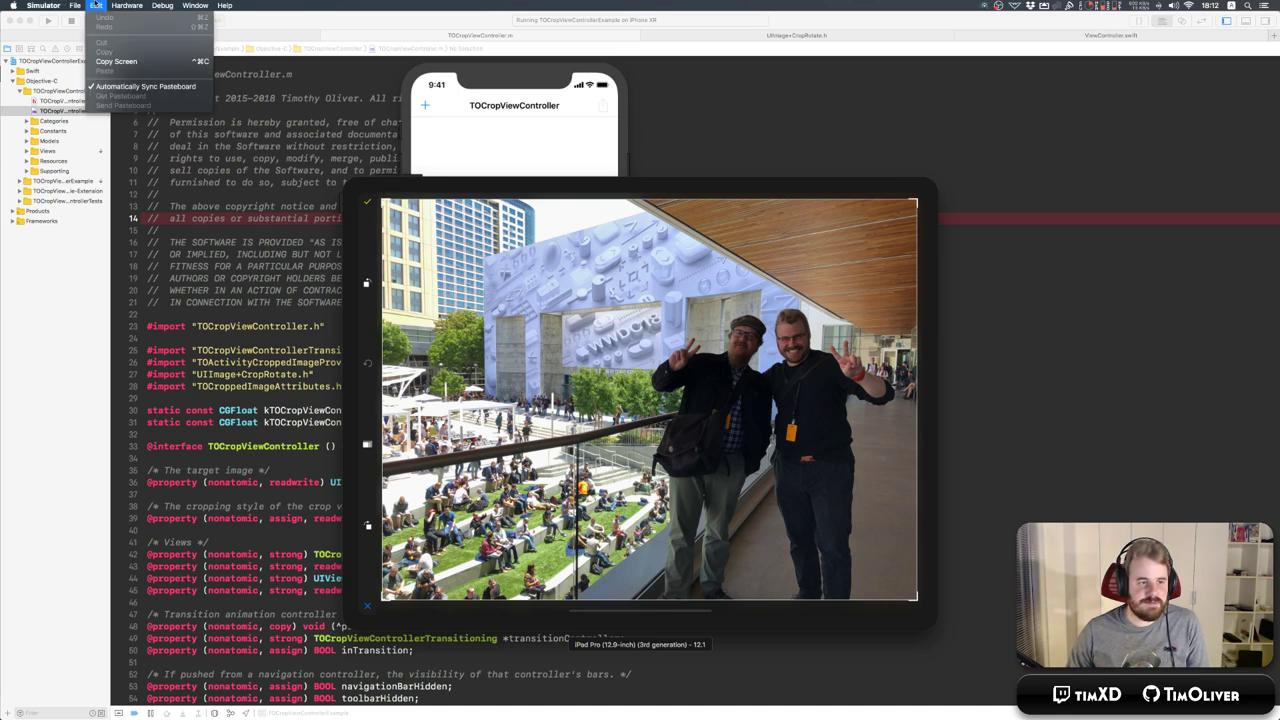
click(77, 5)
click(78, 5)
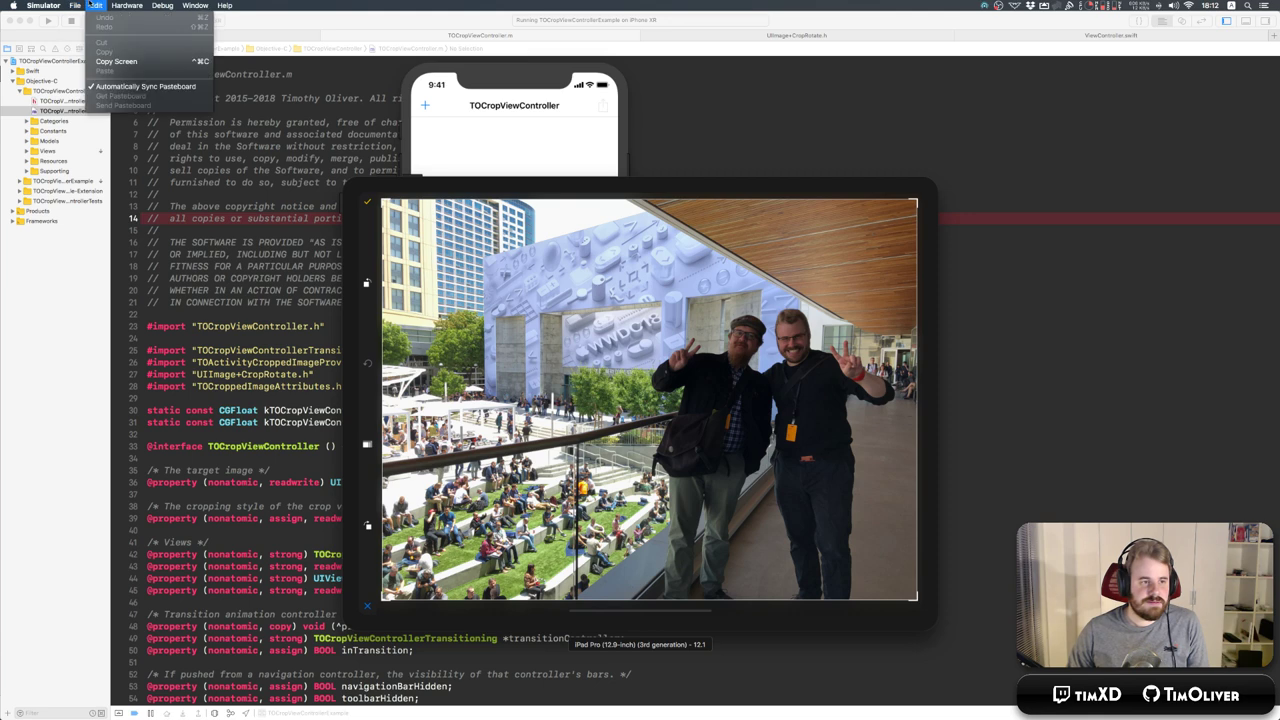
key(super+Tab)
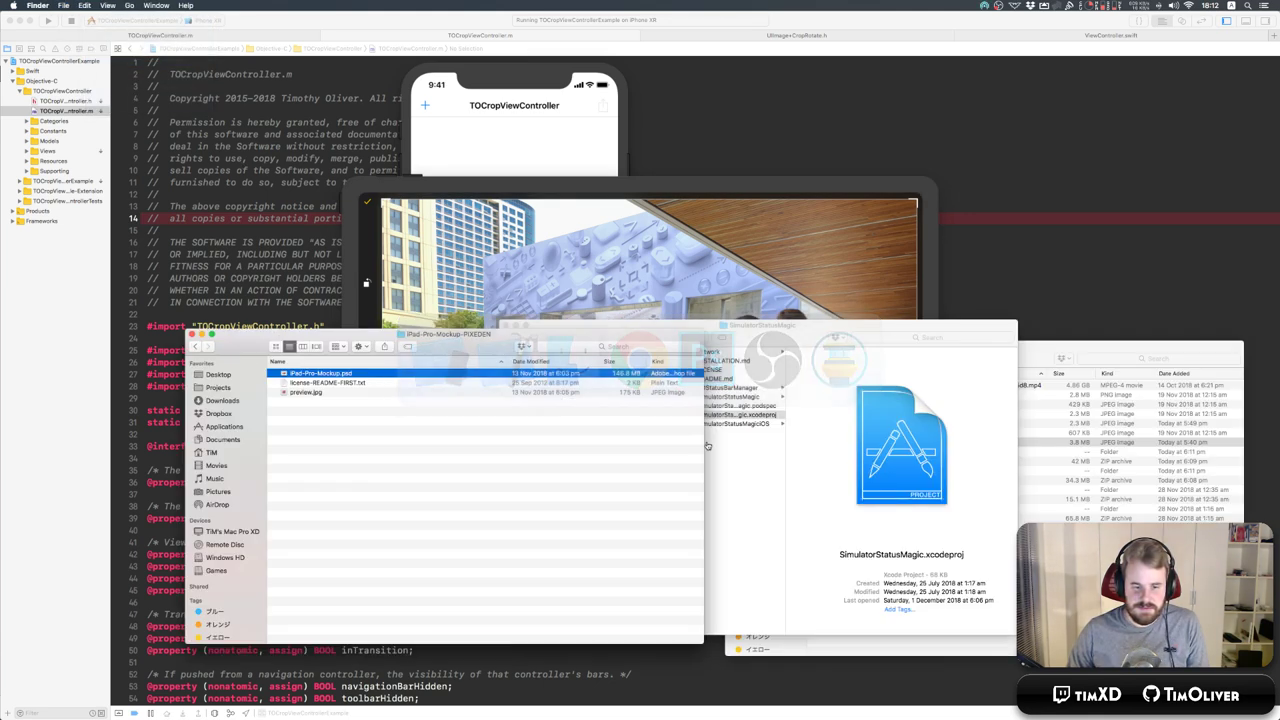
key(super+Tab)
key(super+Tab)
key(super+Tab)
key(super+Tab)
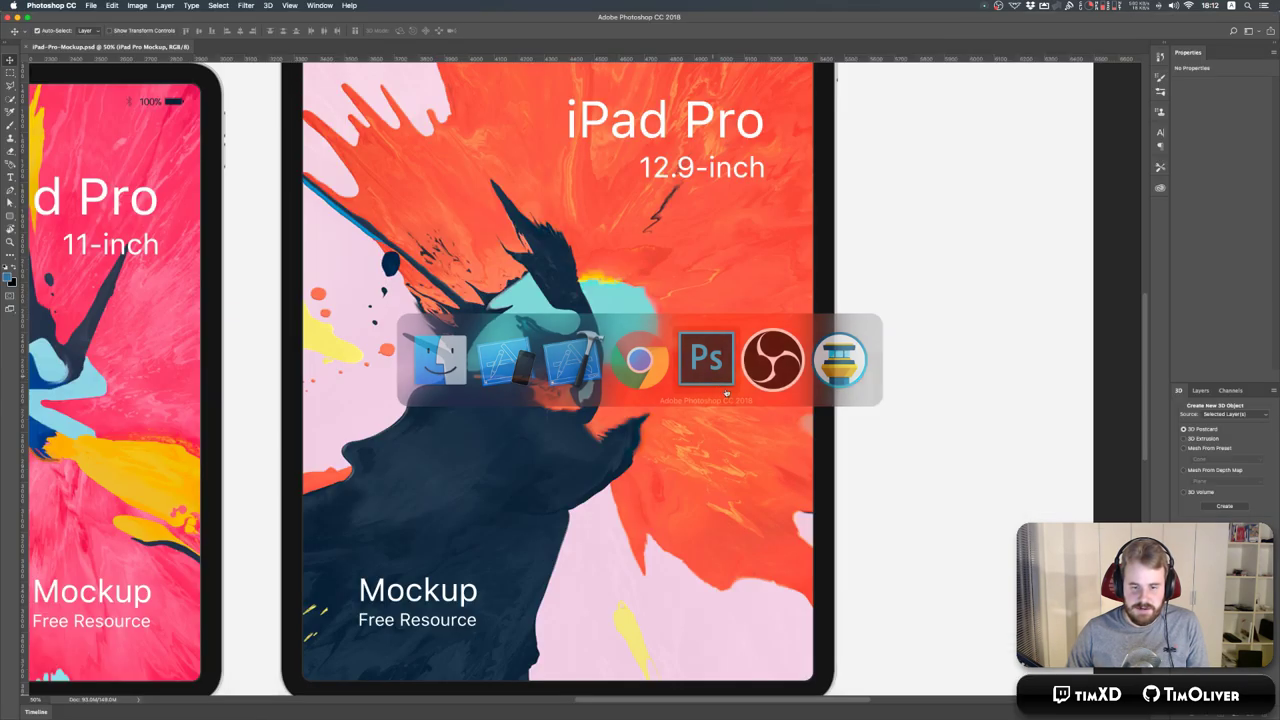
Widen the side panels and expand the iPad Pro Mockup group in the layer list.
key(super+minus)
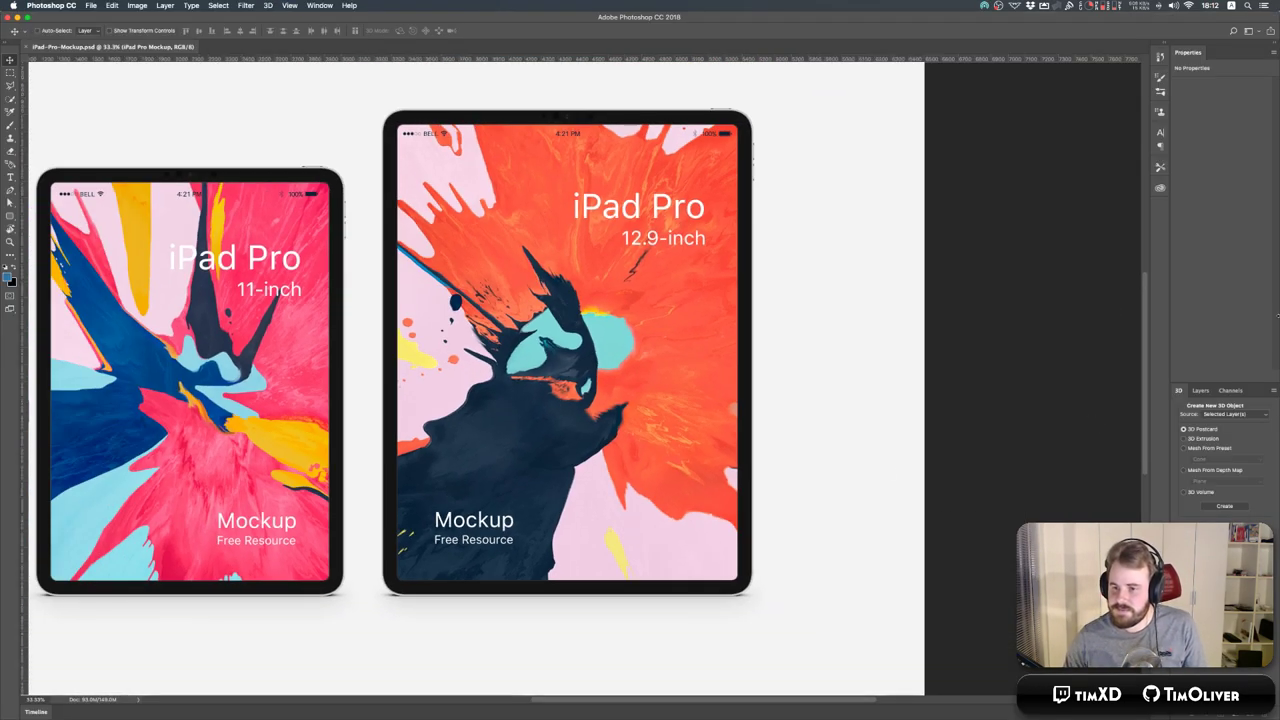
drag(1169, 296, 1090, 305)
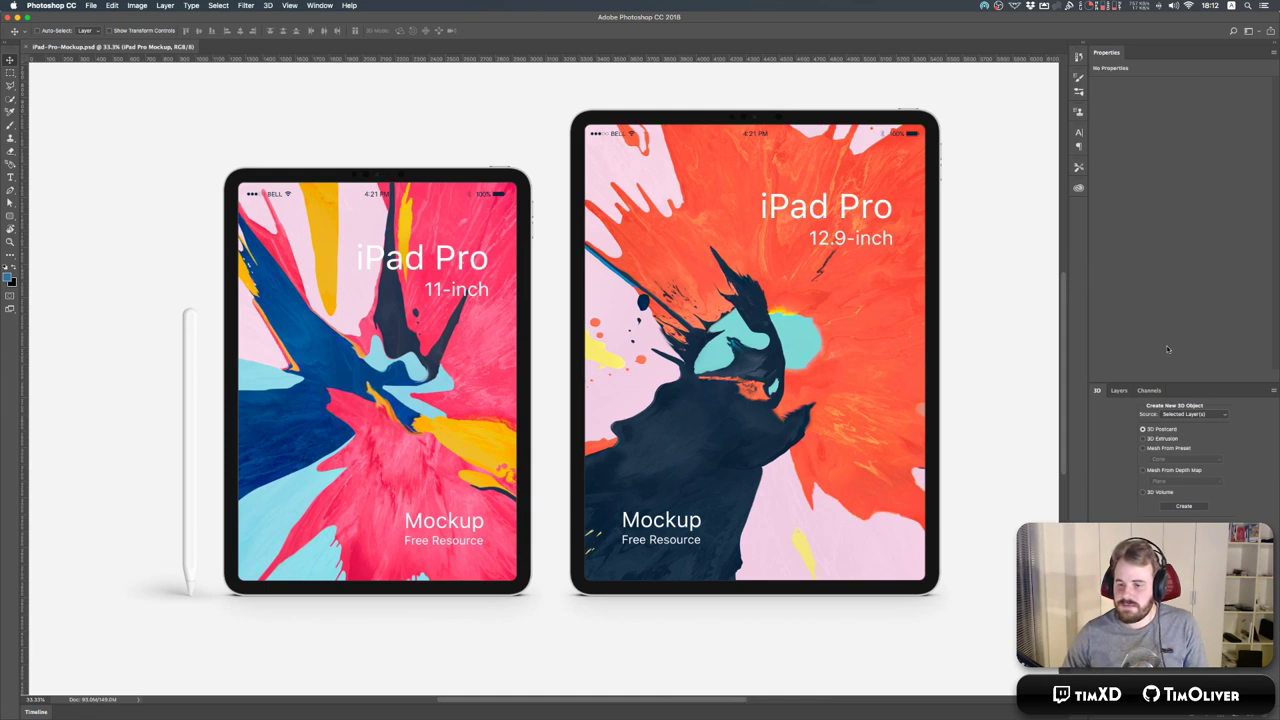
click(1079, 57)
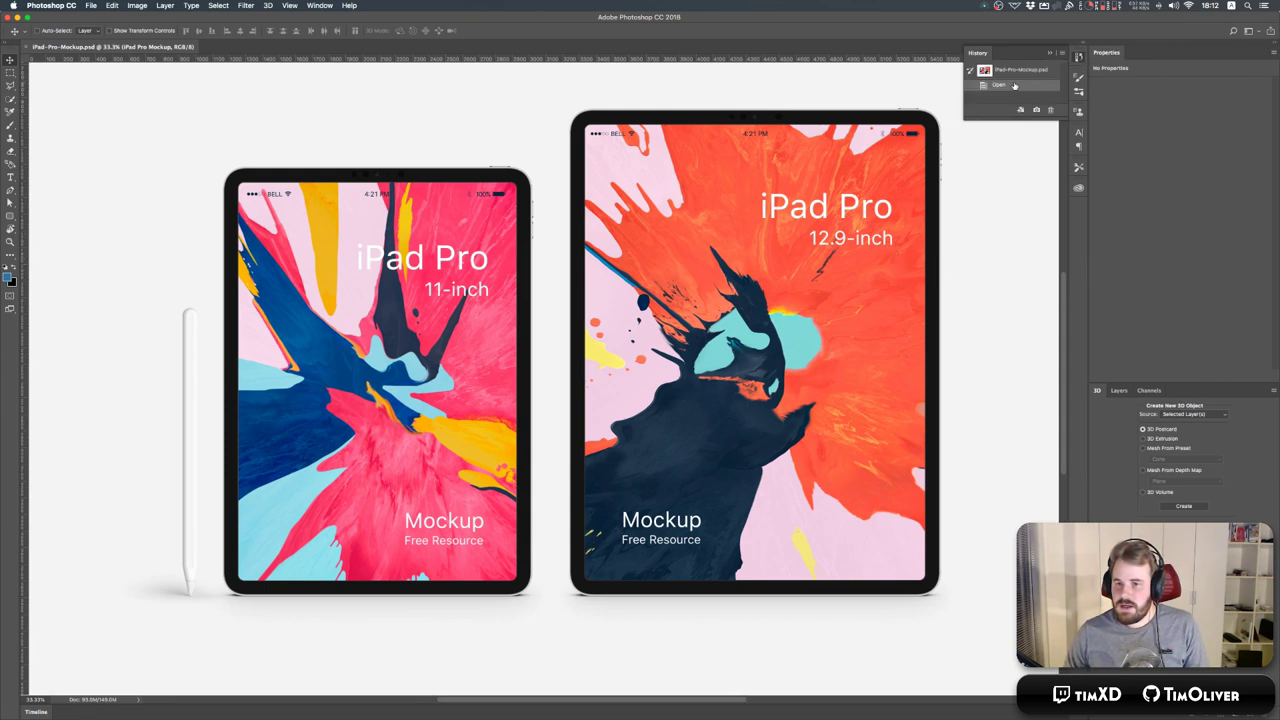
click(1119, 390)
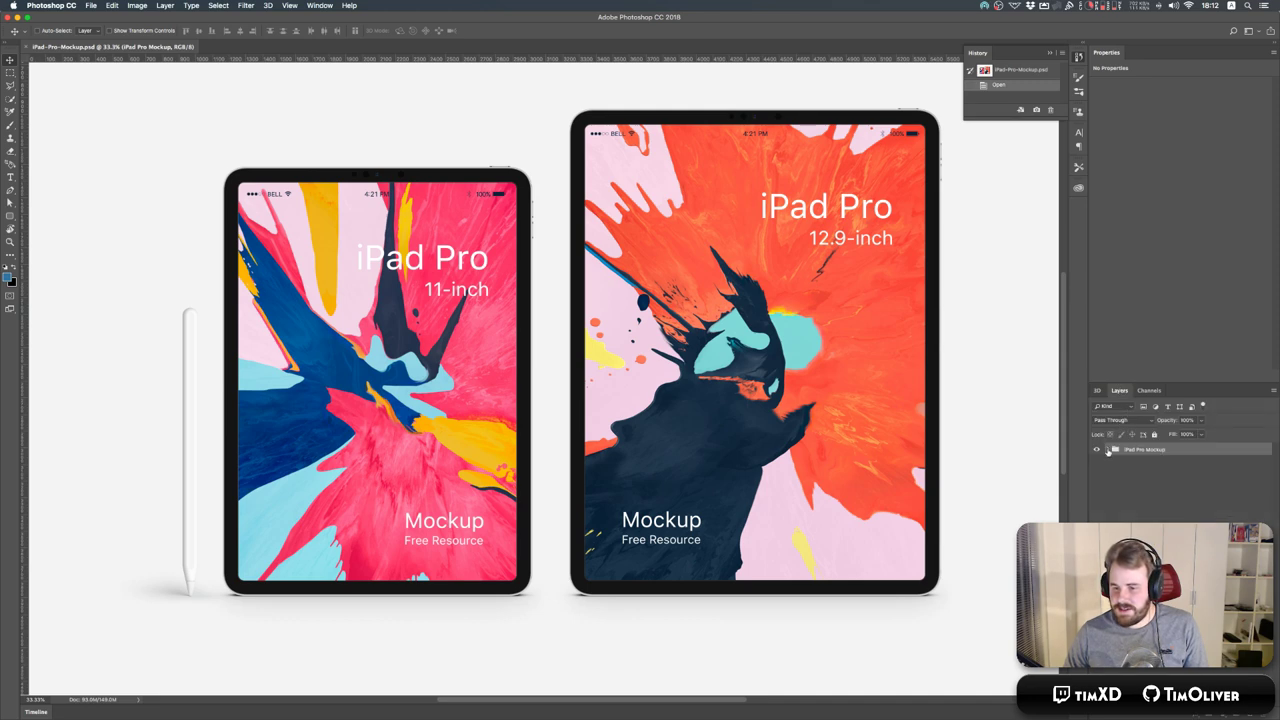
click(1109, 450)
Toggle the visibility of the Pen and iPad Pro 11 groups off and back on to identify their contents.
click(1096, 462)
click(1096, 462)
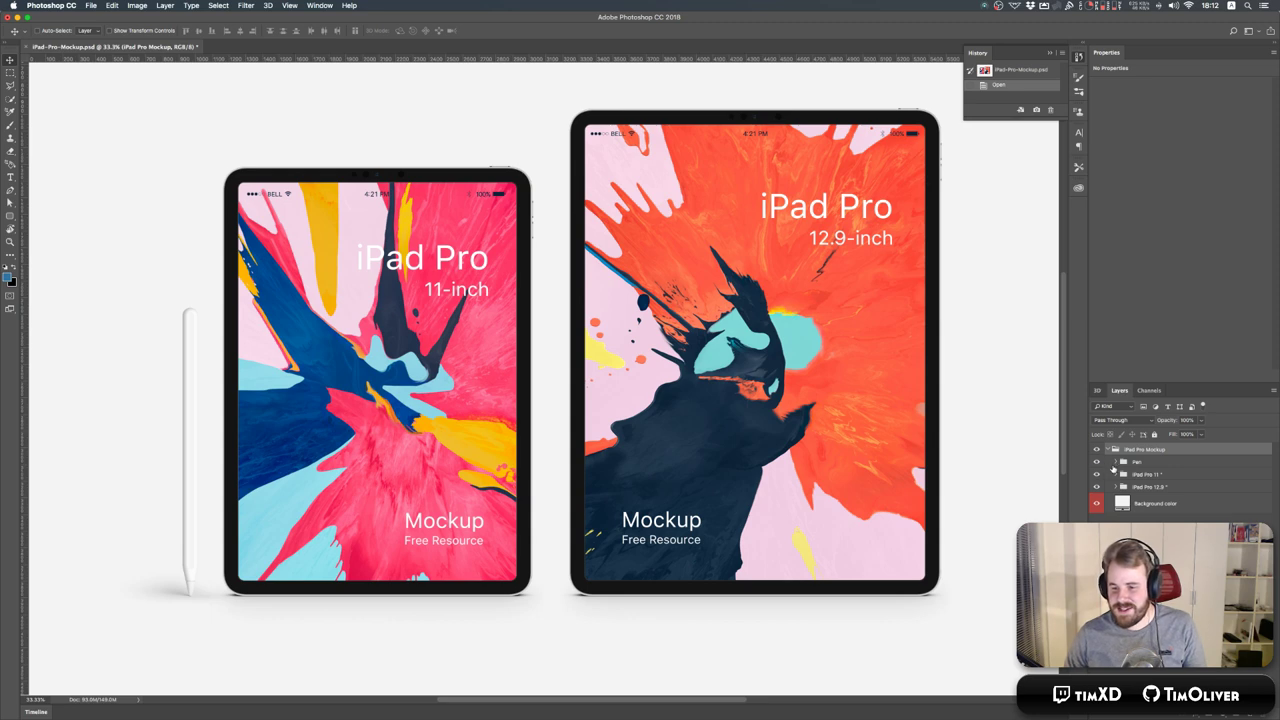
click(1096, 474)
click(1096, 474)
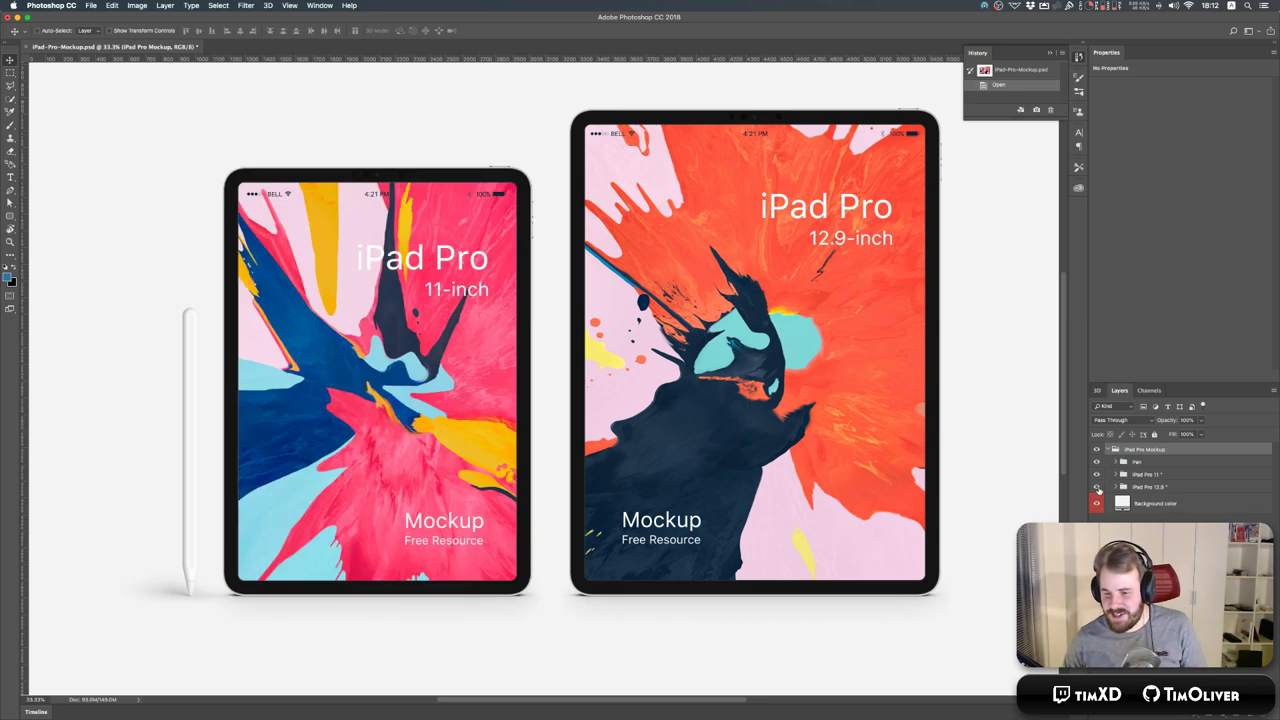
Paste the copied screen into the iPad Pro 12.9 group's PUT YOUR SCREEN HERE smart object and rotate it 90 degrees clockwise.
double_click(1137, 501)
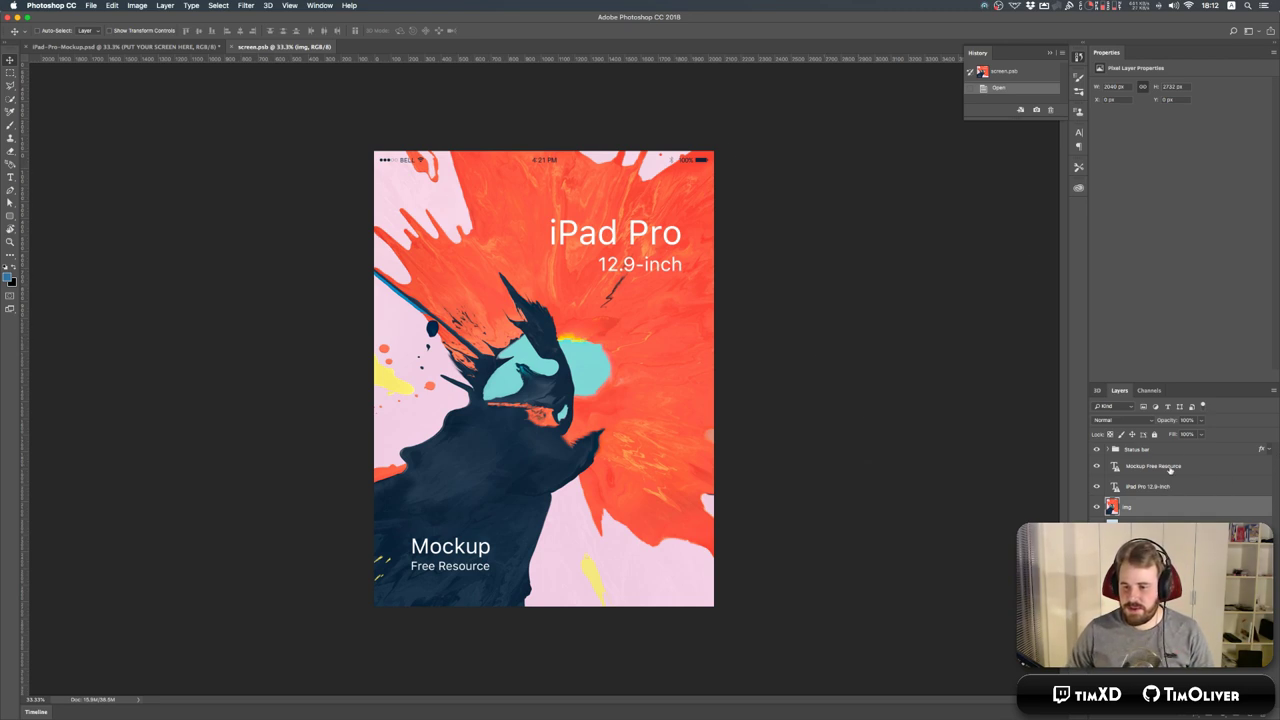
key(super+v)
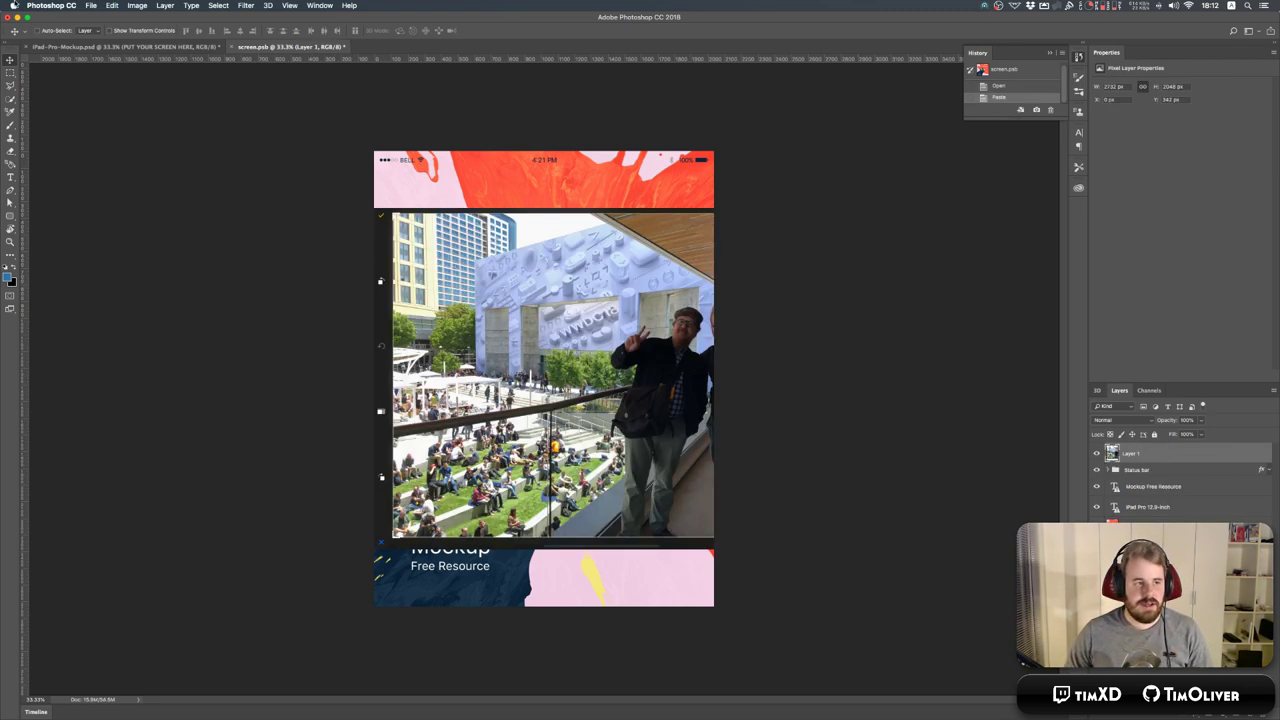
click(10, 73)
right_click(484, 336)
click(511, 422)
drag(361, 188, 739, 180)
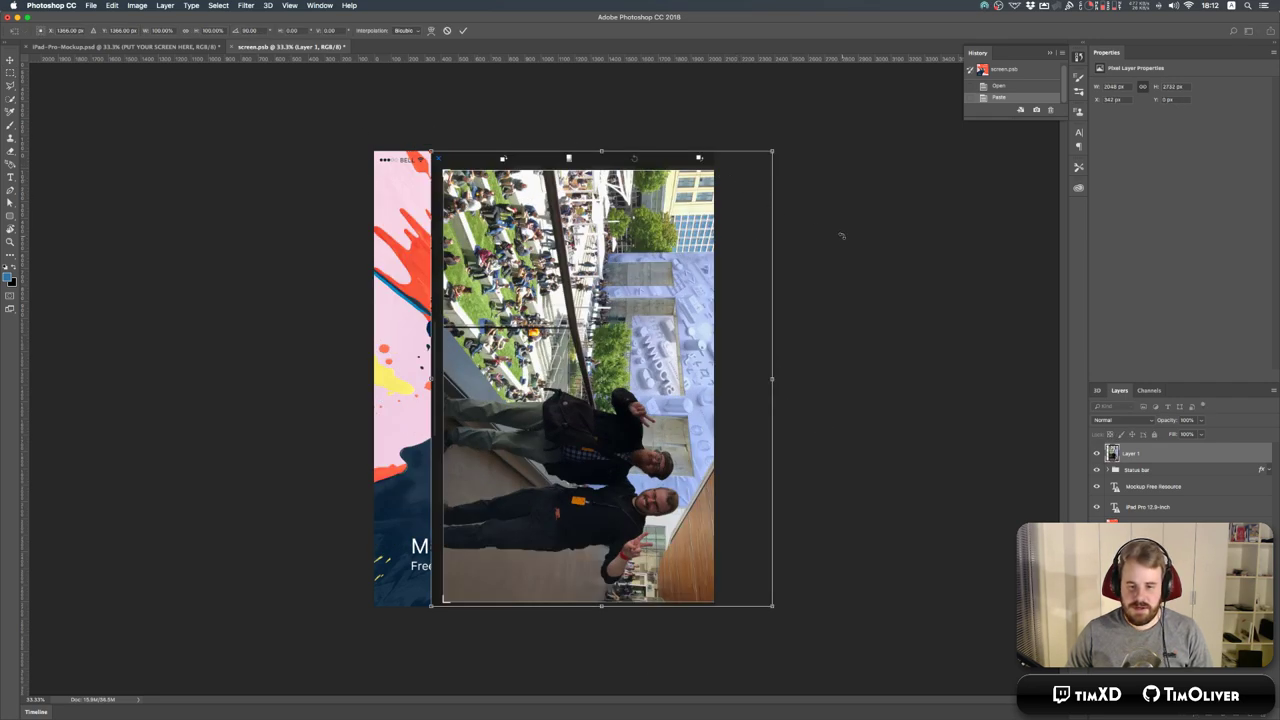
key(Return)
Move the rotated screenshot to fill the canvas, save screen.psb, and return to iPad-Pro-Mockup.psd.
key(v)
drag(644, 245, 606, 230)
key(ctrl+s)
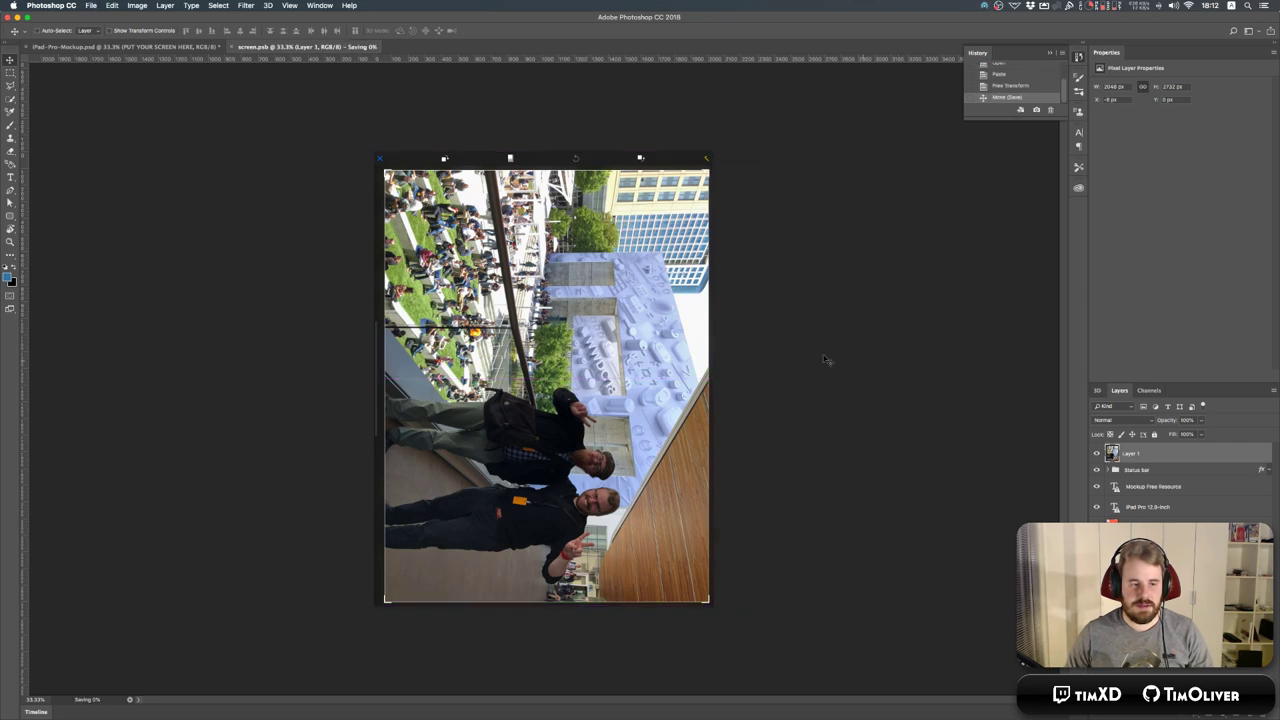
click(174, 46)
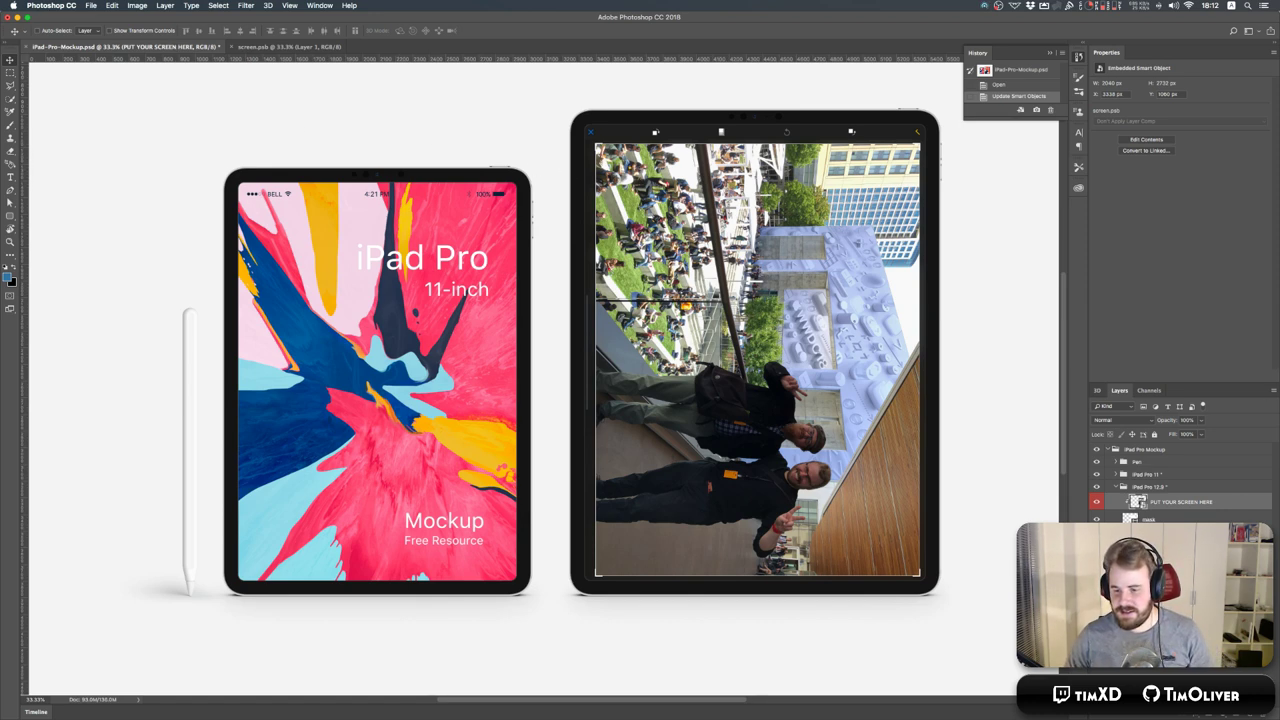
Hide the Pen and iPad Pro 11 groups and the Background color layer.
click(1119, 489)
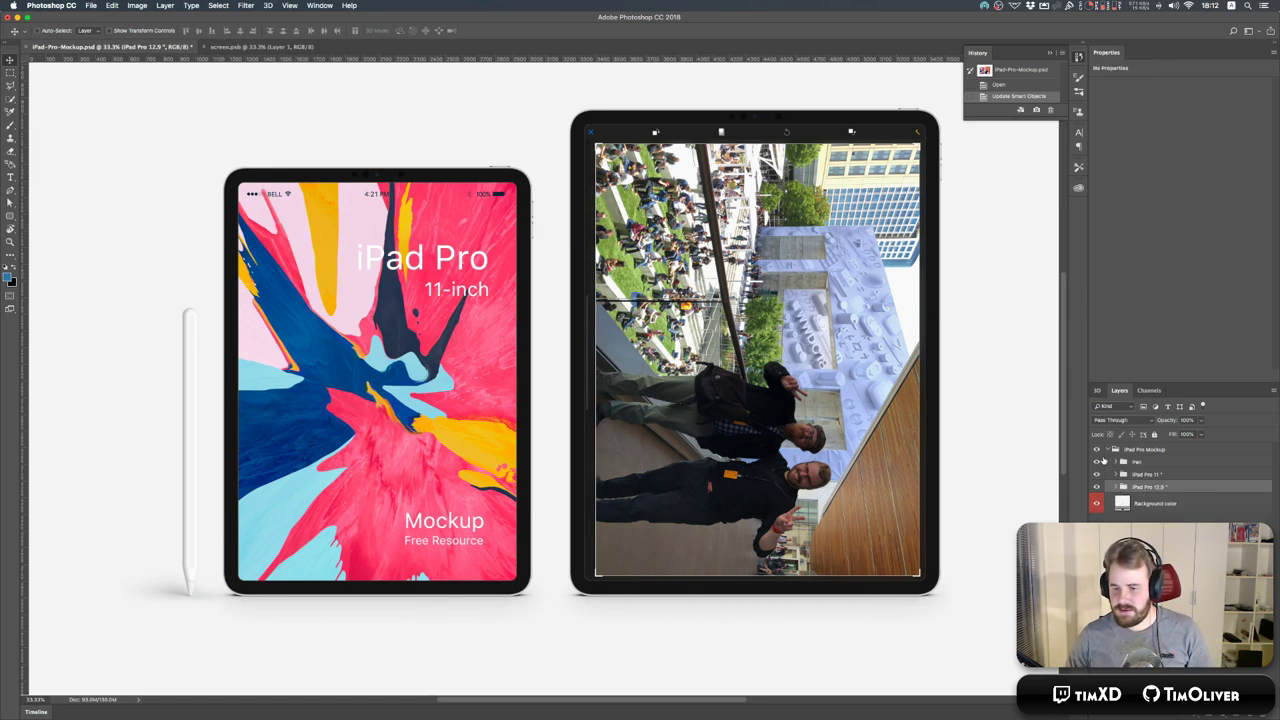
drag(1097, 462, 1097, 475)
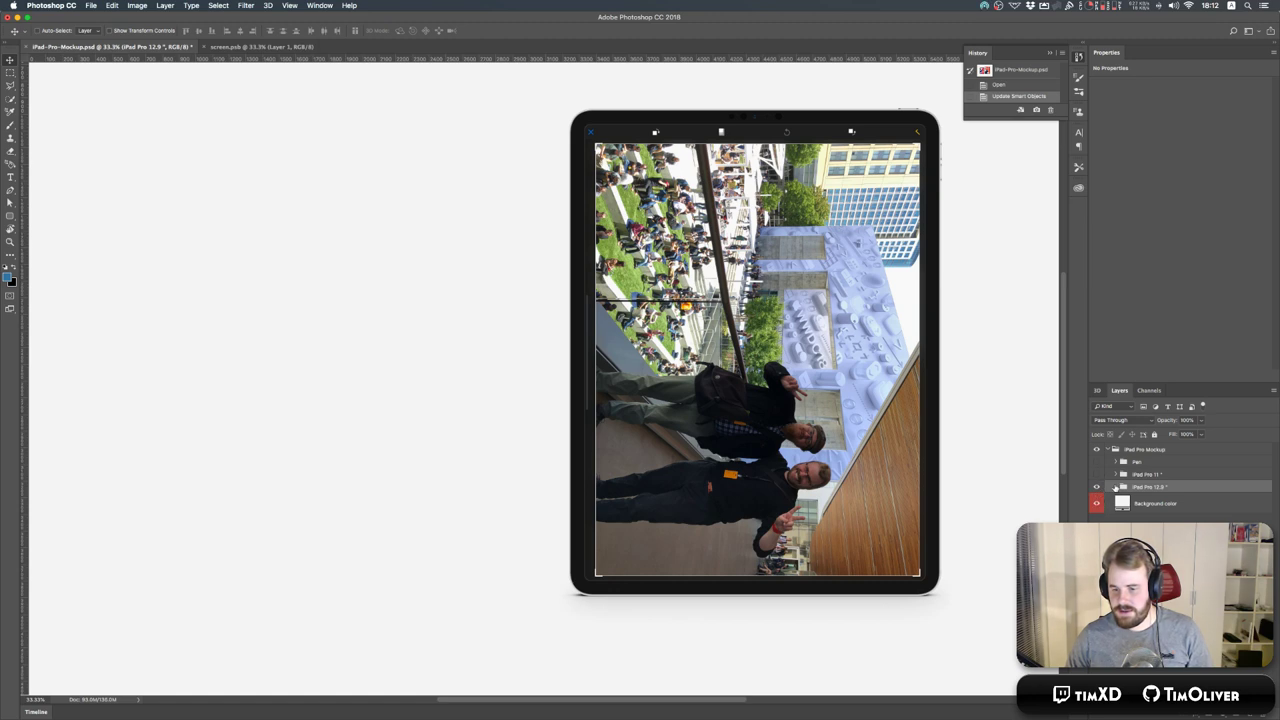
click(1096, 505)
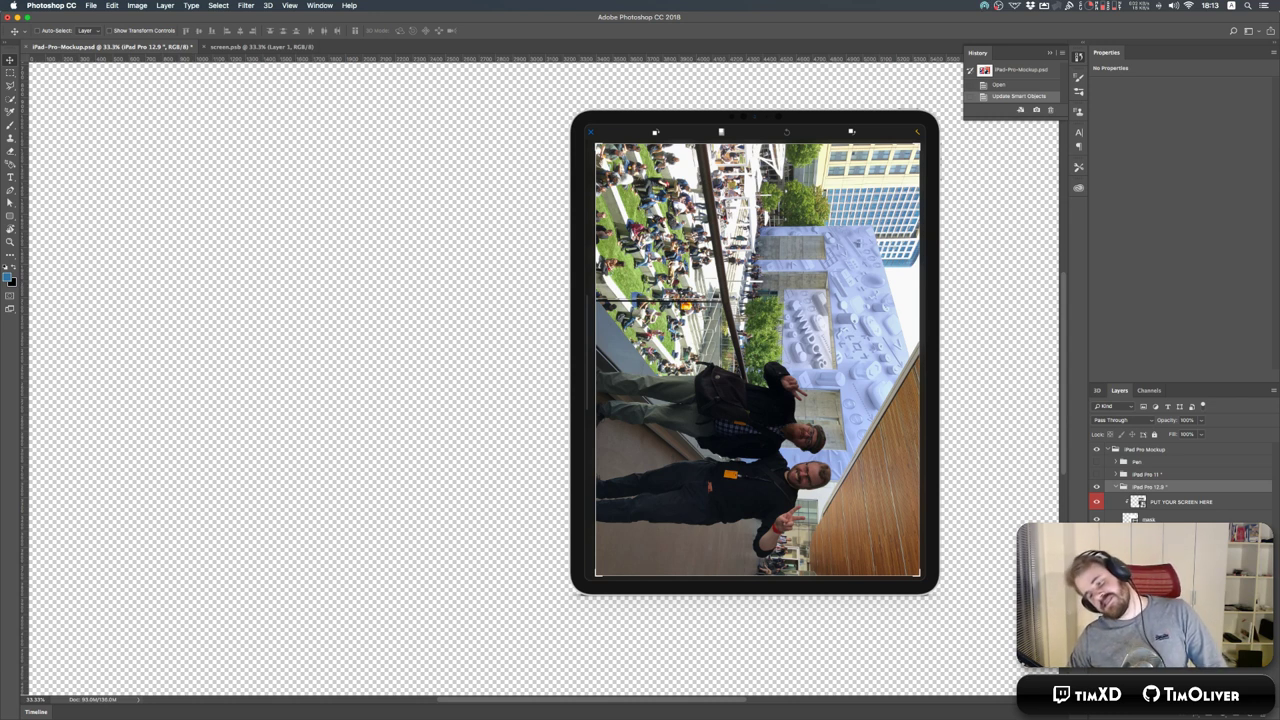
Open the iPad Pro elements smart object, expand its layer group, save it, and switch to screen.psb.
click(1166, 537)
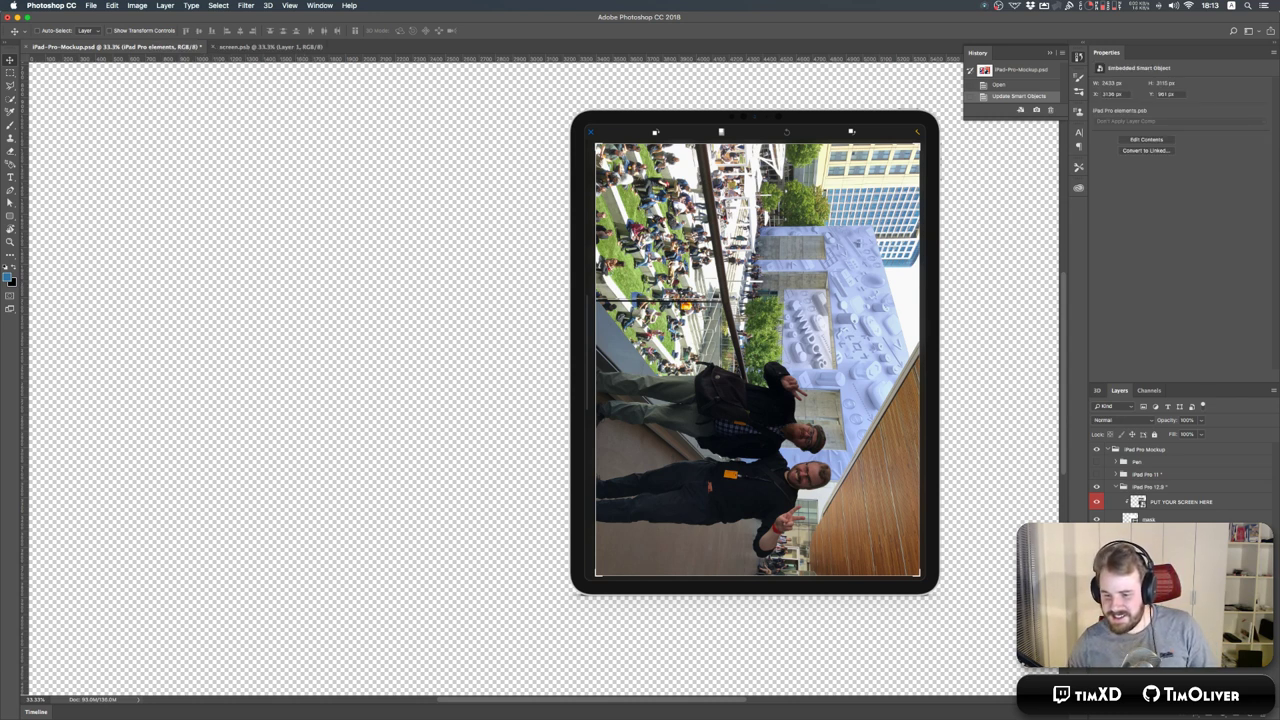
double_click(1131, 537)
click(1111, 450)
key(super+s)
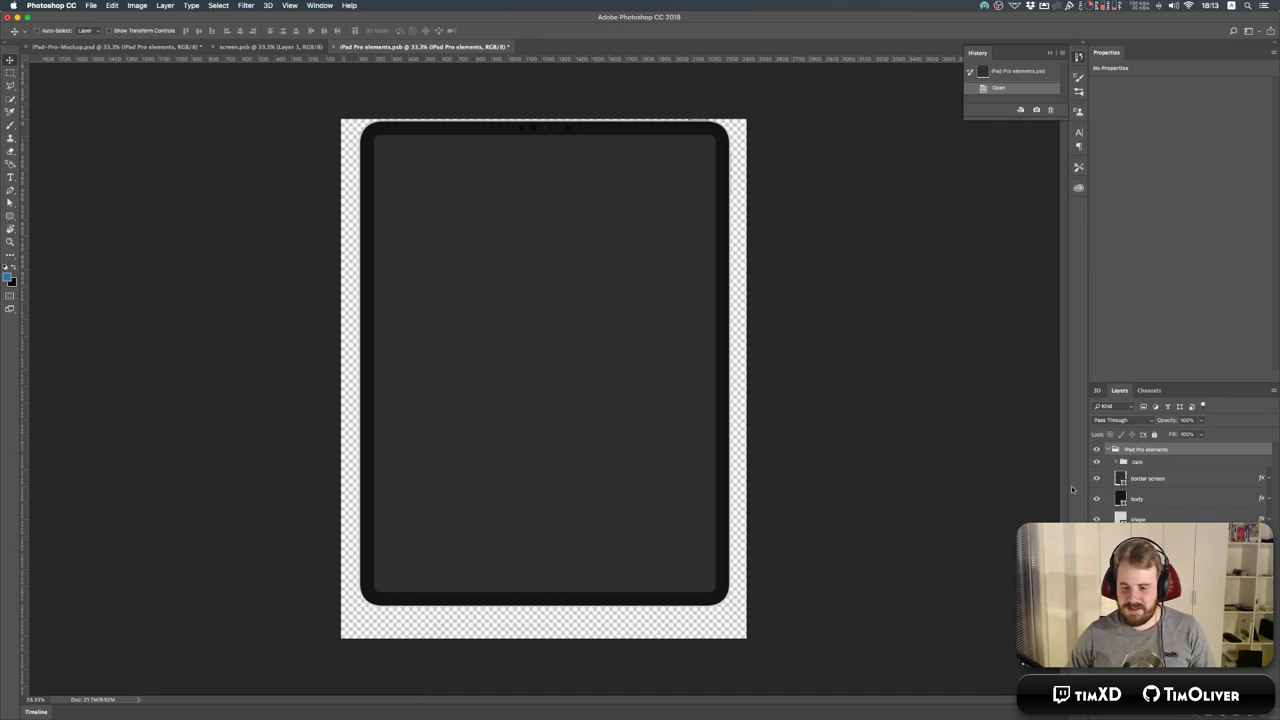
click(222, 47)
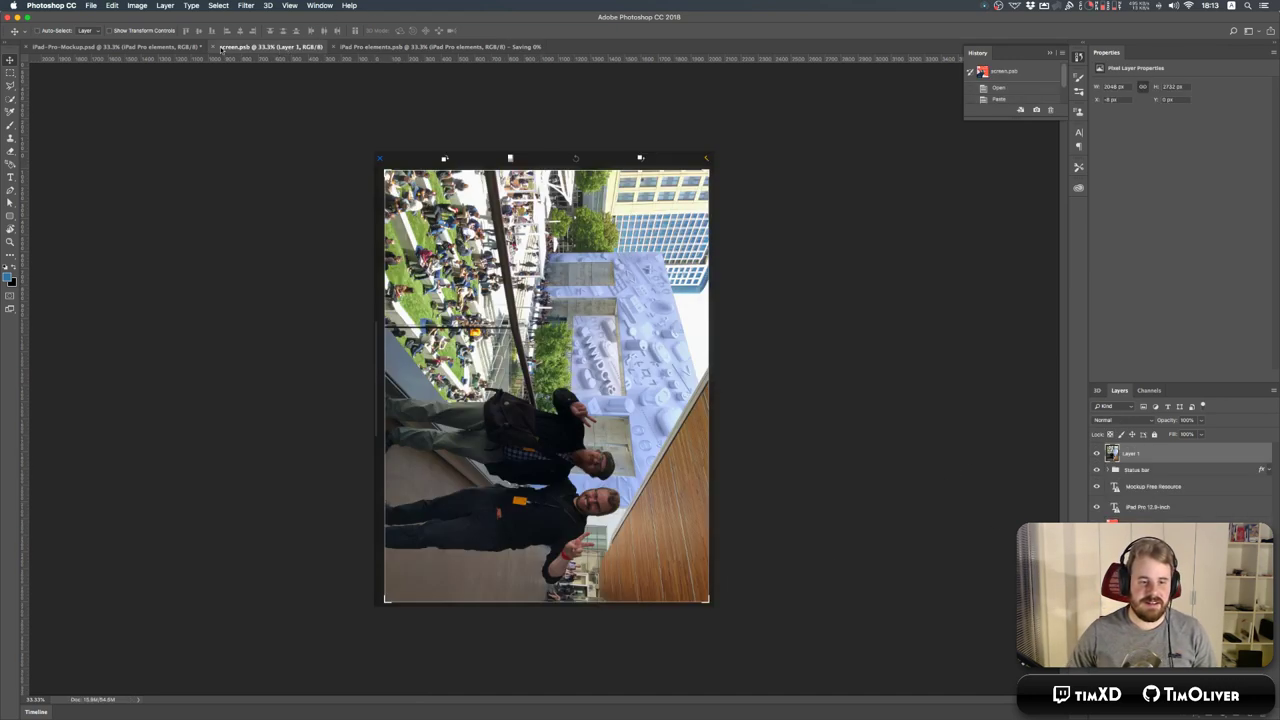
Return to iPad-Pro-Mockup.psd and convert the iPad Pro 12.9 group to a smart object.
click(148, 50)
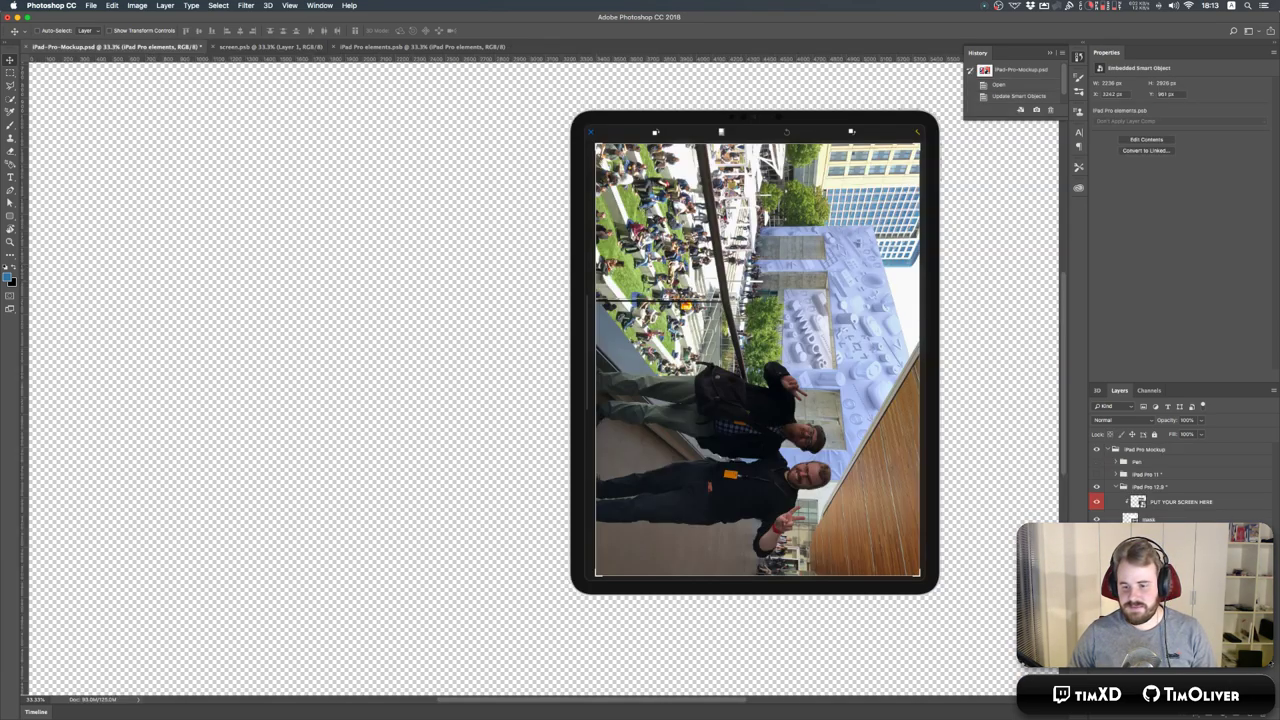
click(1111, 450)
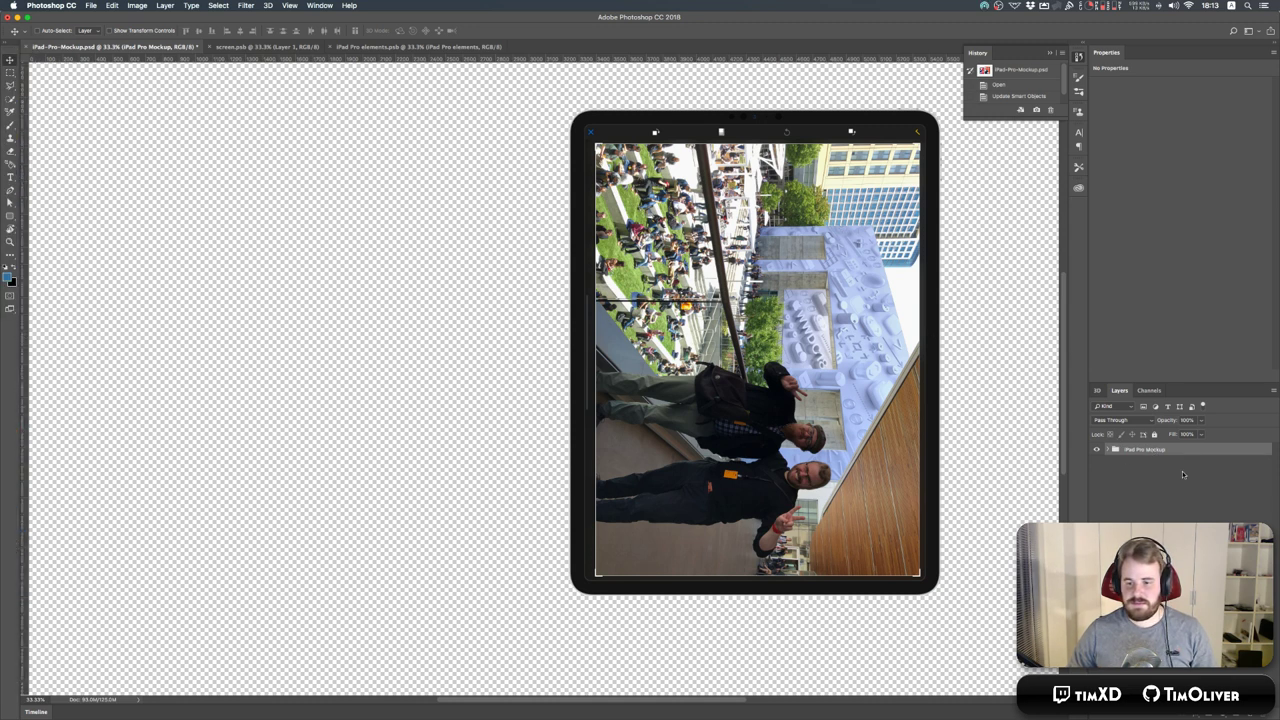
click(1110, 450)
click(1117, 487)
key(m)
right_click(651, 470)
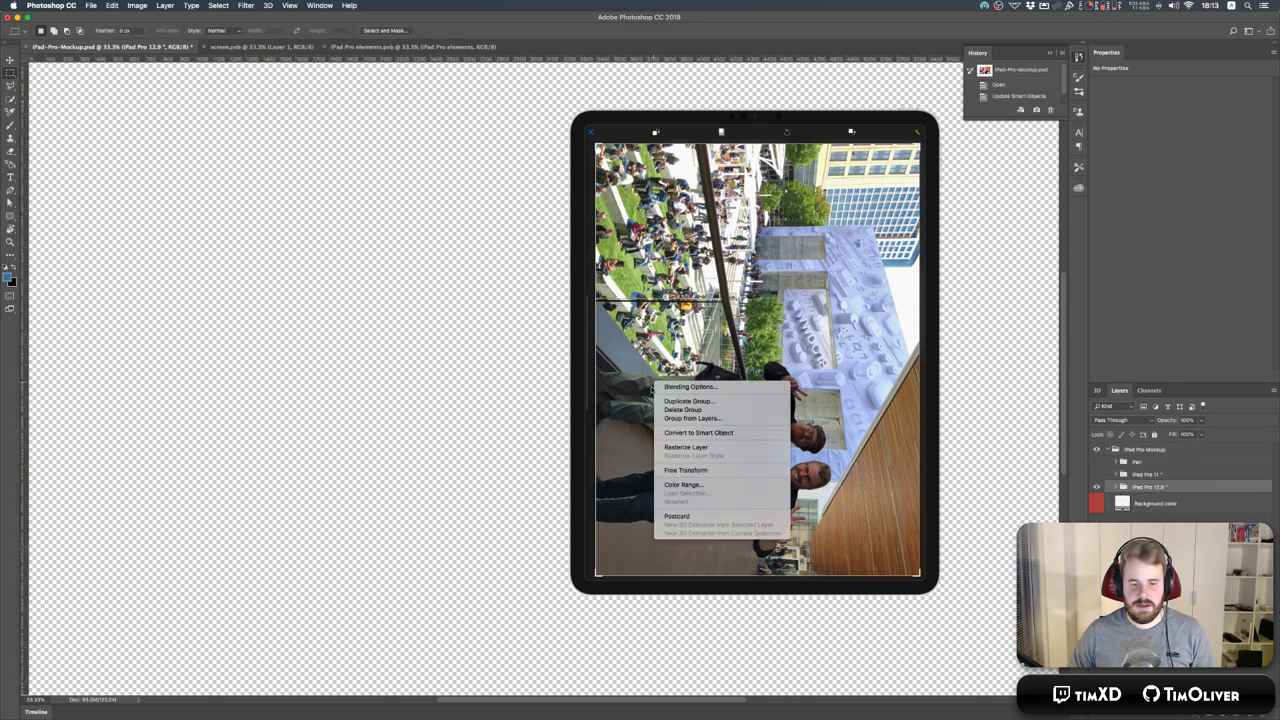
click(700, 432)
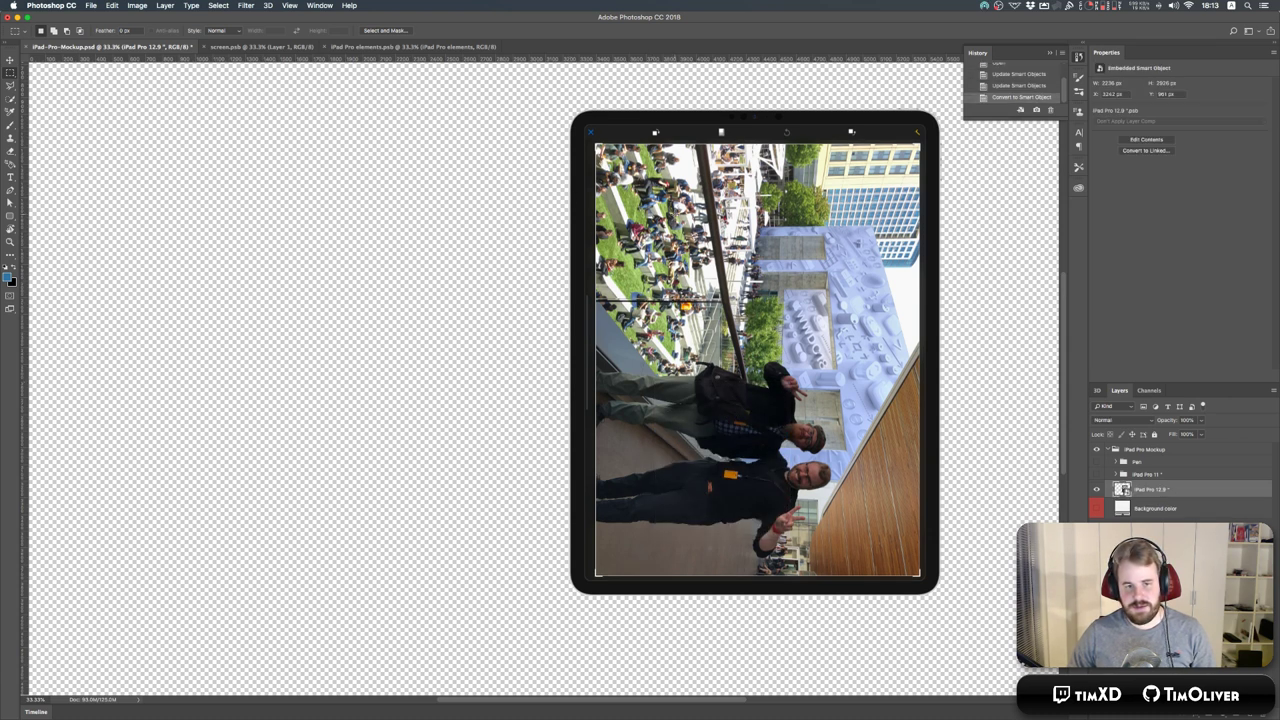
Rotate the iPad Pro 12.9 smart object 90 degrees counterclockwise into landscape and move it to the canvas's left part.
right_click(687, 222)
click(742, 357)
drag(559, 99, 545, 529)
key(Return)
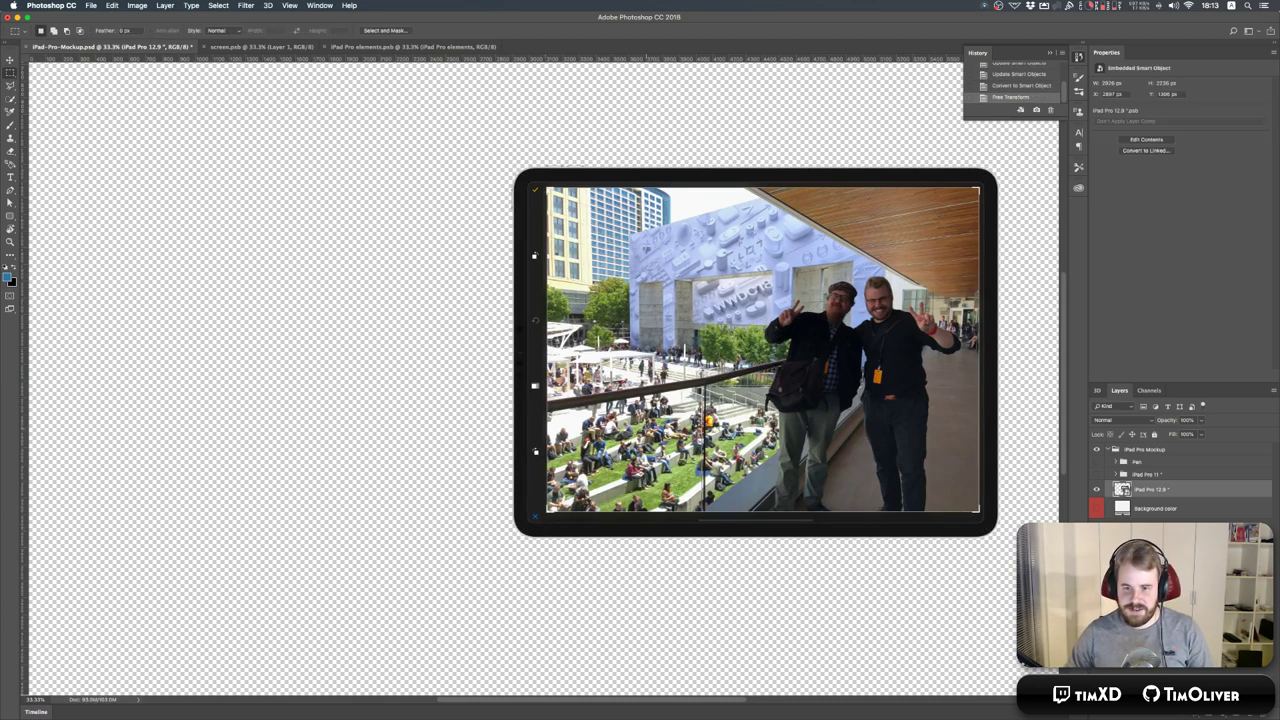
key(v)
drag(743, 462, 393, 474)
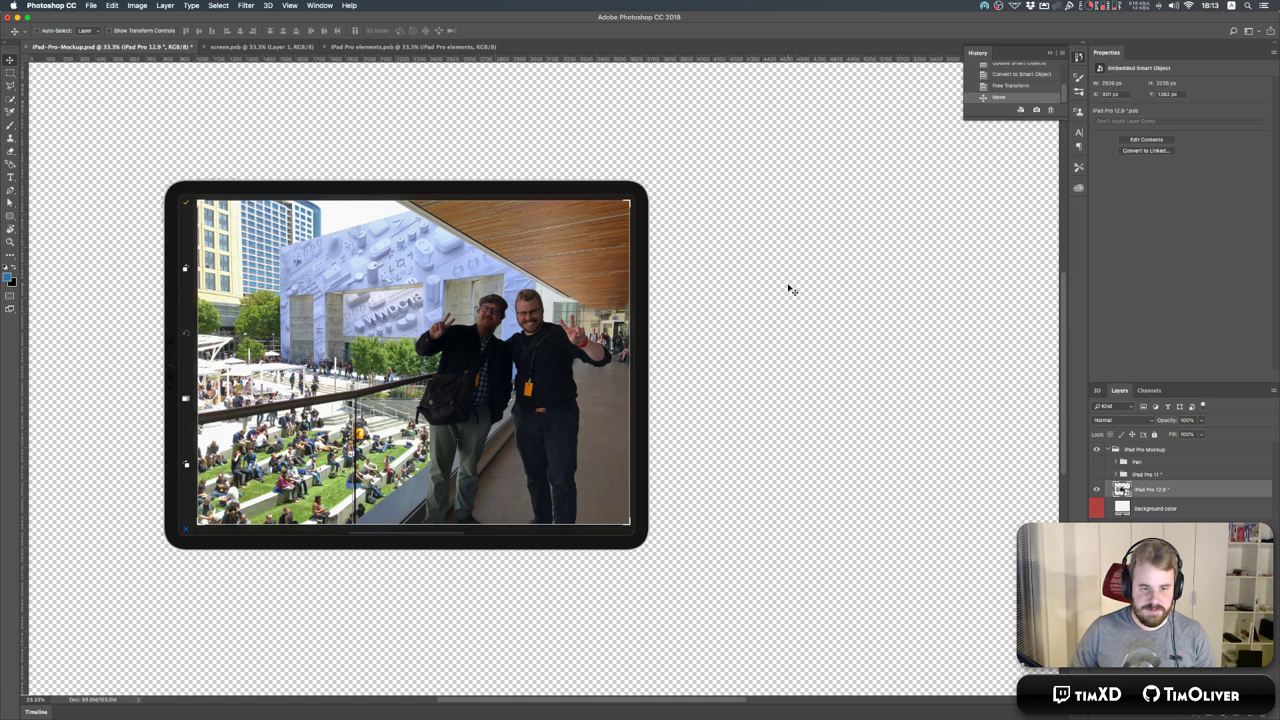
key(super+Tab)
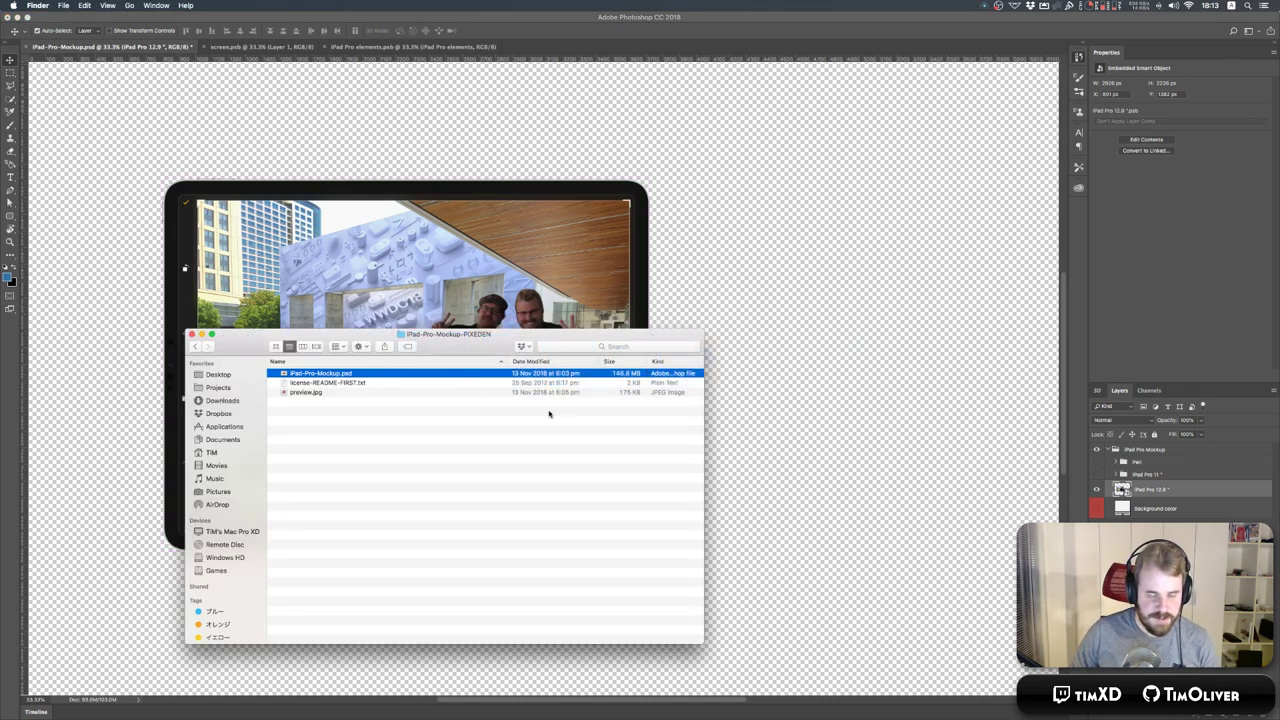
key(super+Tab)
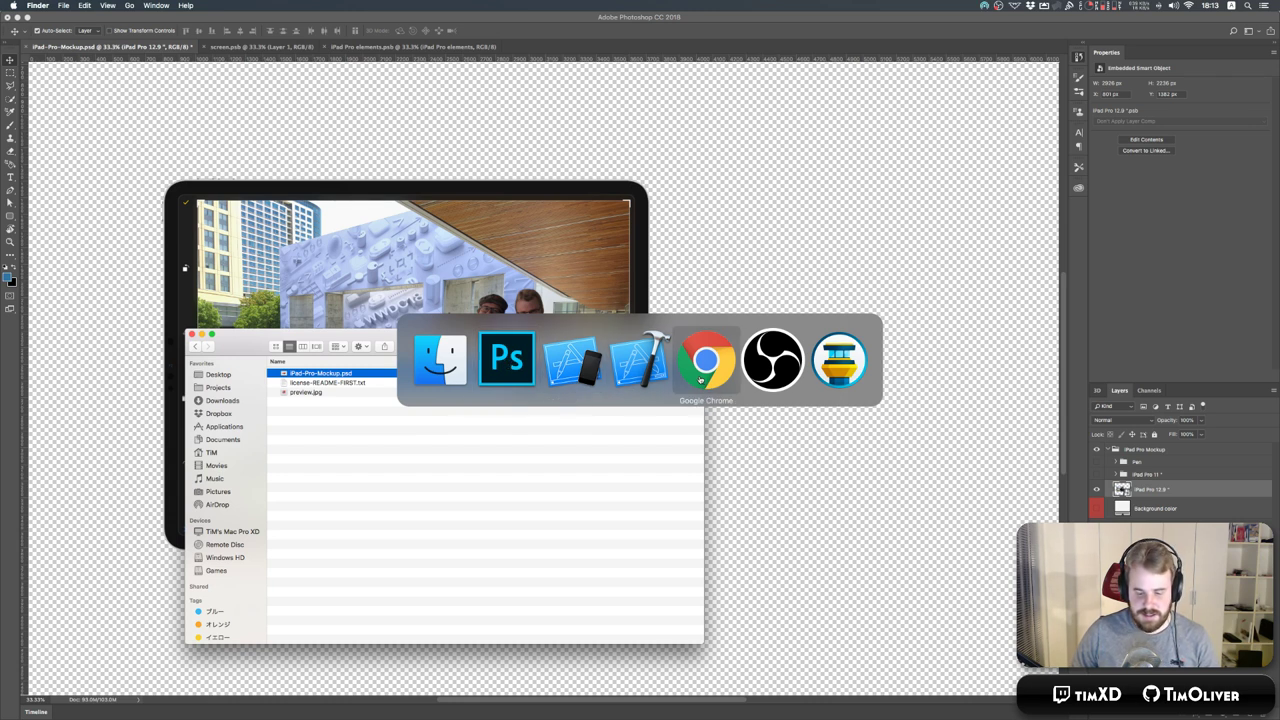
click(446, 372)
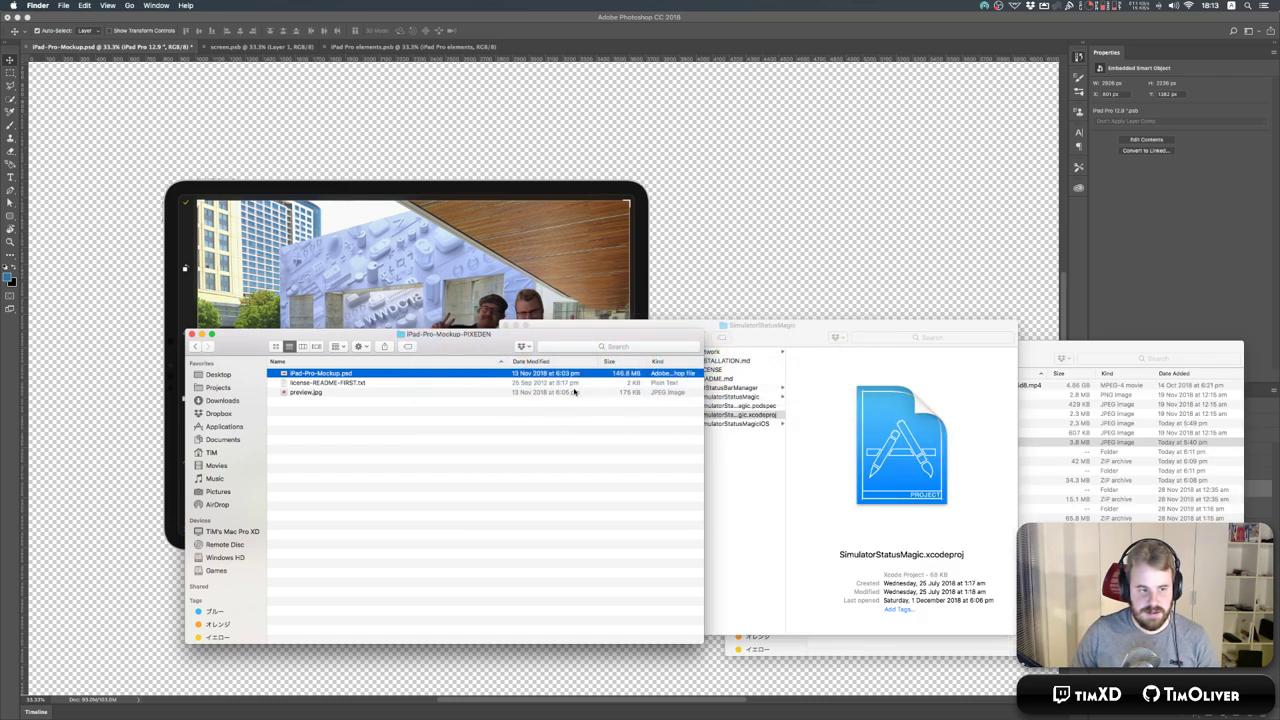
key(super+Tab)
key(super+Tab)
key(super+Tab)
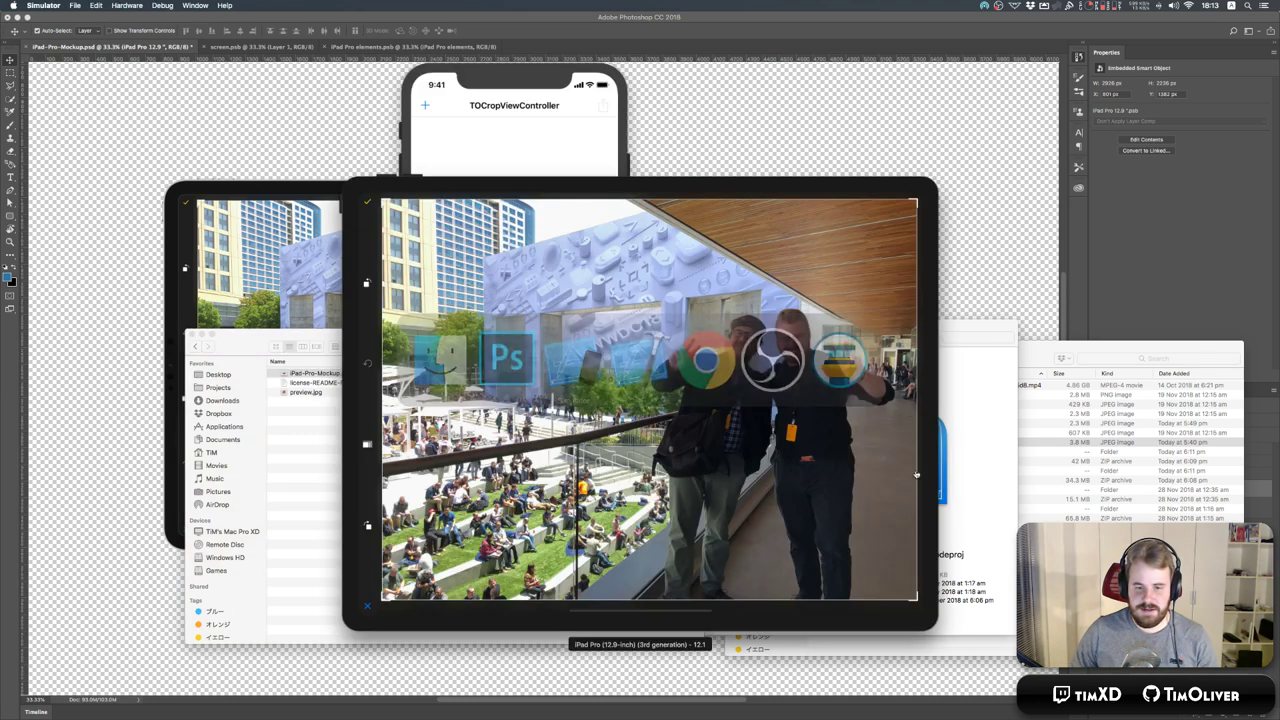
click(485, 130)
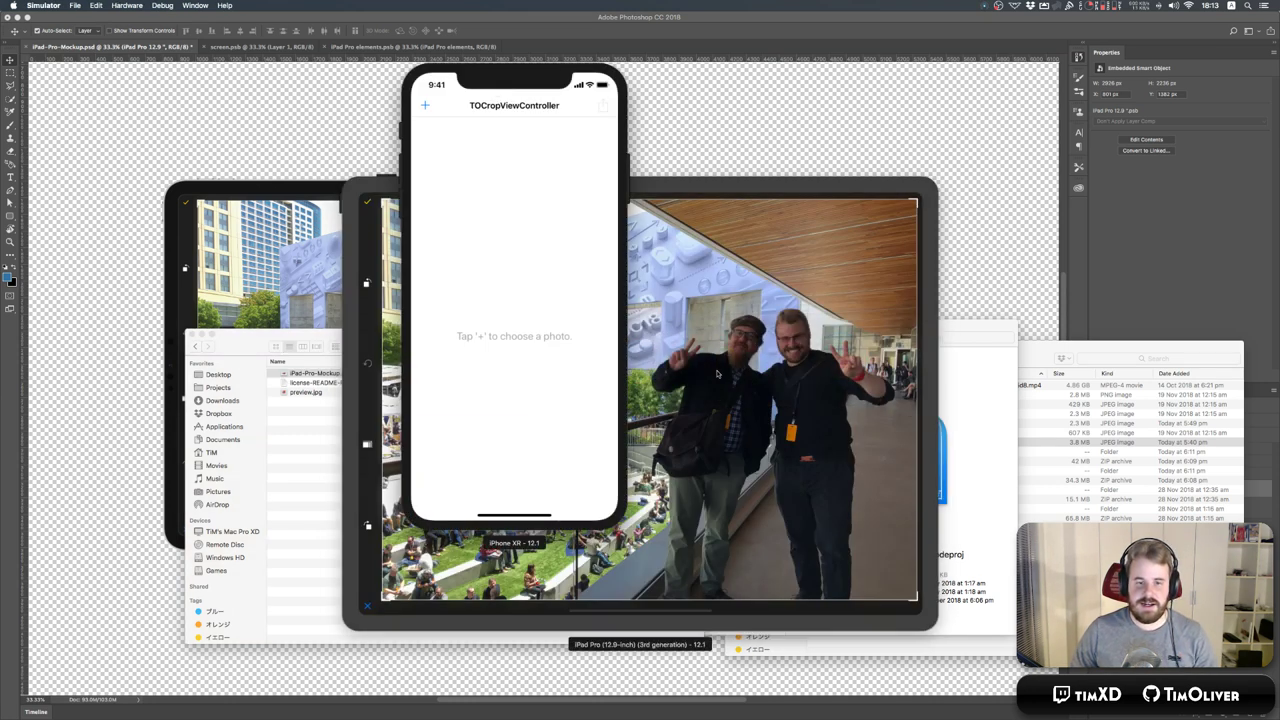
click(1051, 354)
click(437, 106)
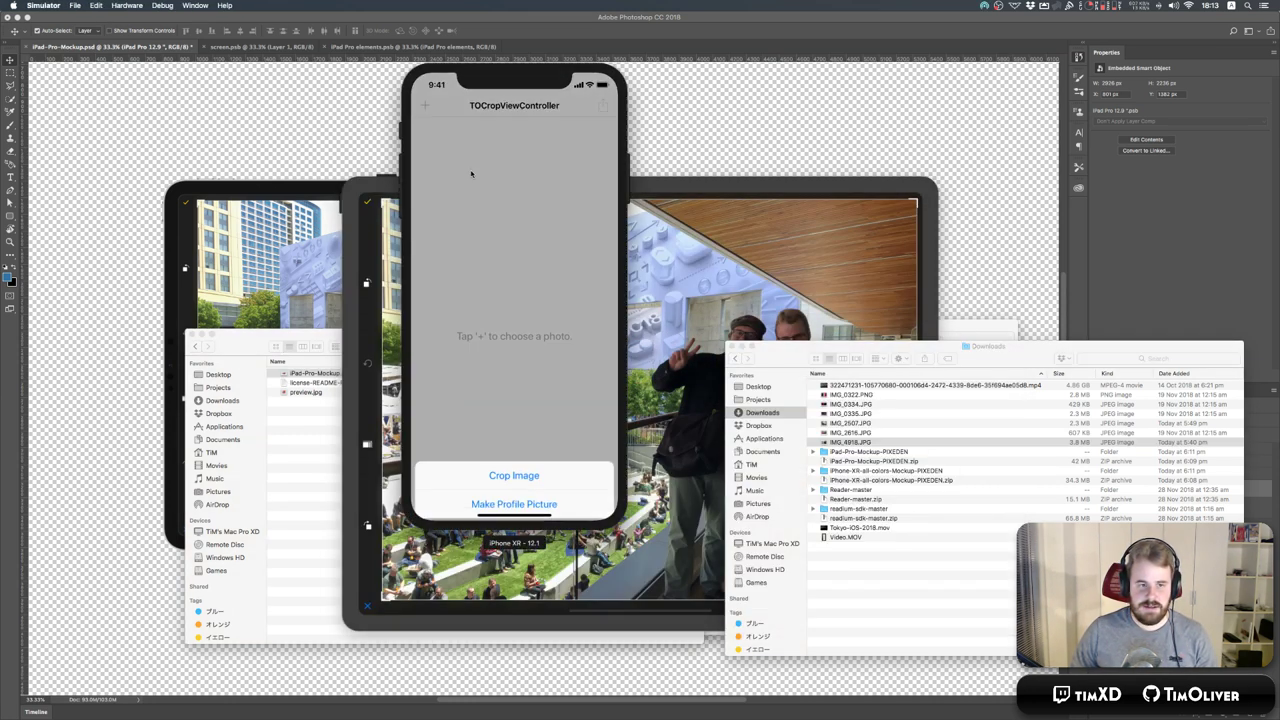
click(486, 492)
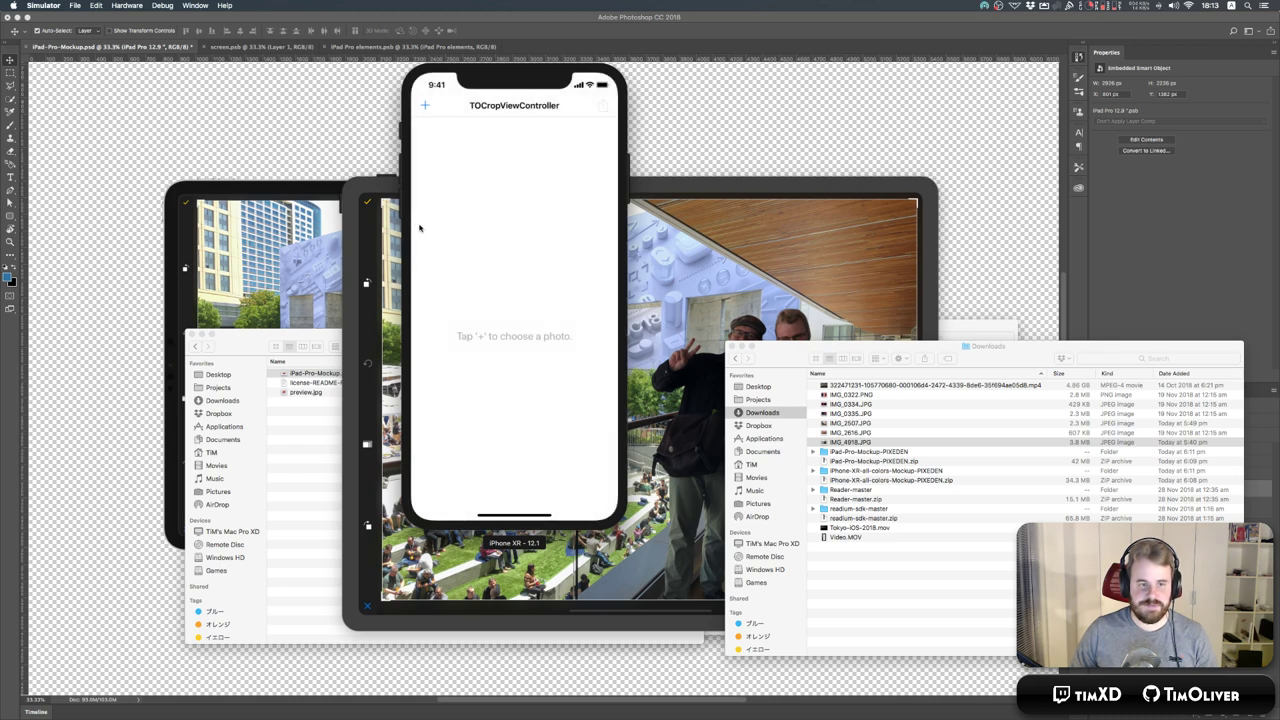
click(203, 44)
Switch to Chrome, view the TOCropViewController README's screenshot image in its own tab to check its pixel dimensions, and close that tab.
key(super+Tab)
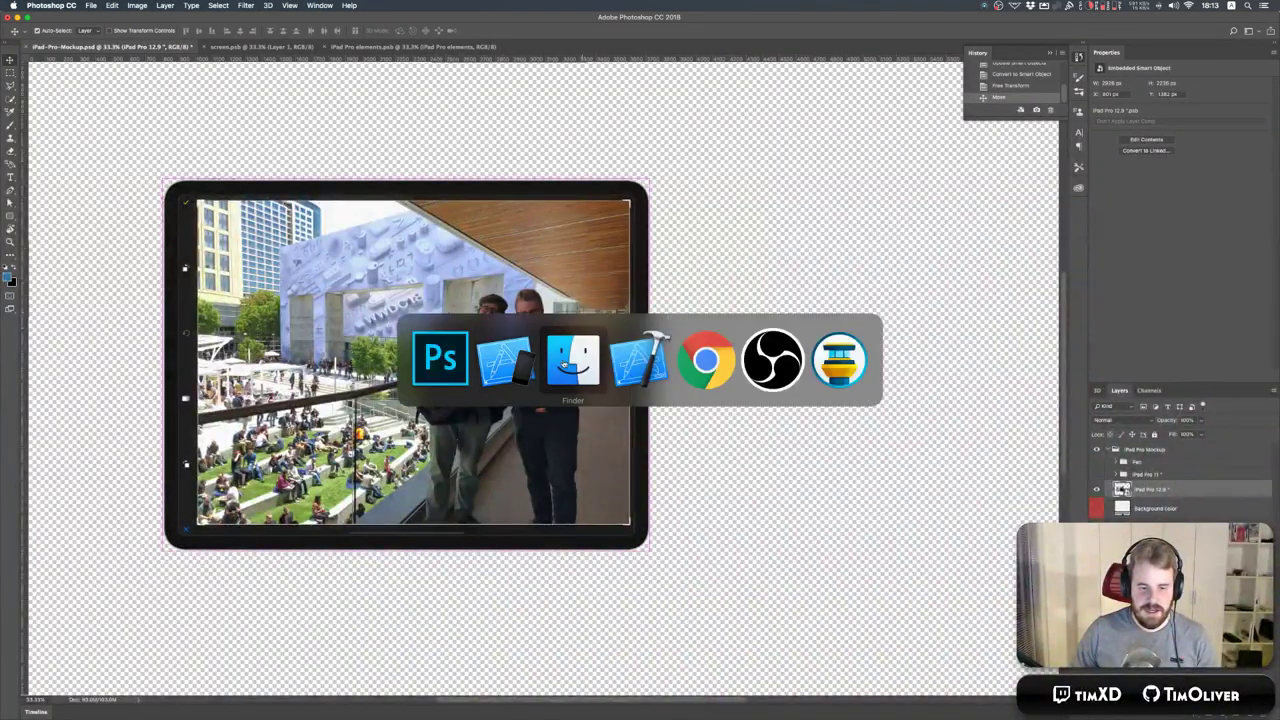
key(super+Tab)
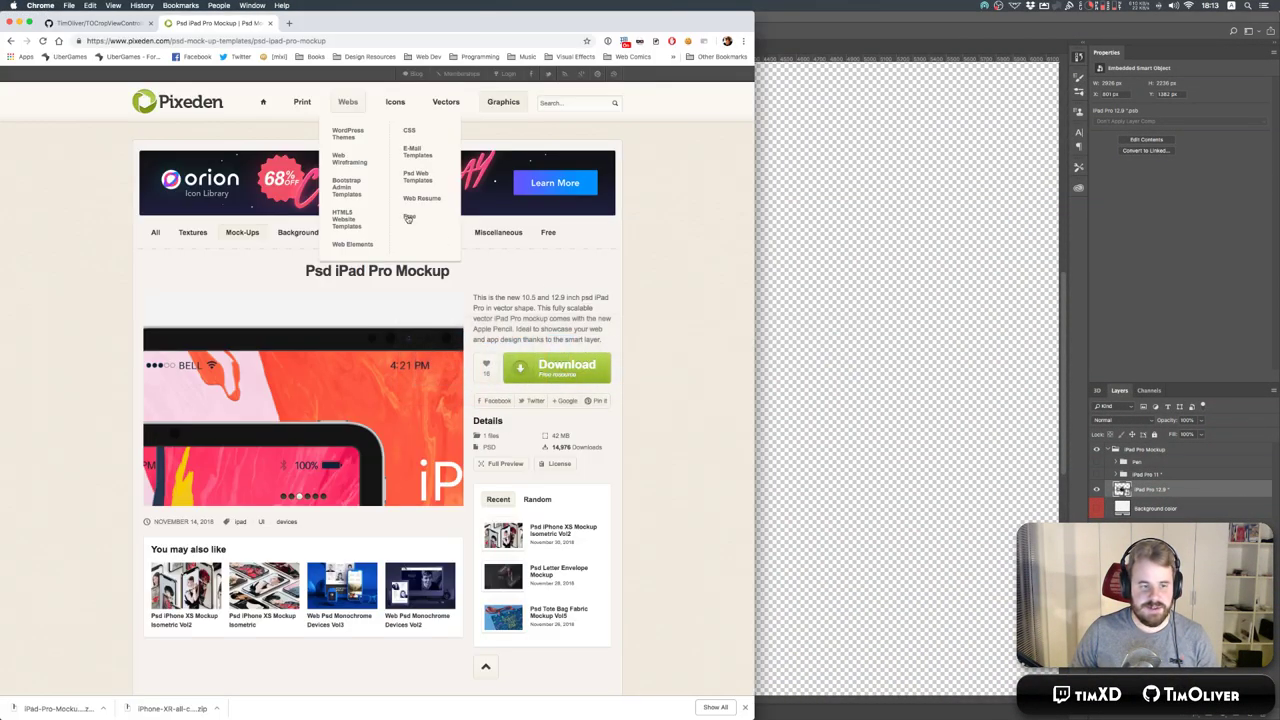
click(88, 23)
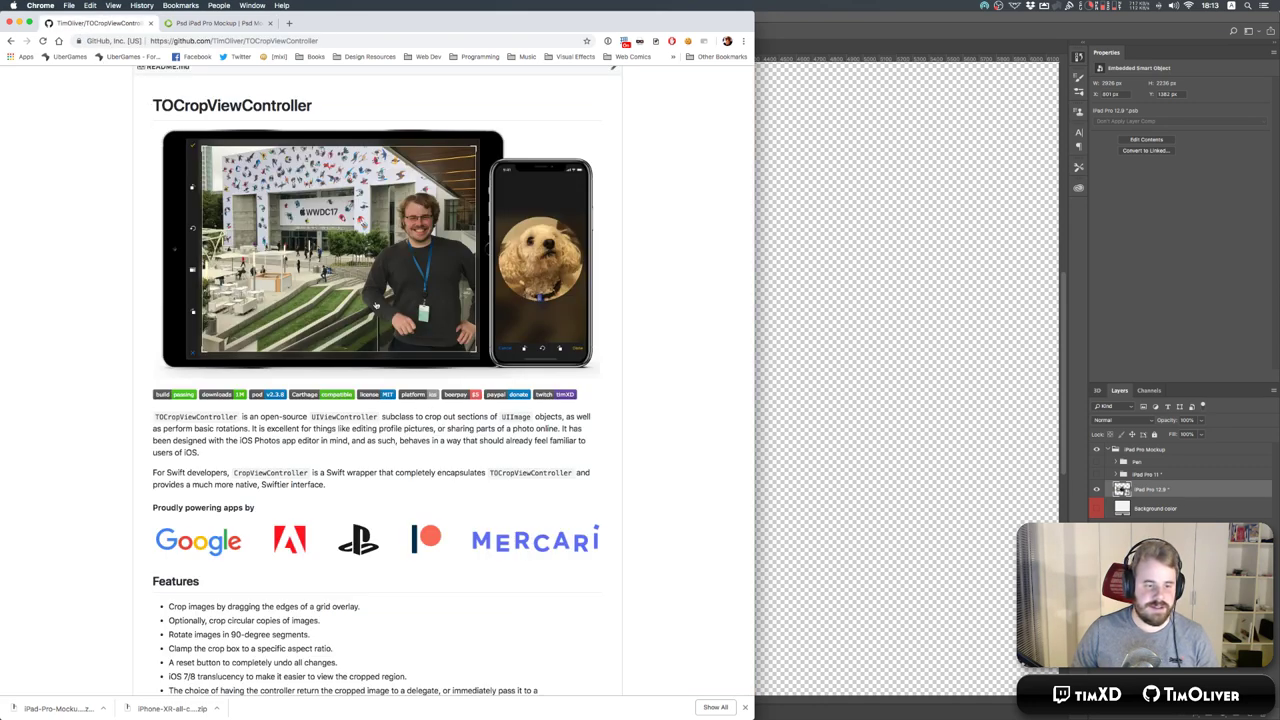
scroll(369, 273, up, 2)
scroll(446, 370, down, 1)
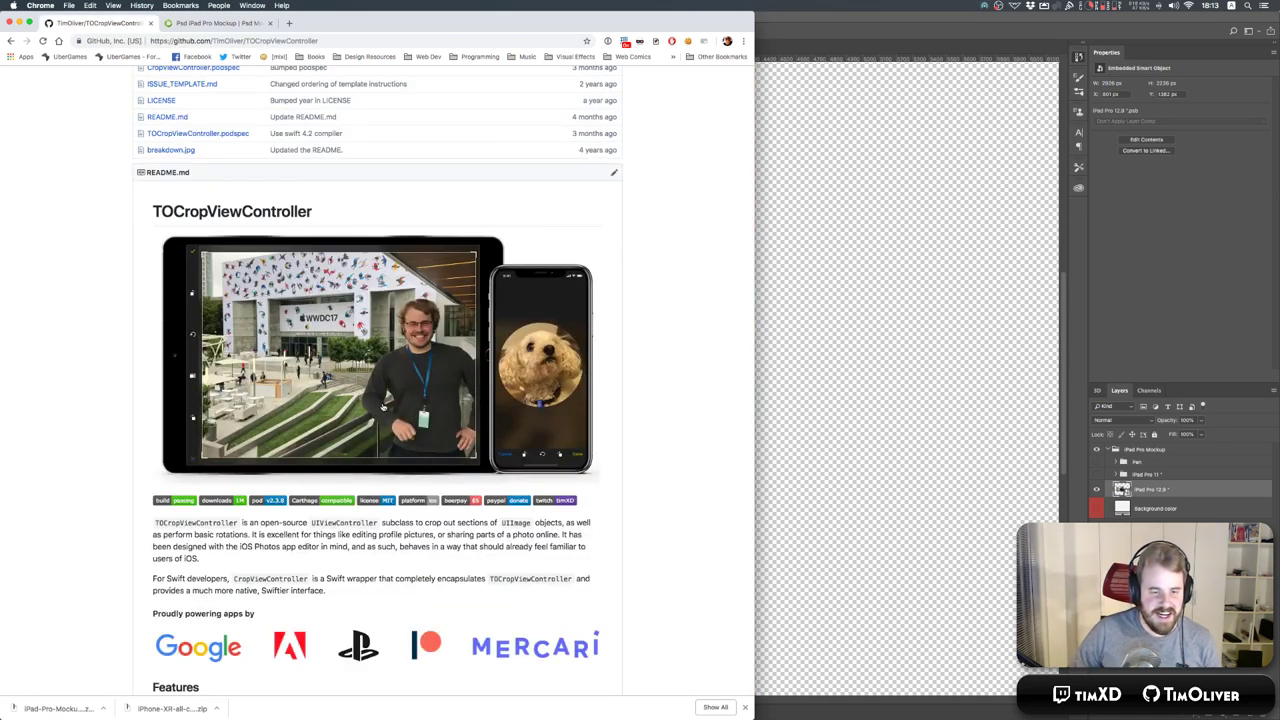
right_click(388, 402)
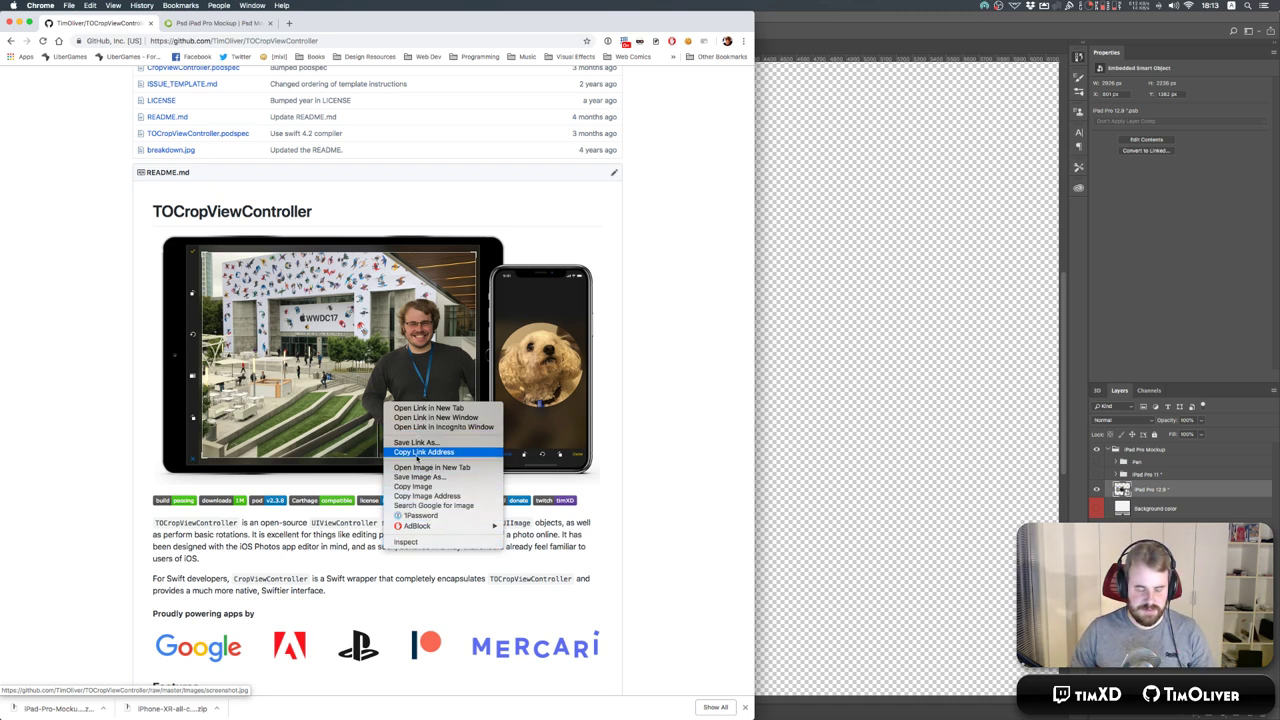
click(420, 468)
click(215, 23)
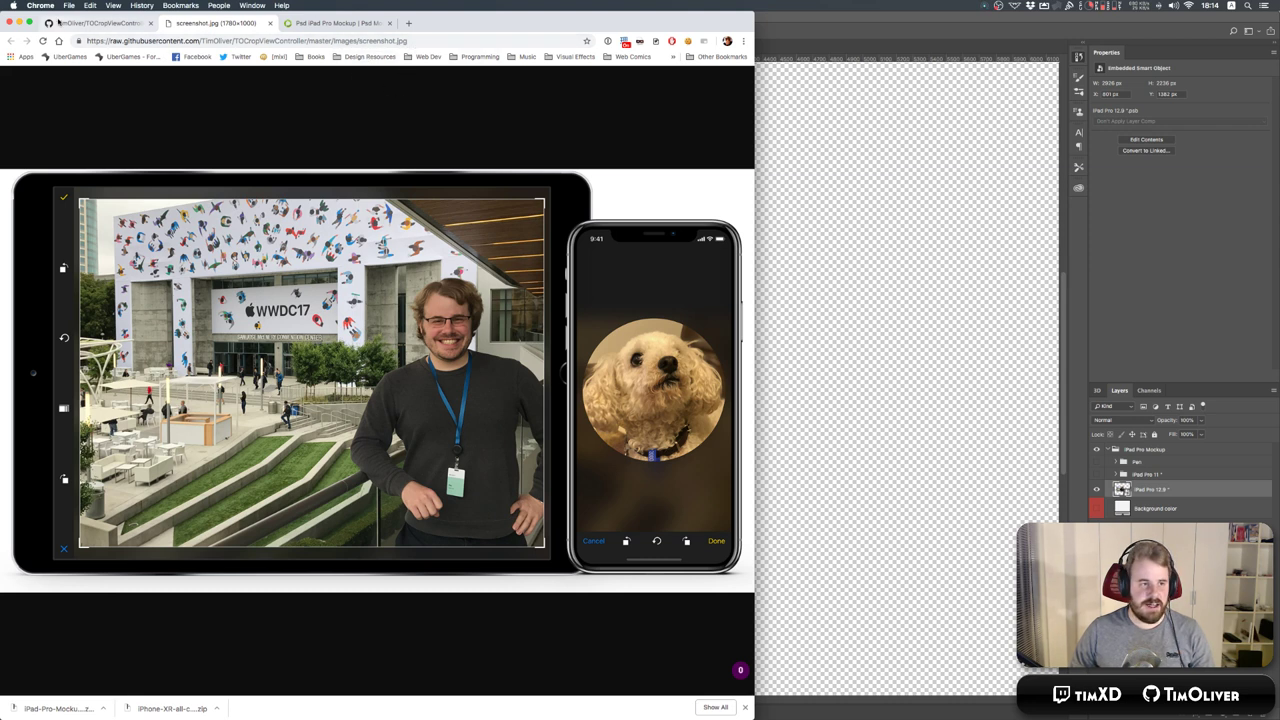
click(268, 22)
Switch back to Photoshop and create a new white document 1780 pixels wide and 3000 pixels high at 72 pixels/inch.
click(829, 34)
key(super+shift+n)
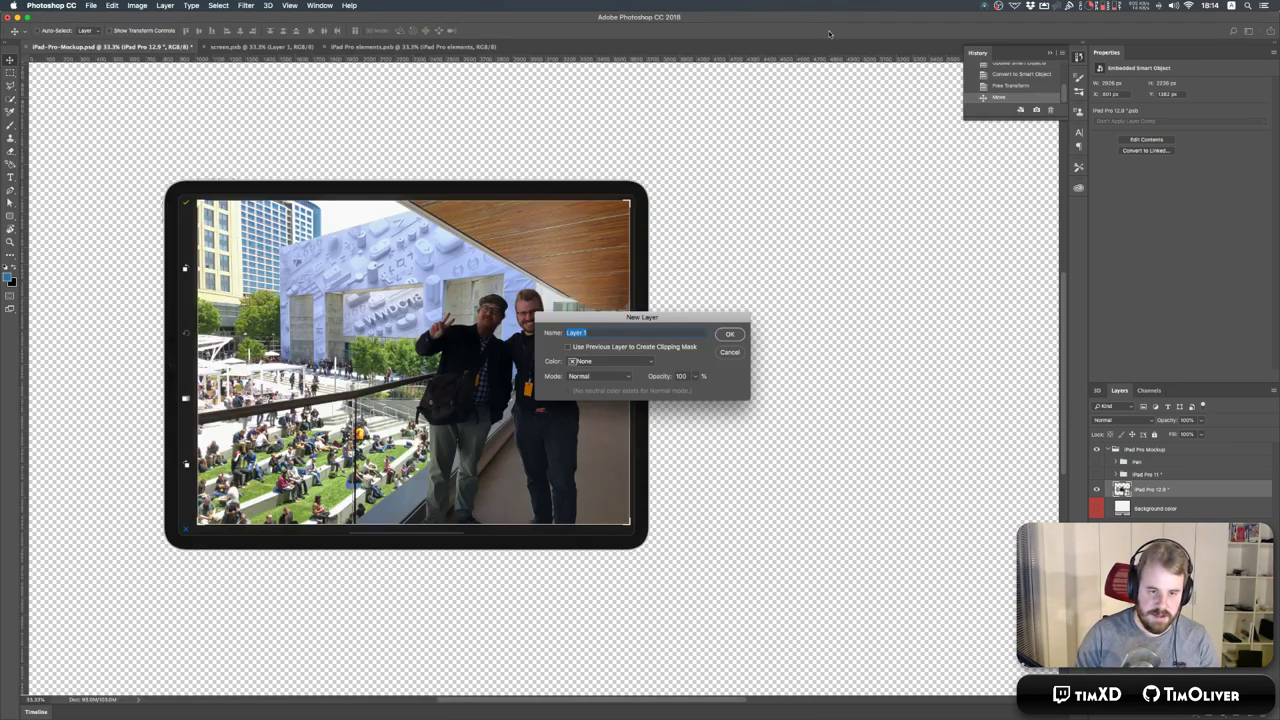
key(Escape)
key(super+n)
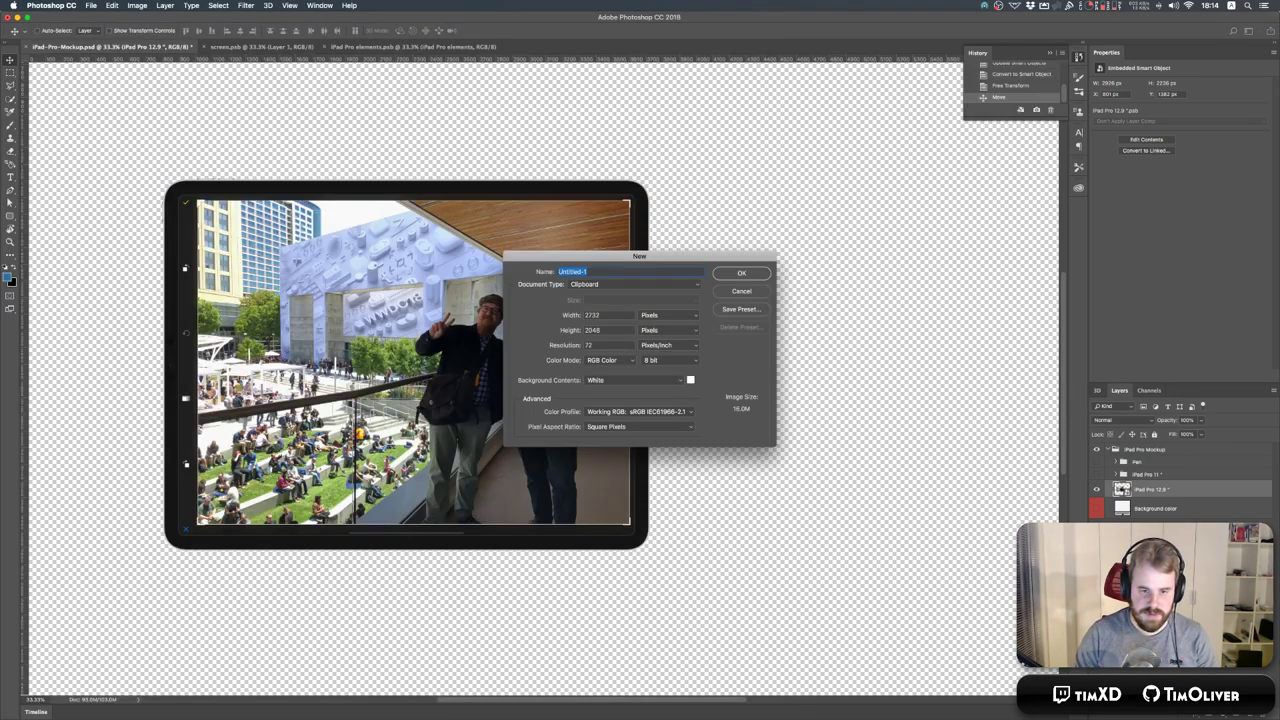
text(1780)
key(Tab)
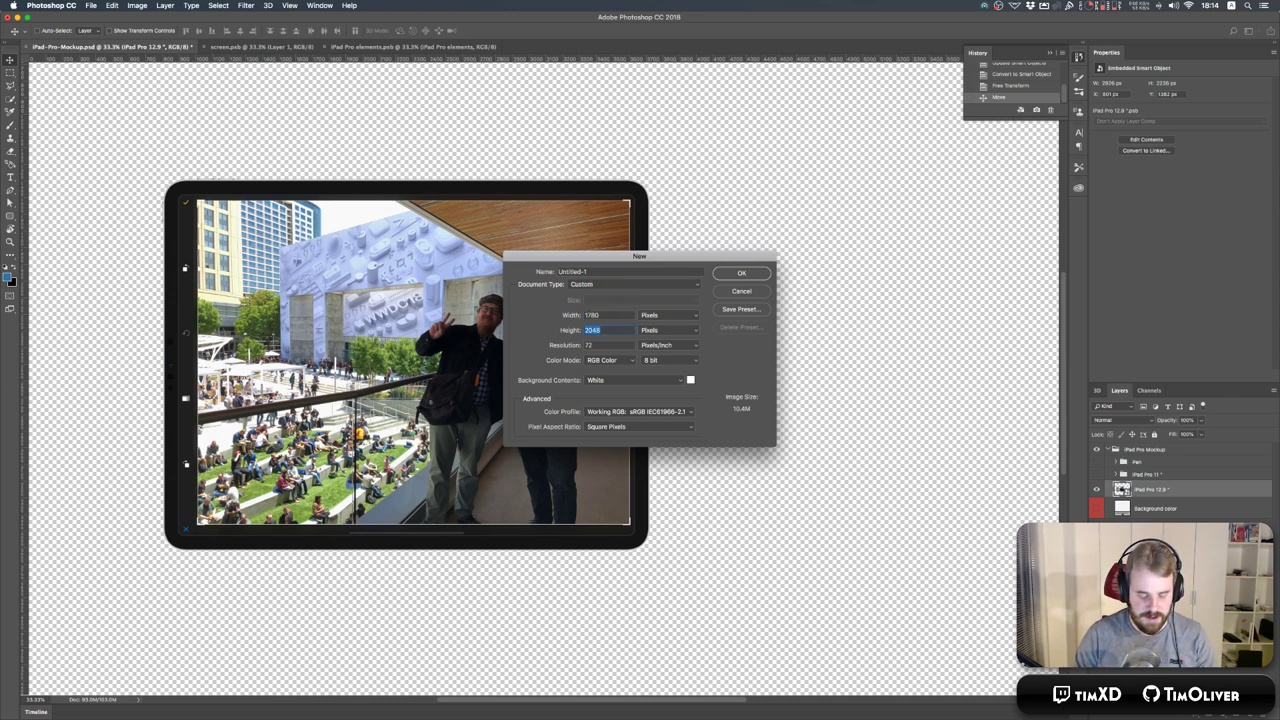
key(Return)
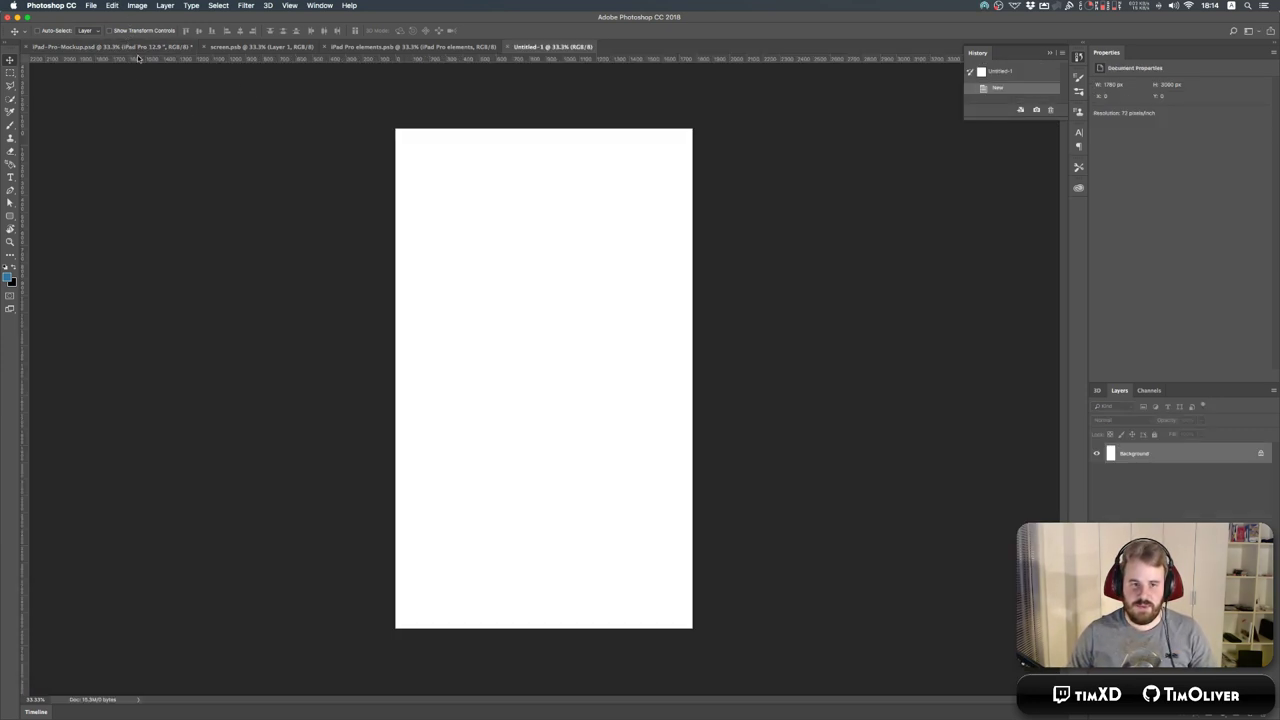
Reduce the new document's canvas height to 2500 pixels, accepting the clipping.
click(137, 5)
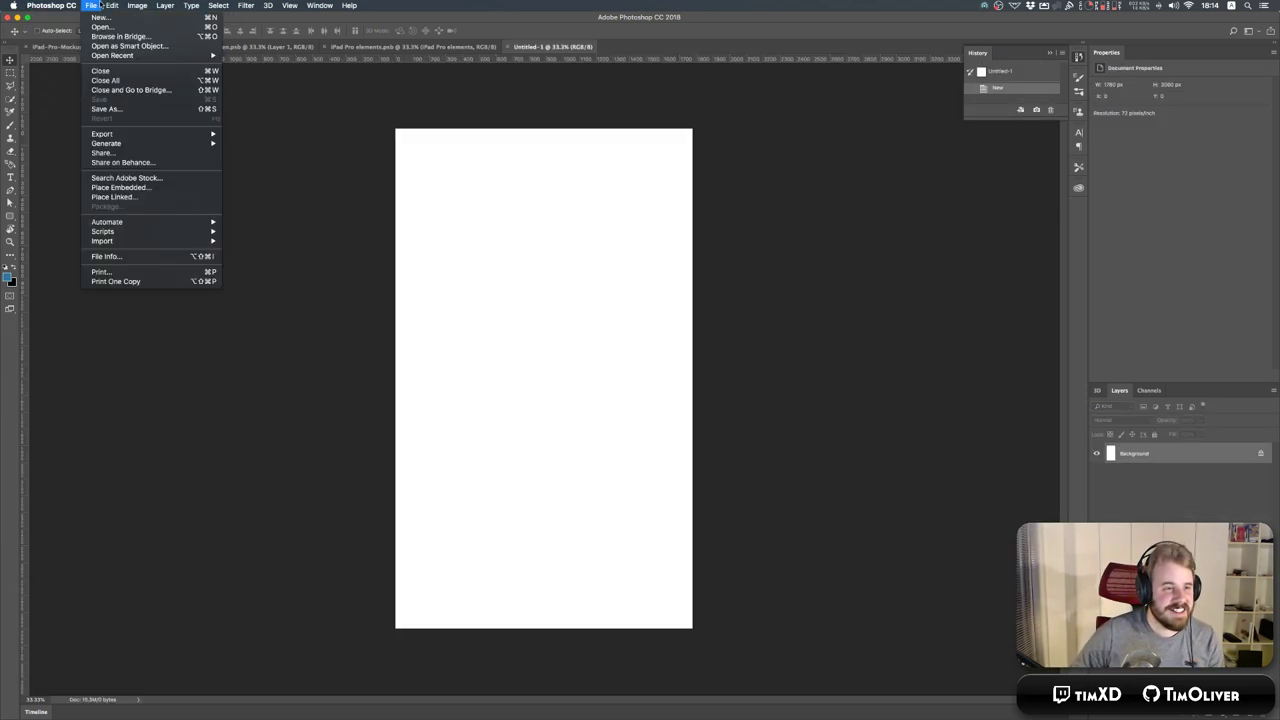
click(107, 4)
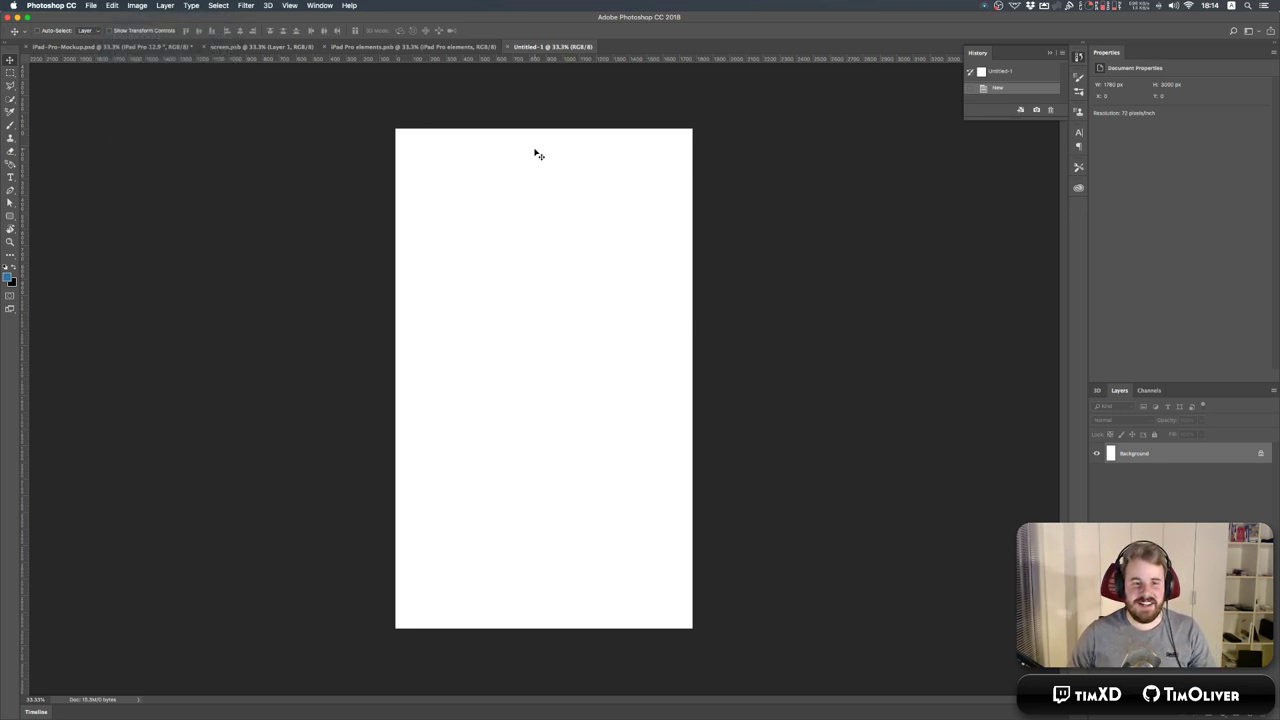
click(137, 5)
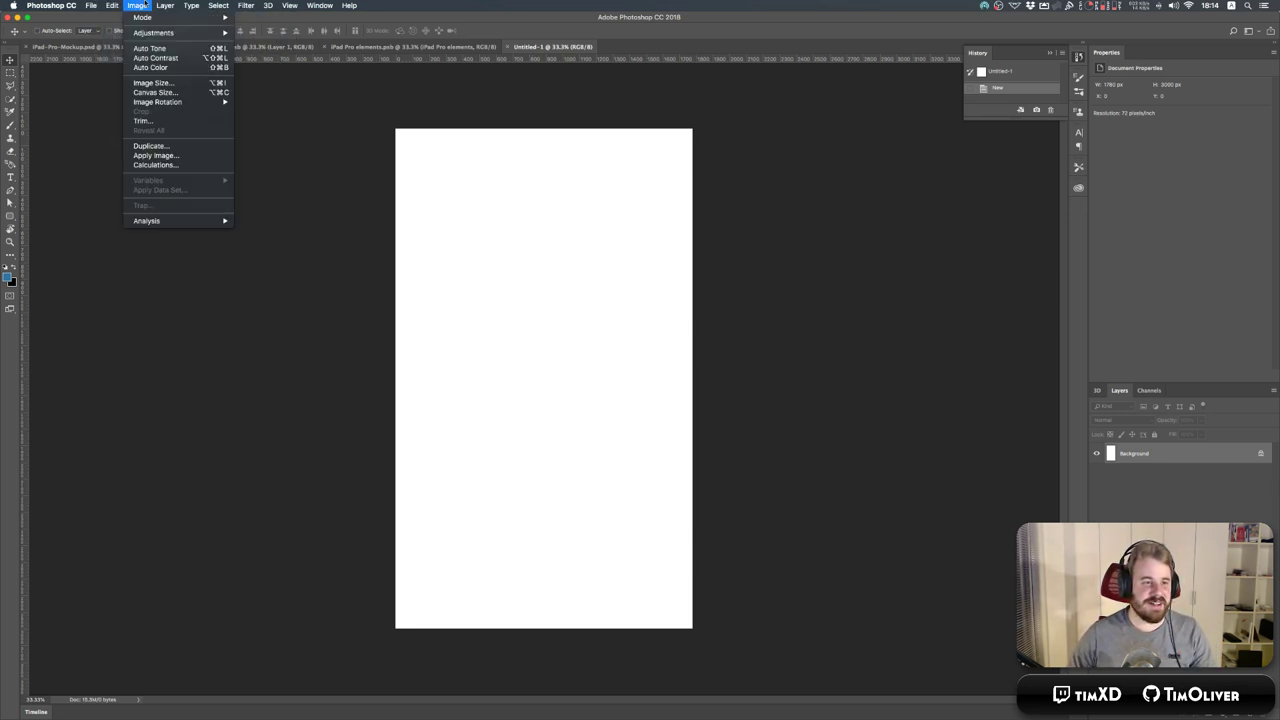
click(656, 256)
key(Tab)
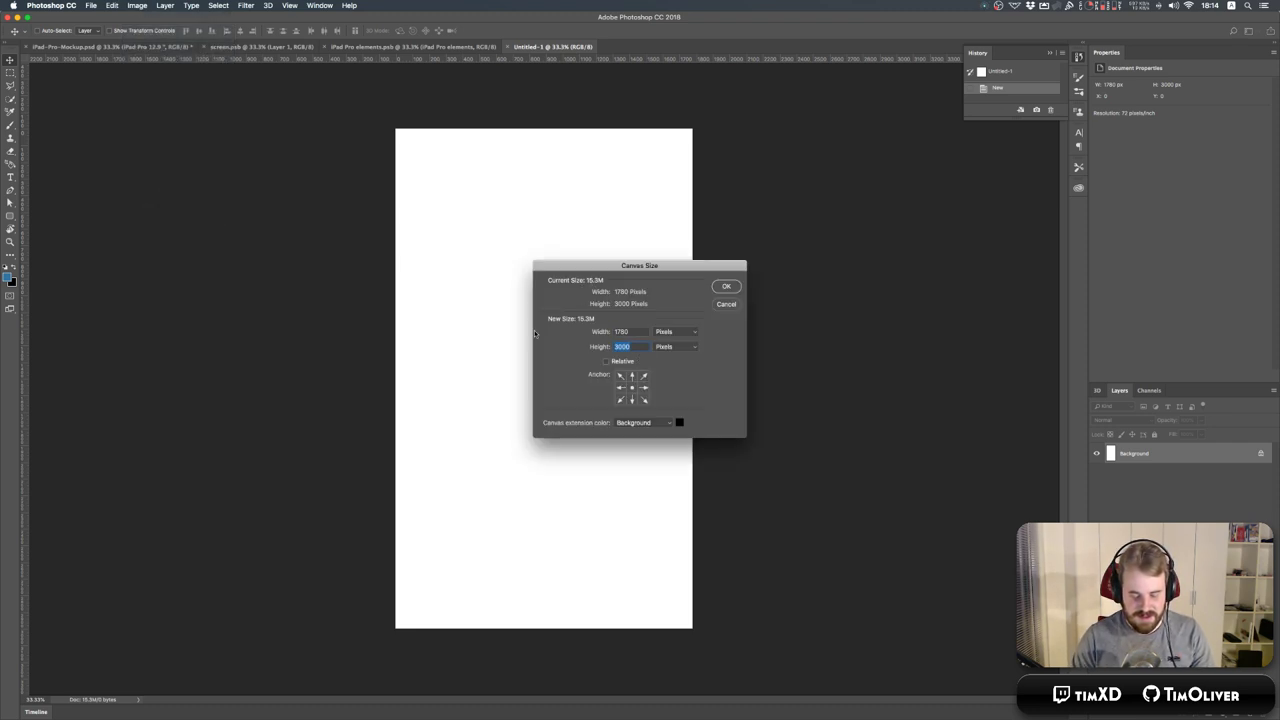
text(2500)
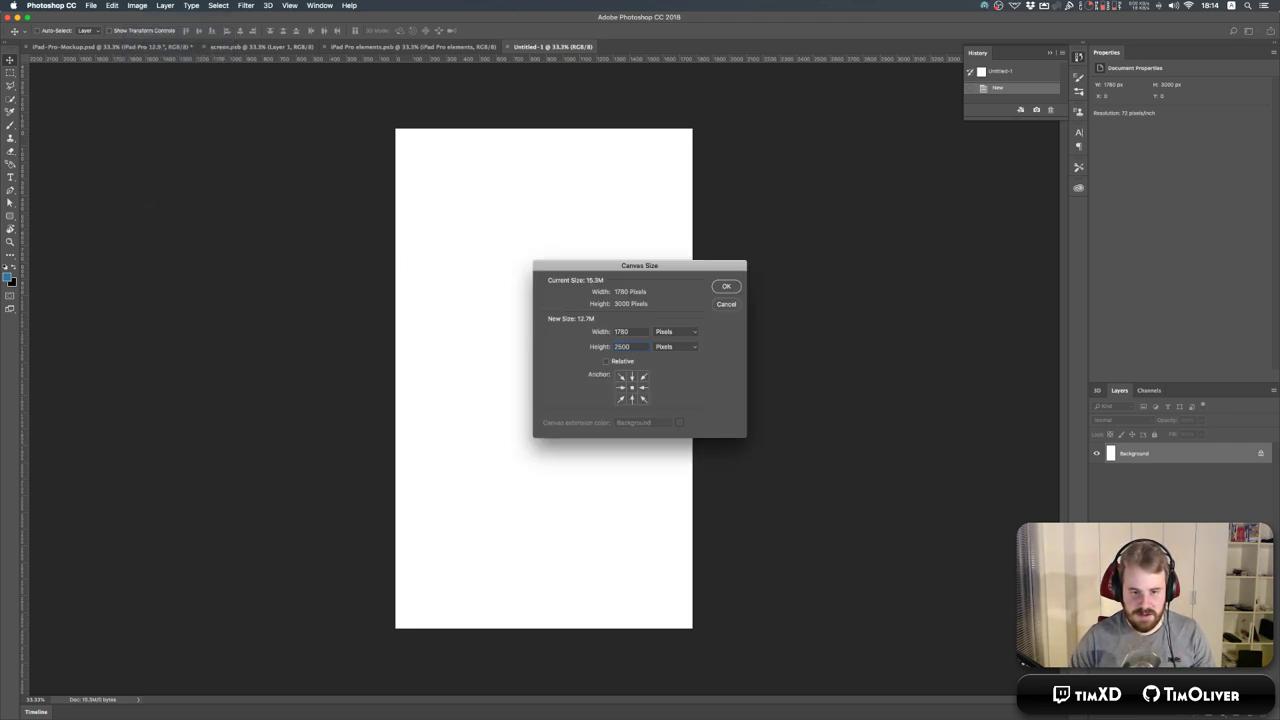
key(Return)
key(Return)
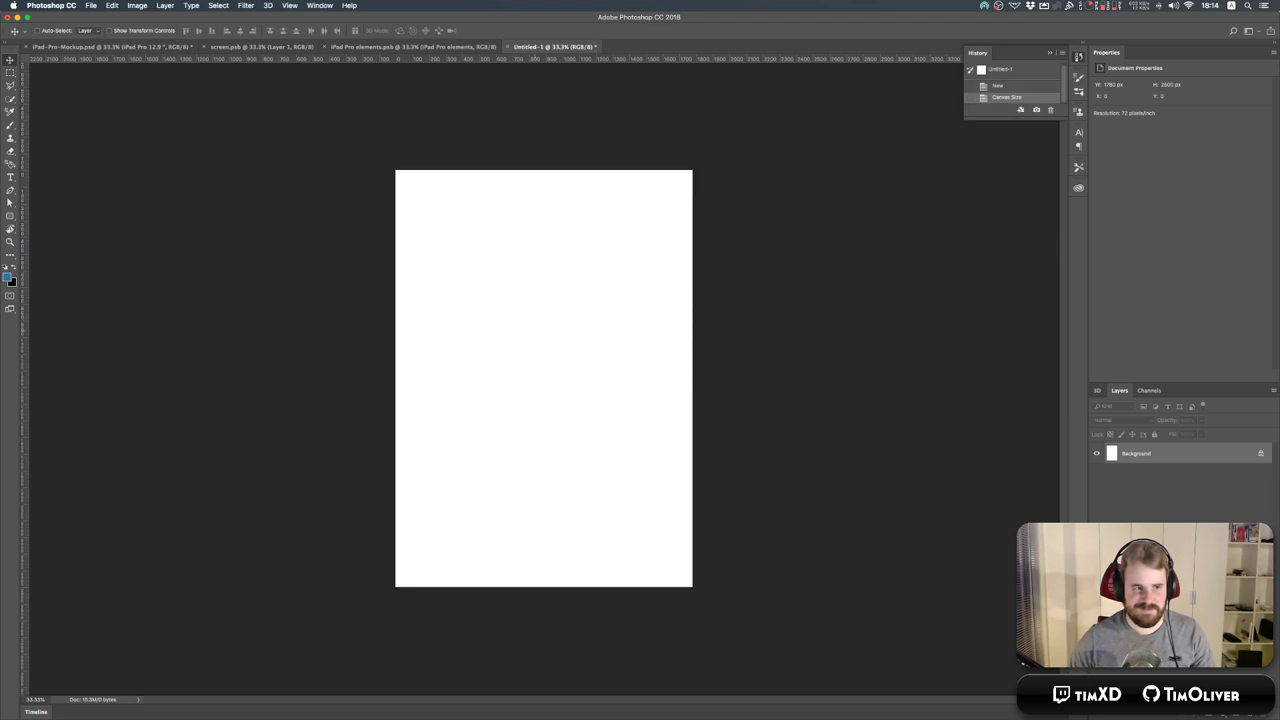
Set the new document's canvas height to 1400 pixels, accepting the clipping.
click(137, 5)
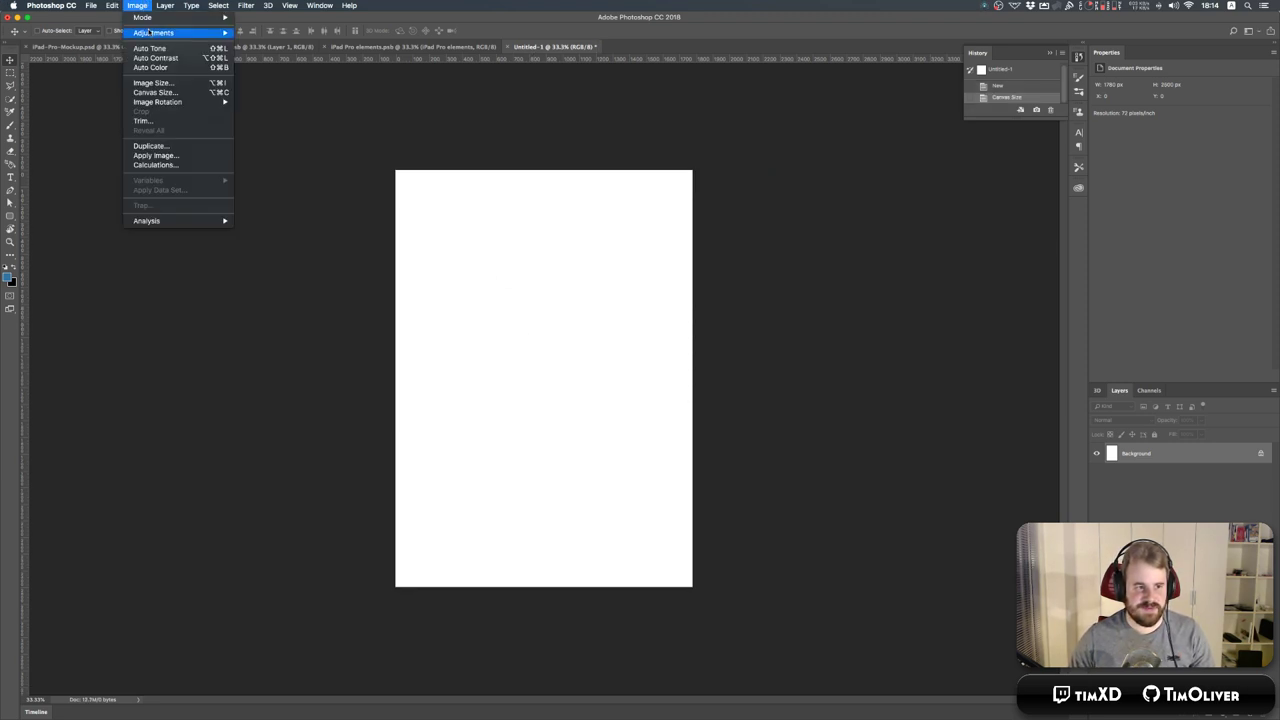
click(158, 93)
key(Tab)
text(100)
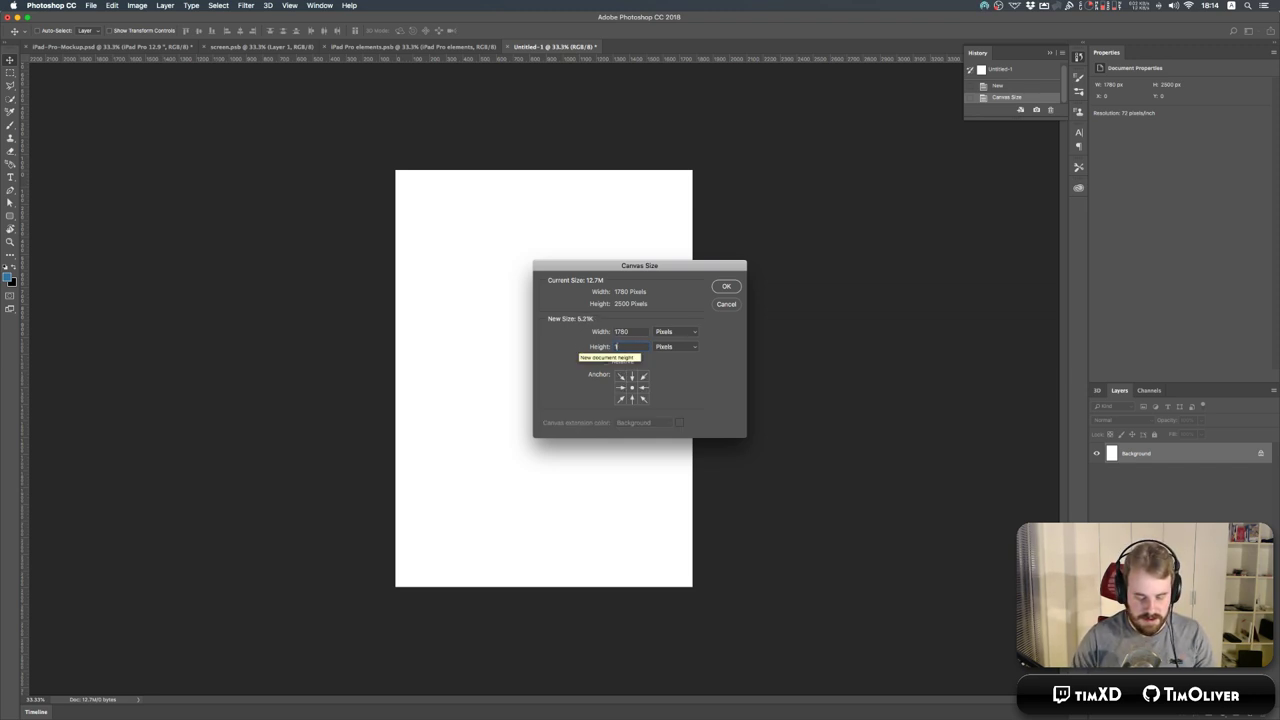
key(Return)
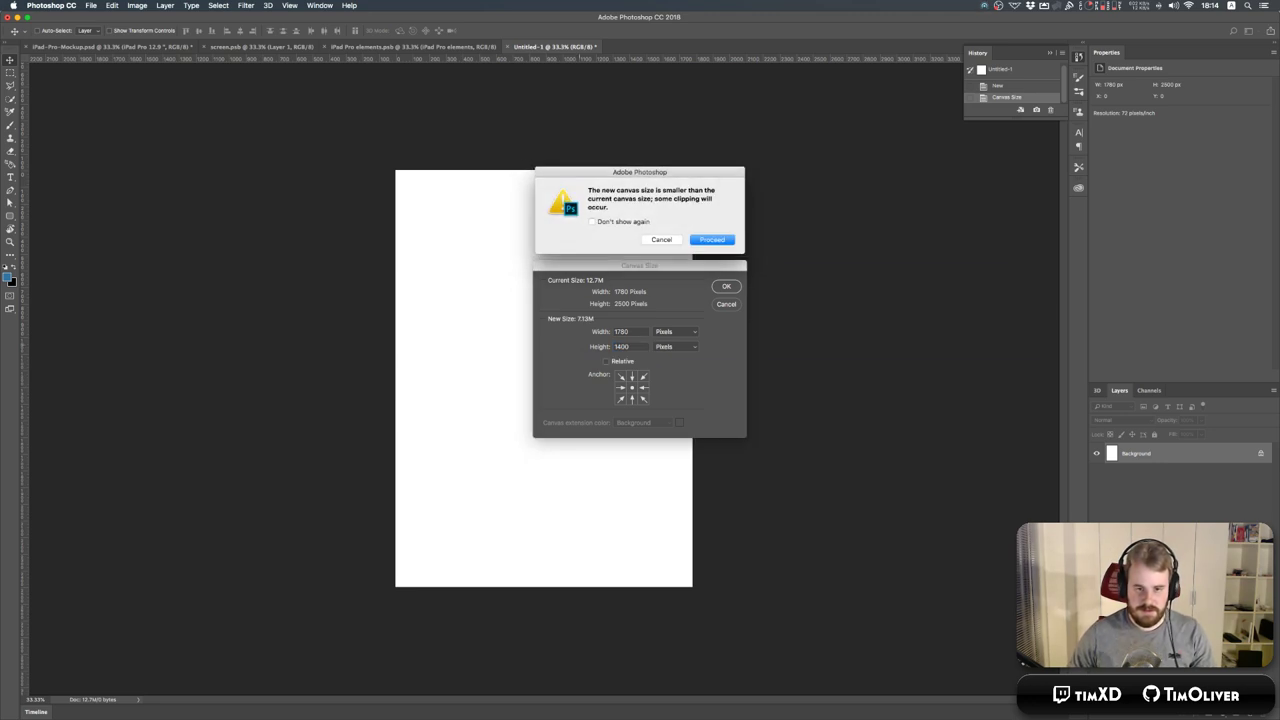
key(Return)
key(super+equal)
key(super+equal)
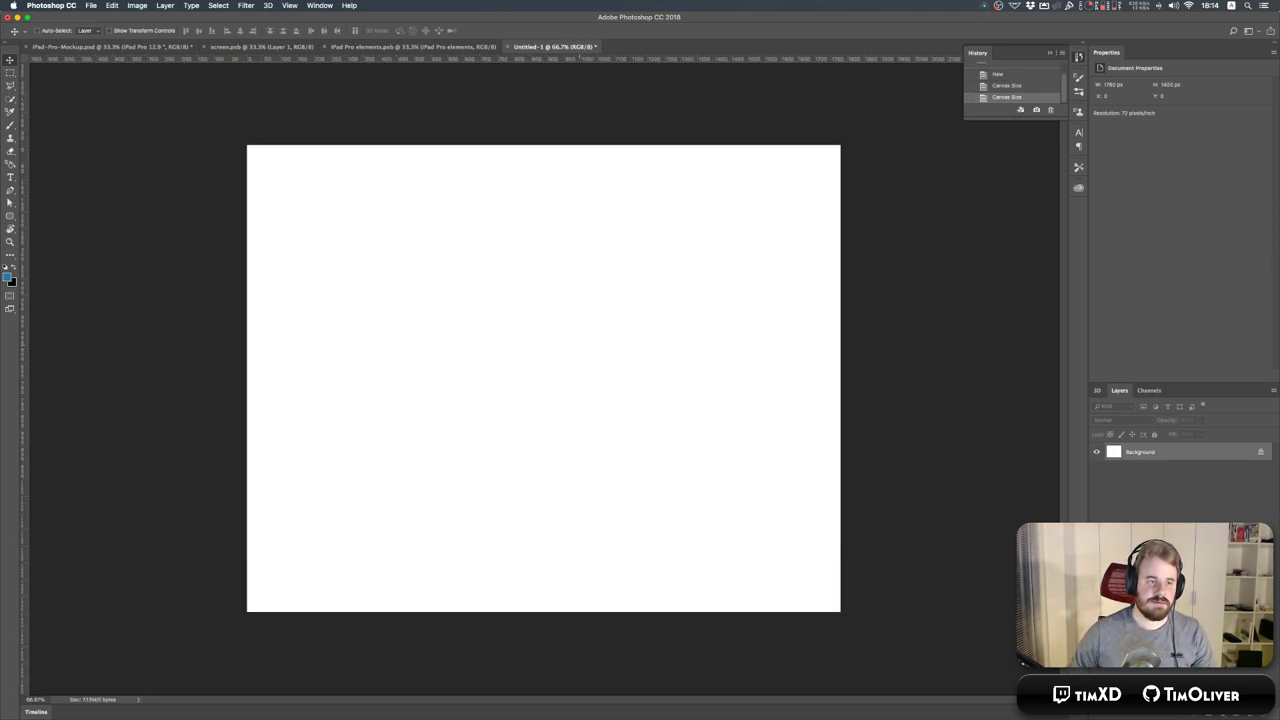
Close the iPad Pro elements.psb document.
key(super+Tab)
key(super+Tab)
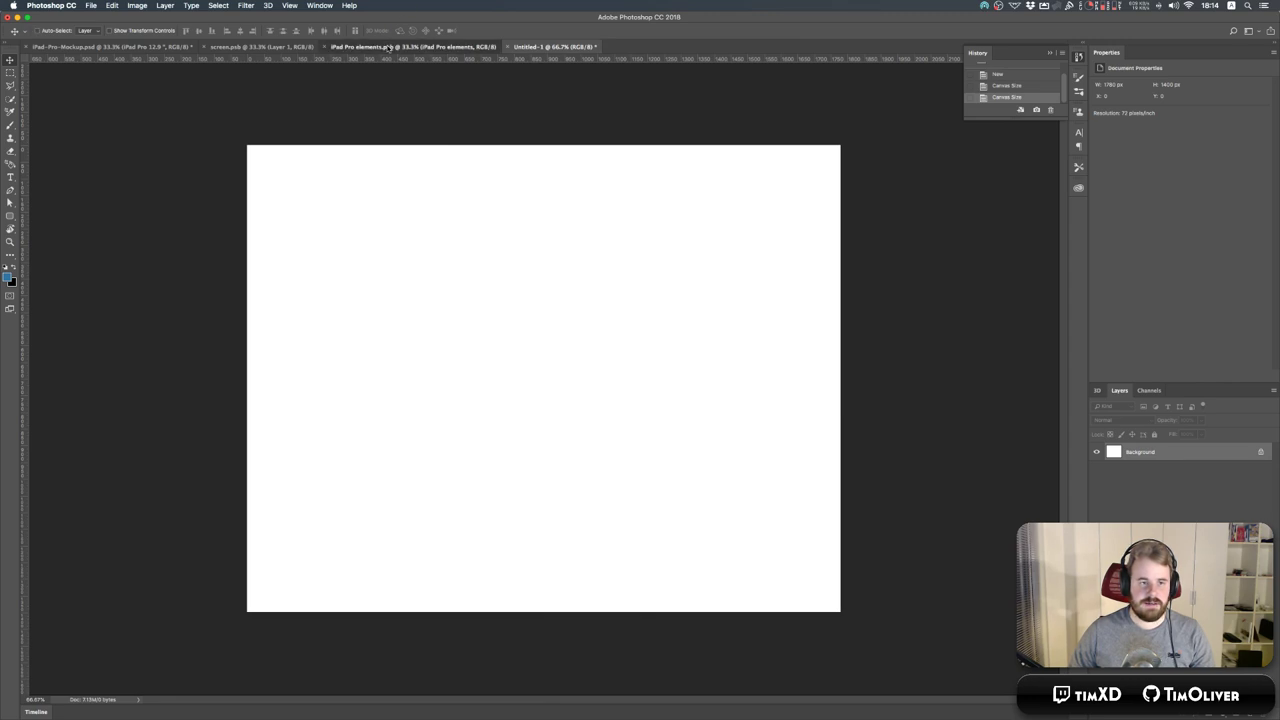
click(436, 48)
mouse_move(436, 48)
mouse_down()
mouse_move(474, 67)
mouse_move(429, 54)
mouse_up()
key(super+w)
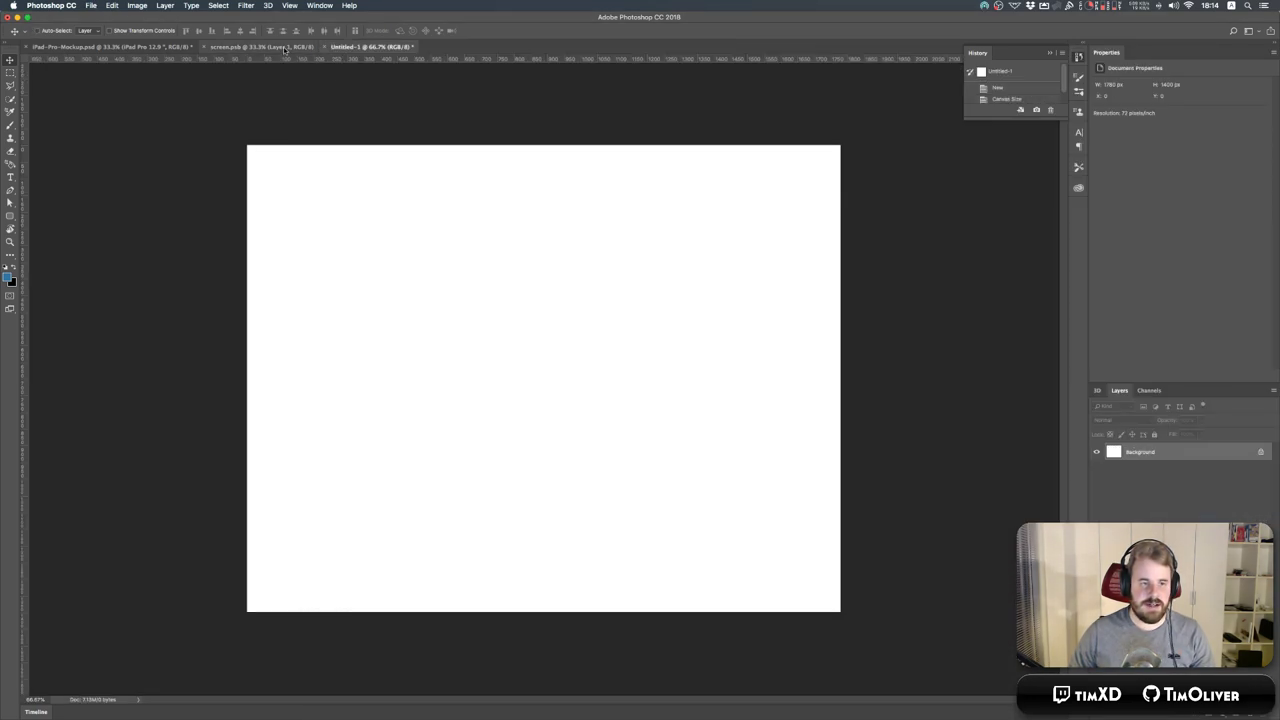
Copy the iPad Pro 12.9 smart object from the iPad-Pro-Mockup document into the Untitled-1 document.
click(158, 48)
drag(57, 50, 703, 425)
drag(678, 466, 674, 648)
Free-transform the iPad layer to about 1360 px wide and place it near the upper-left corner of the white canvas.
key(m)
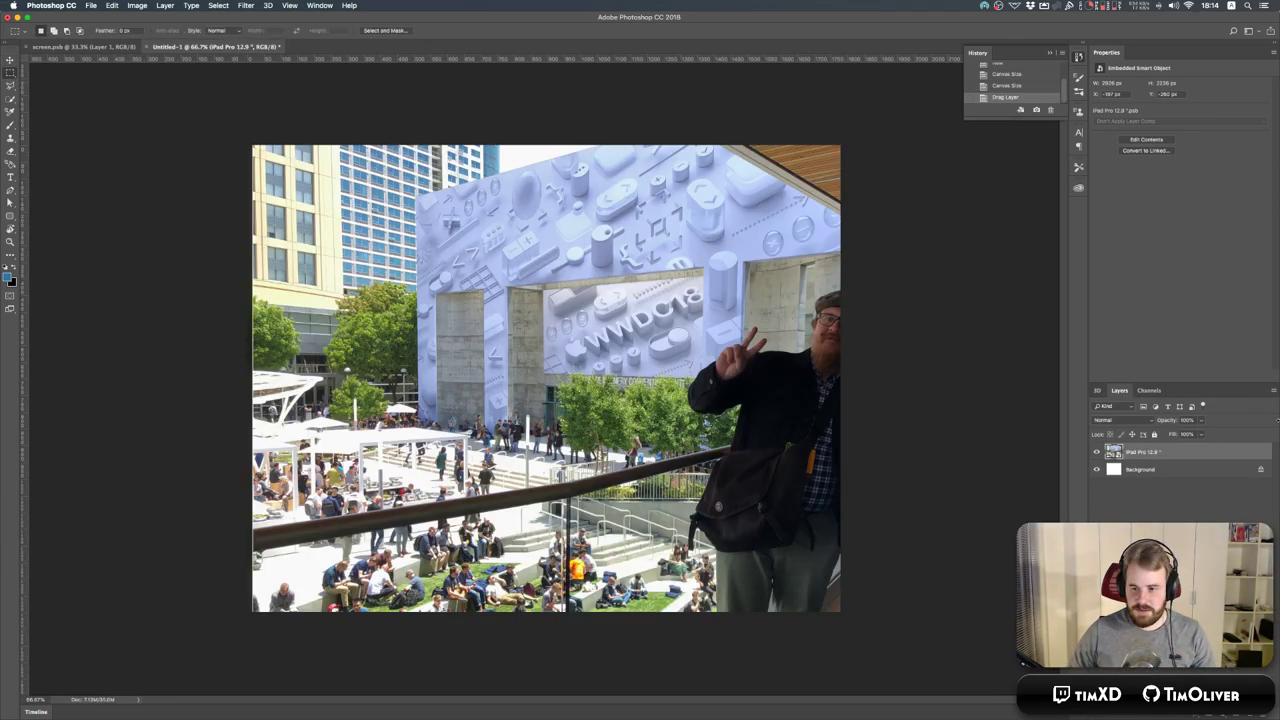
right_click(422, 368)
click(478, 500)
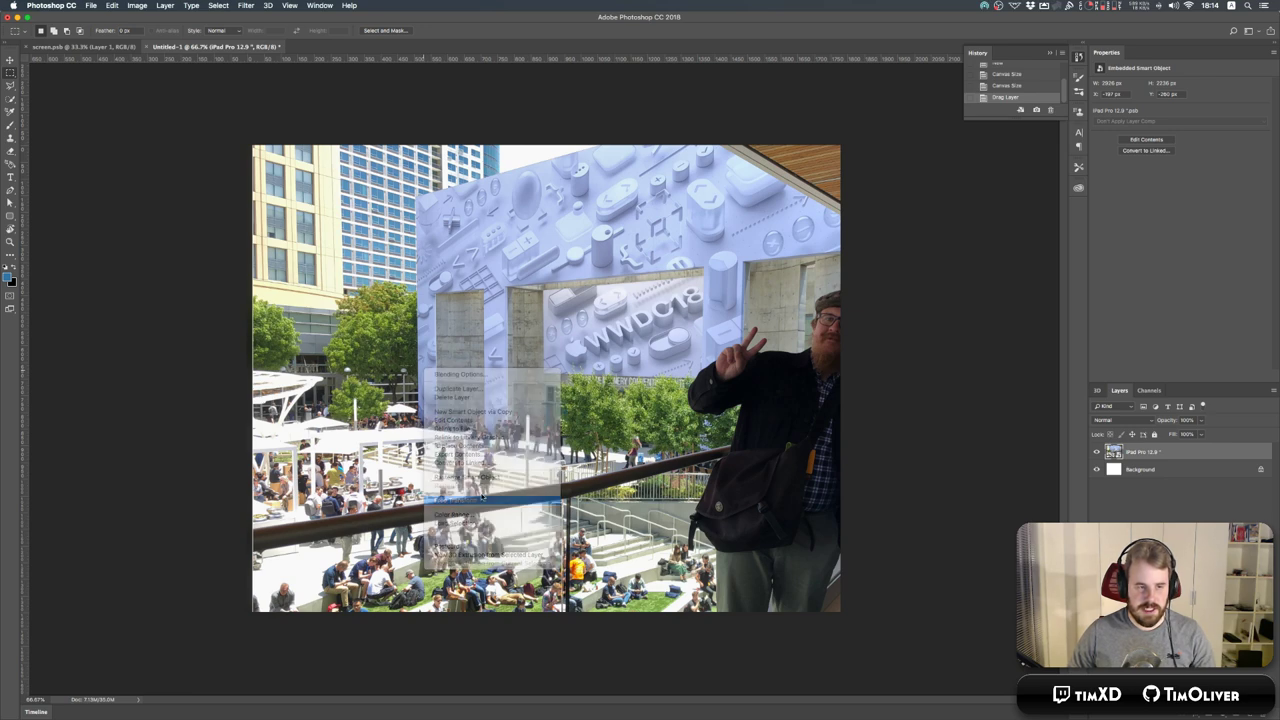
drag(365, 209, 481, 307)
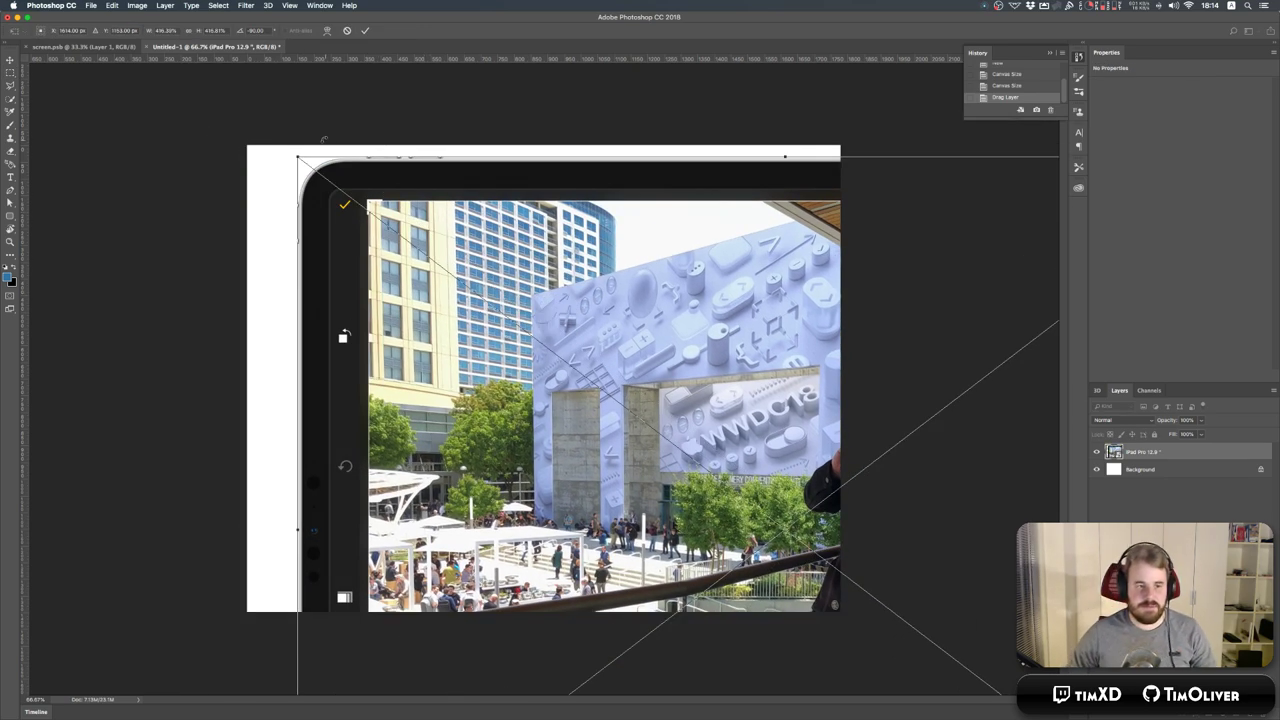
drag(299, 156, 820, 346)
drag(851, 508, 385, 217)
drag(806, 609, 720, 528)
drag(629, 488, 628, 471)
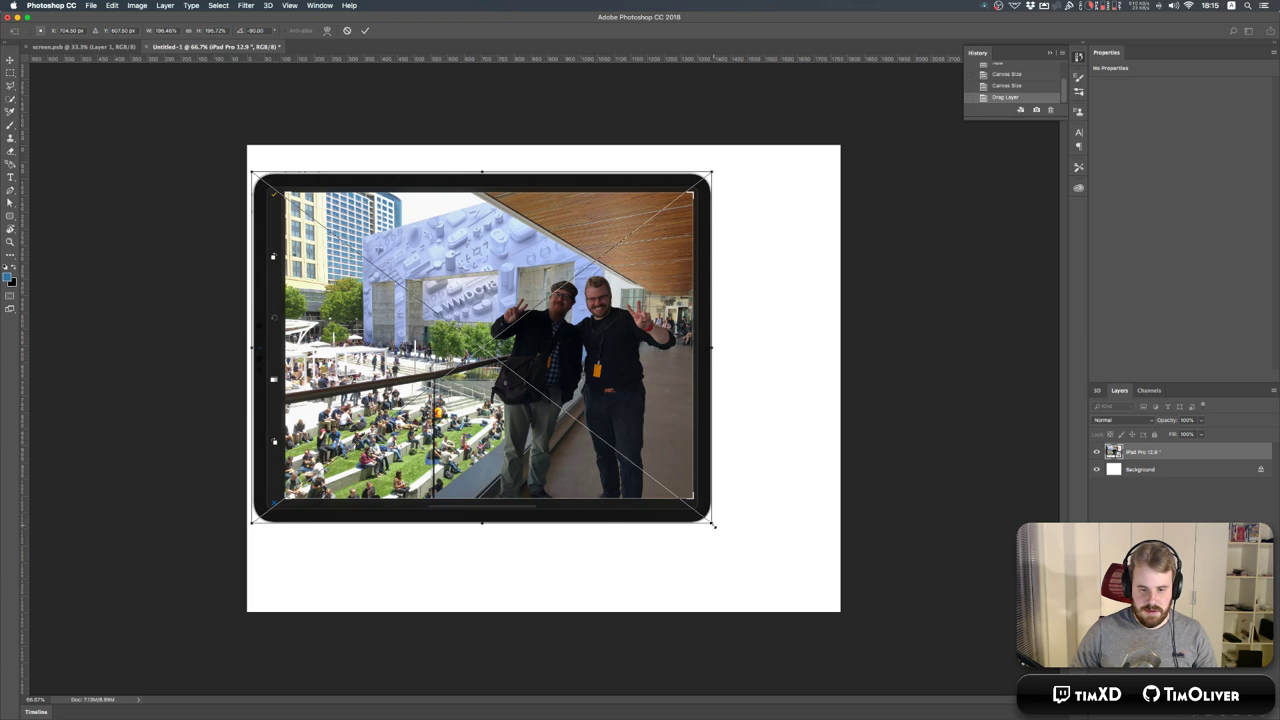
drag(714, 526, 708, 521)
drag(624, 476, 625, 454)
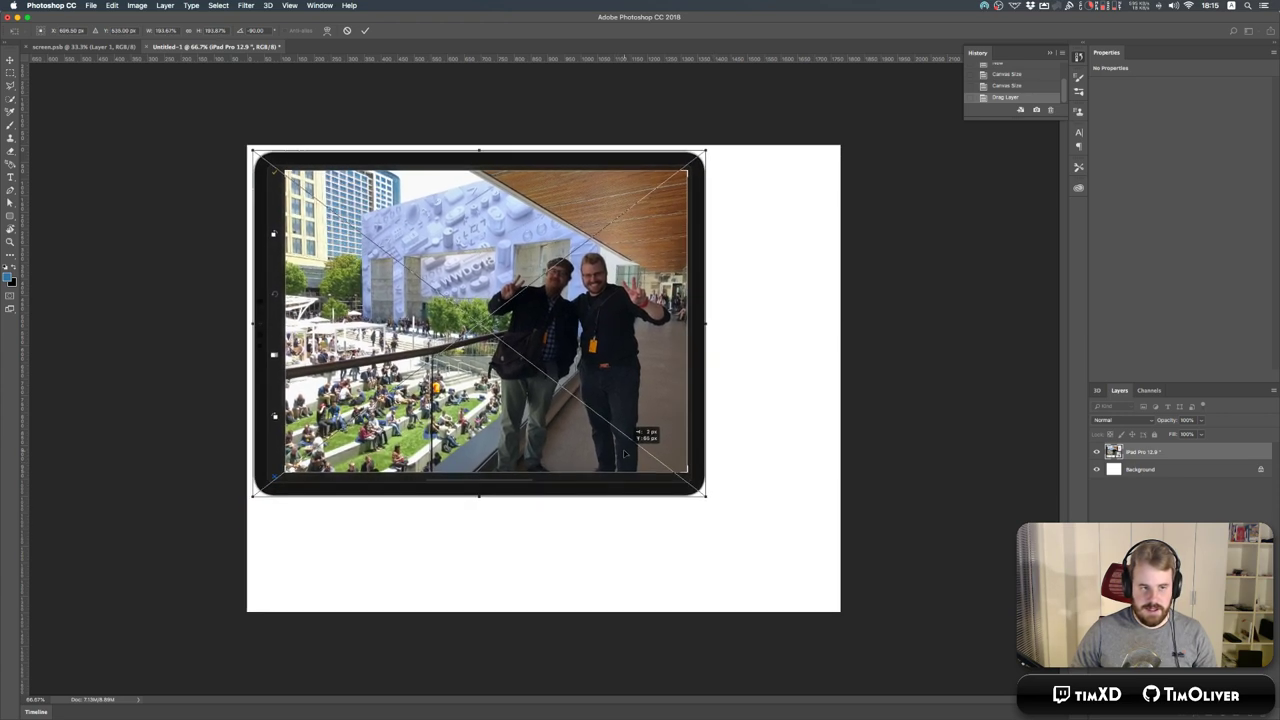
key(Return)
Switch to Finder and open iPhone-XR-all-colors-Mockup.psd from the iPhone-XR-all-colors-Mockup-PIXEDEN folder in Downloads.
key(super+Tab)
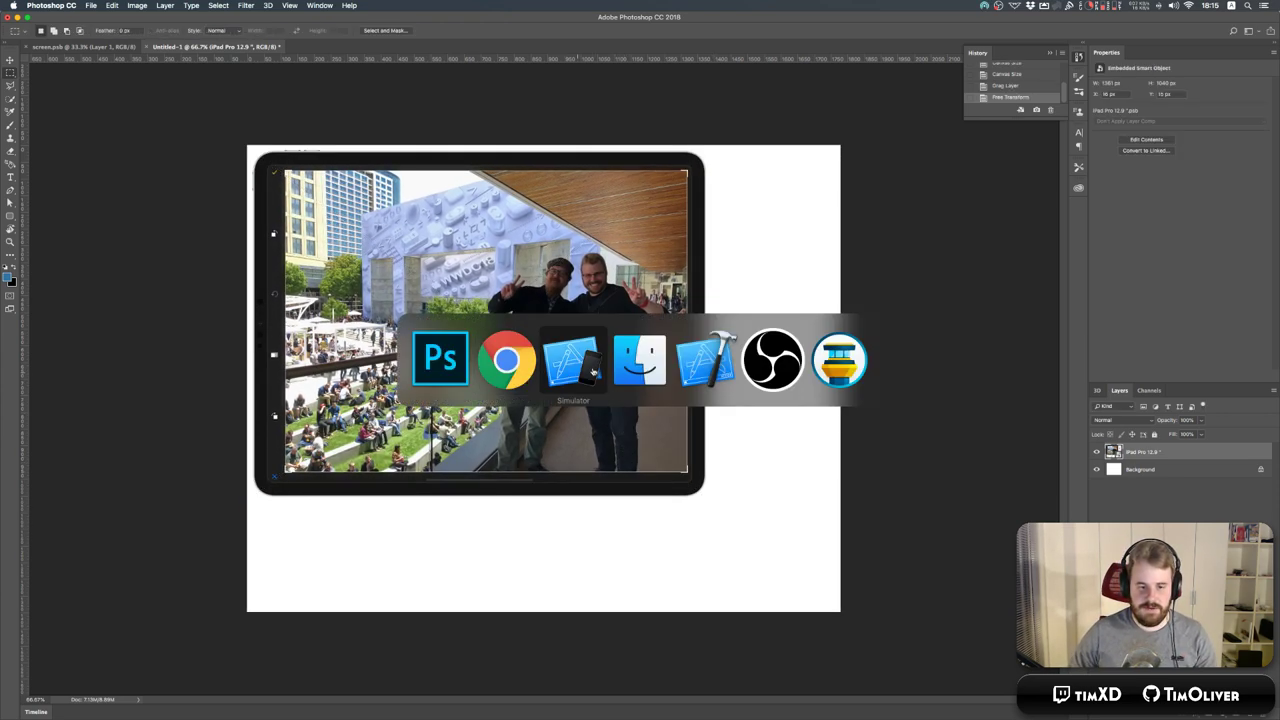
key(super+Tab)
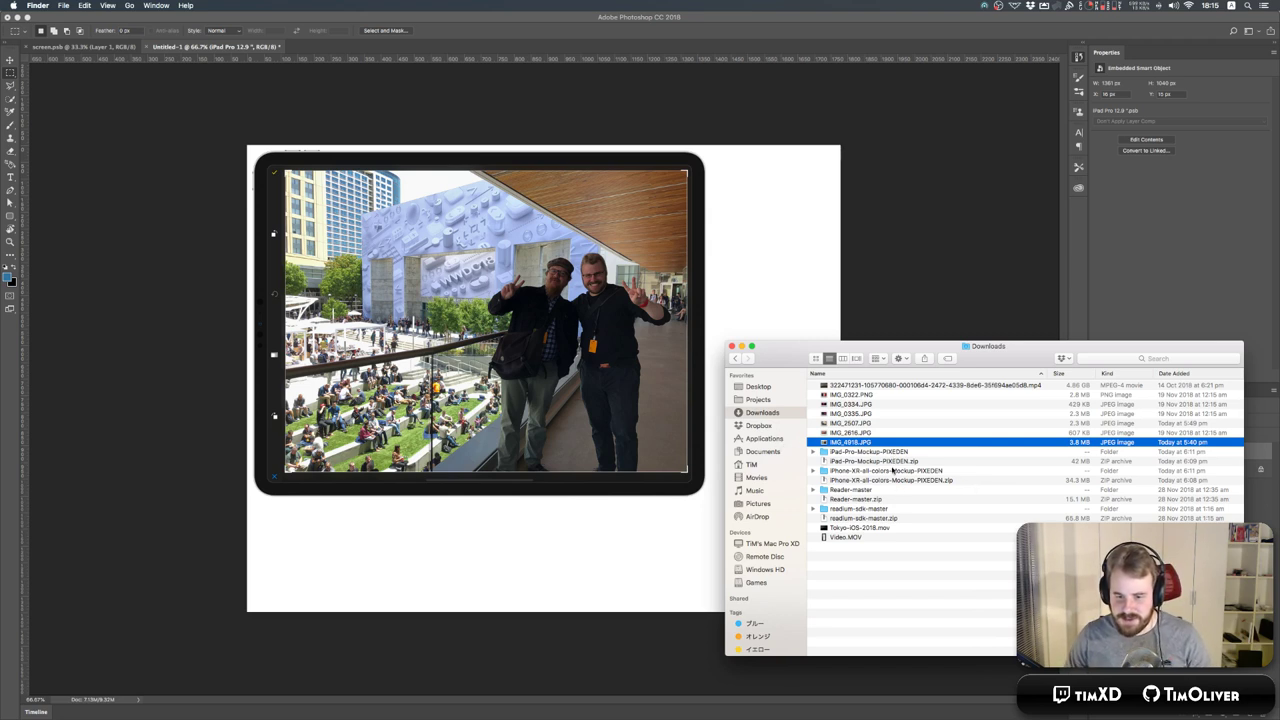
double_click(889, 471)
click(855, 388)
key(super+Tab)
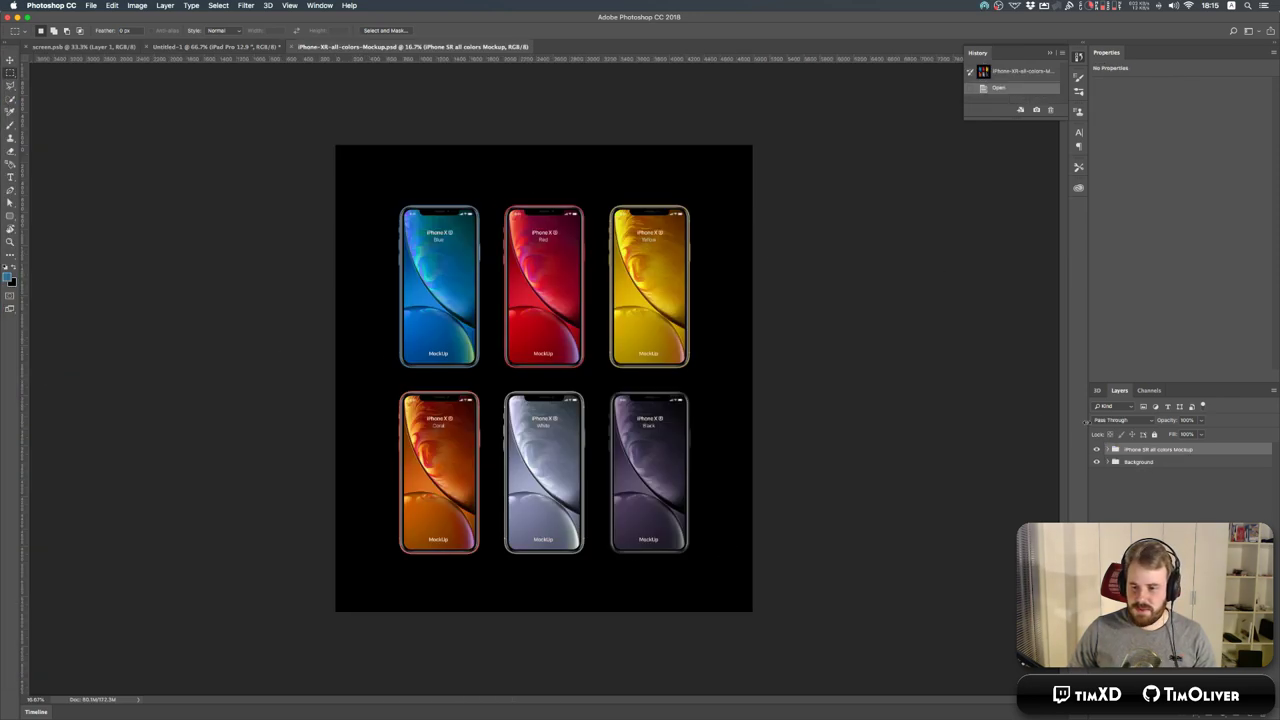
Show only the iPhone XR Red group and select its PUT YOUR SCREEN HERE layer.
key(super+0)
key(super+plus)
key(super+plus)
key(super+plus)
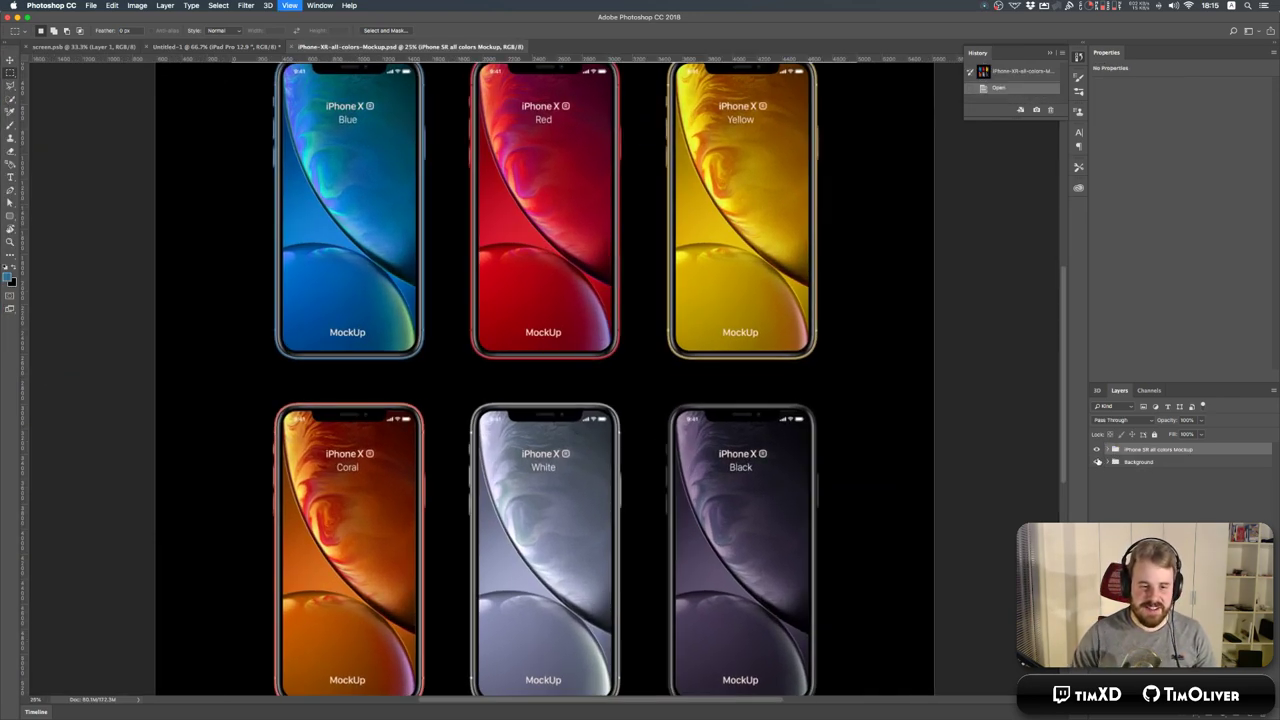
scroll(948, 425, up, 5)
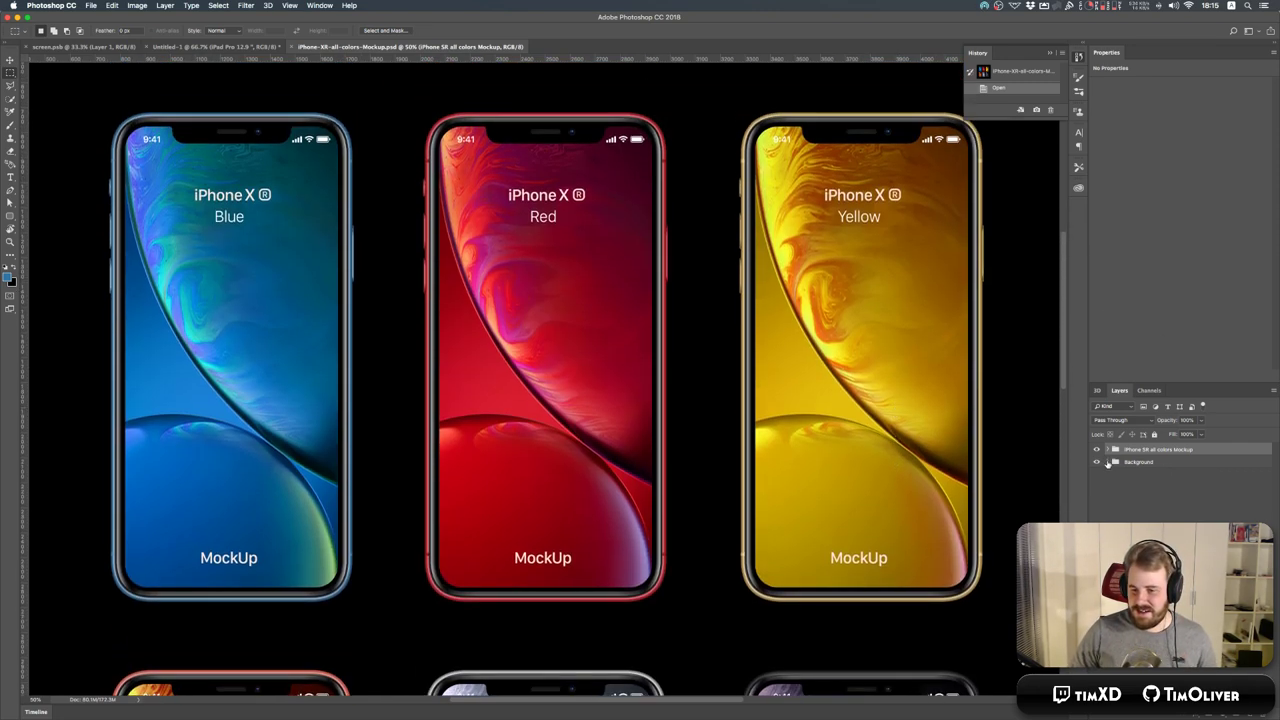
click(1107, 450)
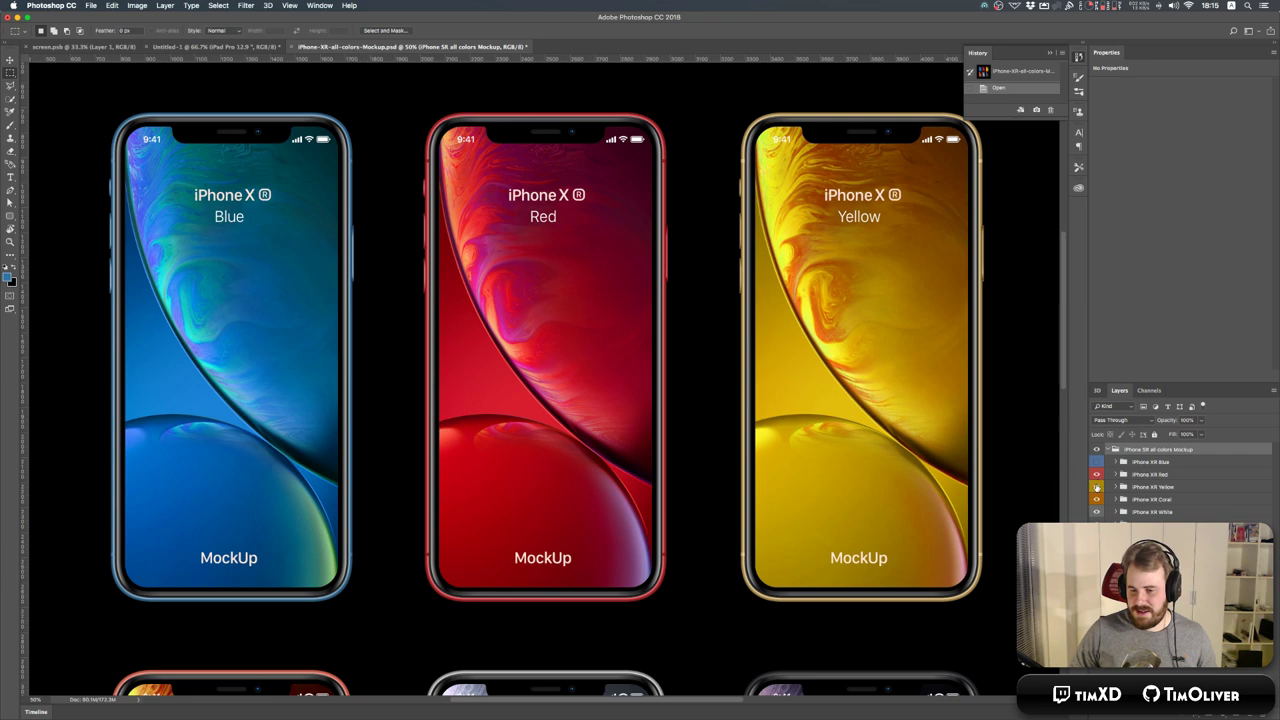
alt+click(1096, 474)
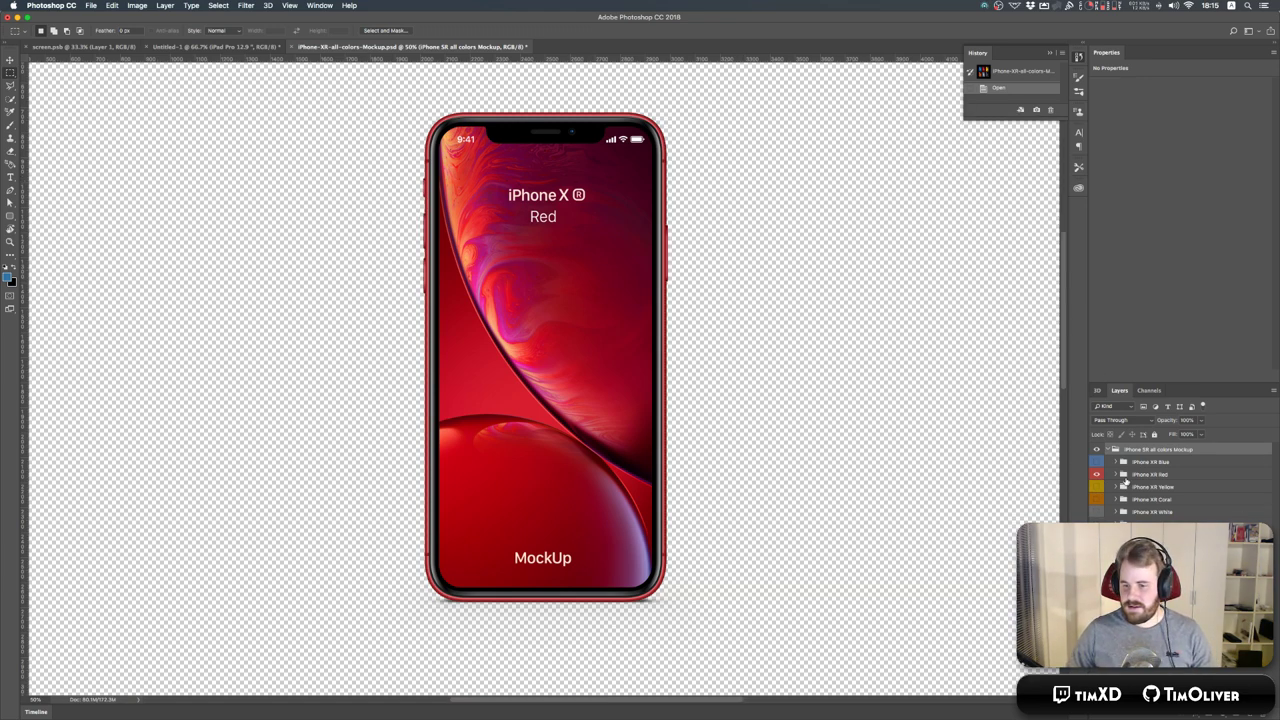
click(1117, 474)
click(1180, 491)
Switch to Simulator, open the white dog photo from the Camera Roll in the circular cropper, and frame the dog inside the circle.
key(super+Tab)
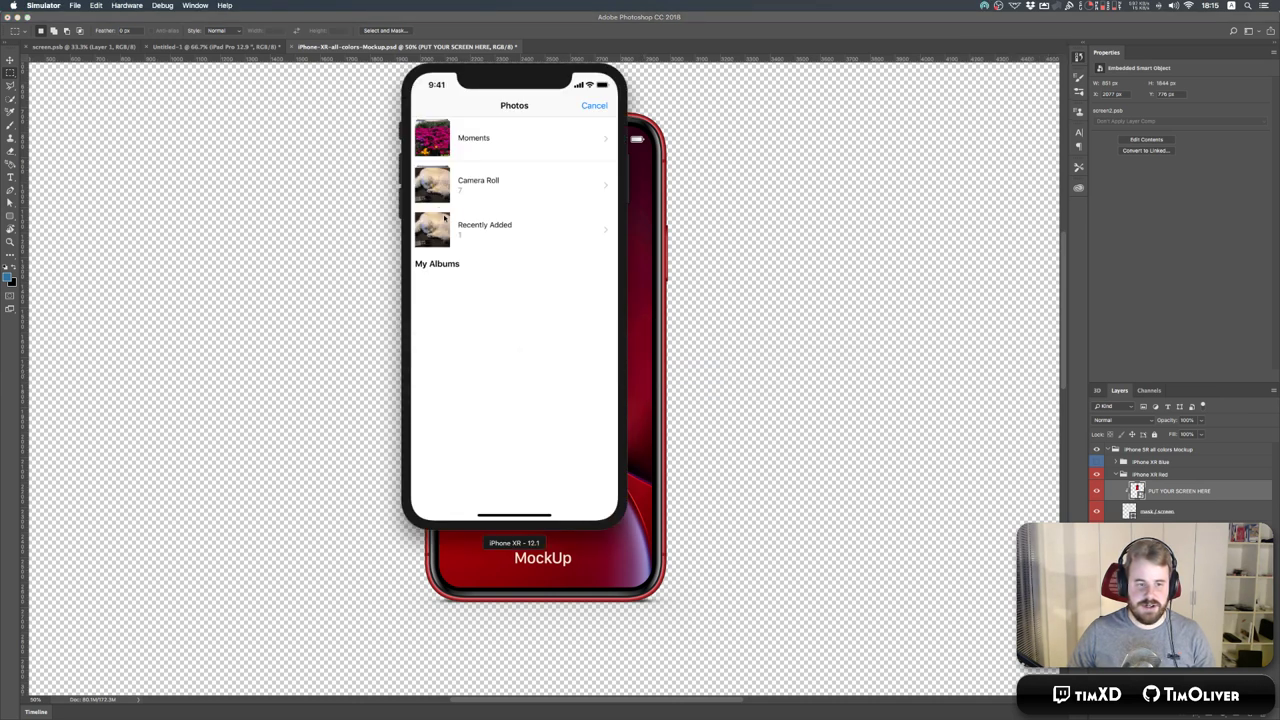
click(424, 202)
click(540, 193)
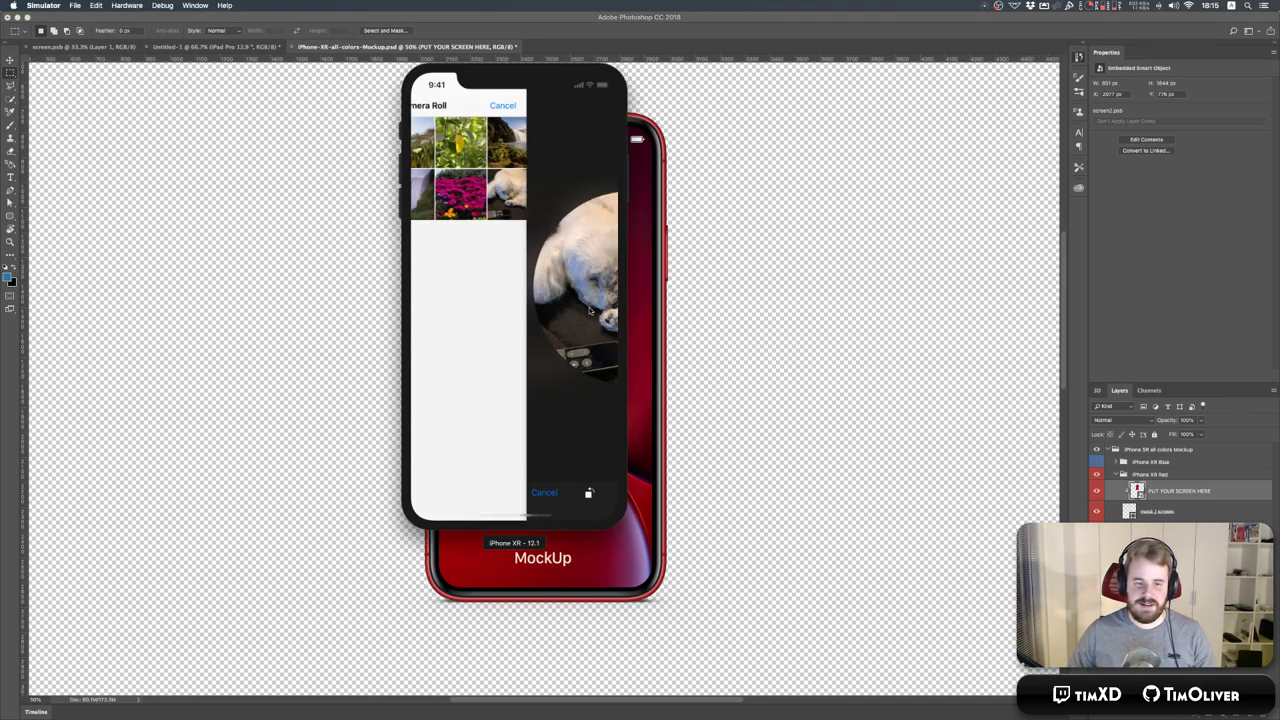
drag(555, 303, 582, 305)
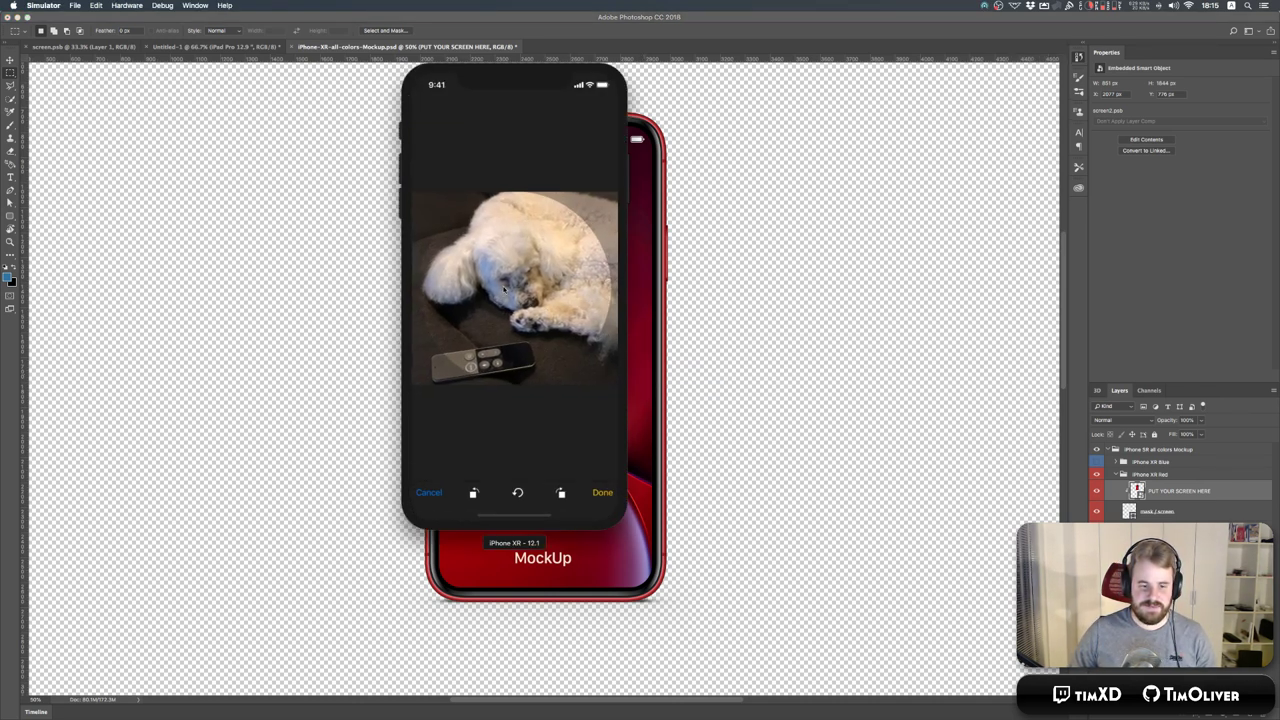
drag(511, 270, 521, 317)
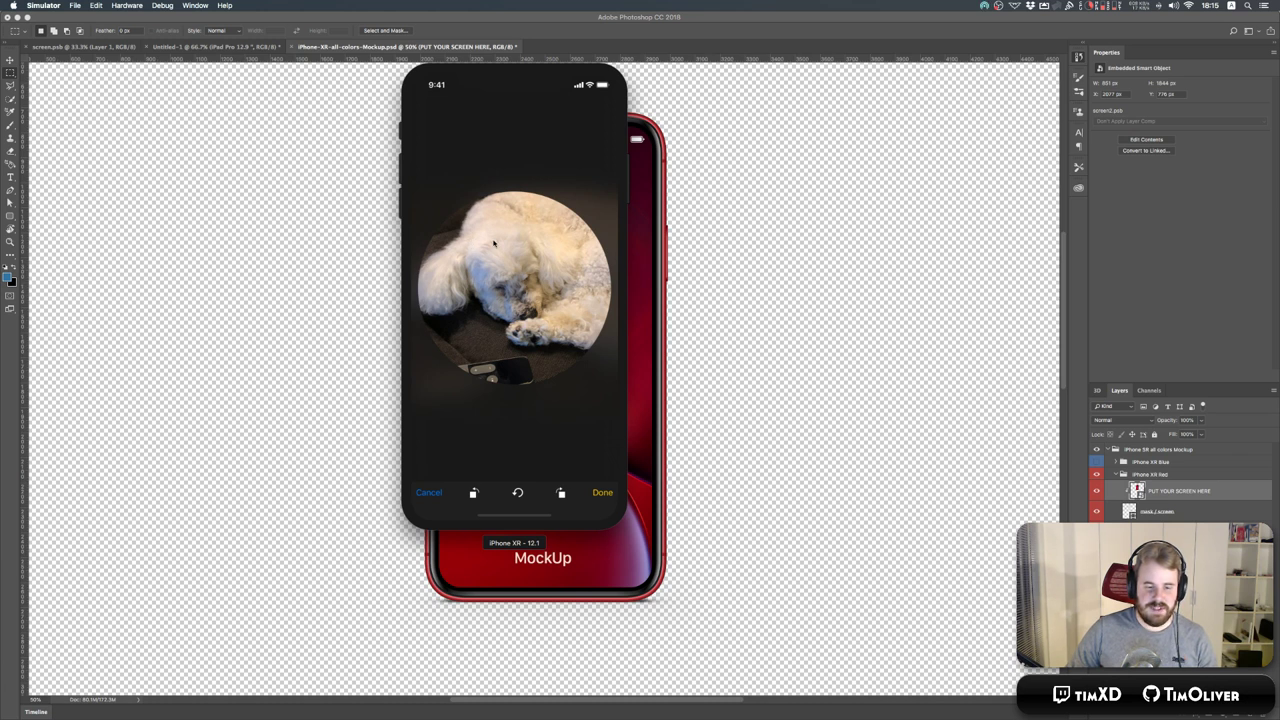
drag(507, 256, 506, 257)
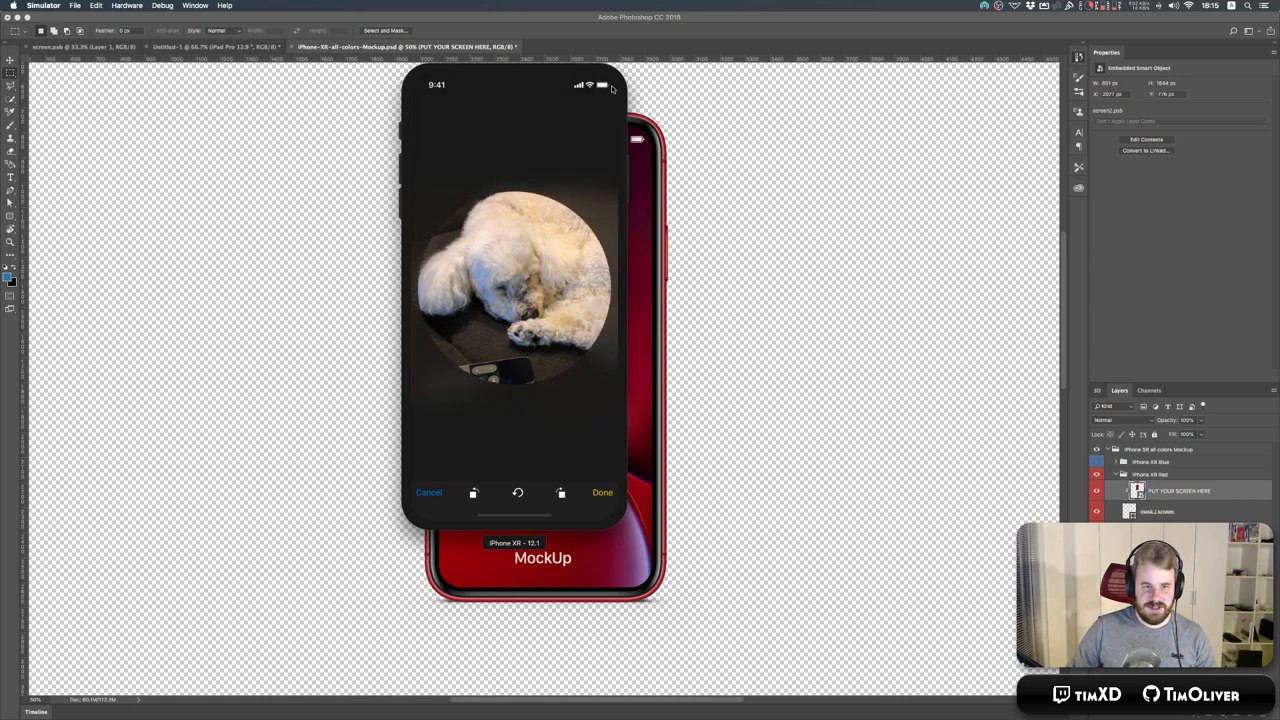
Copy the simulated iPhone XR screen to the clipboard and return to Photoshop.
click(141, 5)
mouse_move(96, 6)
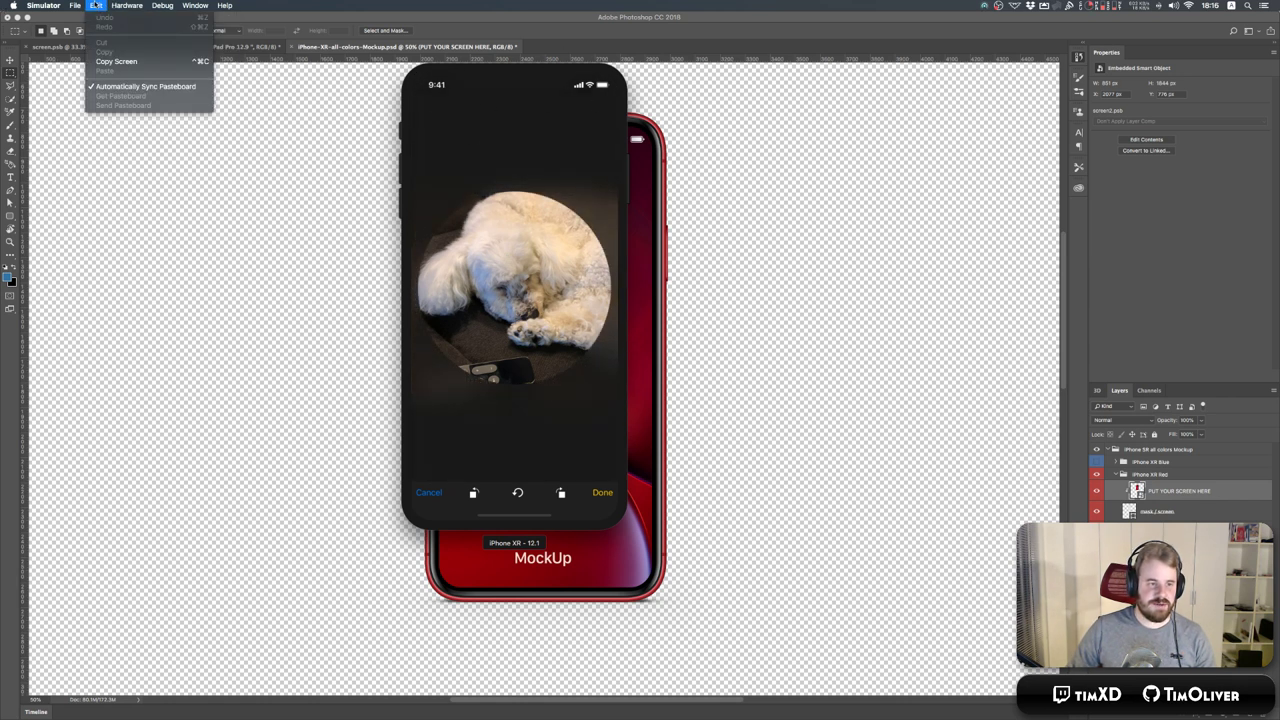
click(121, 60)
click(189, 169)
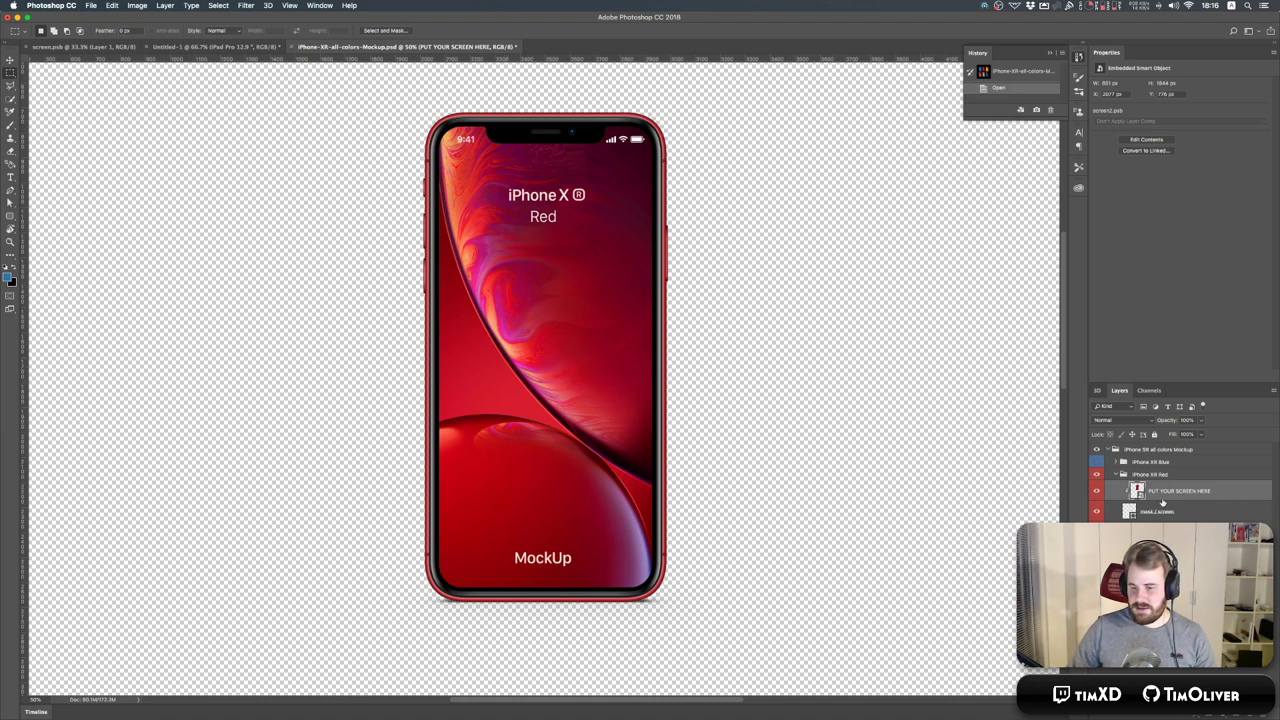
Paste the copied screenshot above the title group in the PUT YOUR SCREEN HERE smart object, save it, and return to the iPhone mockup.
double_click(1136, 492)
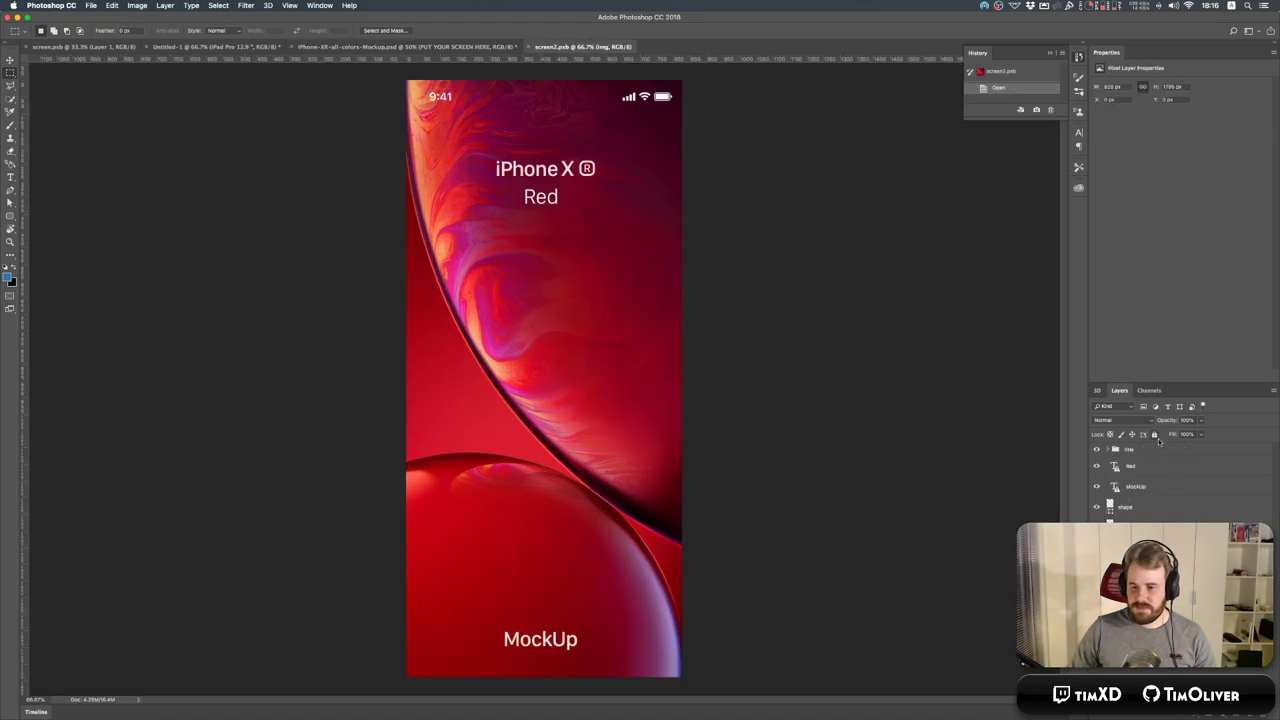
click(1155, 455)
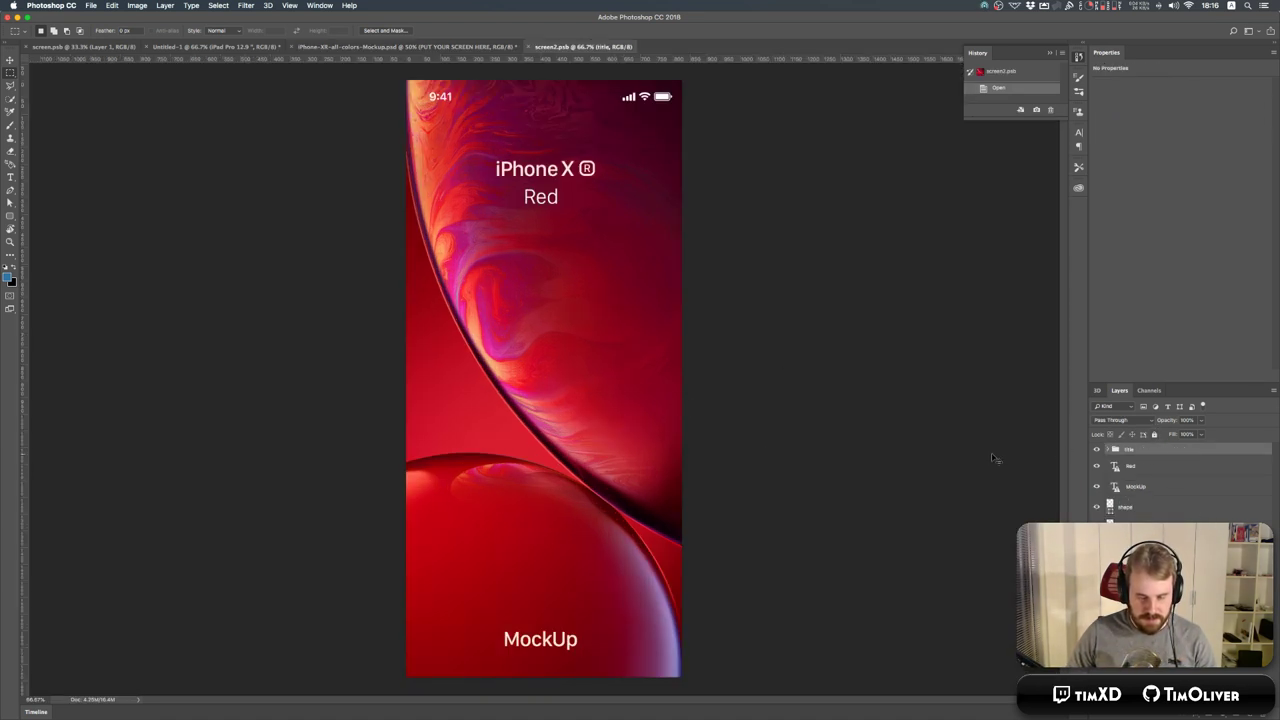
key(super+v)
key(super+s)
click(443, 50)
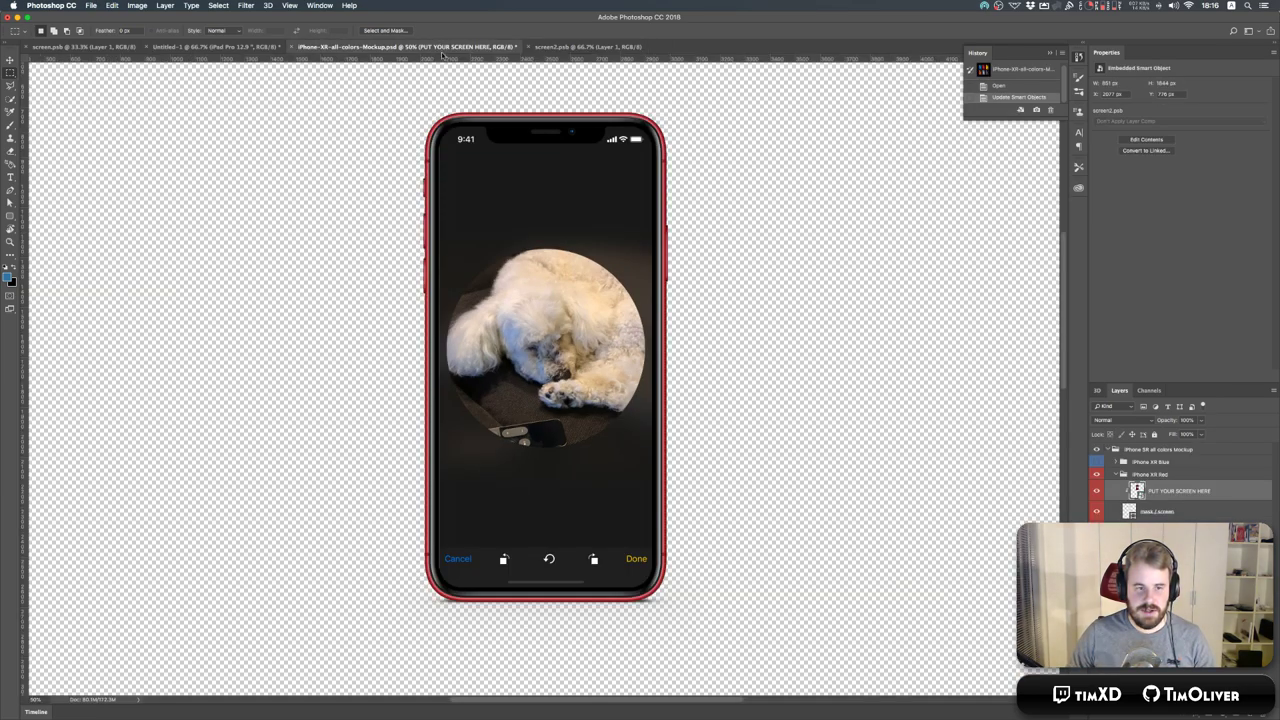
Examine the red iPhone mockup up close to check how the screenshot fits inside its frame.
key(super+equal)
key(super+equal)
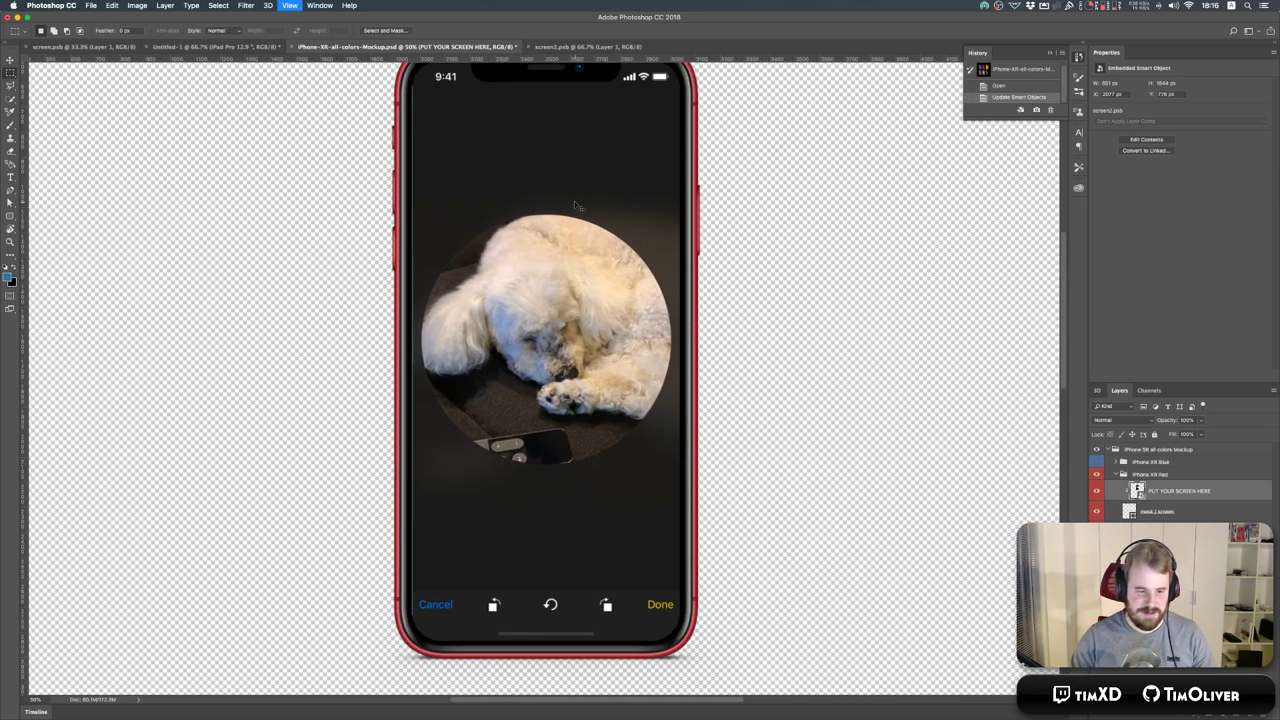
scroll(578, 207, up, 5)
scroll(578, 207, left, 5)
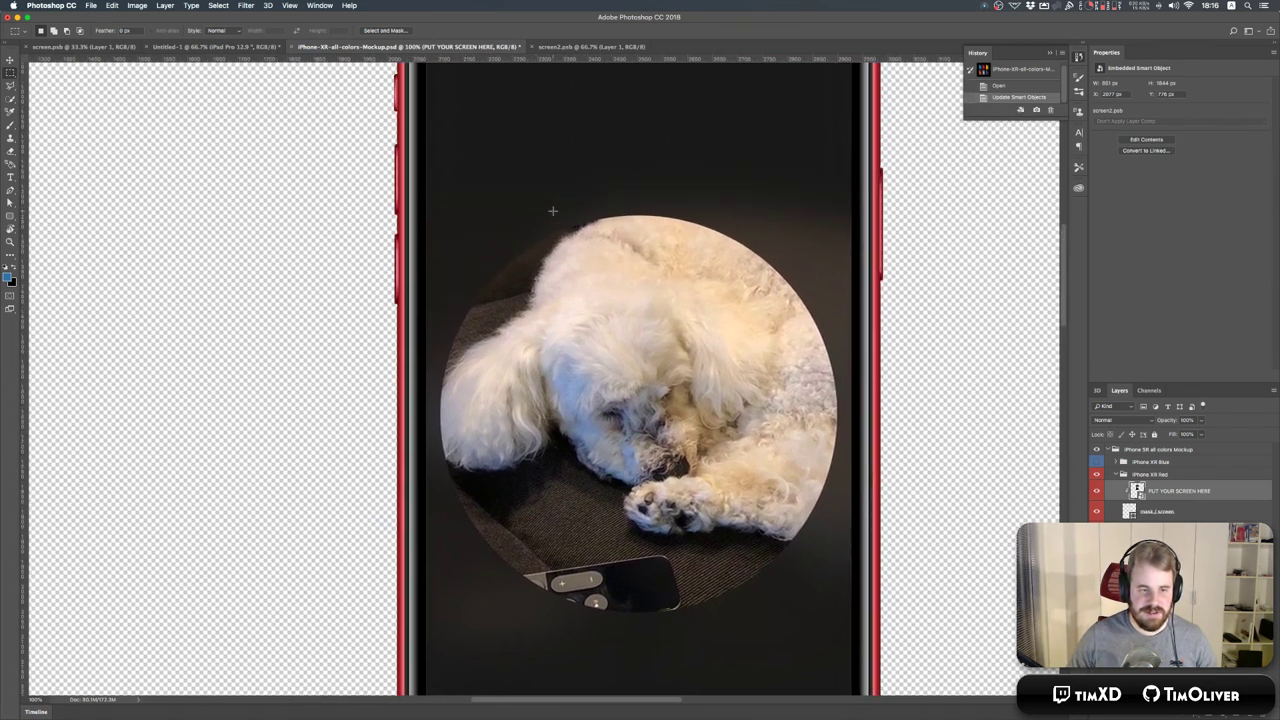
scroll(550, 213, up, 2)
scroll(550, 213, left, 2)
key(super+equal)
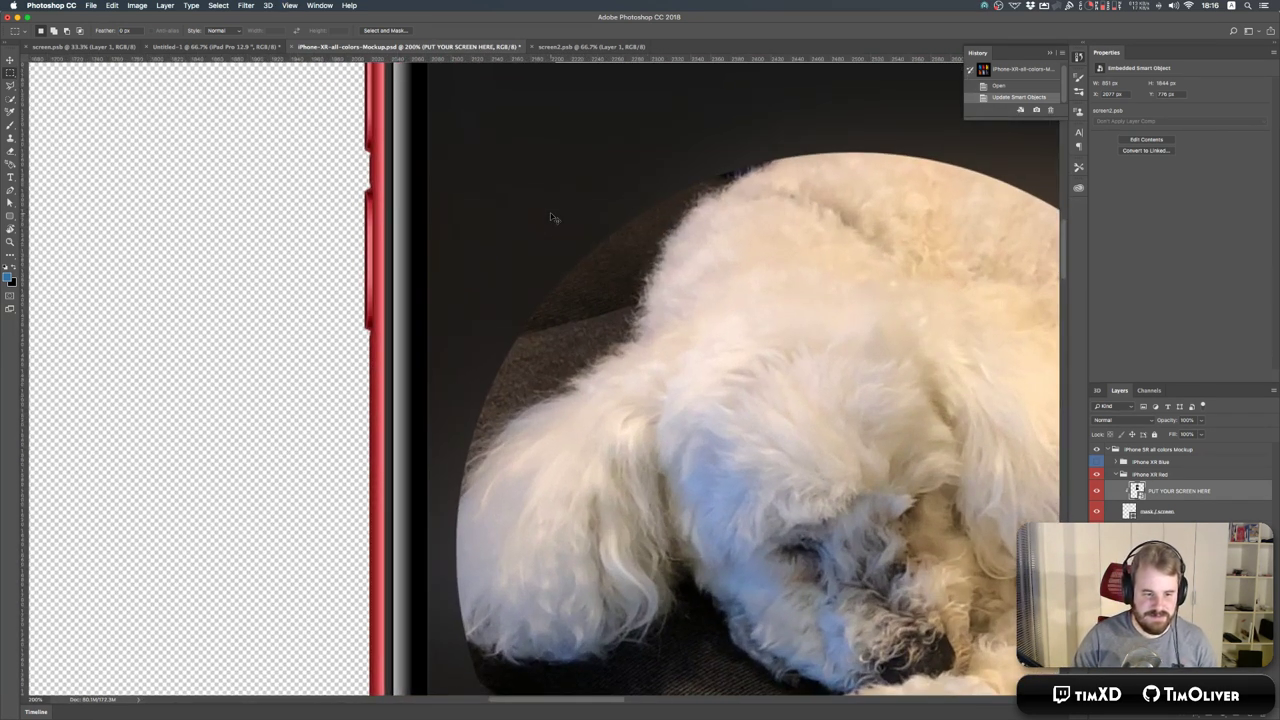
key(super+minus)
key(super+minus)
key(super+minus)
key(super+minus)
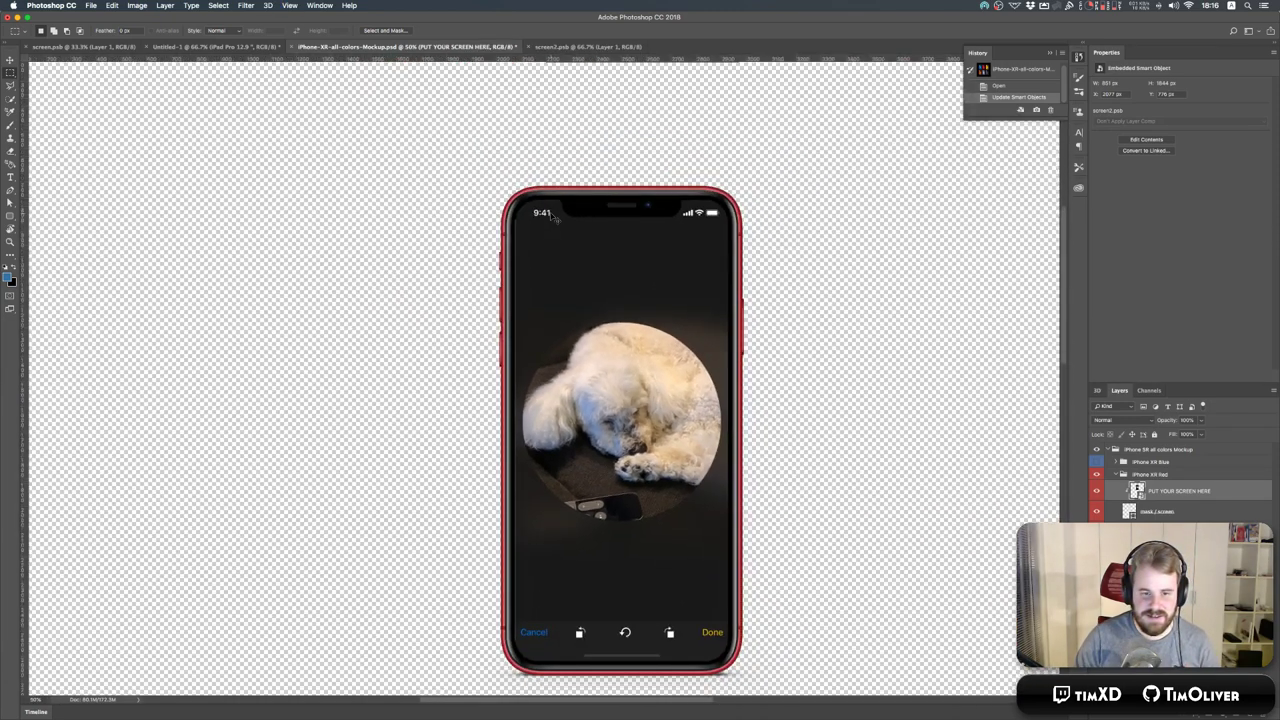
key(super+equal)
scroll(638, 291, down, 5)
scroll(638, 291, right, 2)
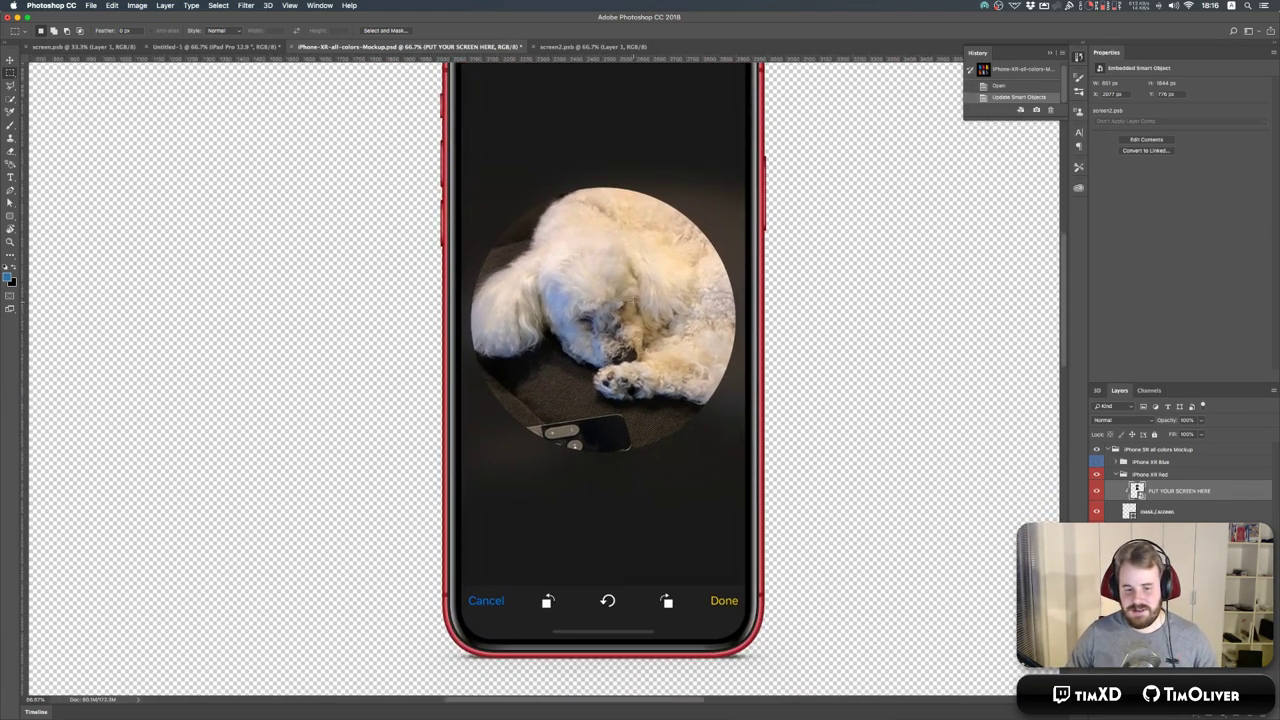
Look through the layers inside the iPhone XR Red group and reselect the whole group.
click(1117, 474)
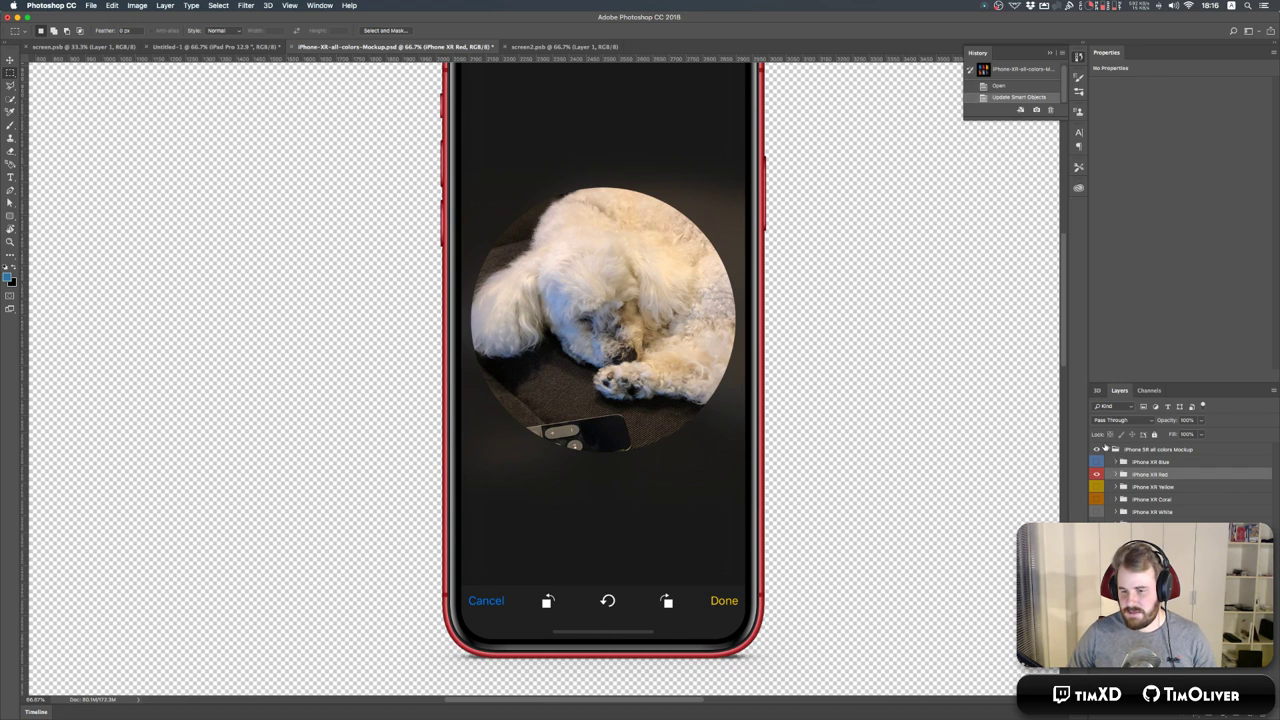
right_click(1147, 476)
click(898, 514)
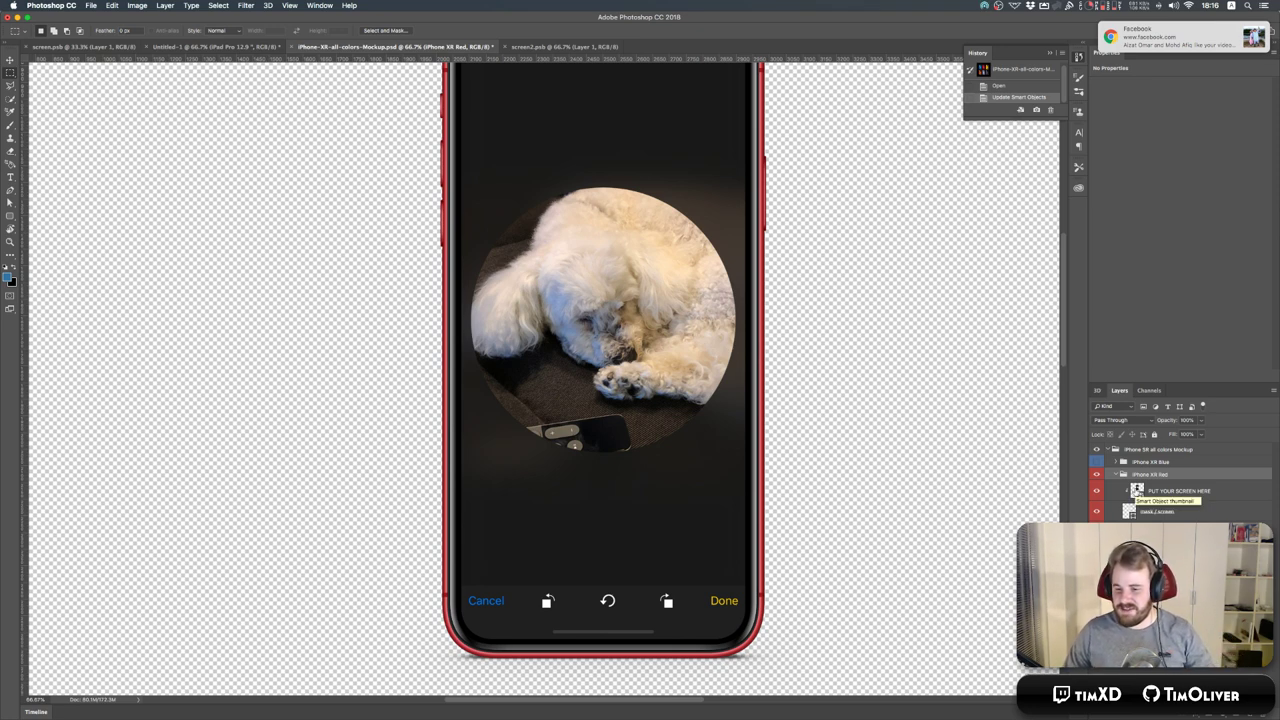
click(1138, 492)
click(1130, 511)
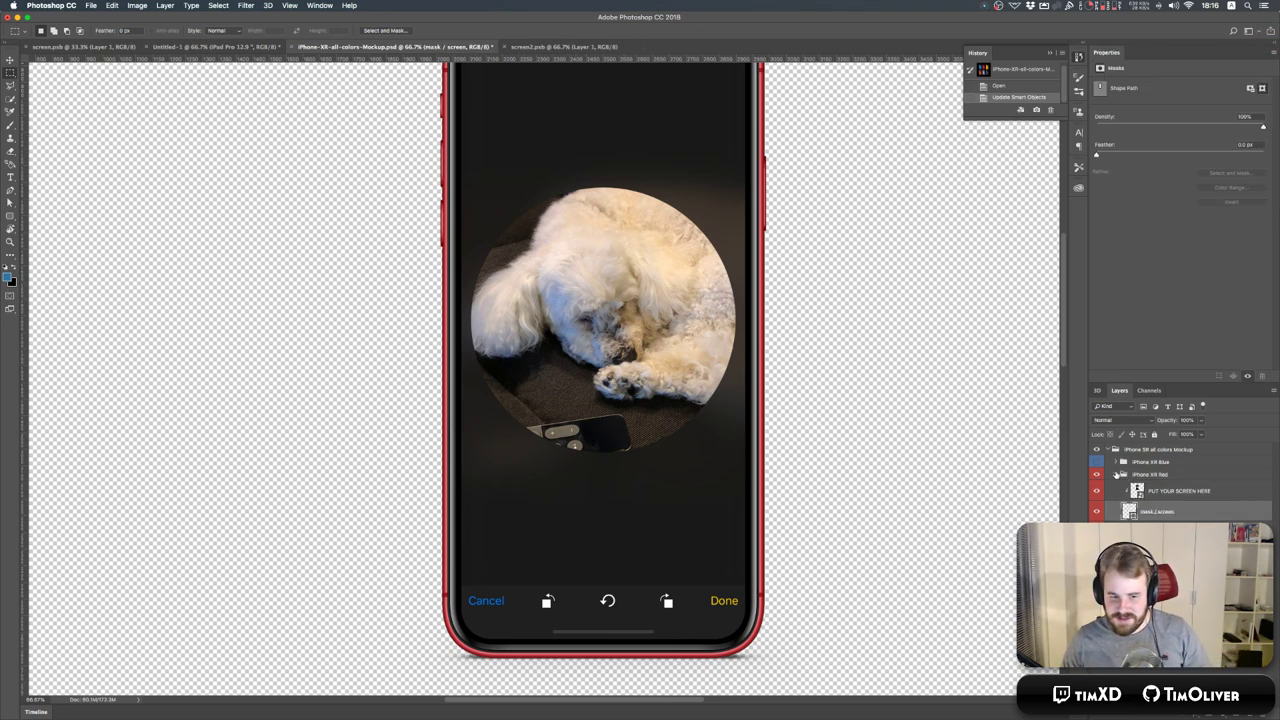
click(1144, 528)
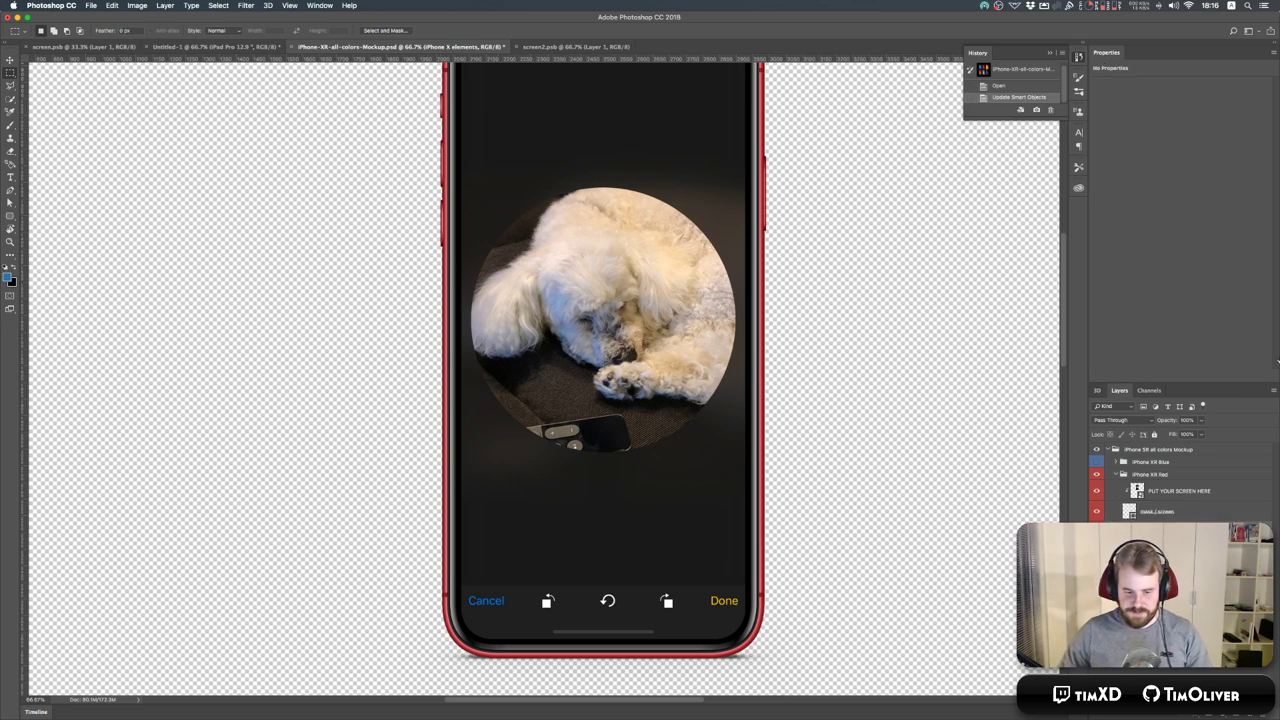
click(1142, 462)
click(1150, 475)
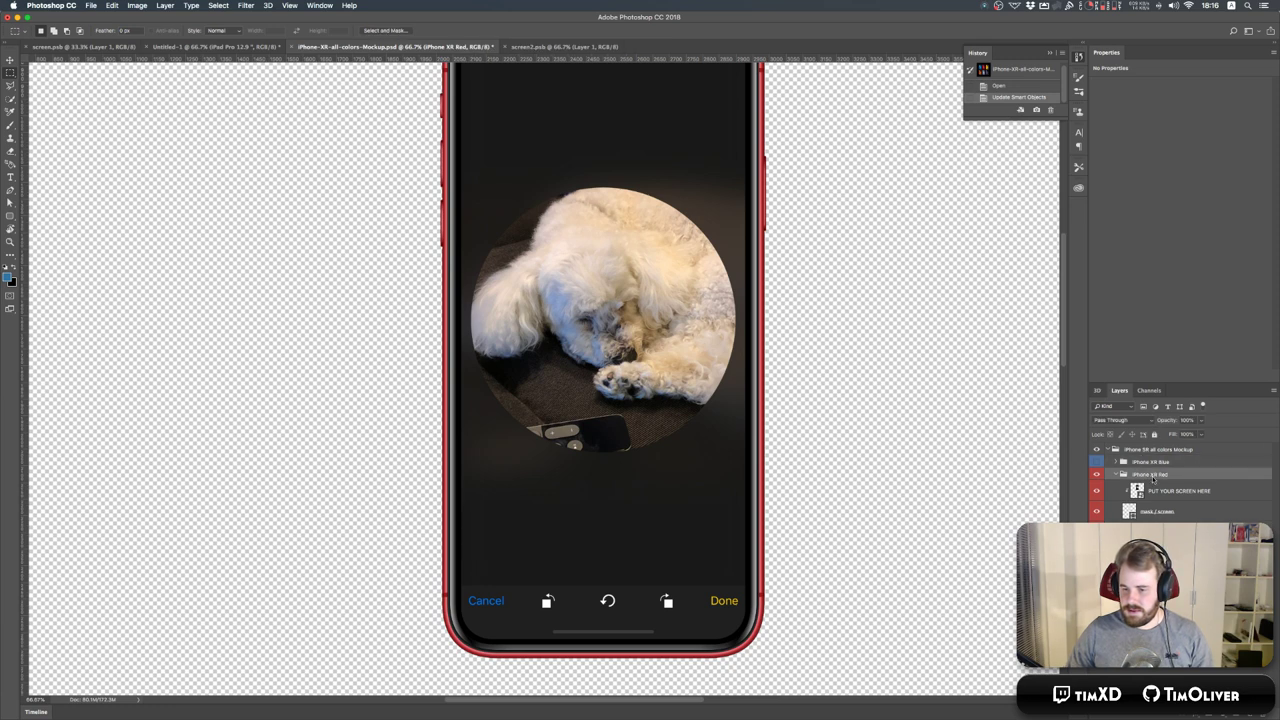
Float the iPhone XR mockup document in its own window and bring the Untitled-1 document to the front.
right_click(1152, 475)
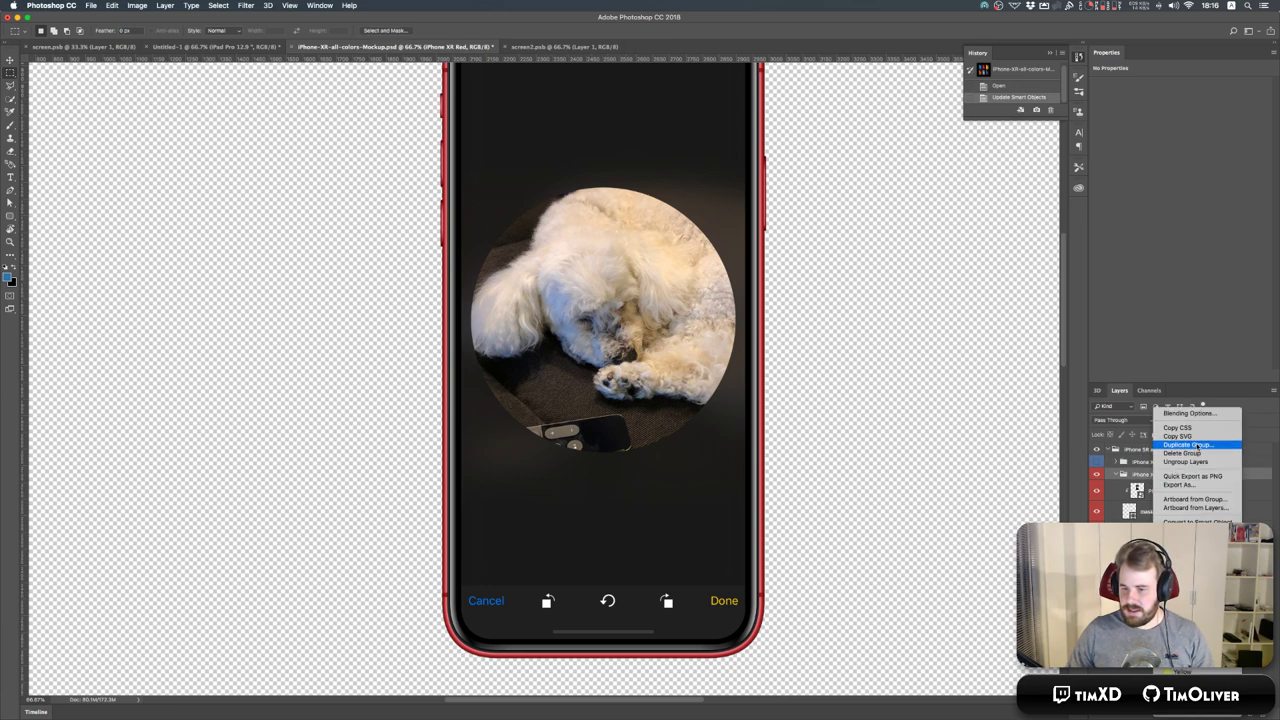
click(369, 37)
drag(360, 47, 640, 175)
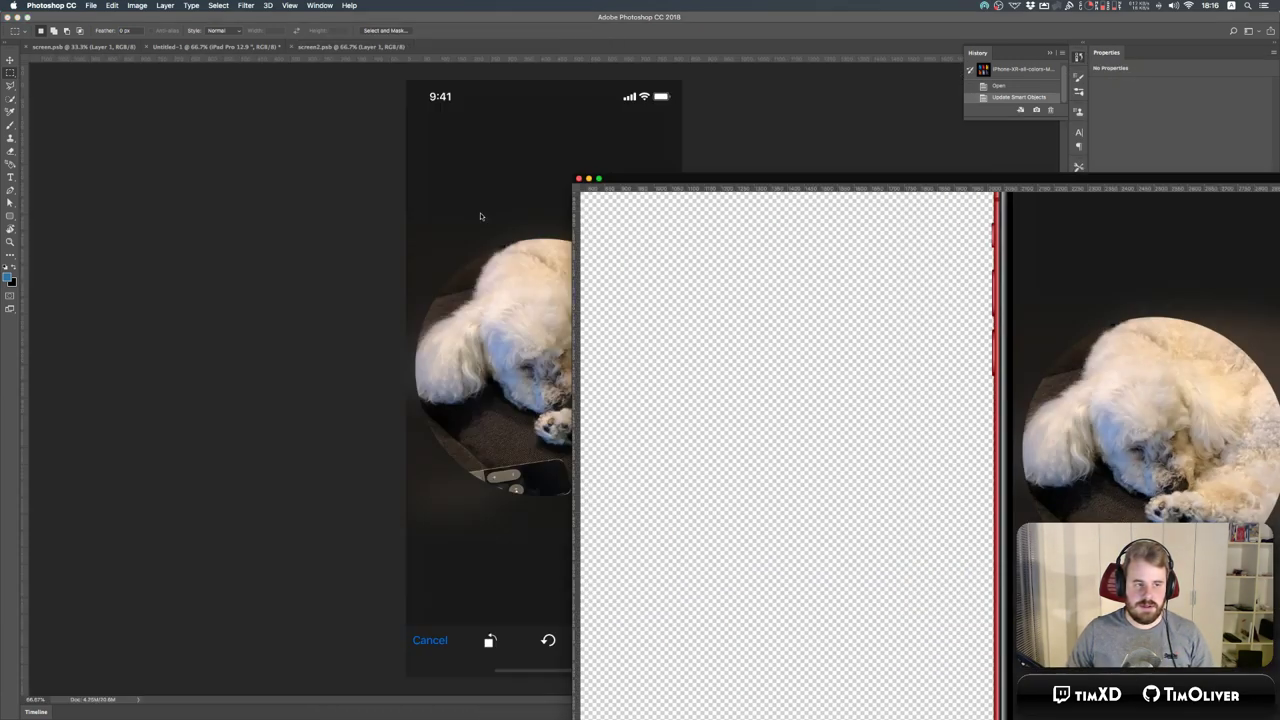
click(240, 48)
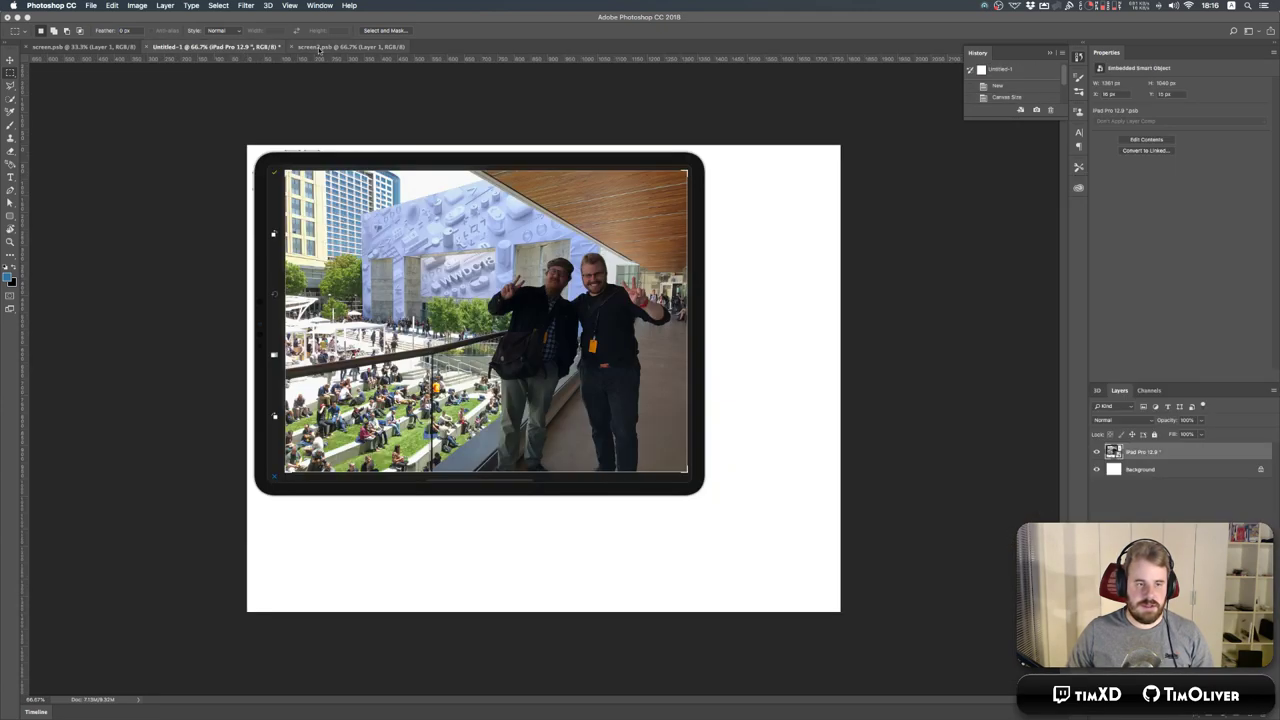
Bring up the screen2.psb document and close it.
key(super+Tab)
click(337, 49)
click(340, 48)
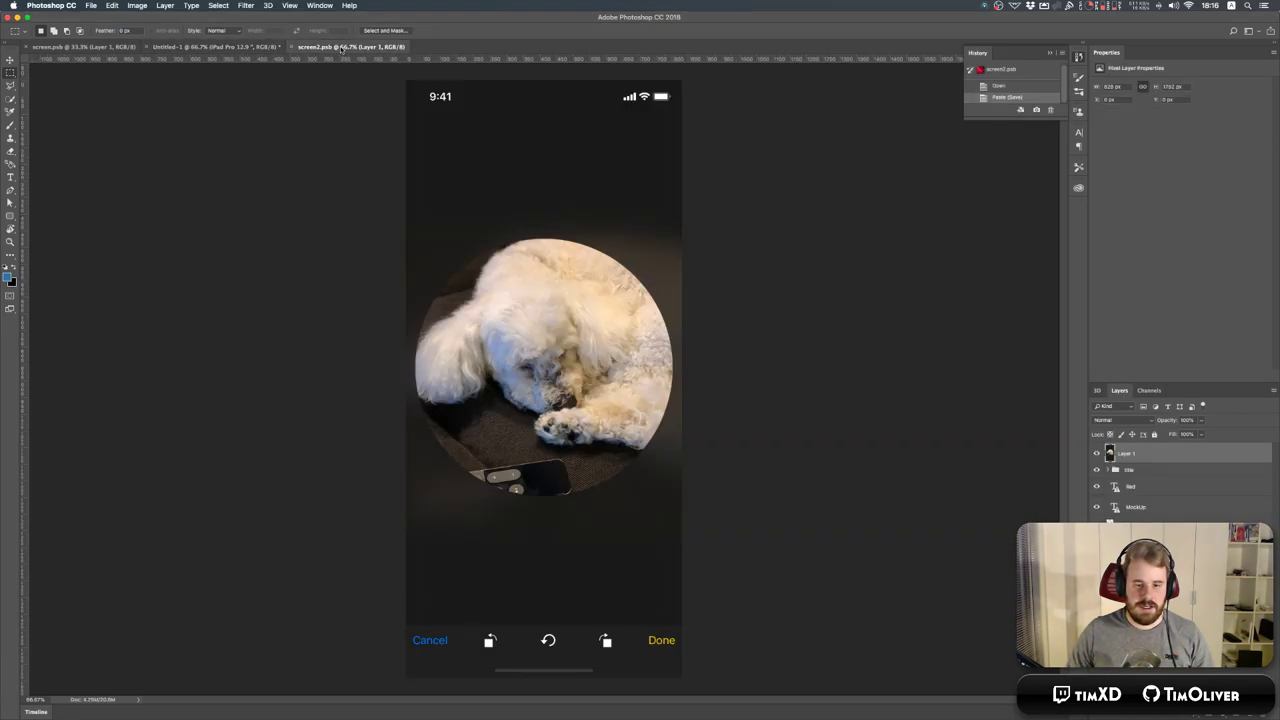
click(292, 47)
click(319, 5)
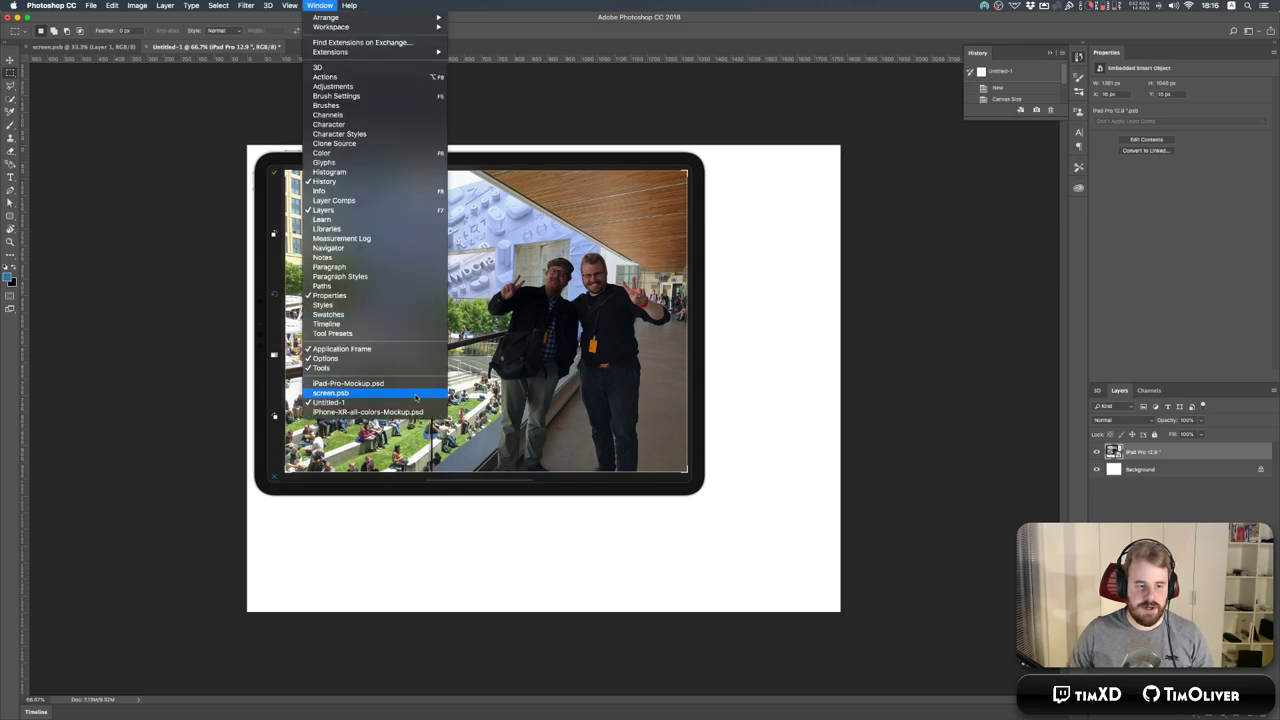
click(416, 413)
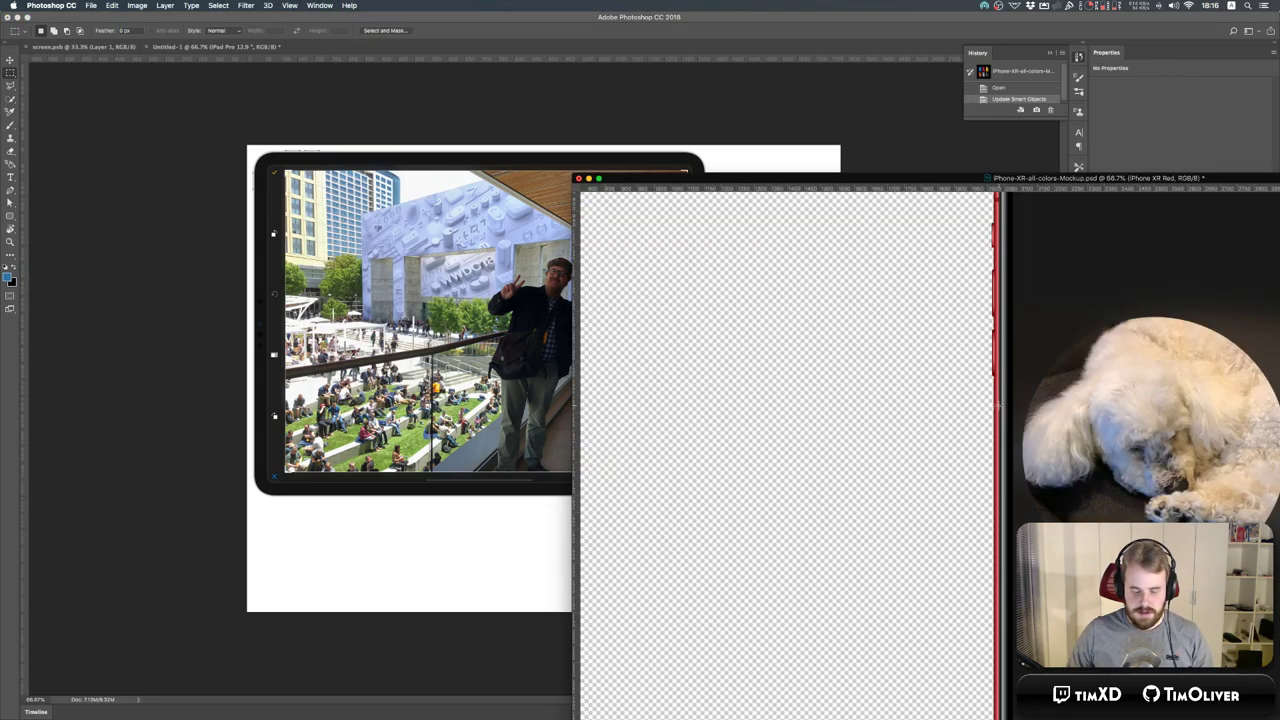
drag(607, 380, 620, 418)
click(12, 73)
key(super+z)
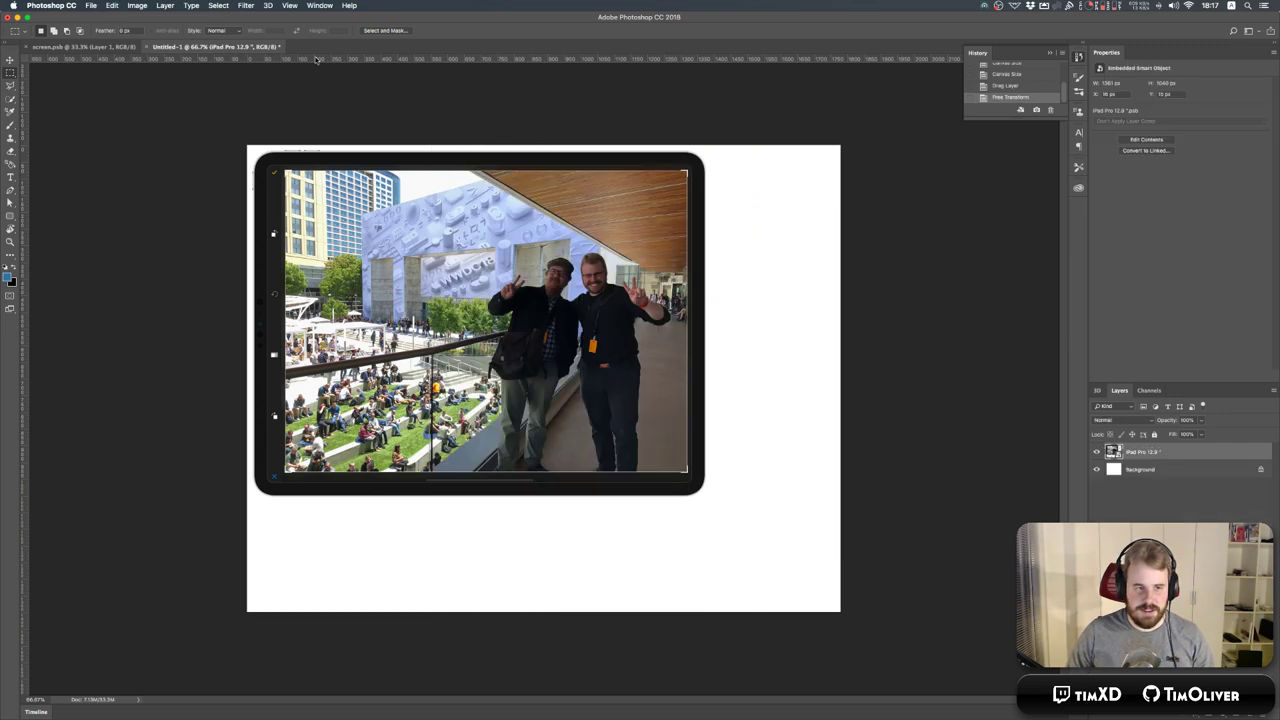
Close the screen.psb and iPad-Pro-Mockup.psd documents.
click(84, 47)
key(super+w)
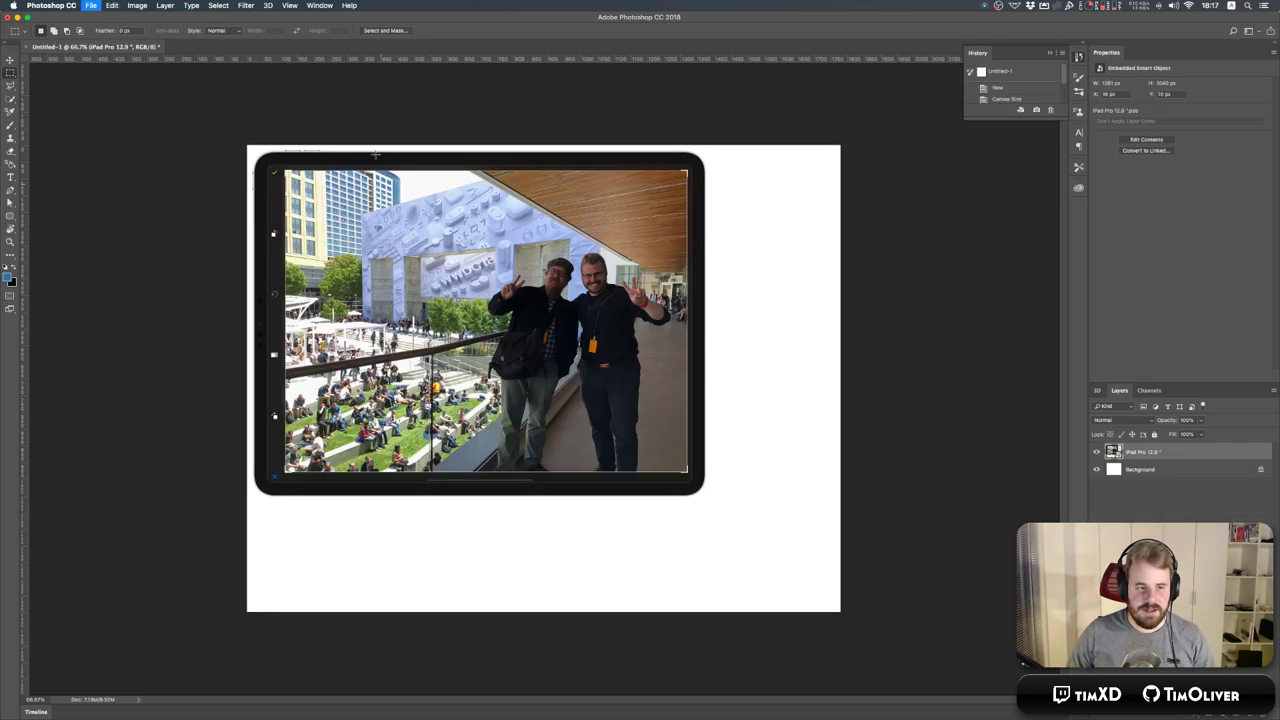
click(320, 5)
click(347, 383)
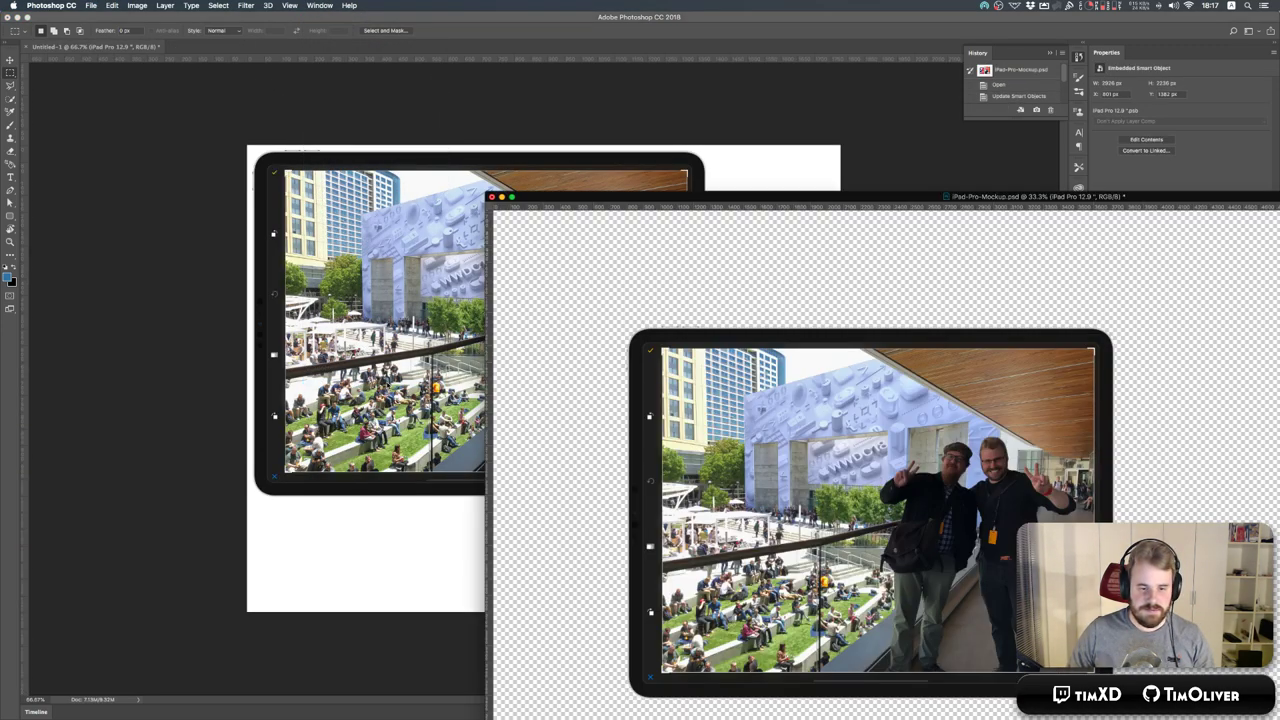
key(super+w)
click(594, 229)
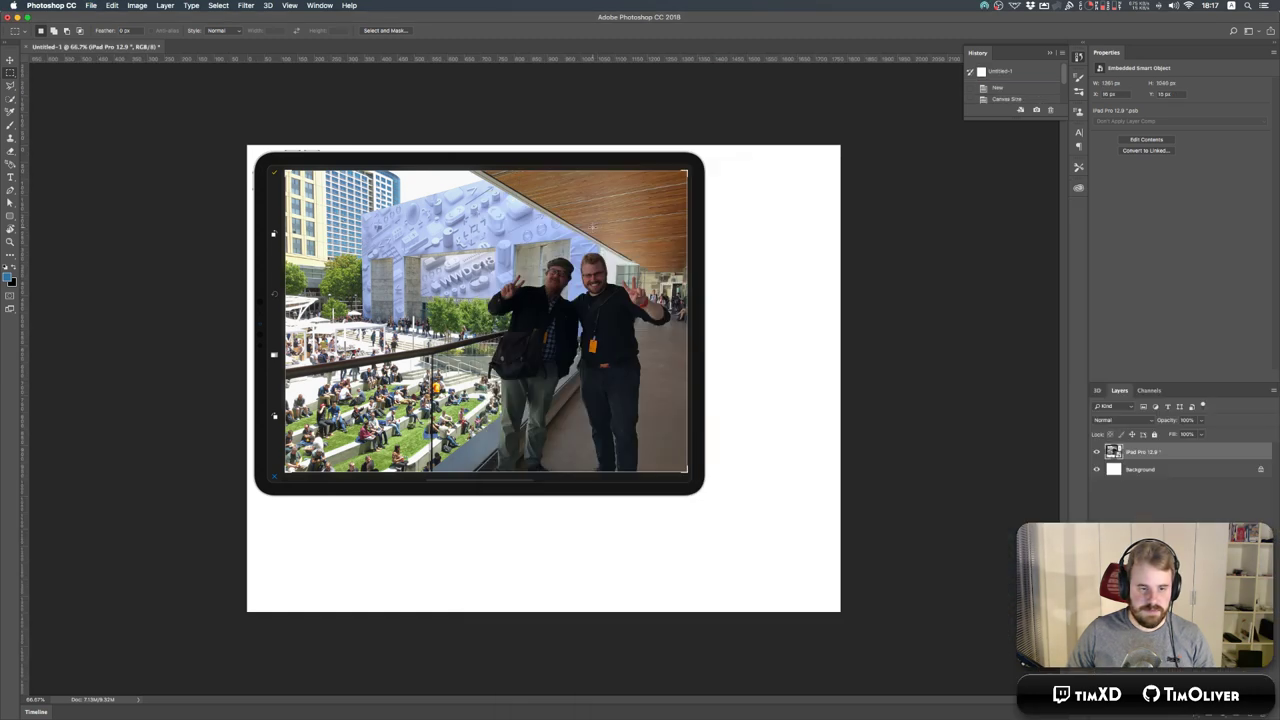
Bring iPhone-XR-all-colors-Mockup.psd to the front and convert its iPhone XR Red group to a smart object.
click(318, 5)
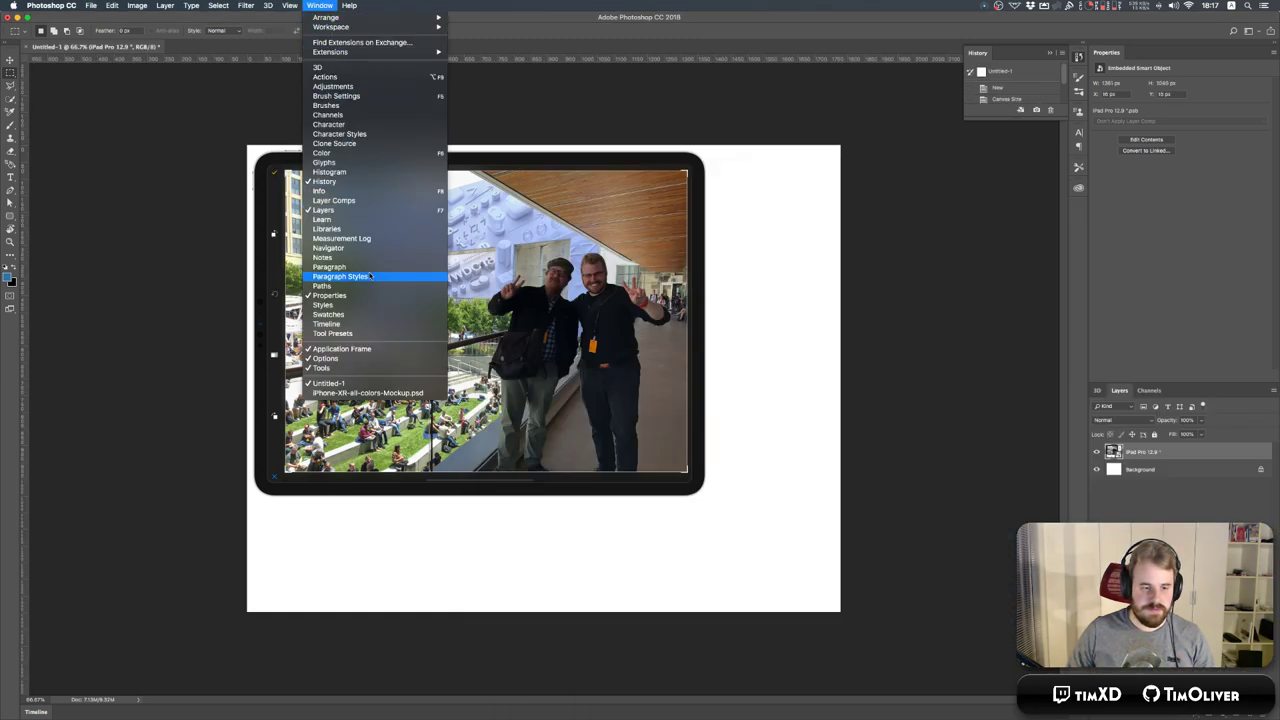
click(367, 393)
drag(1052, 179, 537, 100)
right_click(1137, 476)
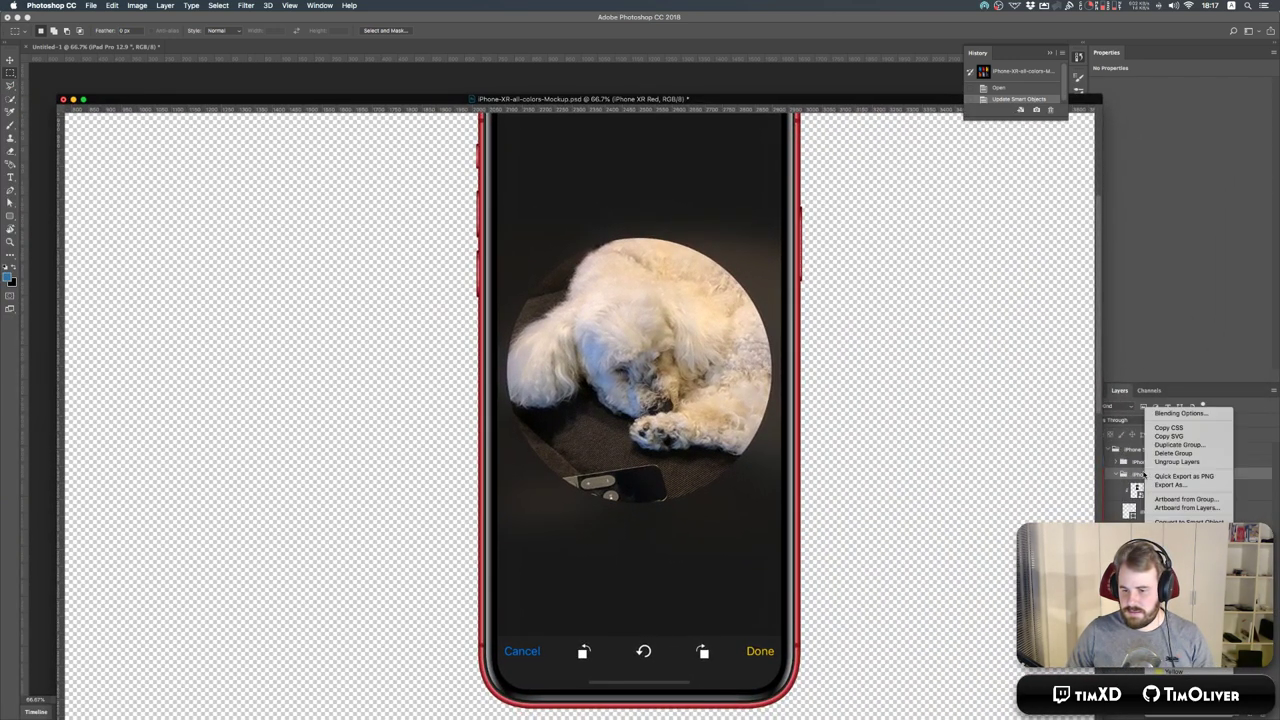
click(1188, 521)
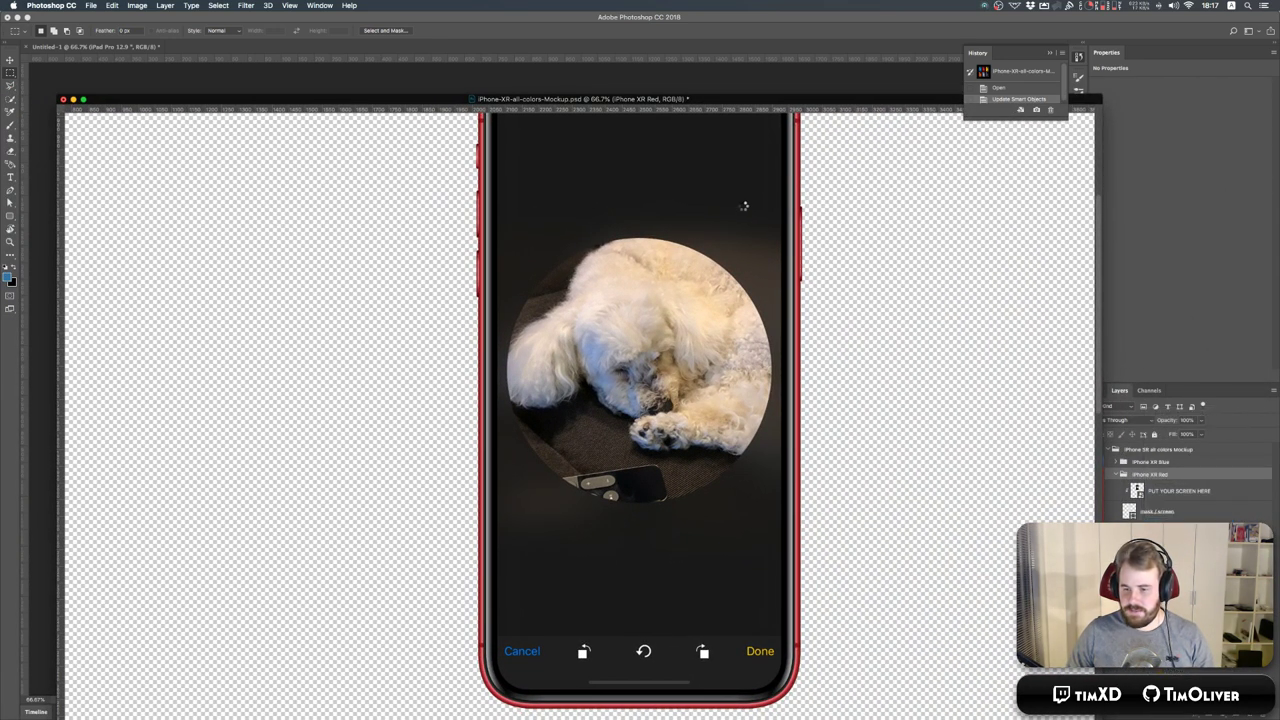
Copy the iPhone XR Red smart object from the mockup window into the Untitled-1 document, above the iPad Pro 12.9 layer.
drag(318, 99, 655, 97)
key(v)
drag(736, 313, 396, 388)
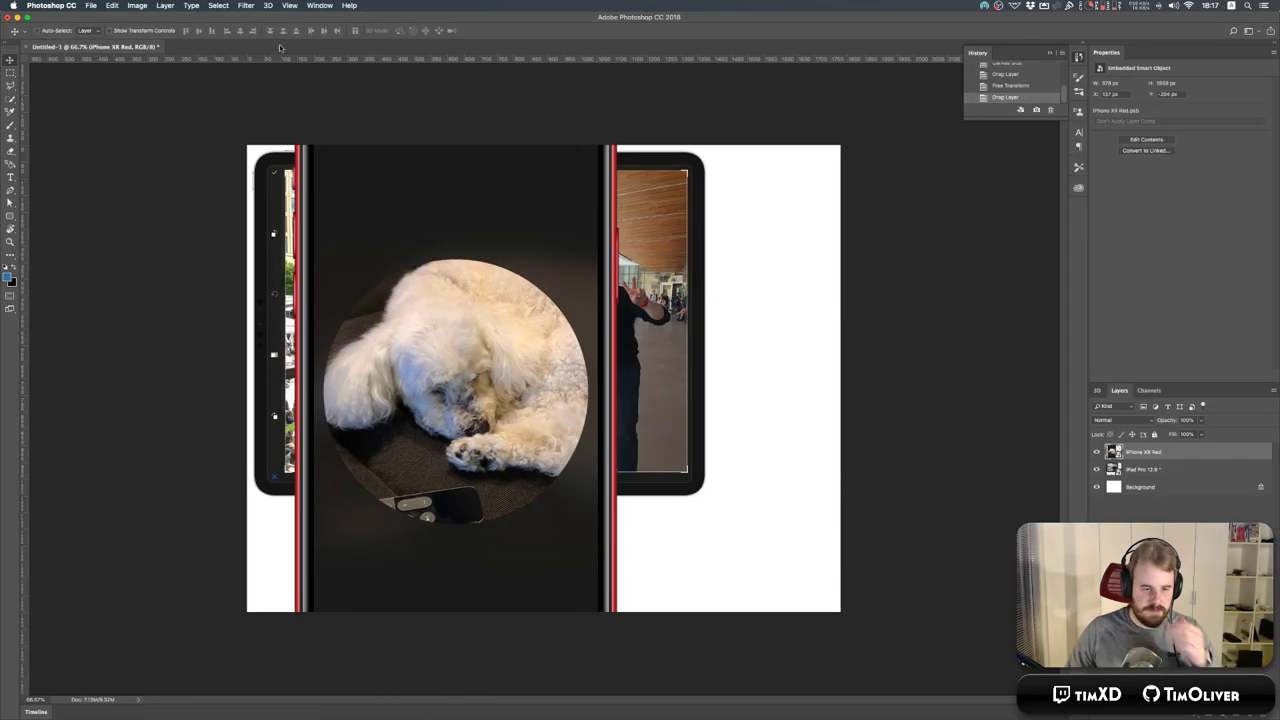
click(10, 72)
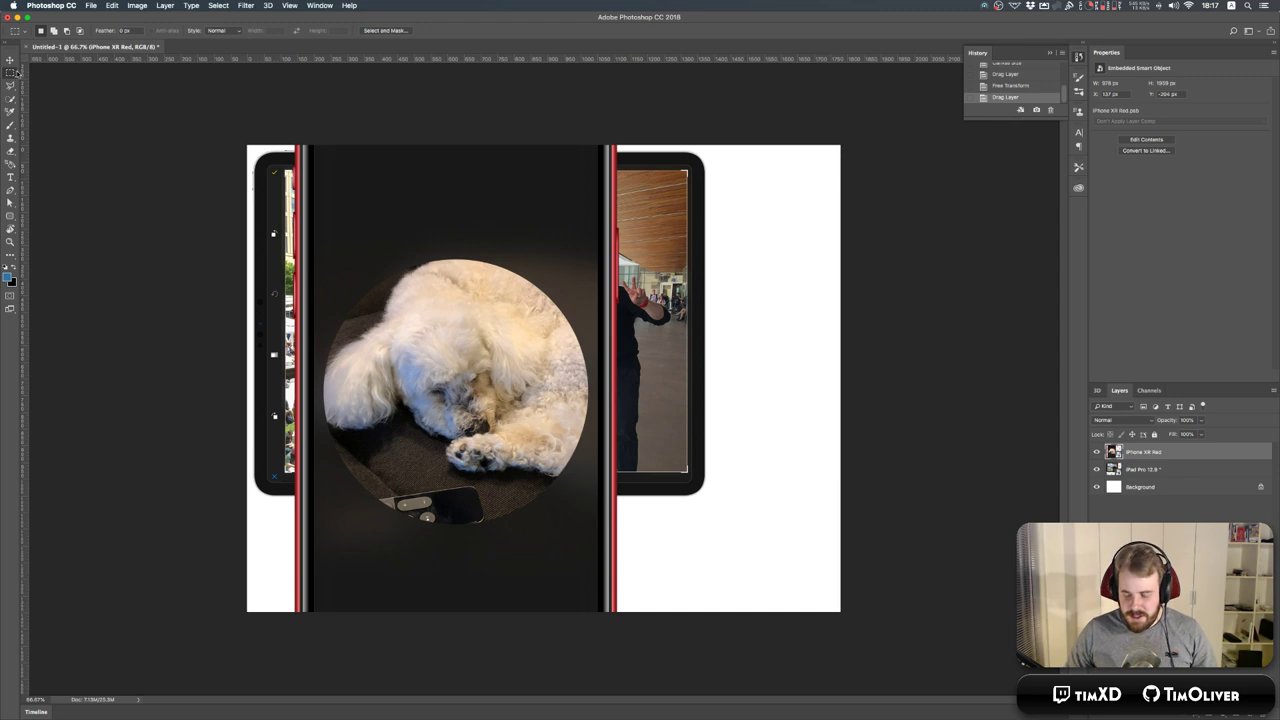
right_click(324, 258)
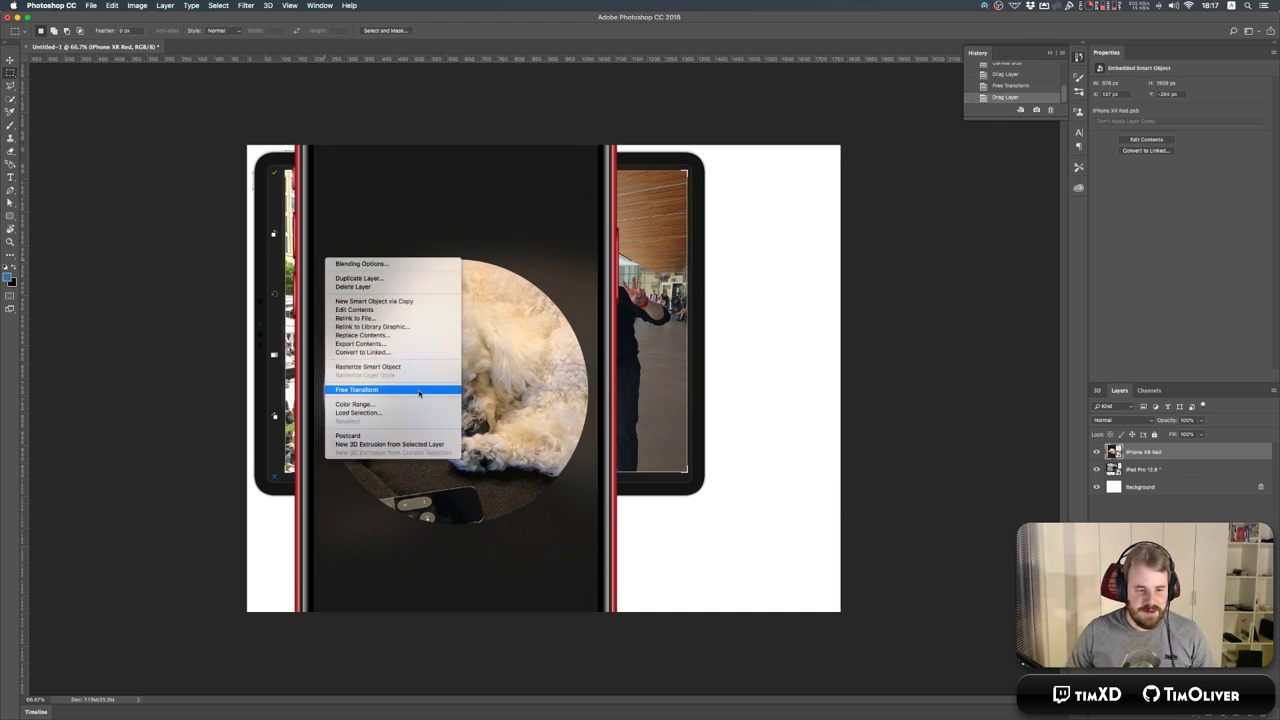
click(390, 386)
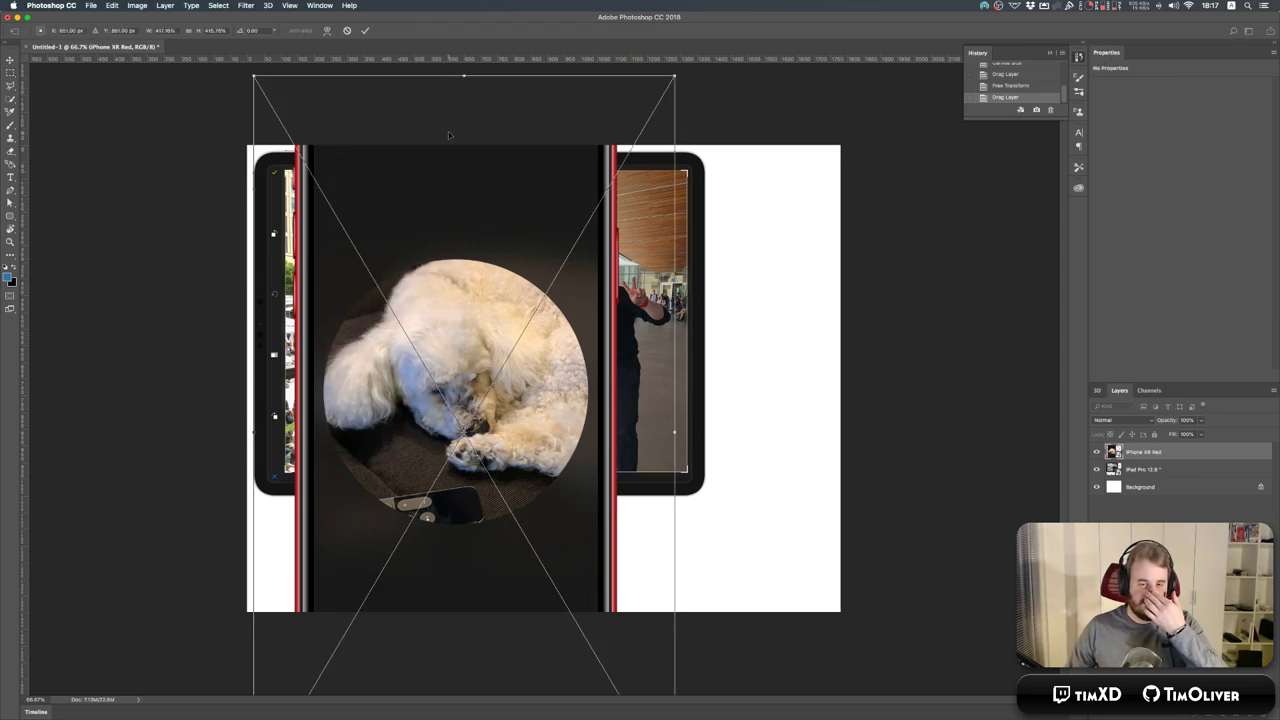
drag(679, 74, 462, 400)
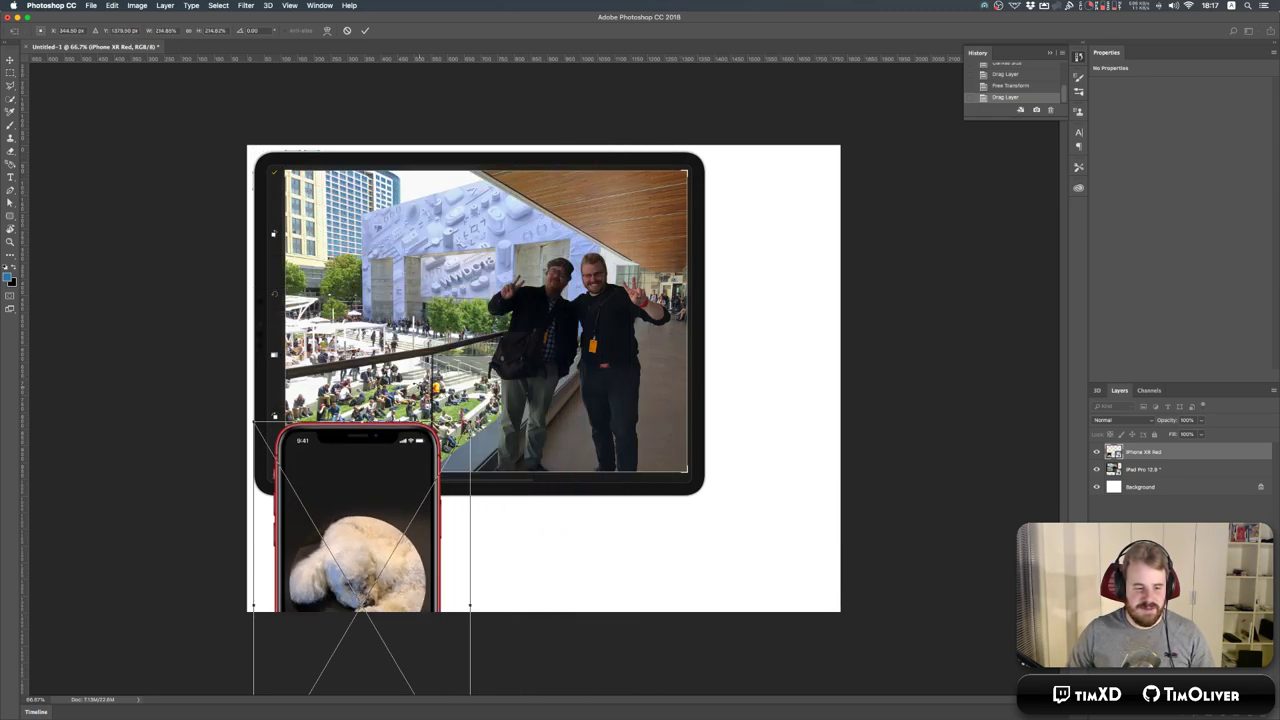
drag(344, 561, 448, 483)
key(super+z)
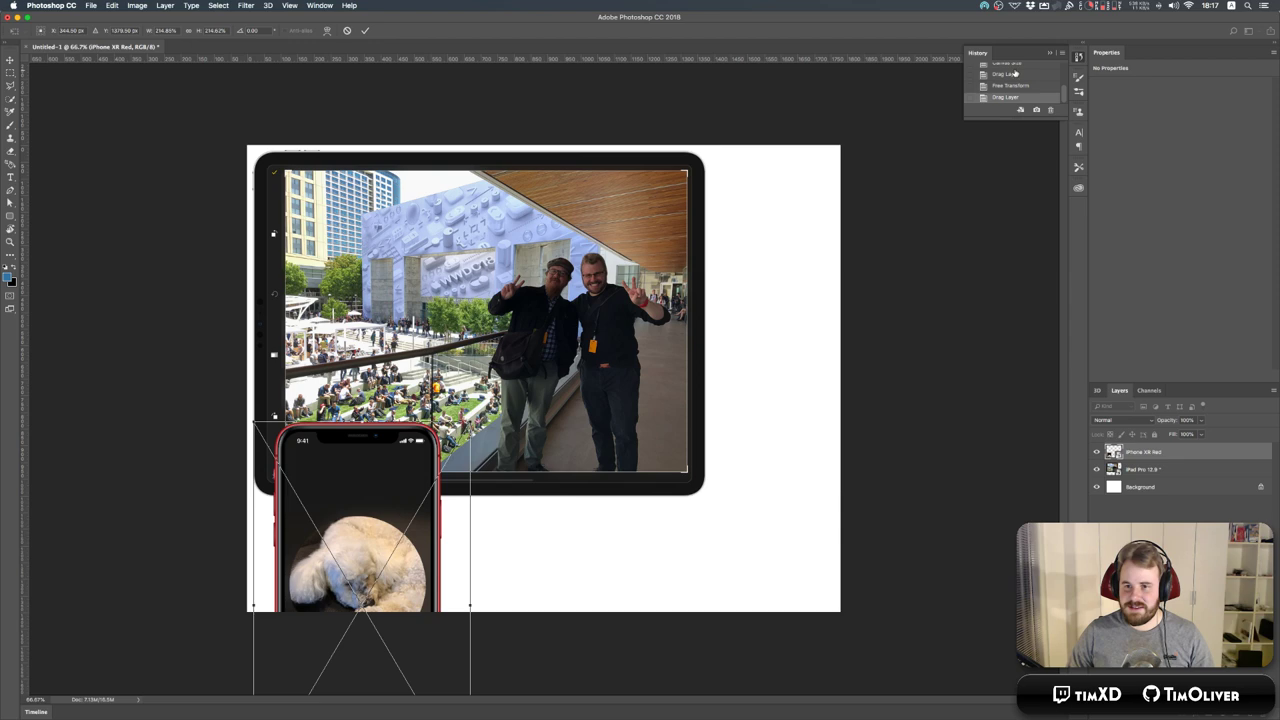
click(1016, 95)
Scale the iPhone XR Red layer down proportionally with Free Transform and place it over the iPad's right edge, aligning their bottom edges.
right_click(494, 316)
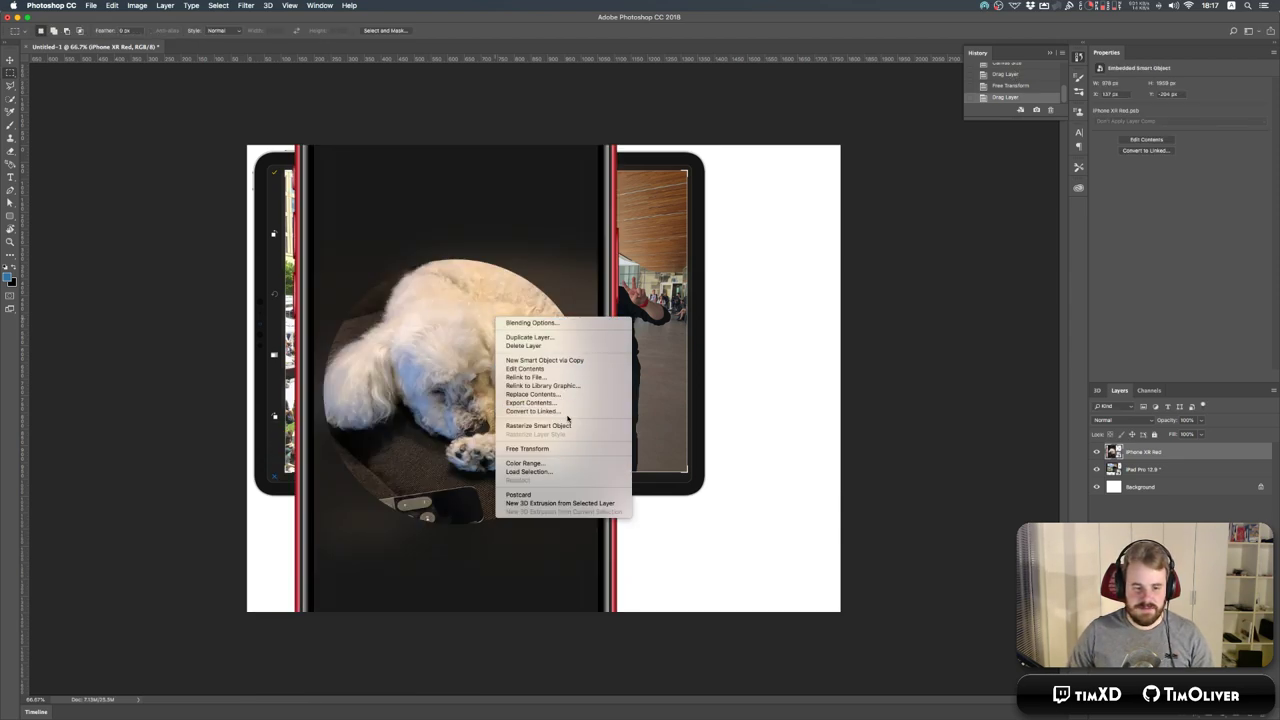
click(575, 452)
drag(676, 75, 434, 482)
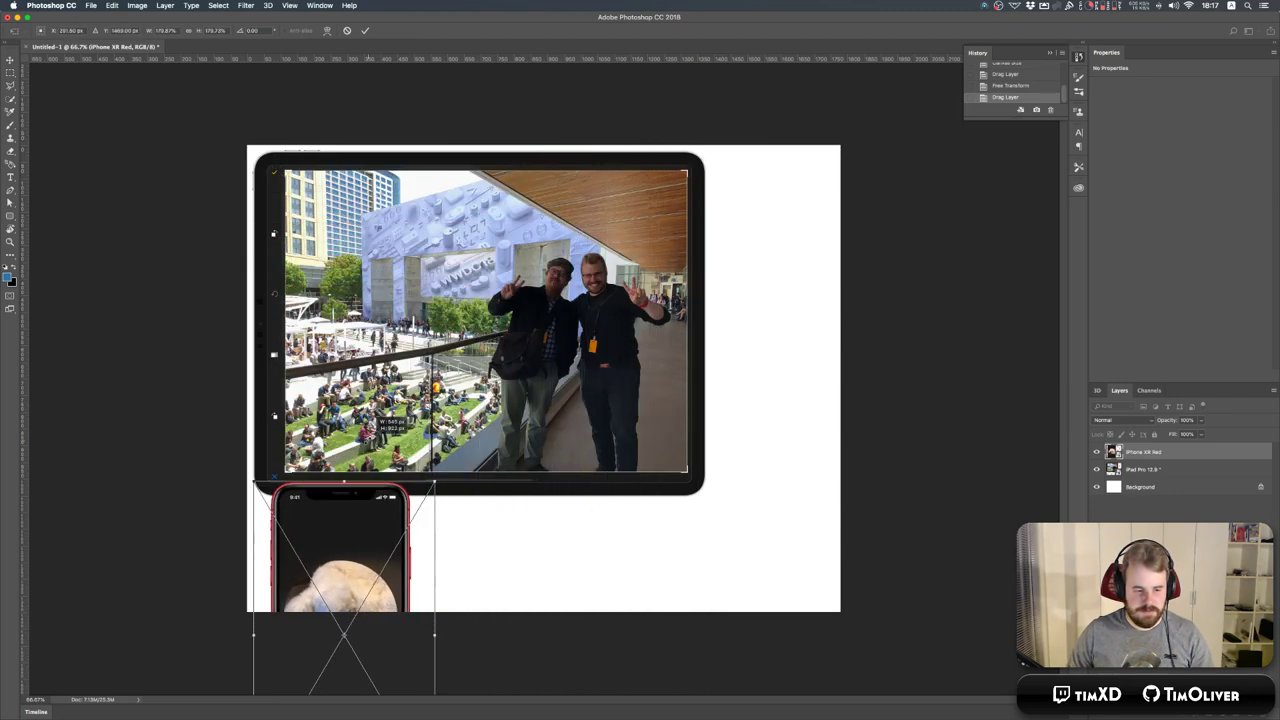
drag(356, 537, 774, 265)
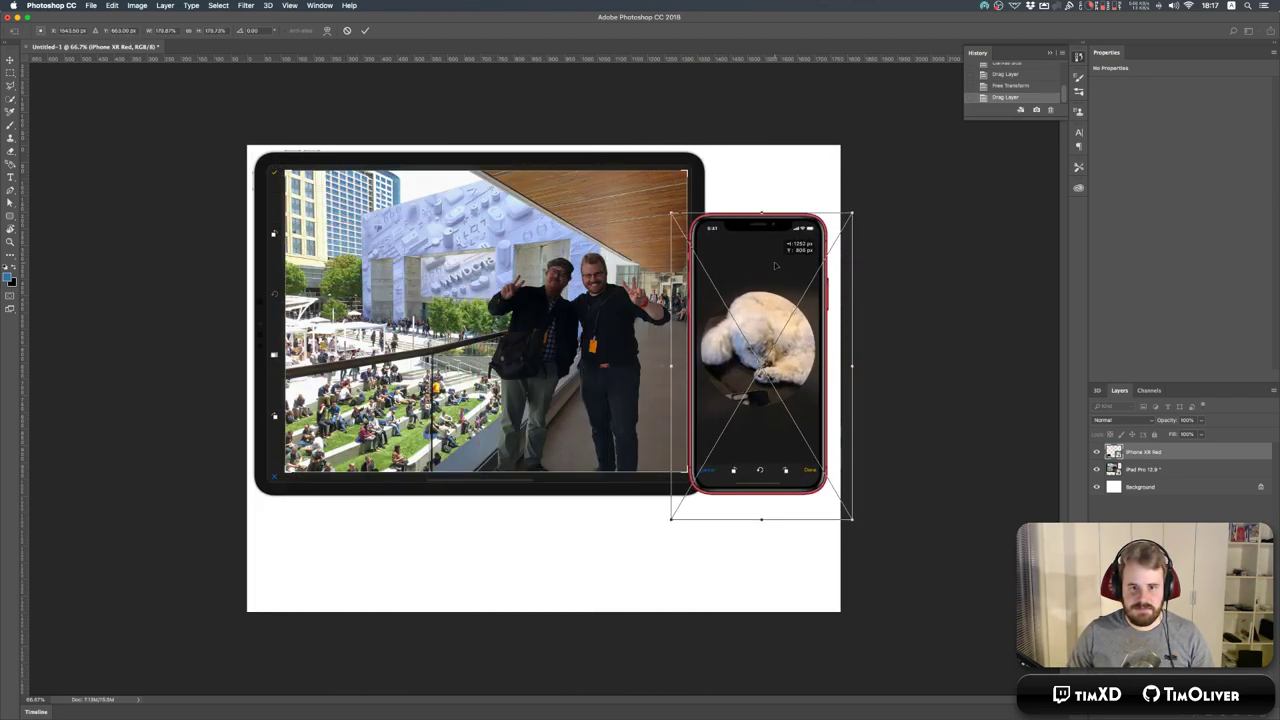
drag(774, 265, 774, 267)
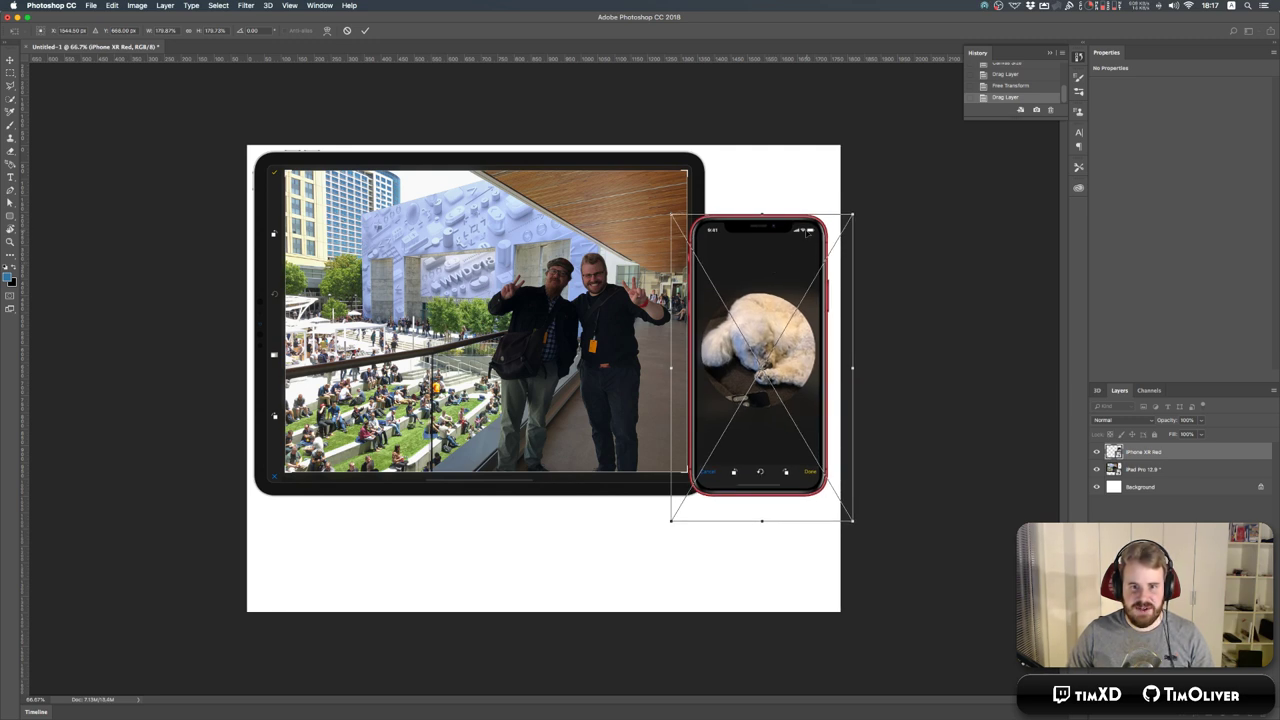
Switch to Google Chrome and open apple.com/au/ipad in a new tab.
key(super+Tab)
key(super+Tab)
key(super+Tab)
key(super+Tab)
key(super+shift+Tab)
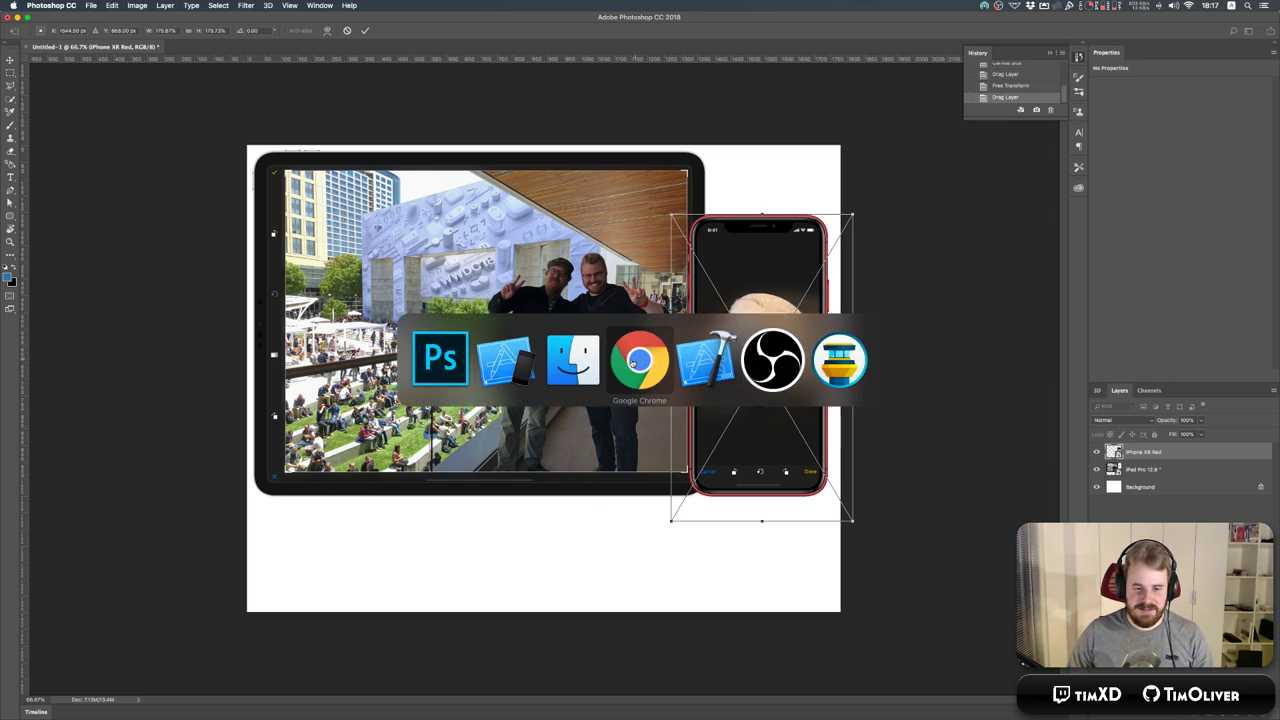
key(super+t)
text(appstoreconnect.apple.com)
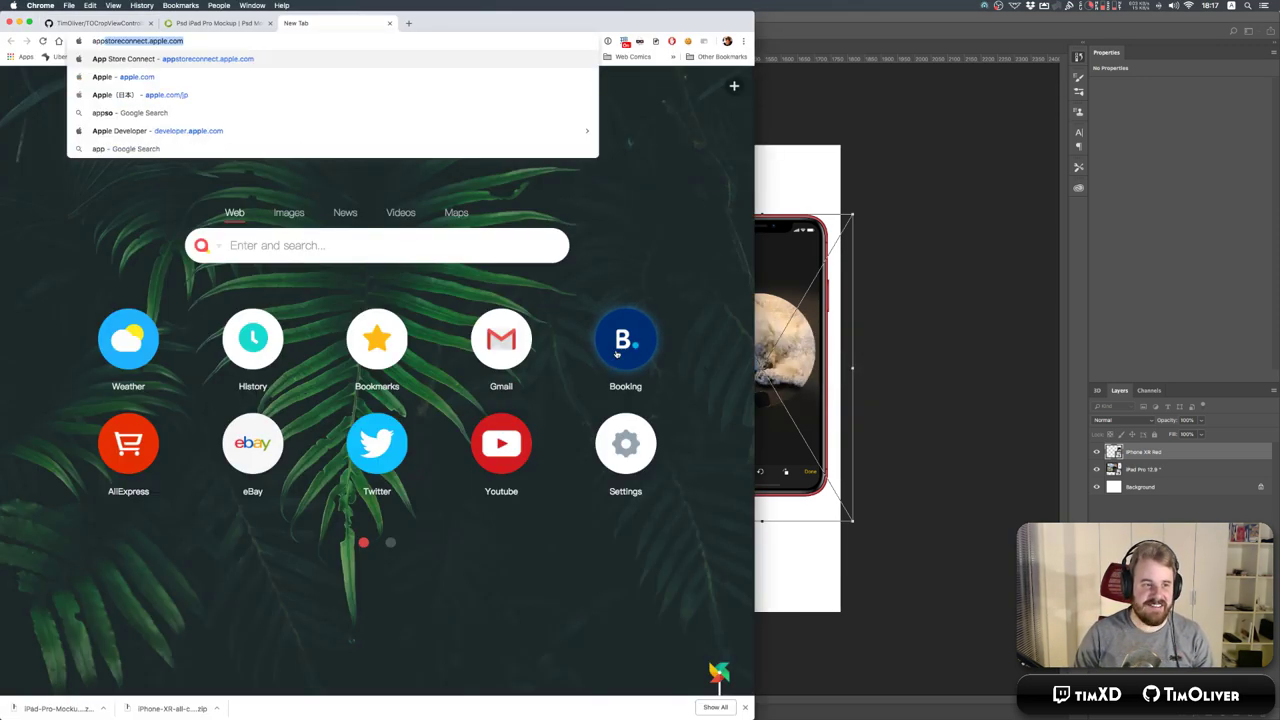
key(super+a)
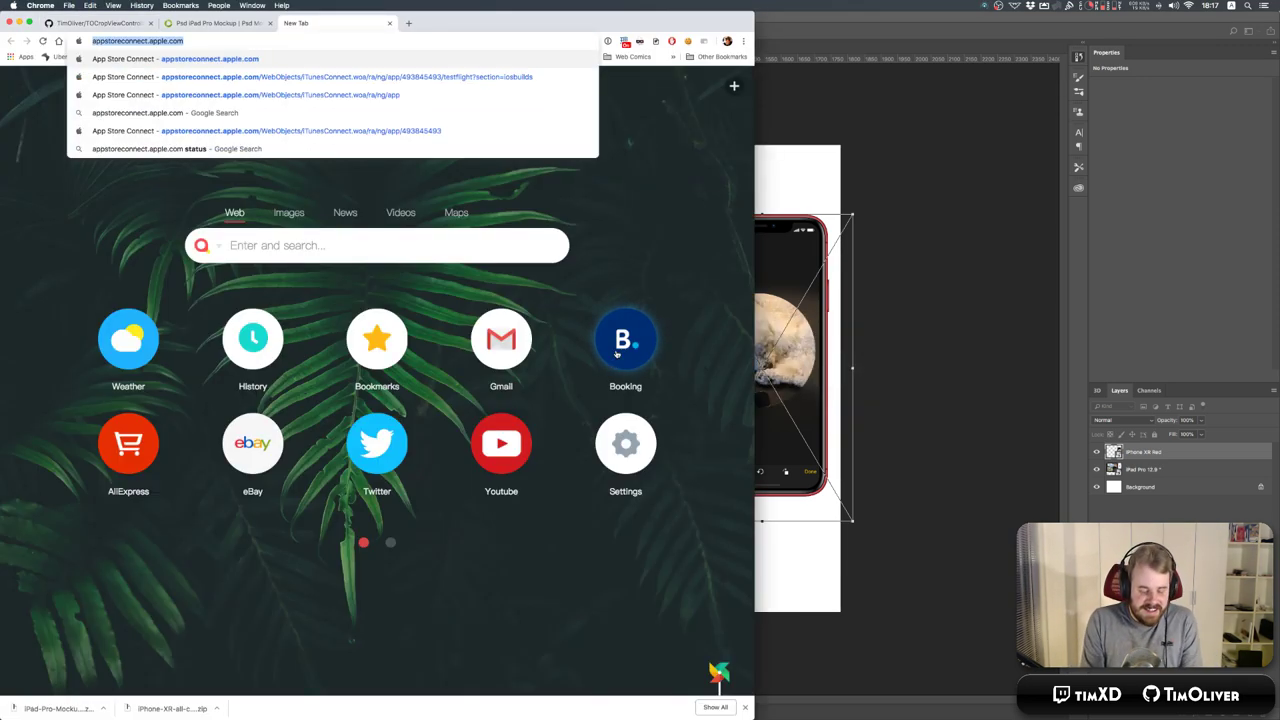
text(apple.com/)
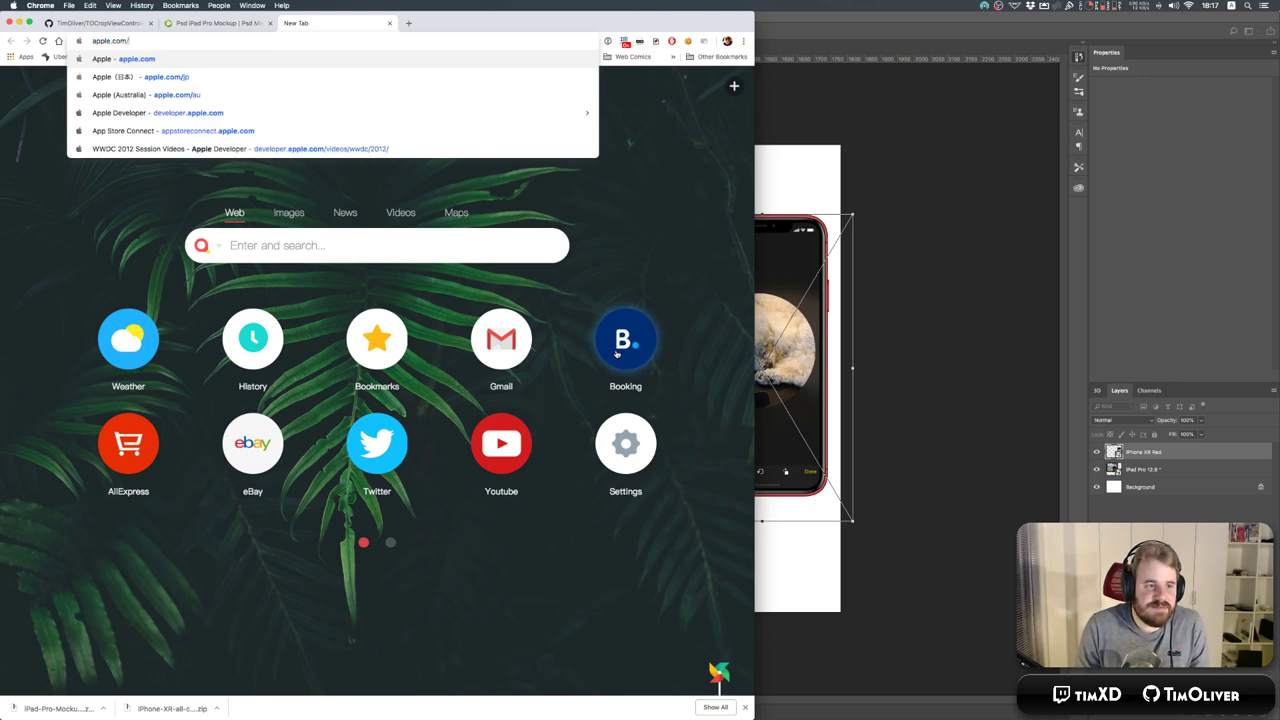
text(au/ipad)
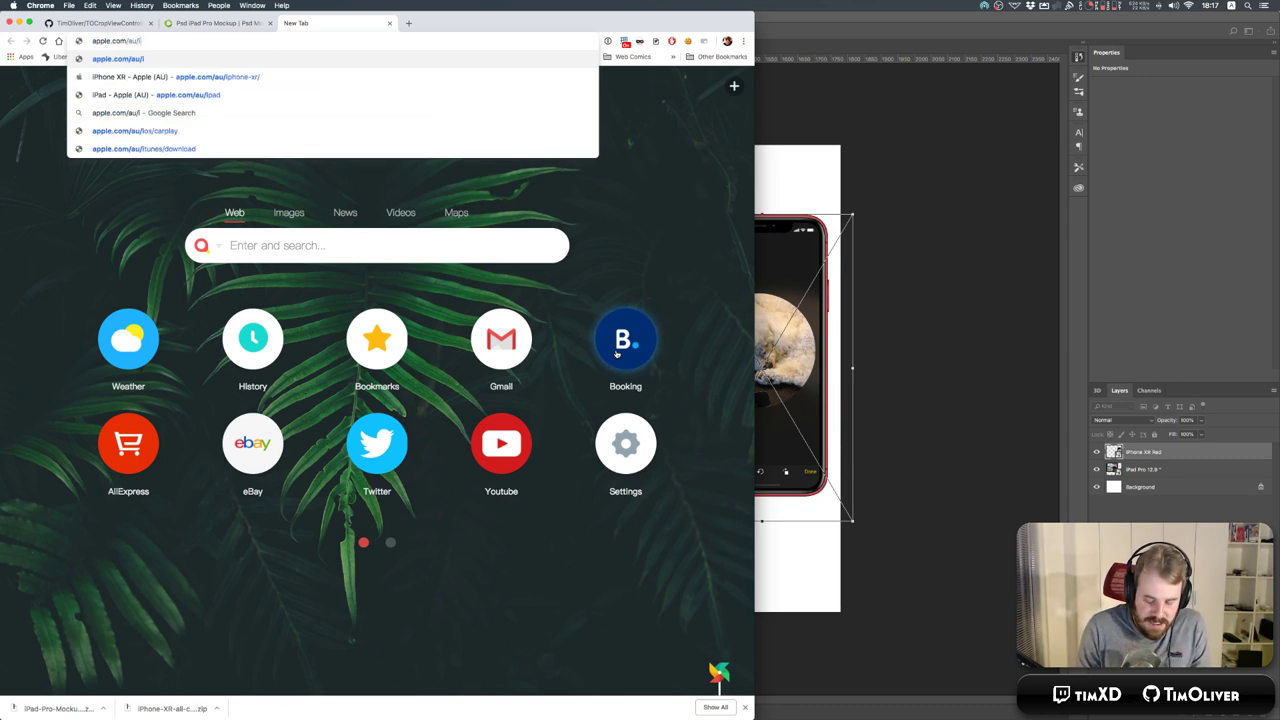
key(Return)
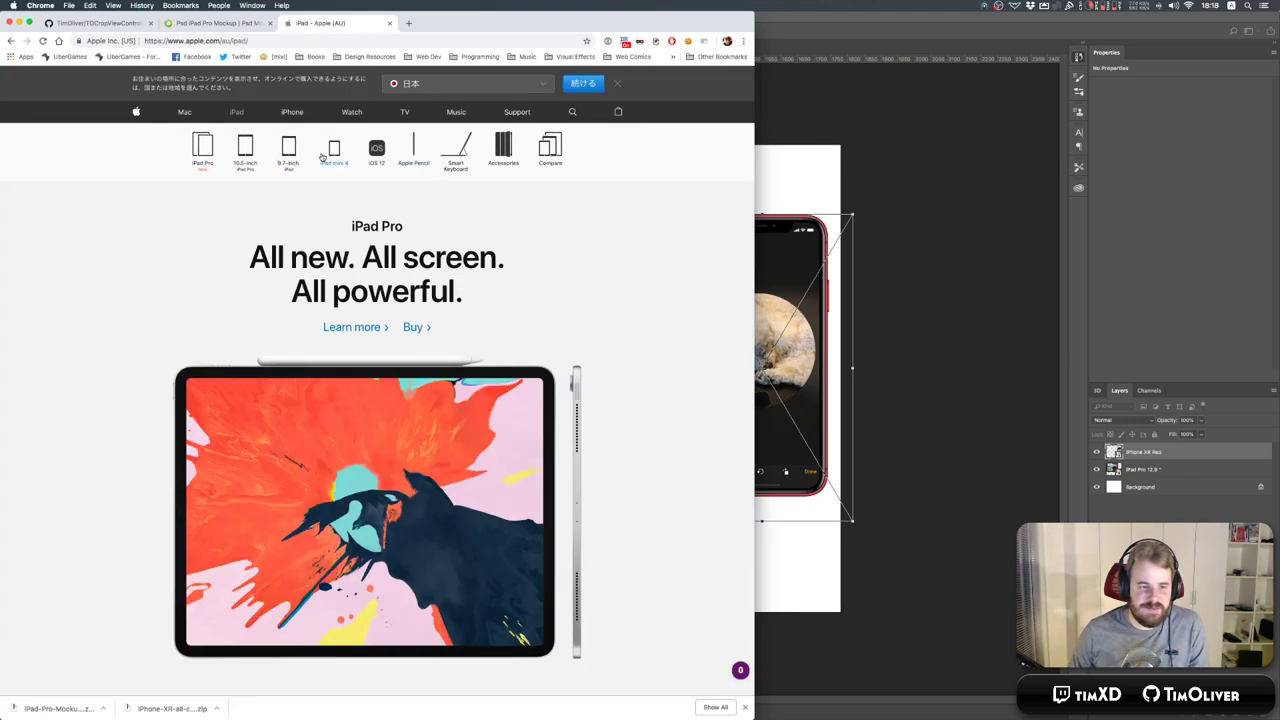
Open the iPad Pro technical specifications and look up the 12.9-inch model's dimensions under Size and Weight.
click(202, 150)
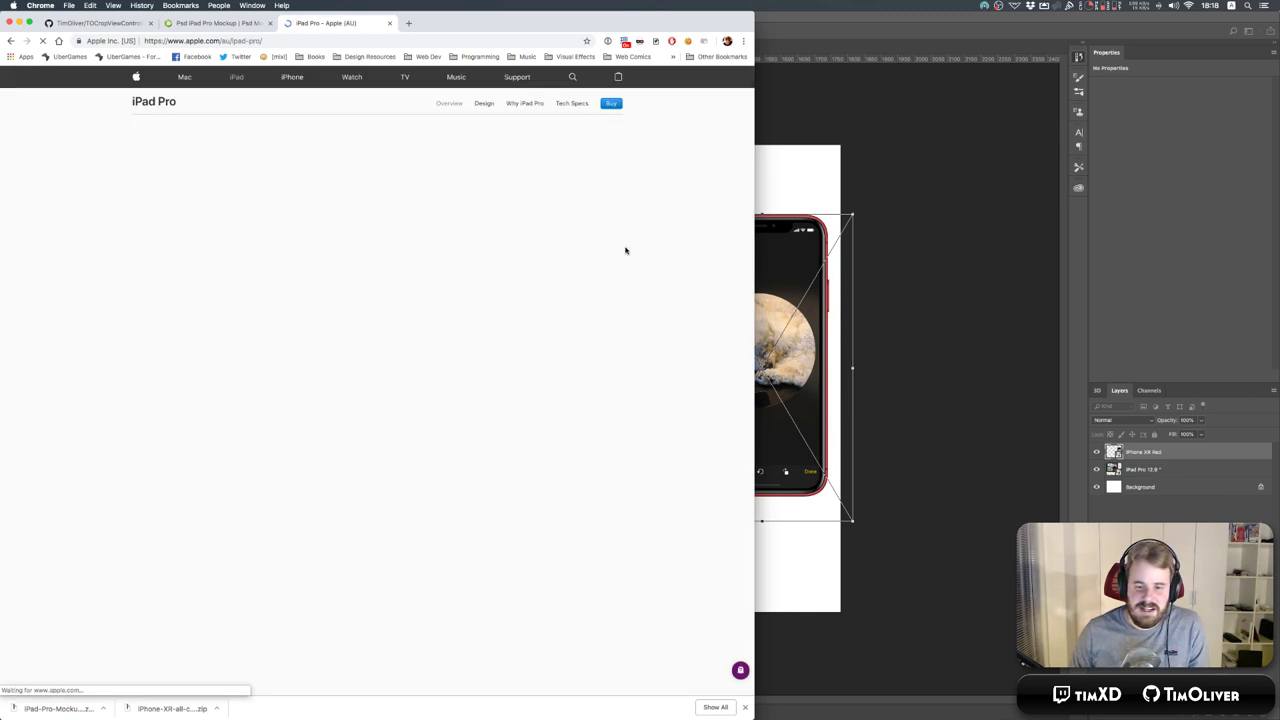
click(568, 137)
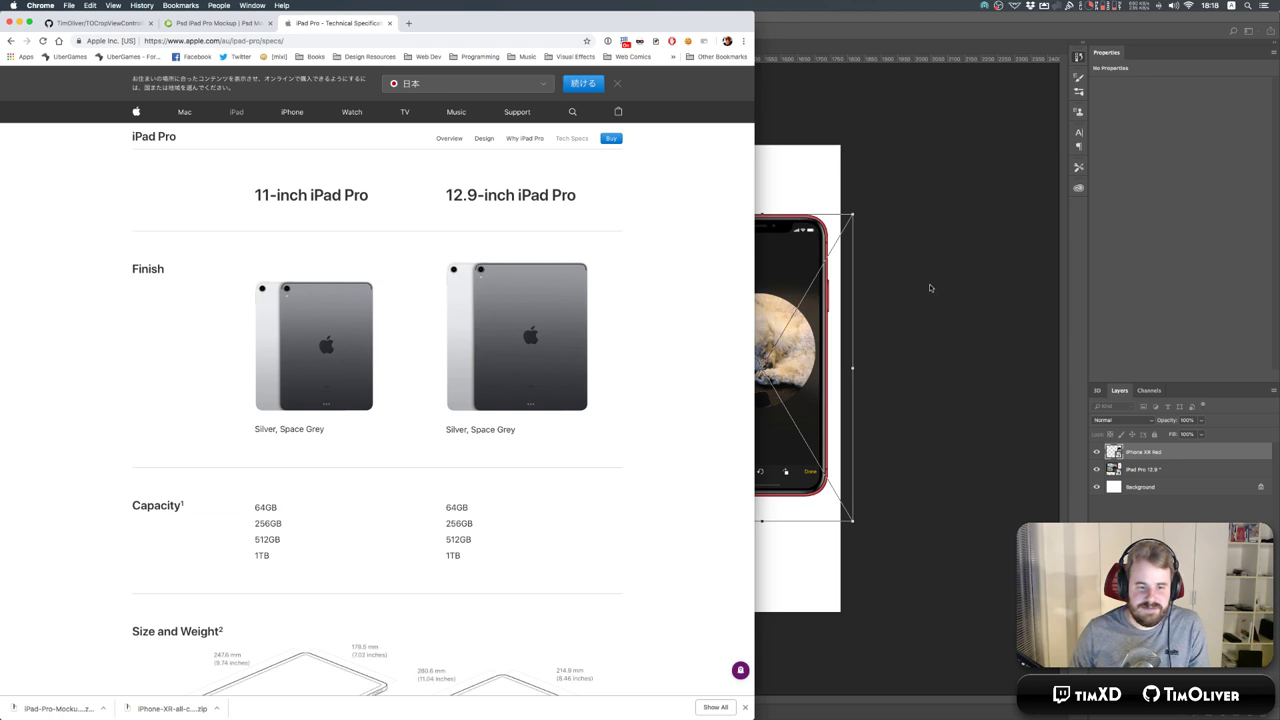
scroll(435, 561, down, 5)
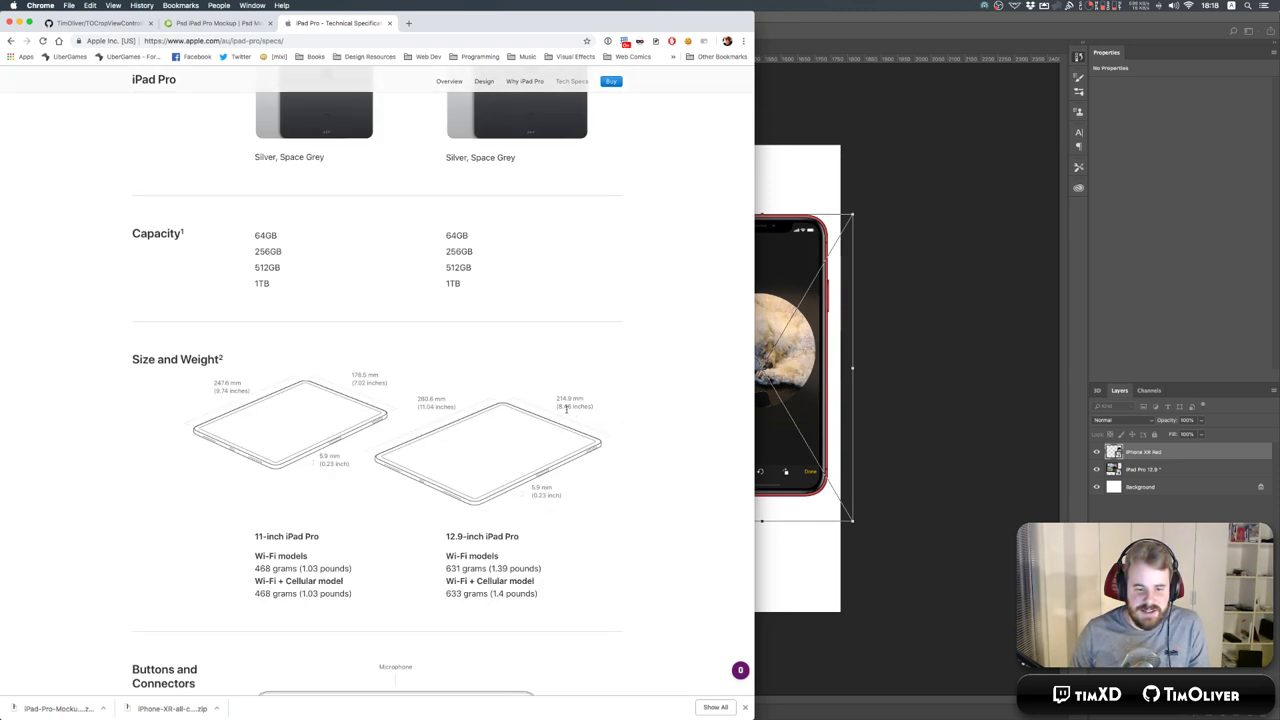
key(super+t)
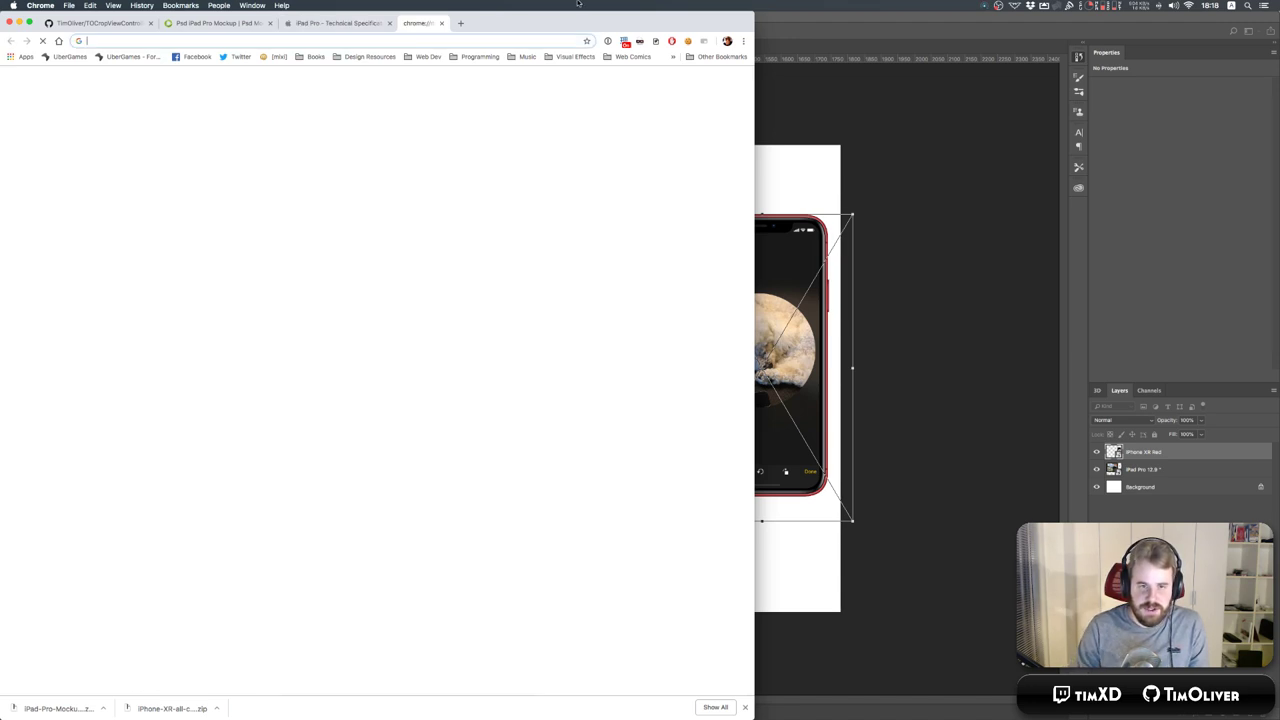
text(iphone xr)
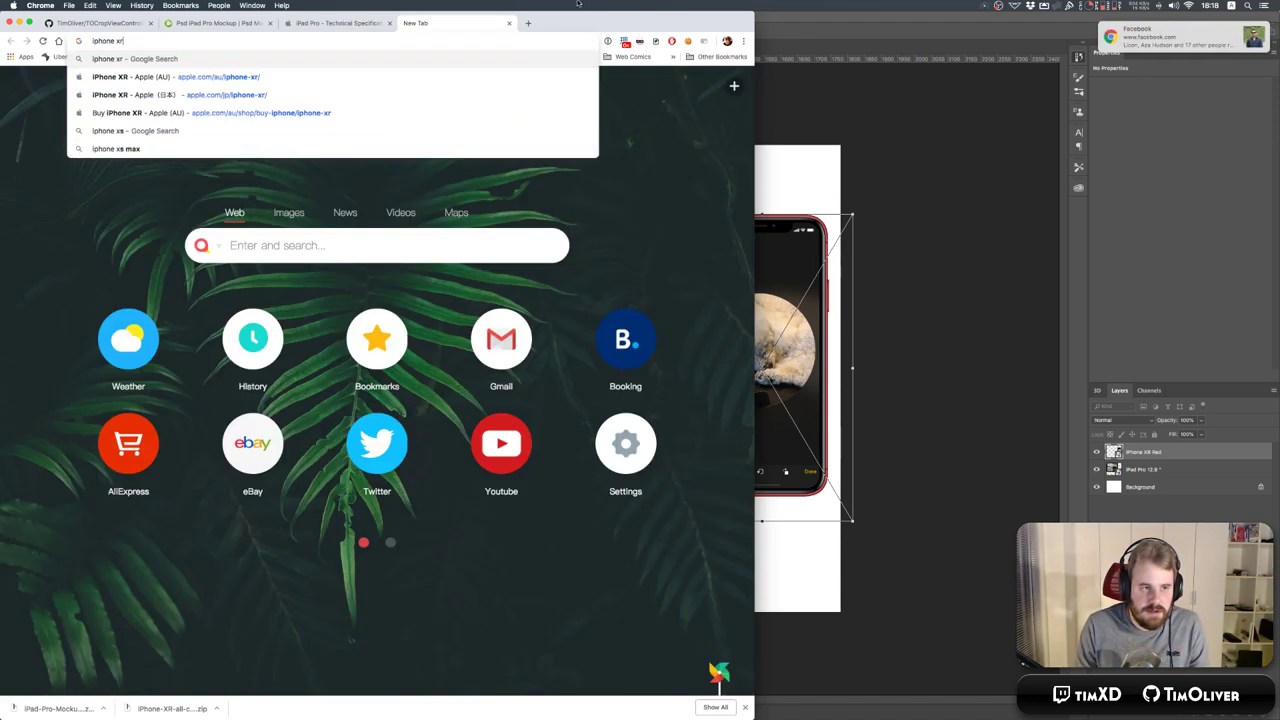
key(Return)
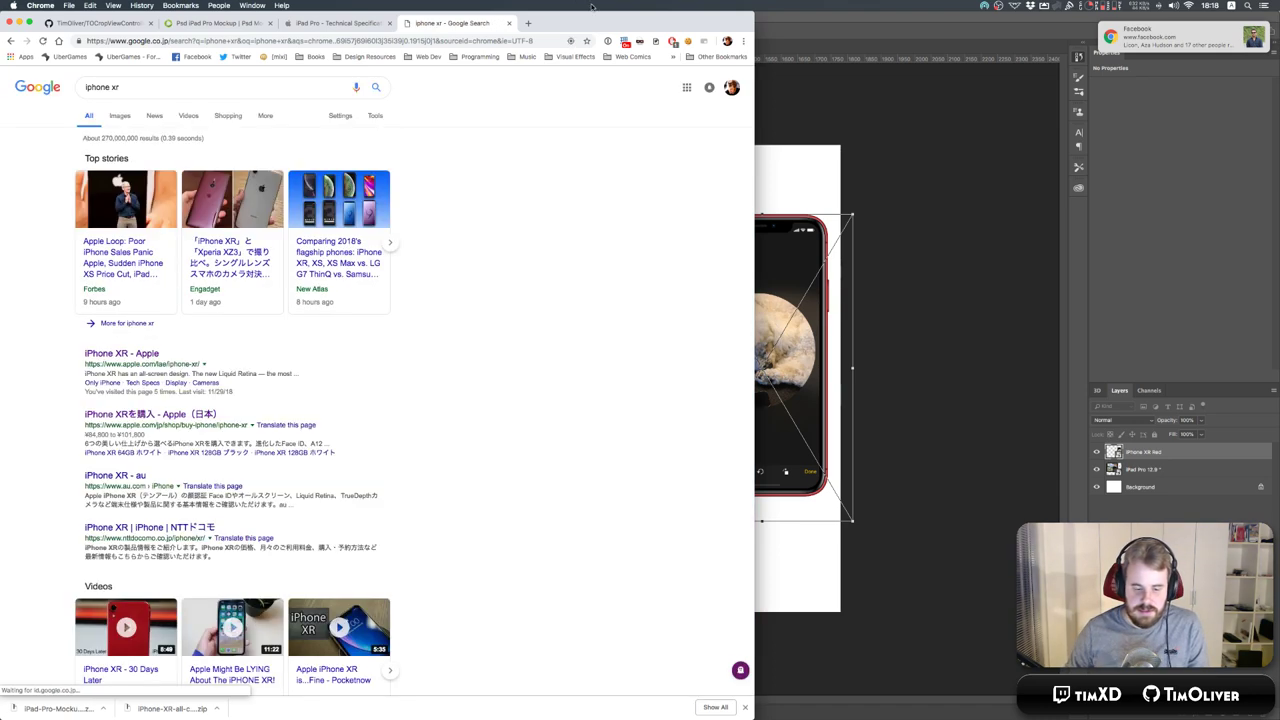
click(122, 354)
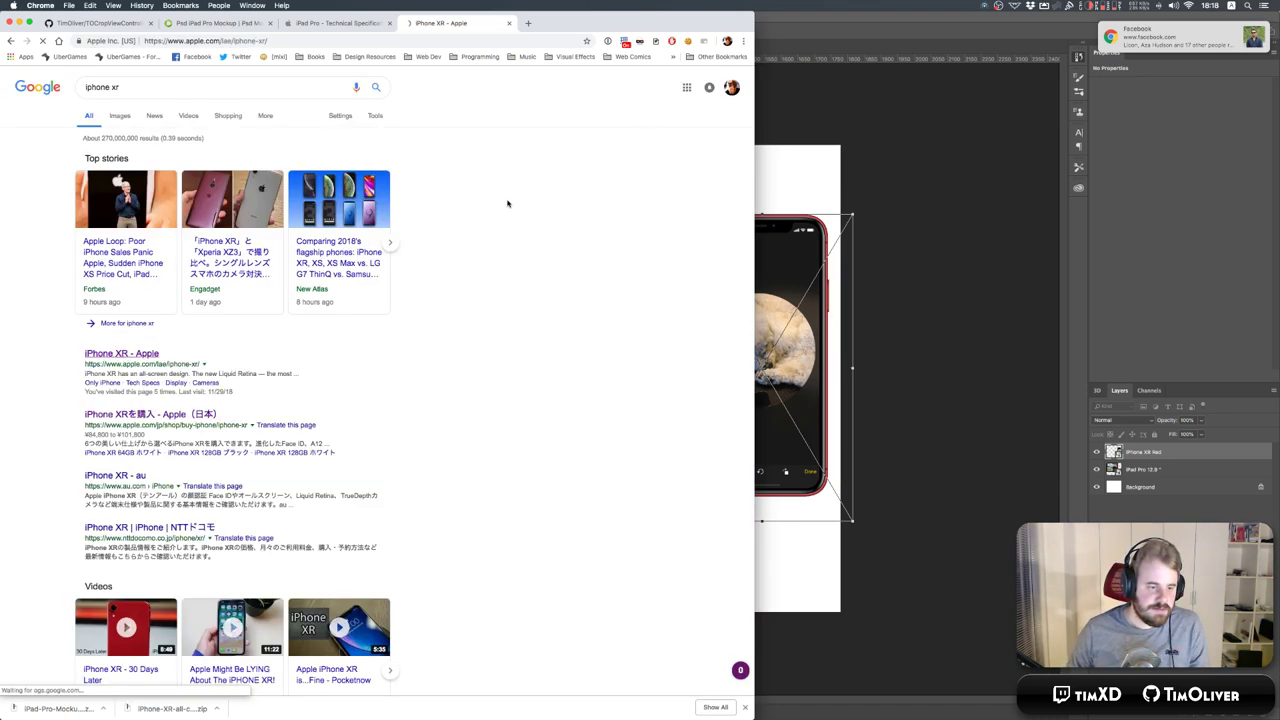
Remove the "ae" region from the page address and load apple.com/iphone-xr.
click(234, 40)
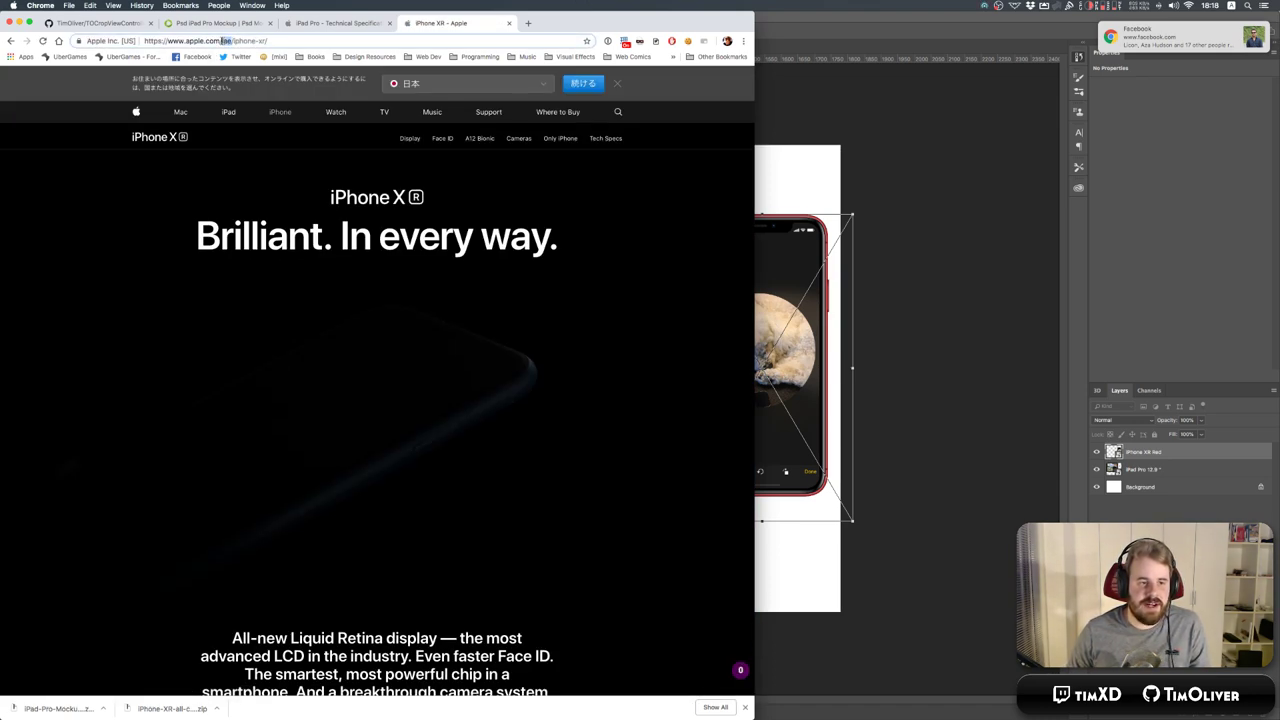
key(BackSpace)
key(BackSpace)
key(BackSpace)
key(Return)
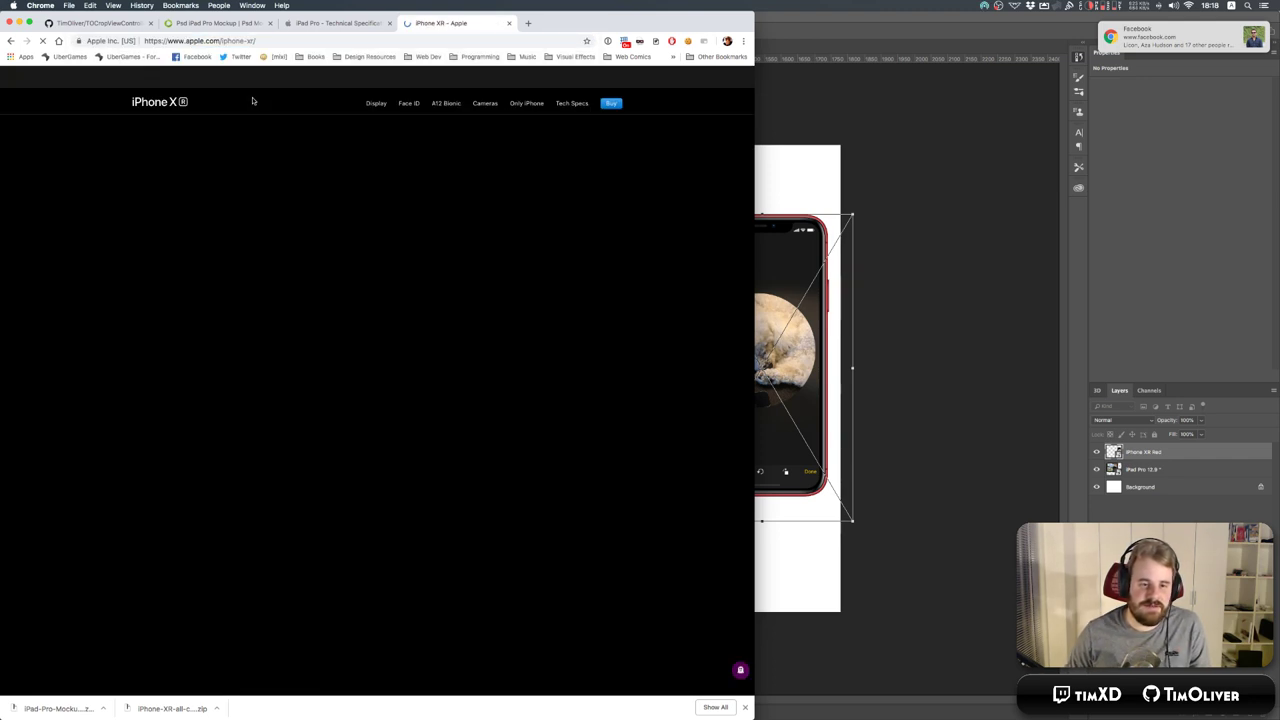
Open the iPhone XR technical specifications and look up the phone's dimensions under Size and Weight.
click(572, 138)
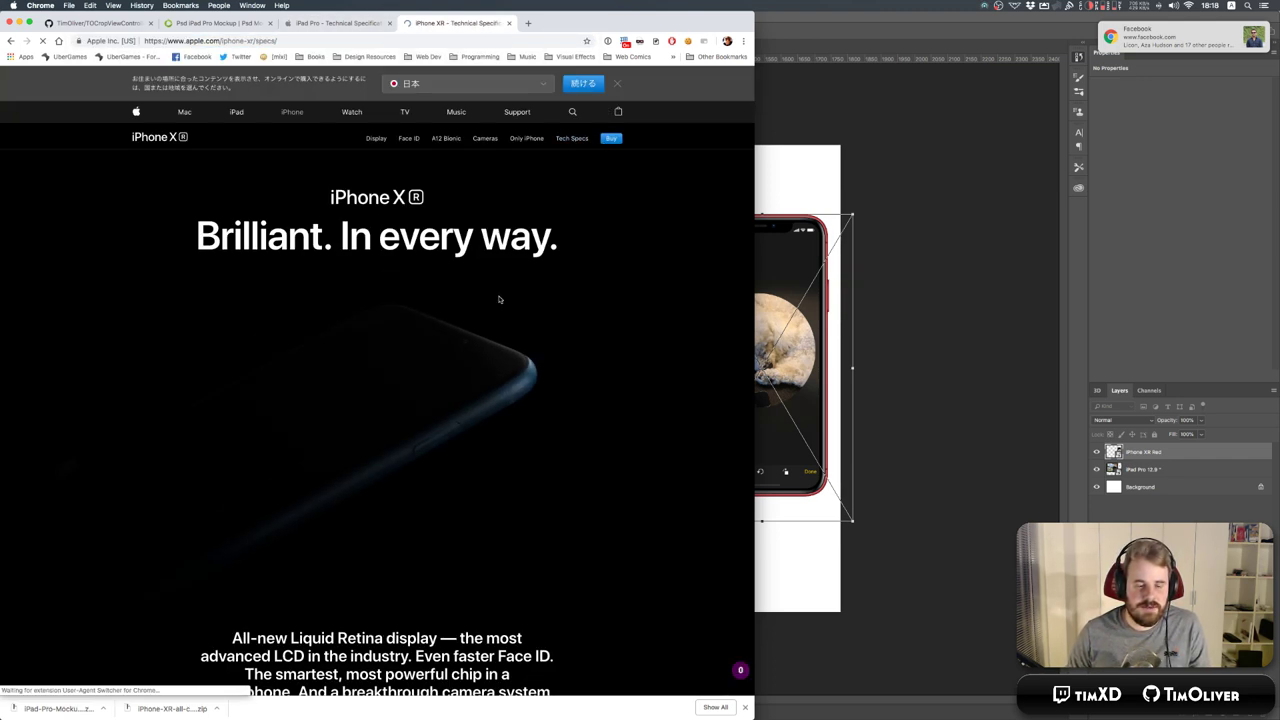
scroll(538, 323, down, 10)
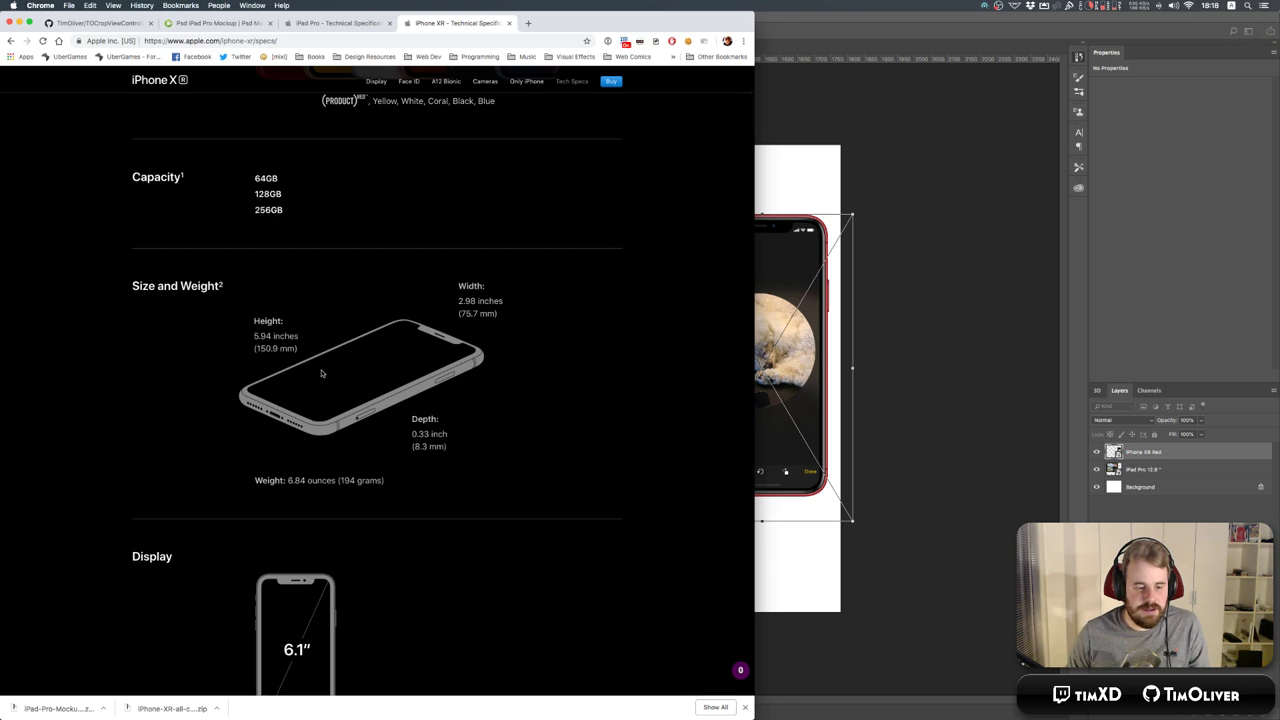
scroll(210, 280, down, 15)
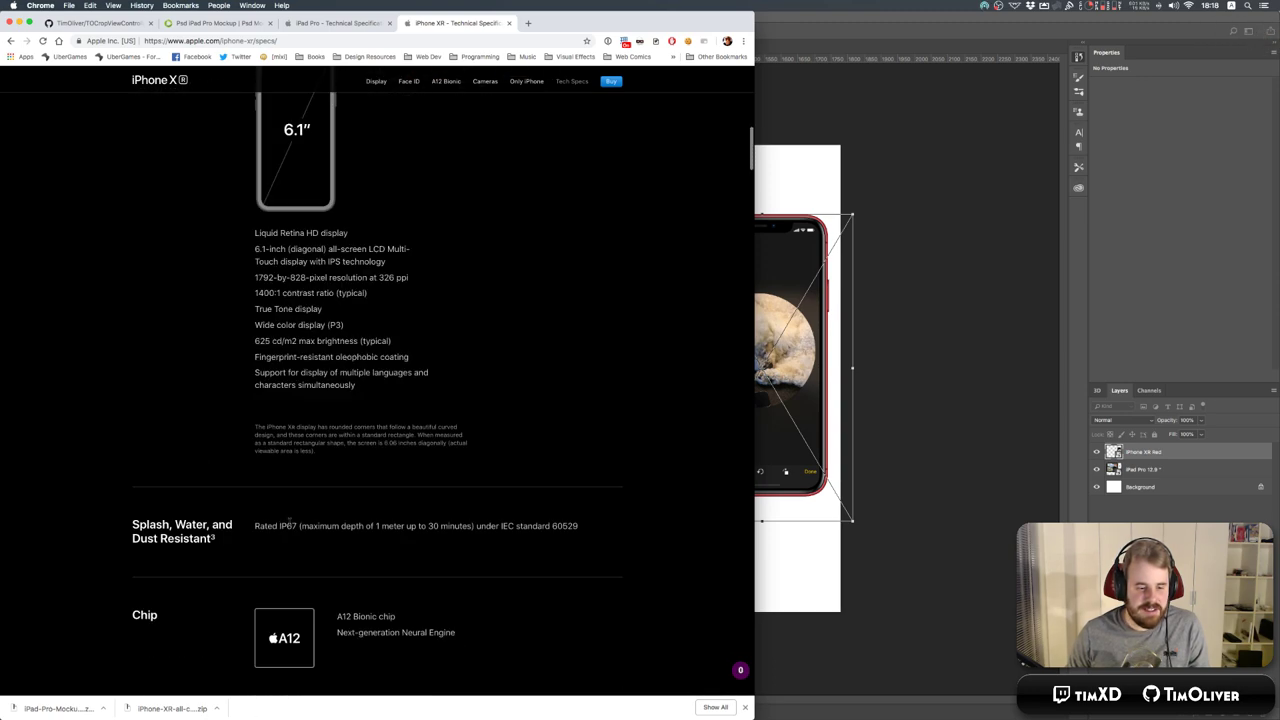
scroll(277, 509, down, 15)
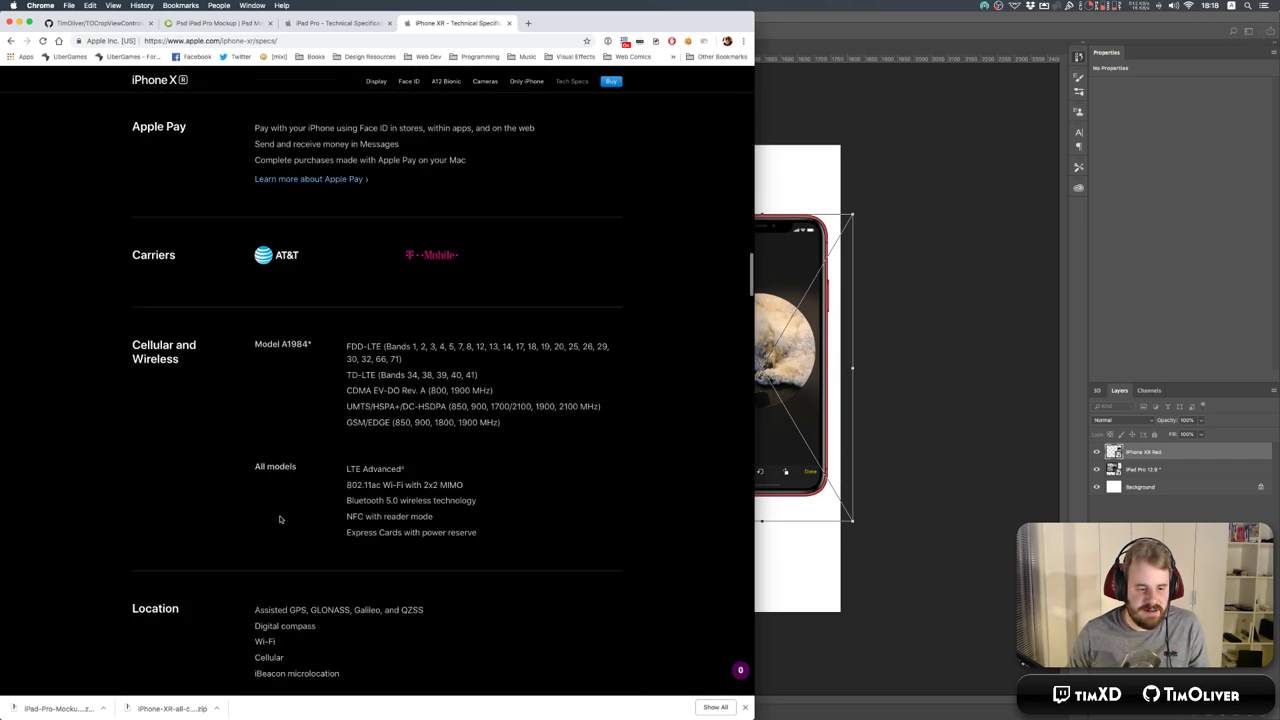
scroll(279, 517, down, 10)
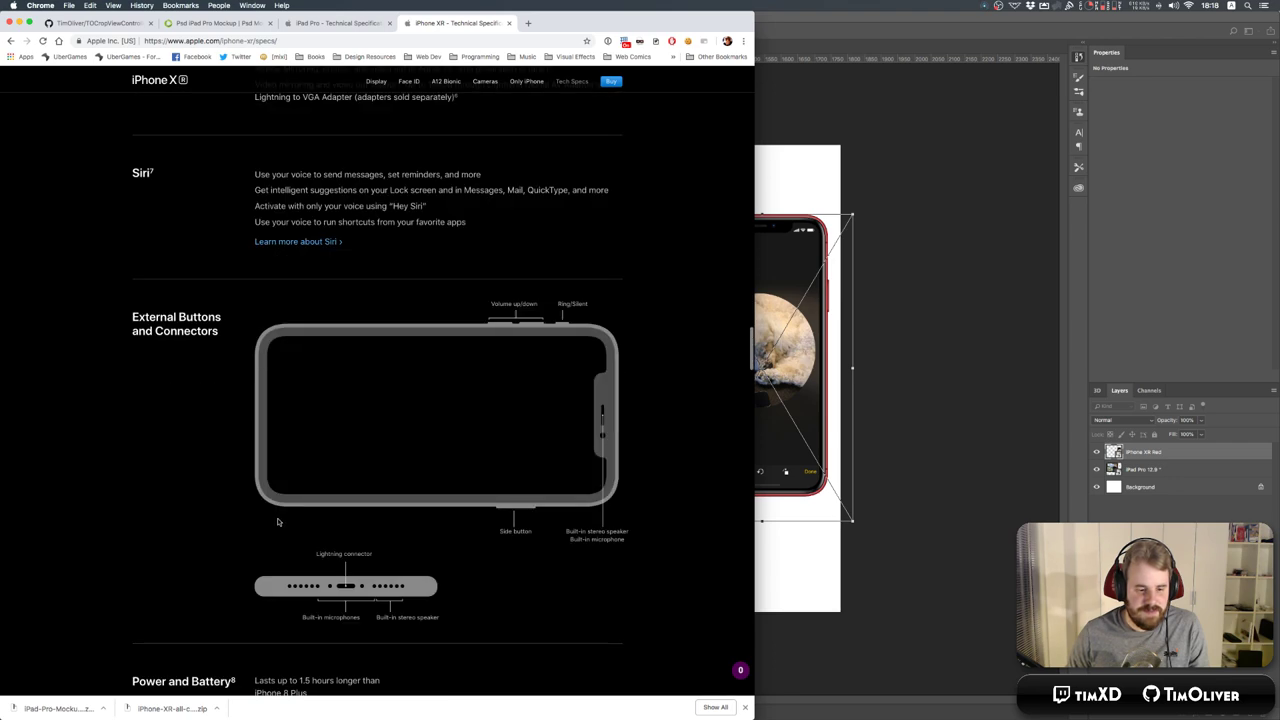
scroll(279, 520, down, 15)
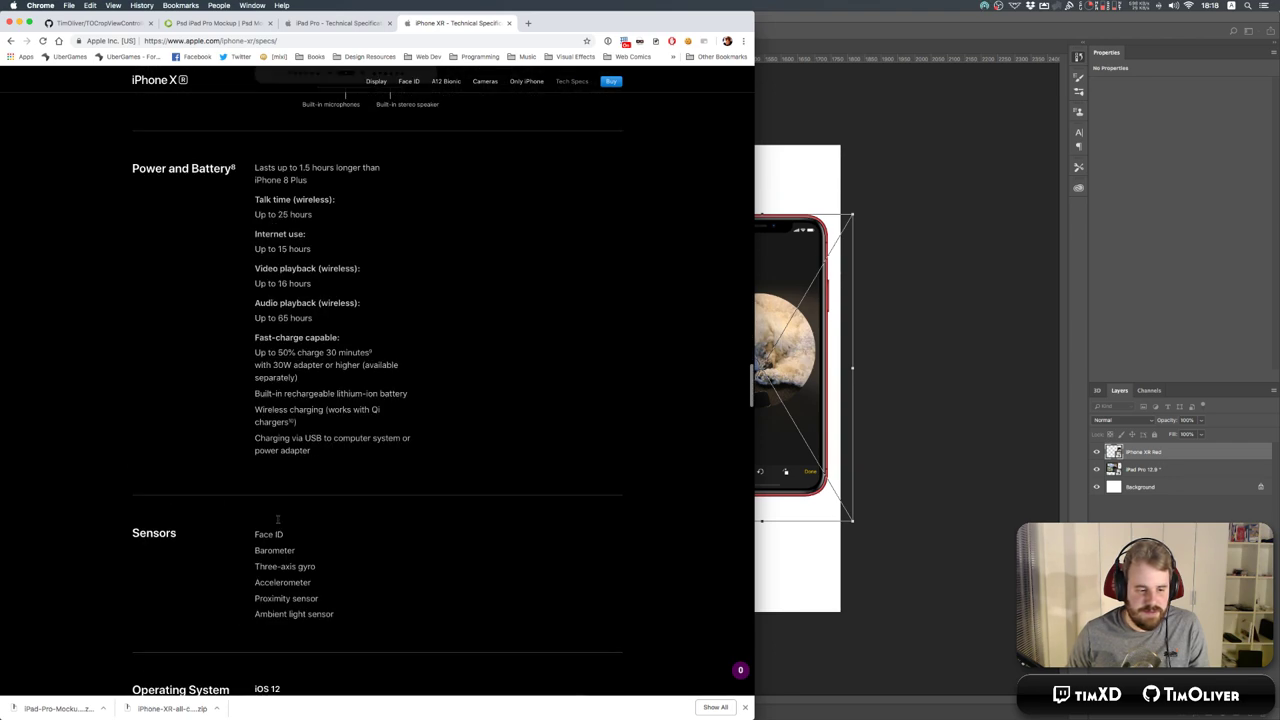
scroll(278, 522, down, 15)
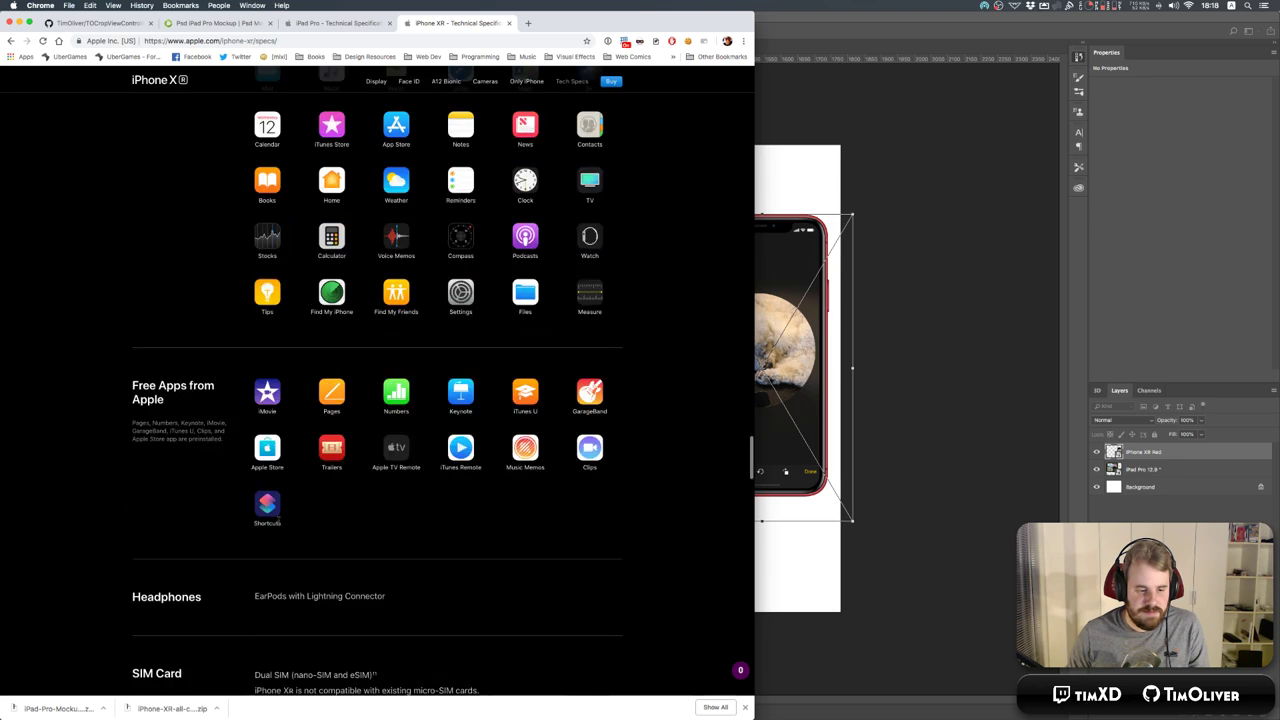
scroll(277, 510, down, 2)
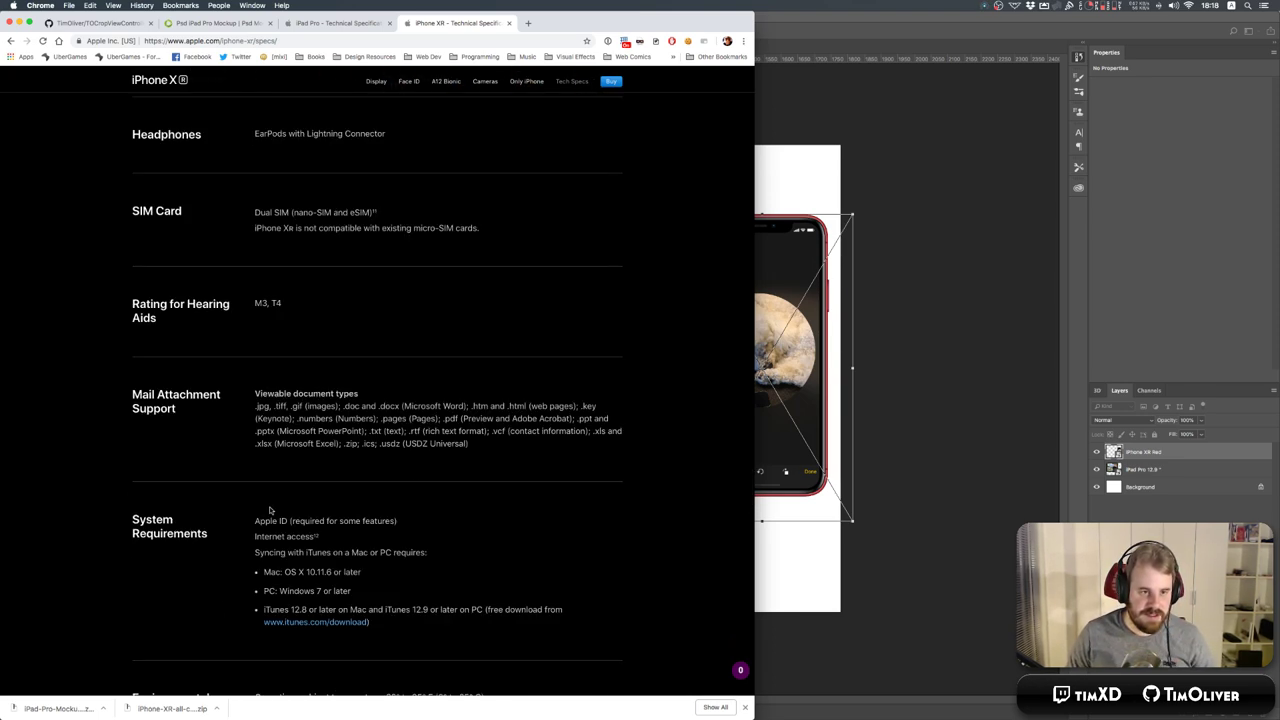
scroll(271, 510, down, 2)
scroll(305, 527, down, 10)
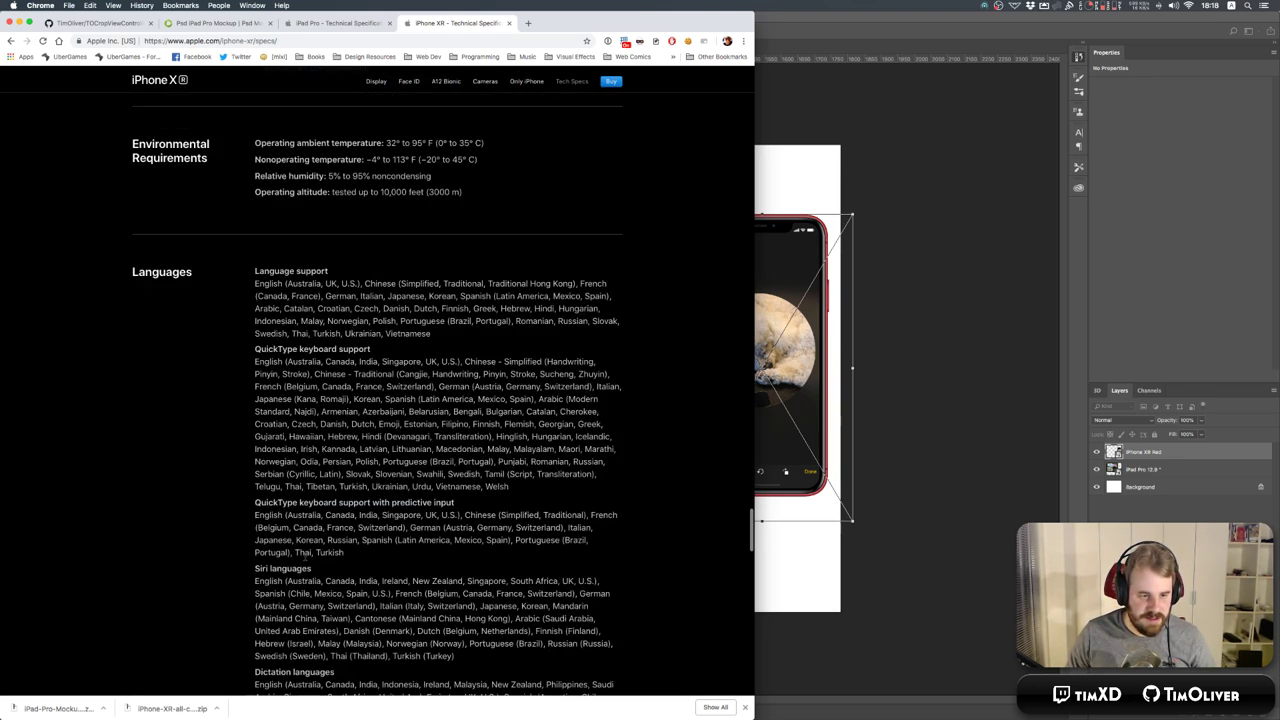
scroll(305, 550, up, 2)
scroll(340, 312, up, 20)
scroll(356, 318, down, 5)
scroll(362, 322, up, 12)
scroll(354, 345, up, 3)
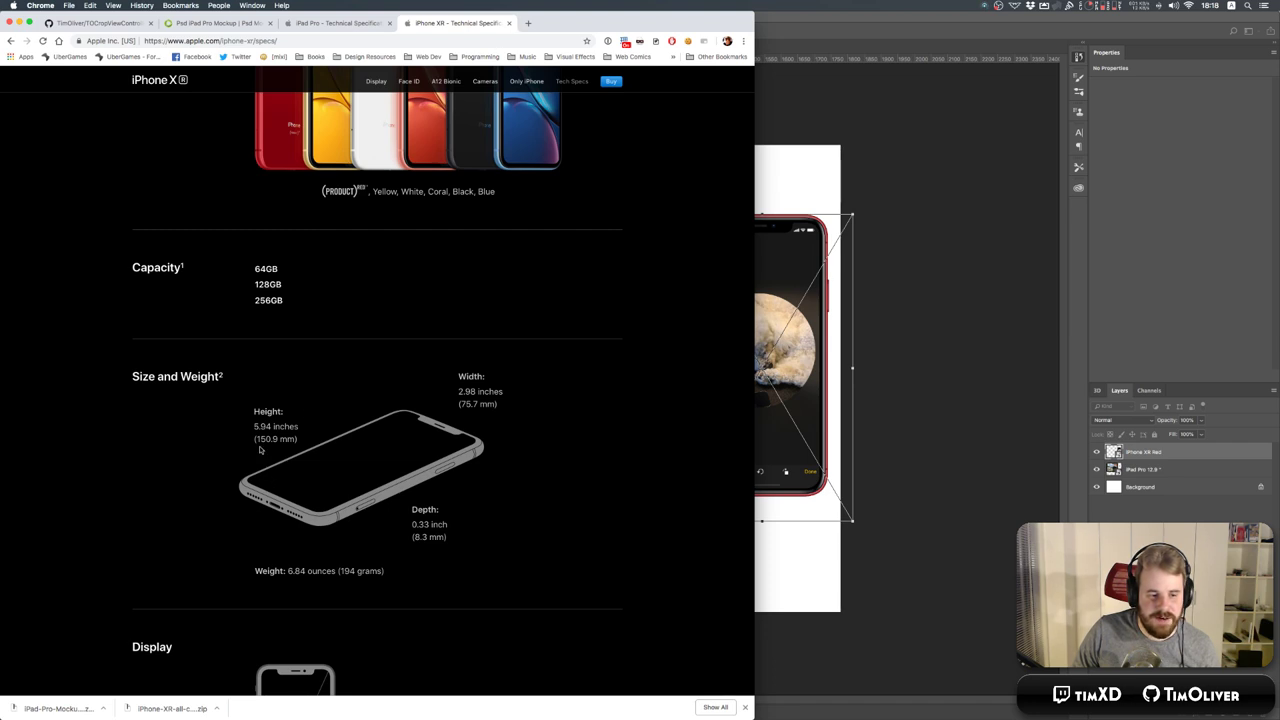
Compare the iPad Pro and iPhone XR dimensions and calculate the ratio 150/214 in Spotlight.
click(356, 23)
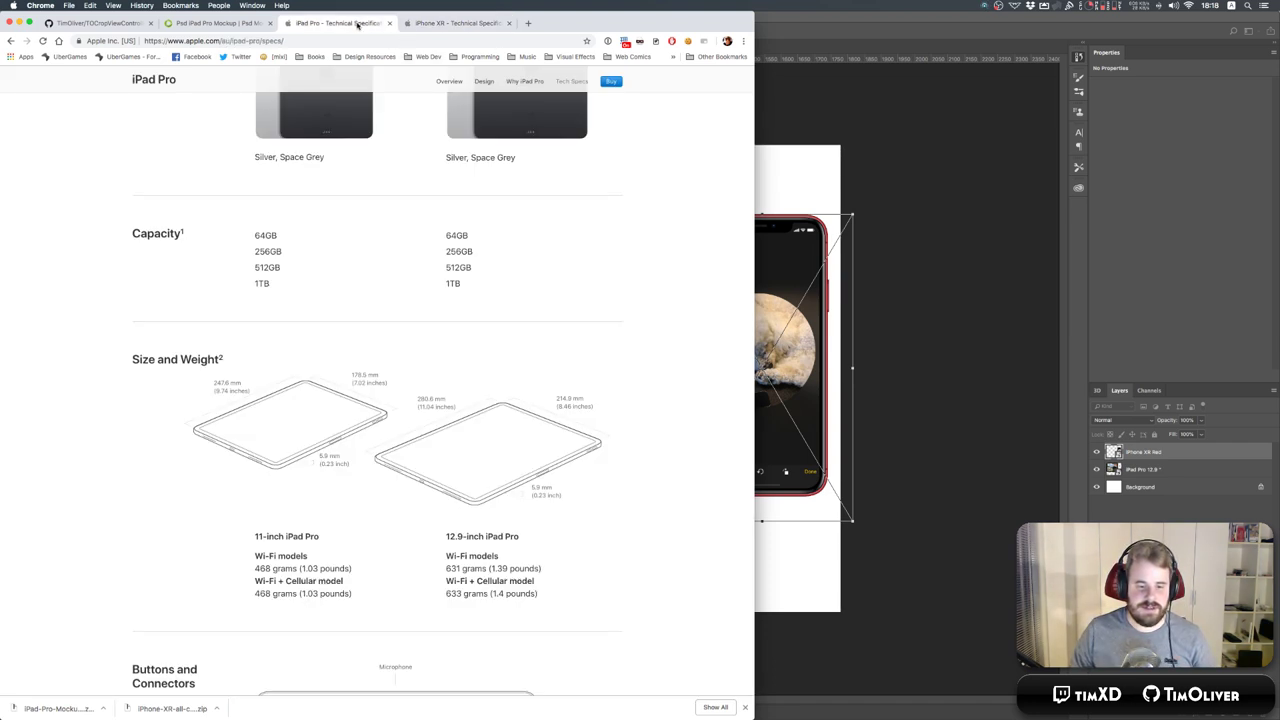
click(445, 23)
key(super+f)
text(150/214)
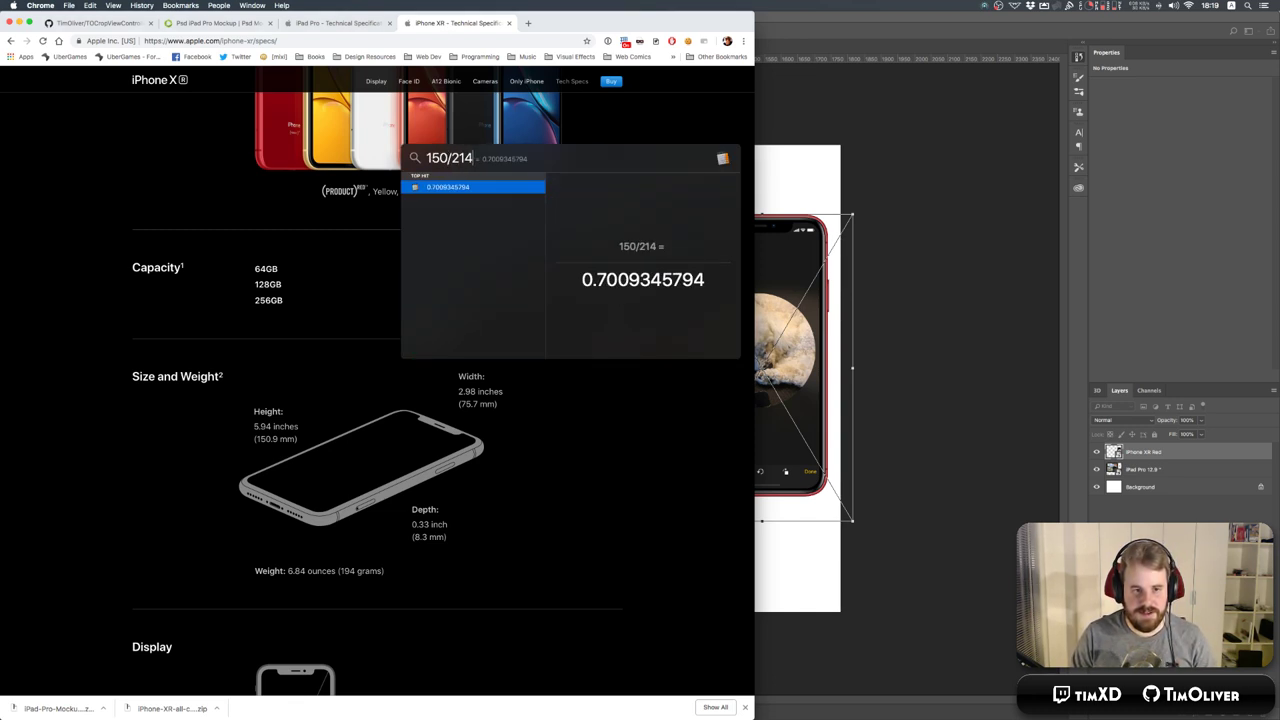
key(Escape)
Switch to Photoshop, shift the iPhone XR slightly left over the iPad's edge, and scale the phone down a little.
click(777, 427)
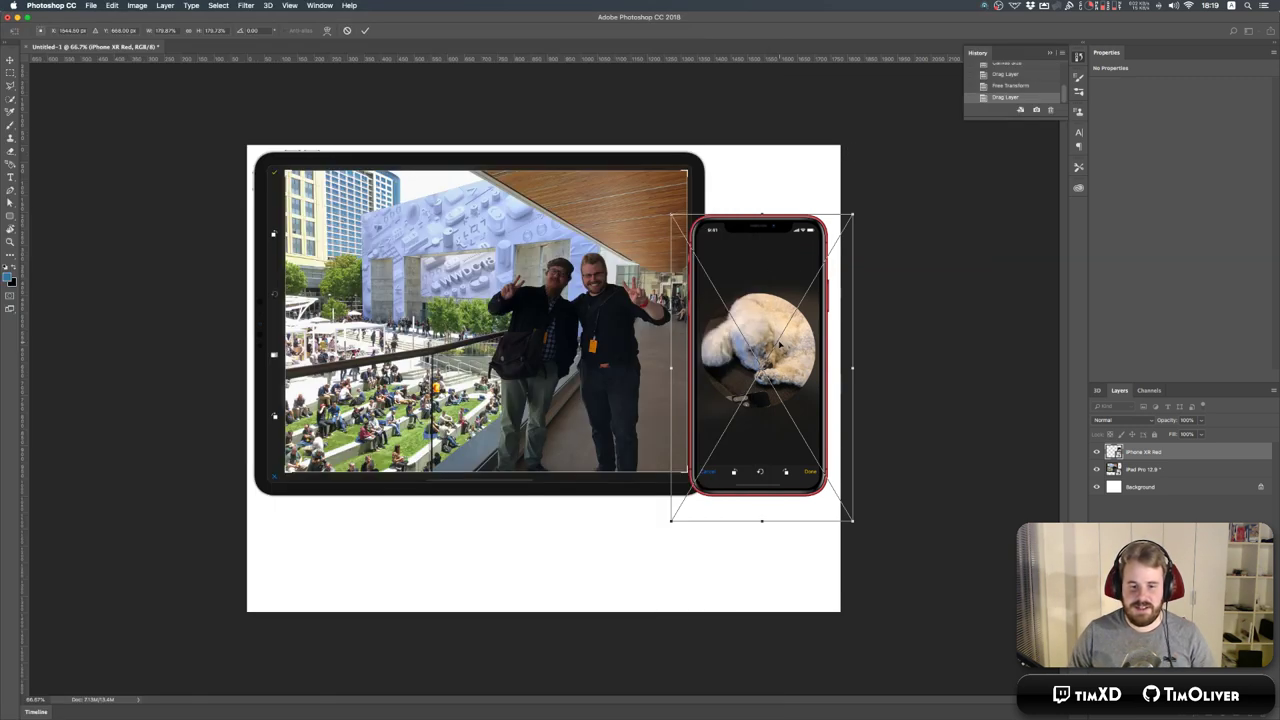
drag(777, 427, 765, 429)
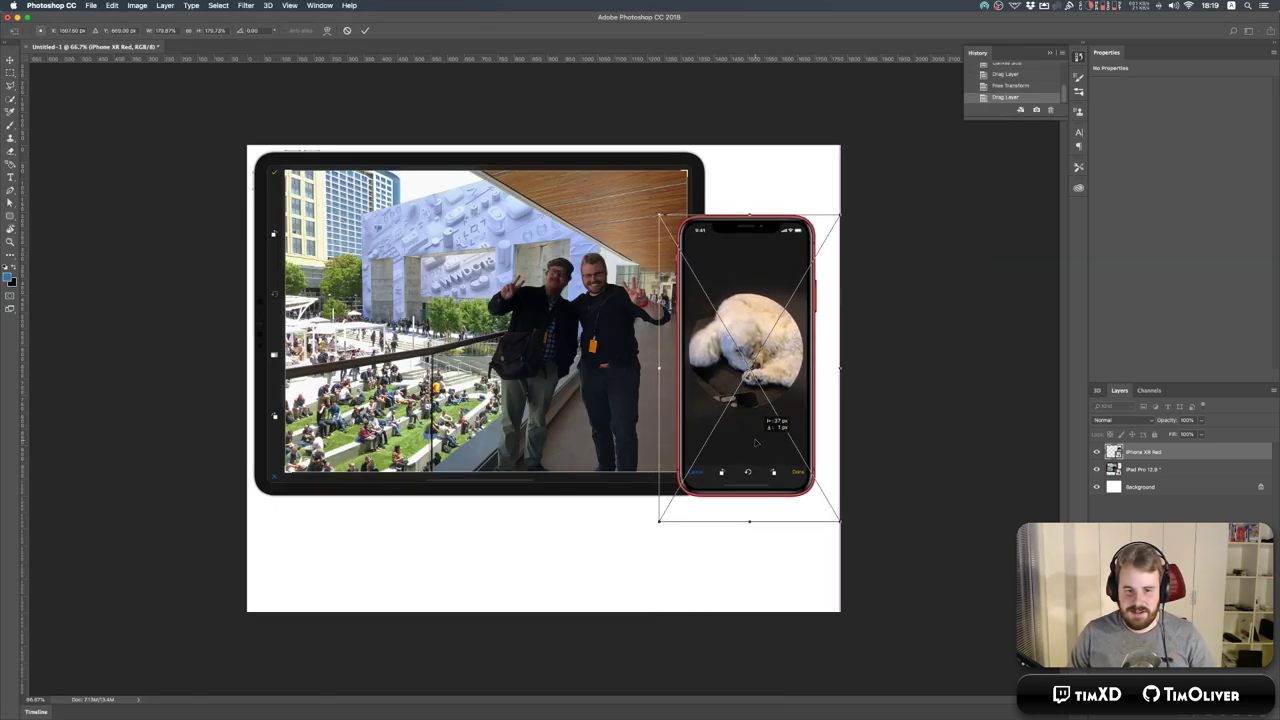
mouse_move(838, 213)
mouse_down()
mouse_move(823, 227)
mouse_move(853, 140)
mouse_move(890, 138)
mouse_move(818, 211)
mouse_up()
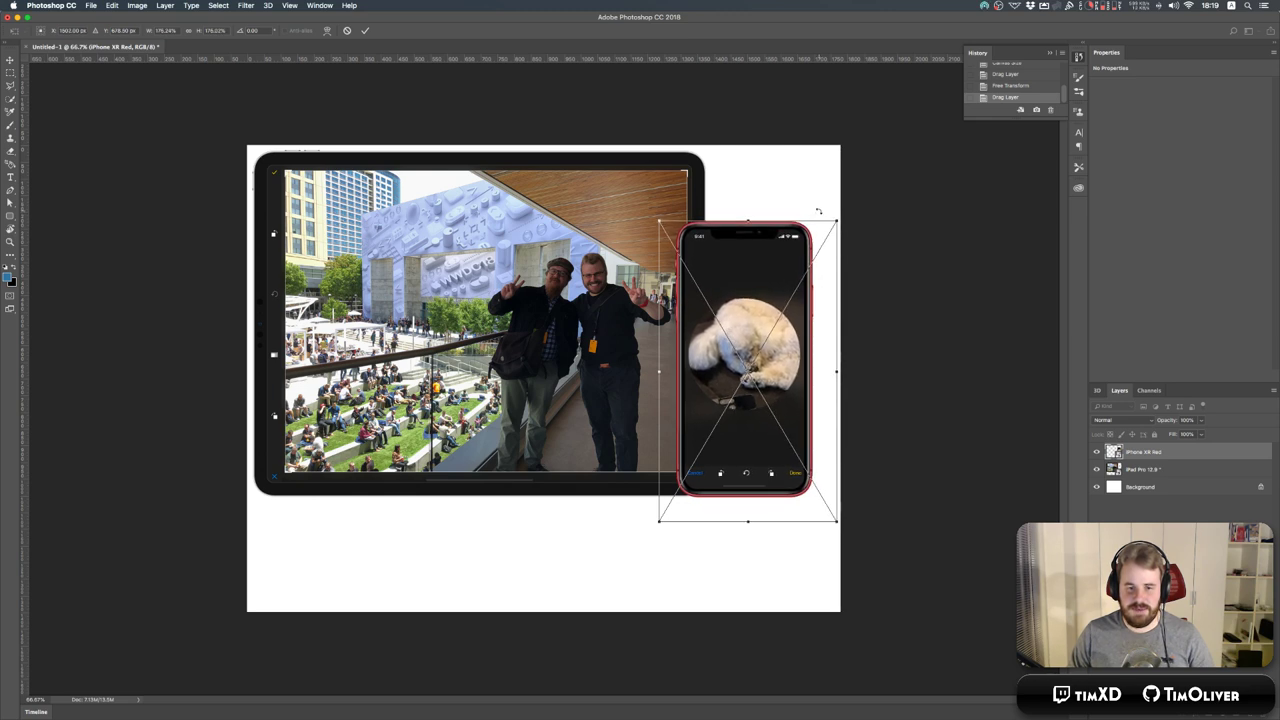
key(Return)
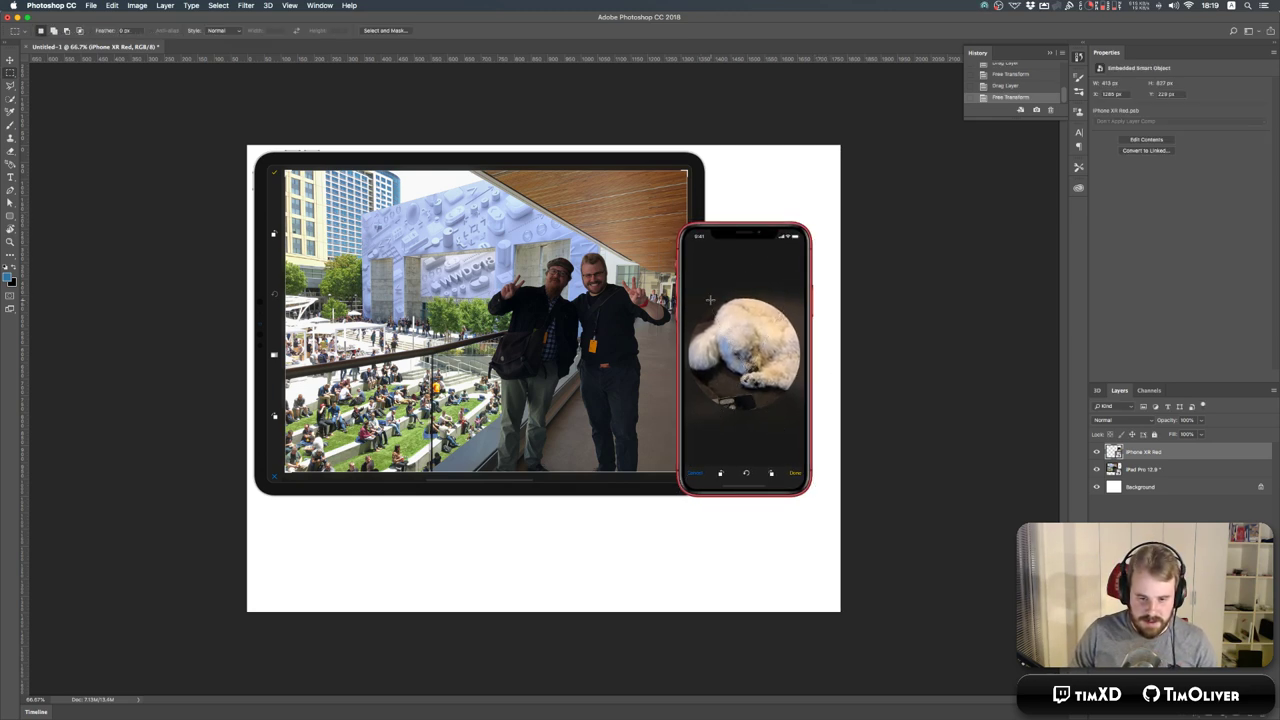
Move the iPhone XR layer further left so that it overlaps more of the iPad's right edge.
key(super+1)
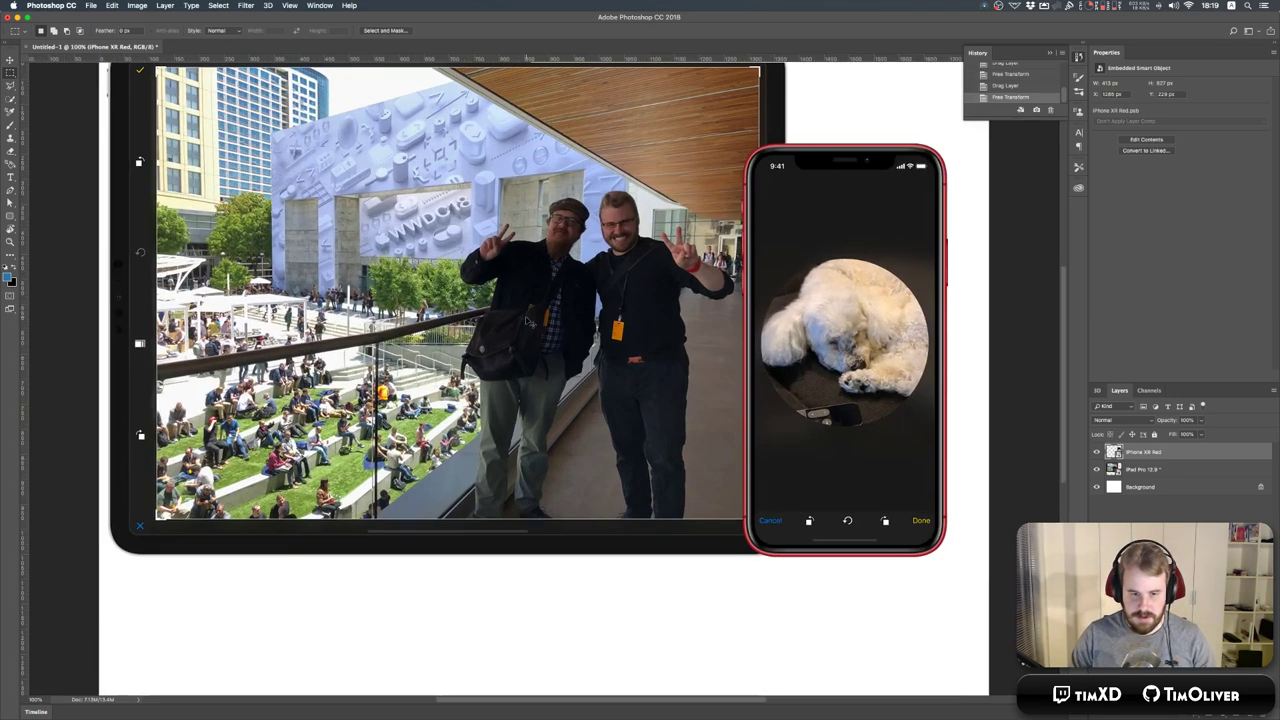
key(super+minus)
key(super+minus)
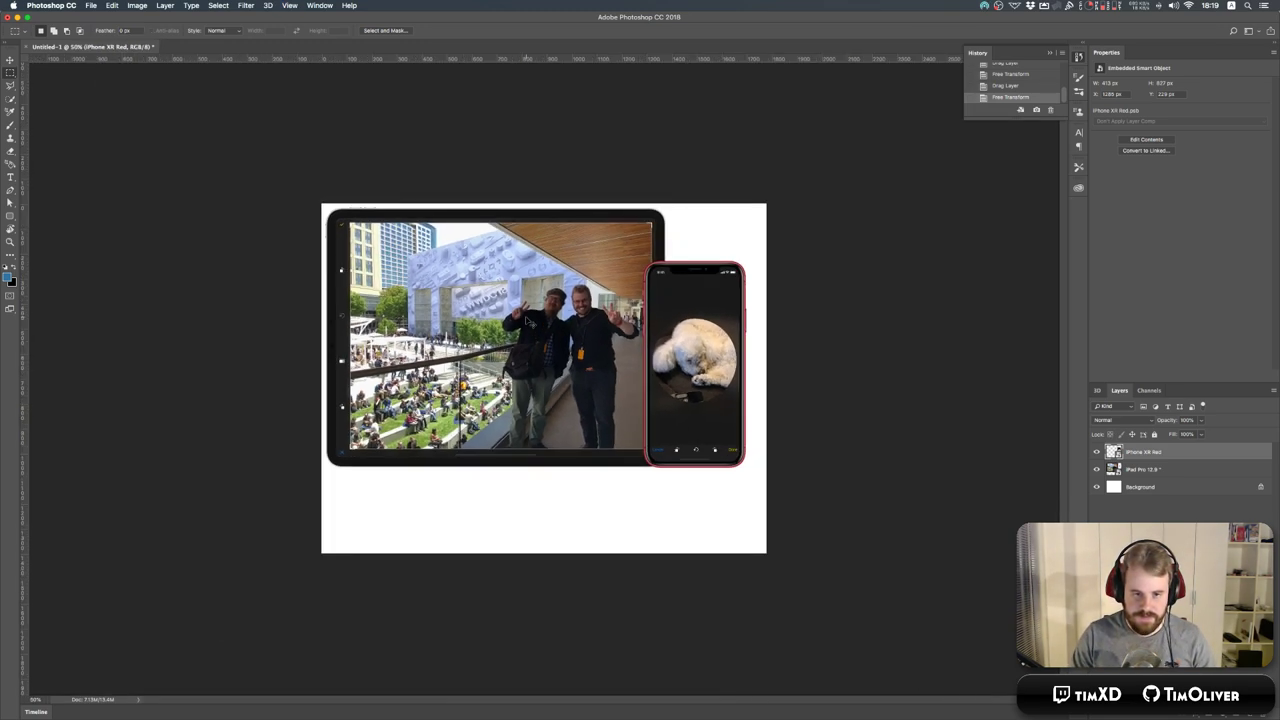
key(v)
drag(705, 362, 691, 362)
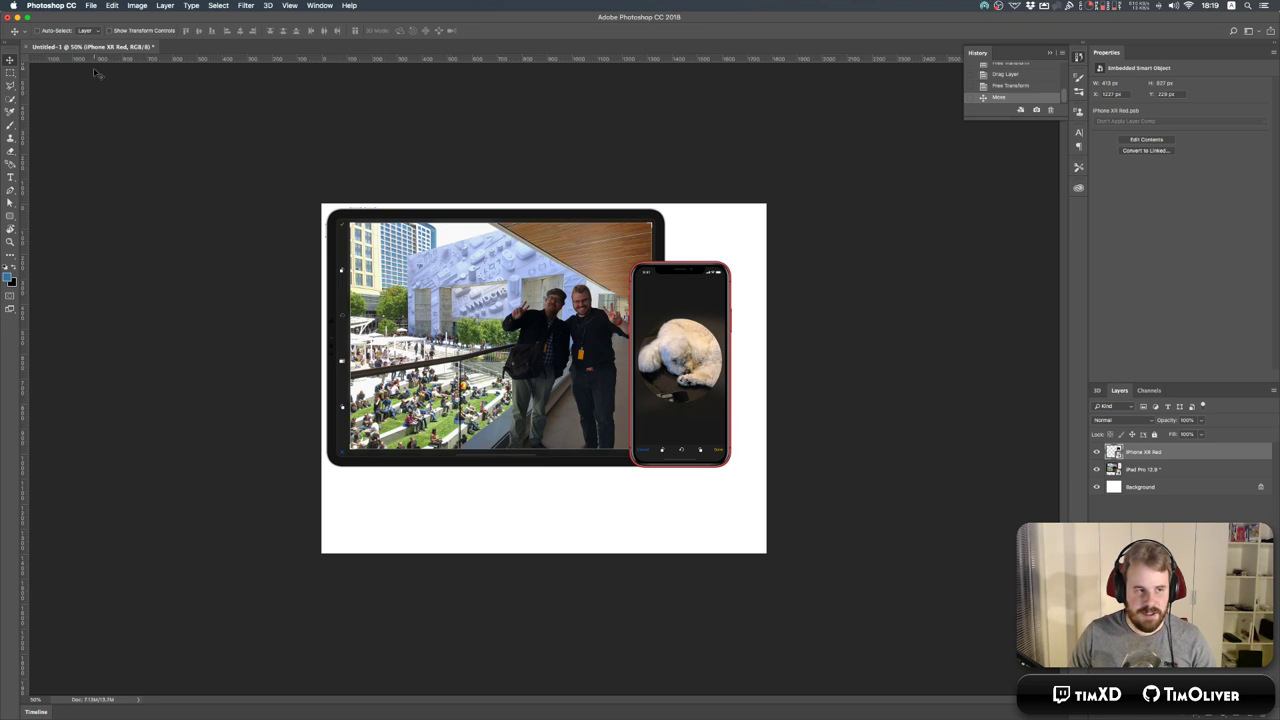
Select the iPhone XR and iPad Pro layers together and enlarge them to about 108% to span the canvas width.
click(10, 72)
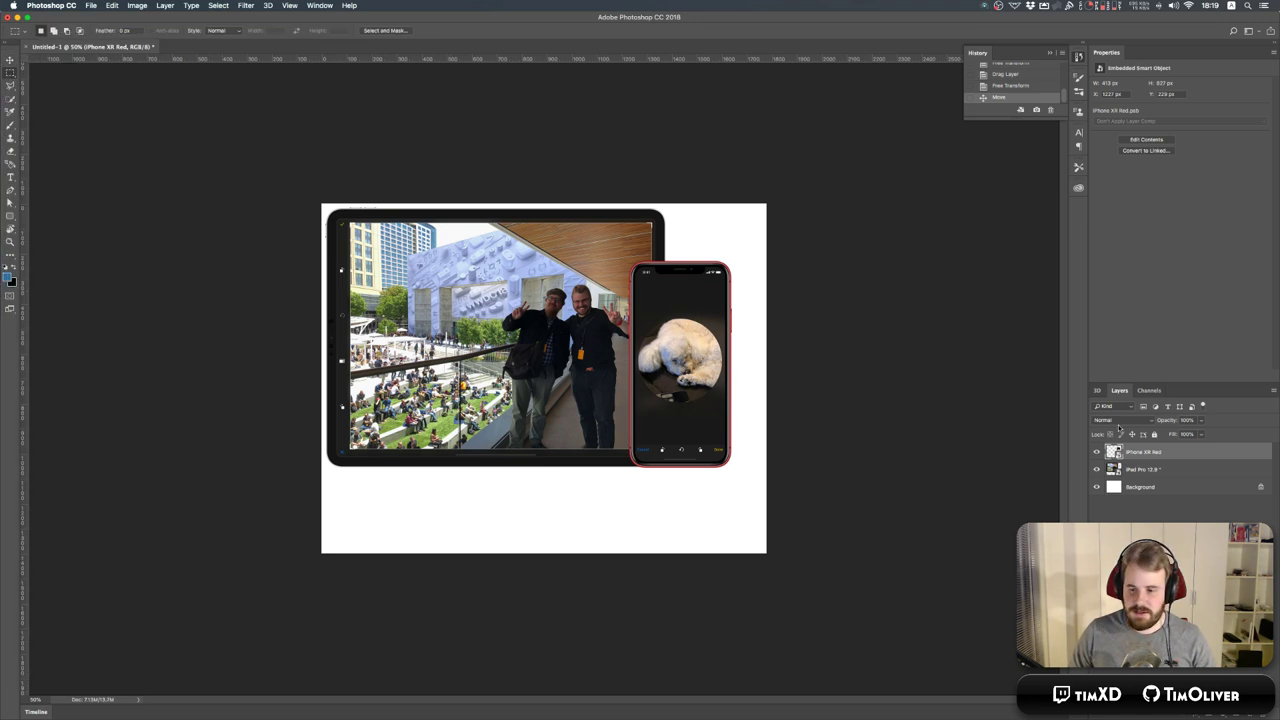
shift+click(1163, 474)
right_click(574, 272)
click(648, 478)
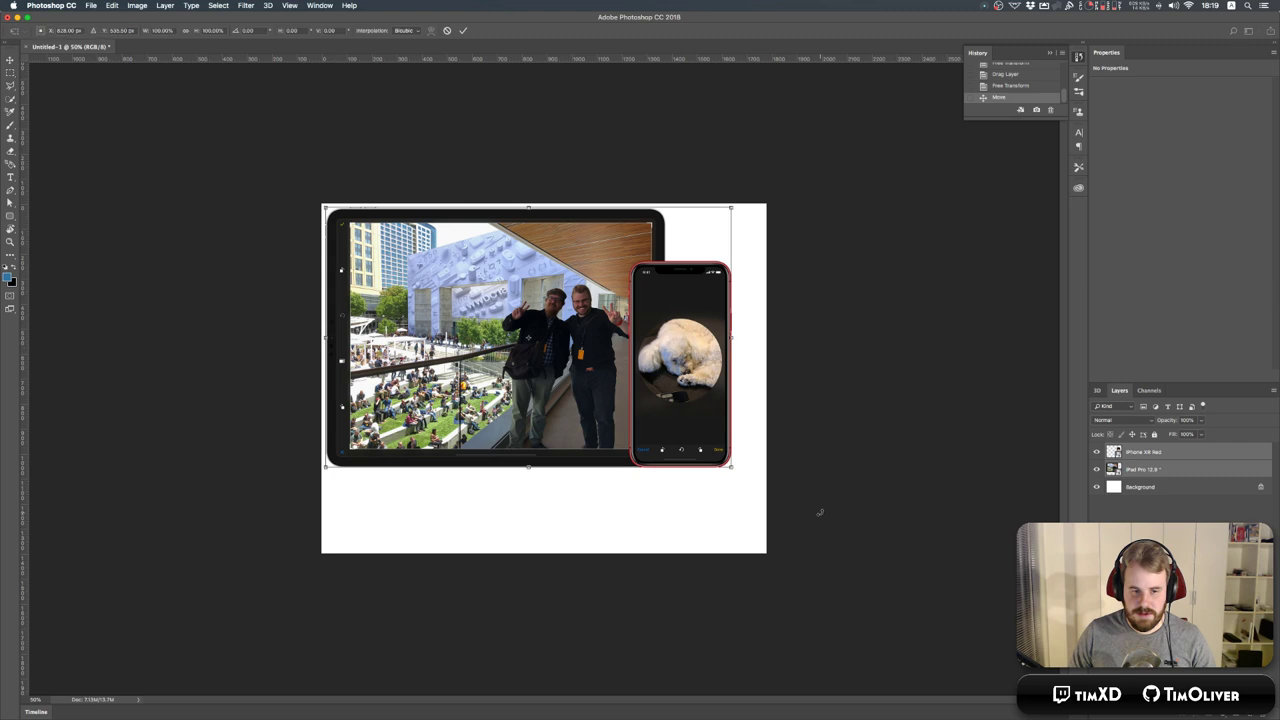
drag(733, 468, 771, 484)
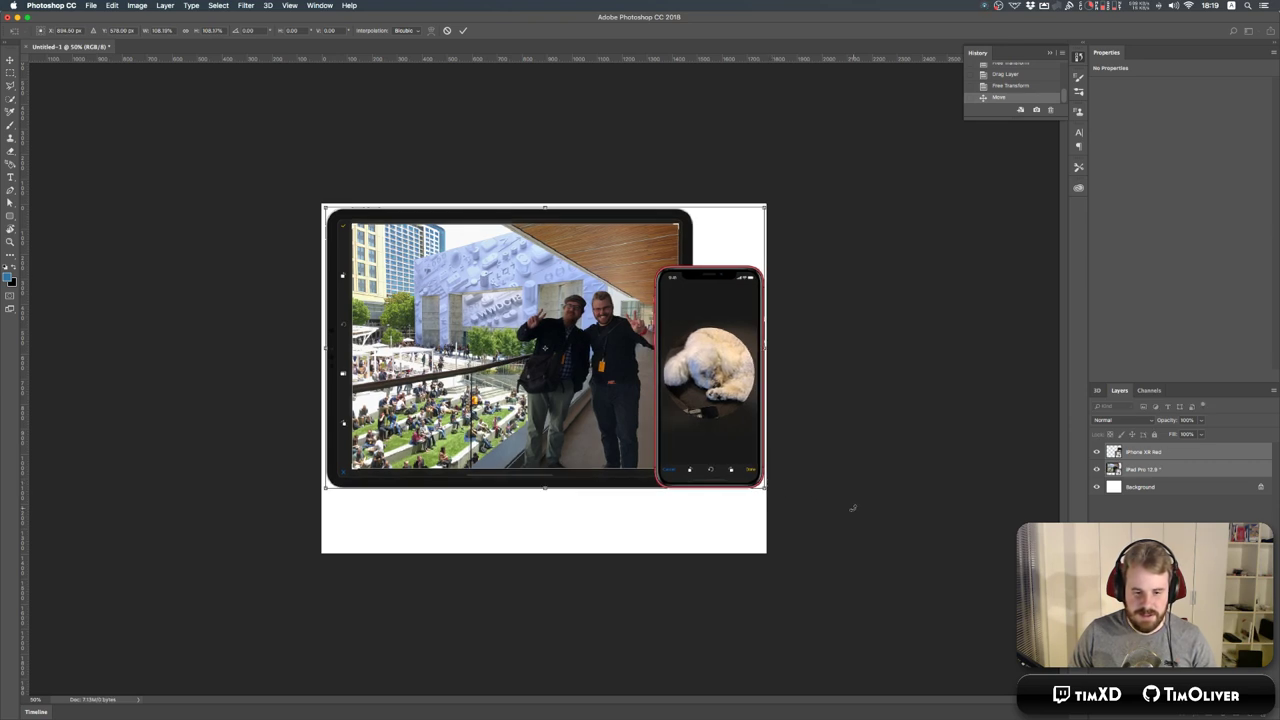
key(Return)
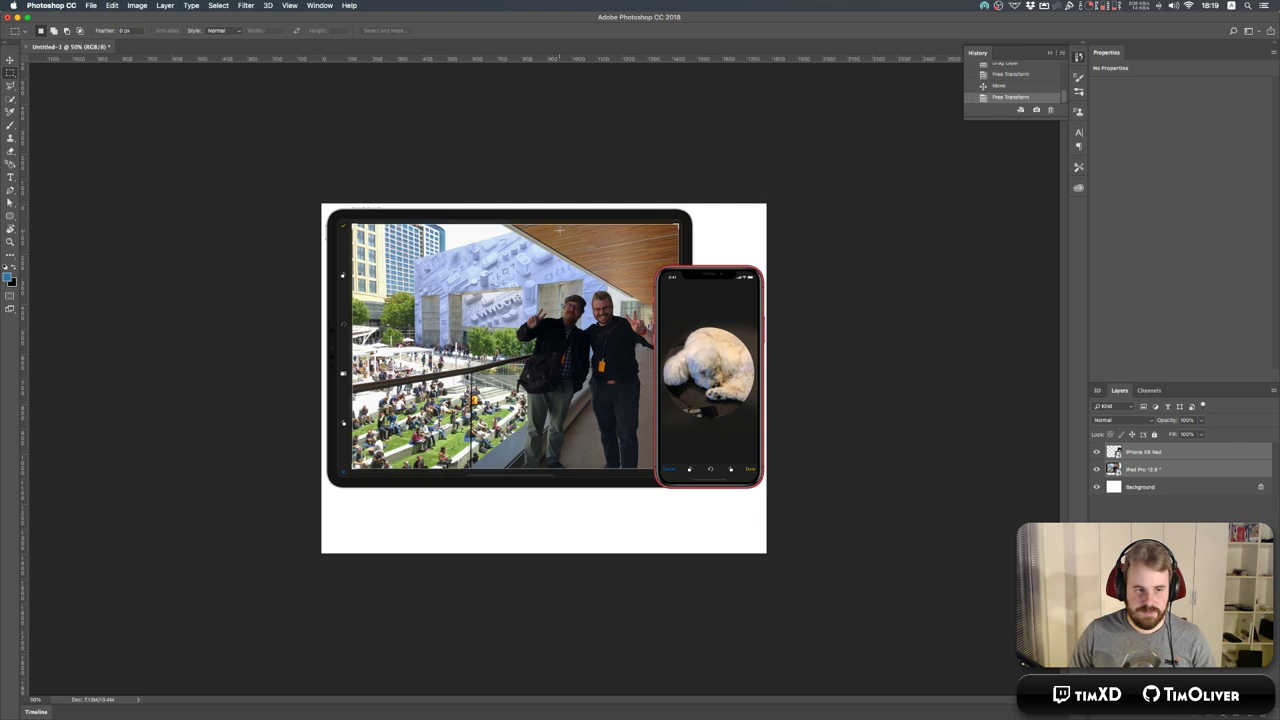
Save the document to the Desktop in Photoshop format as TOCropViewControllerScreenshot.psd.
click(472, 173)
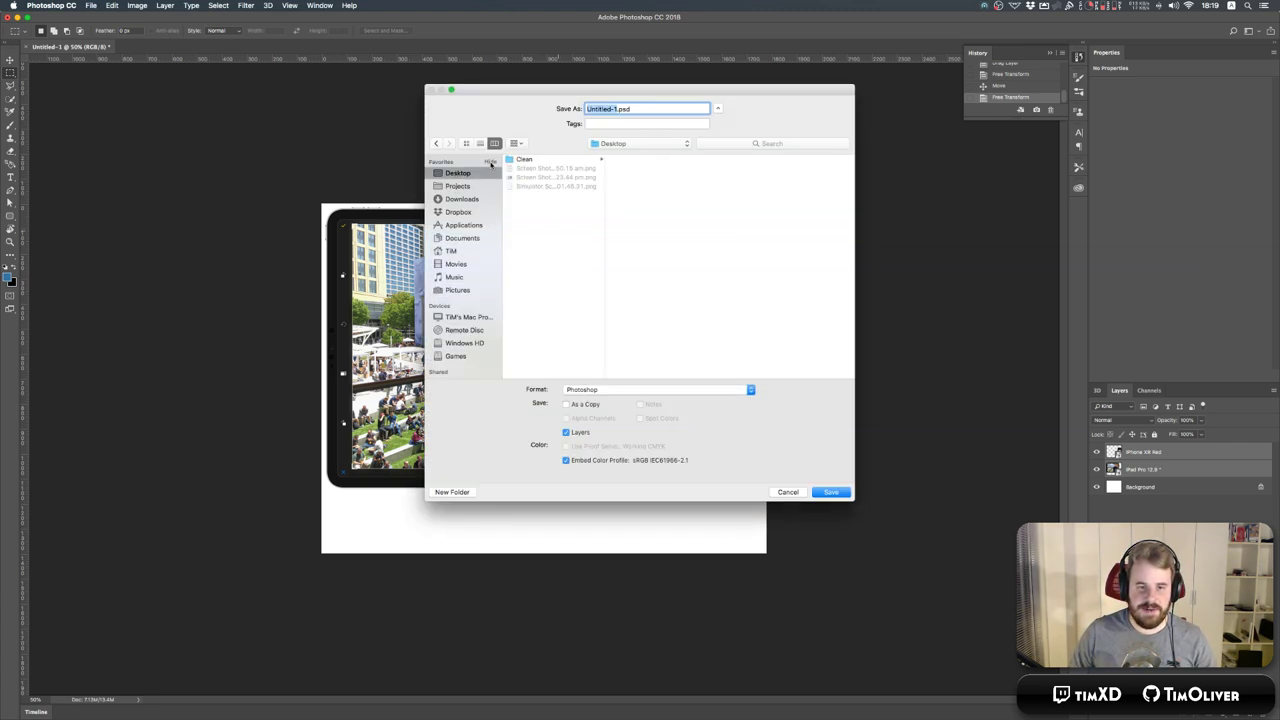
text(iewControllerScreenshot)
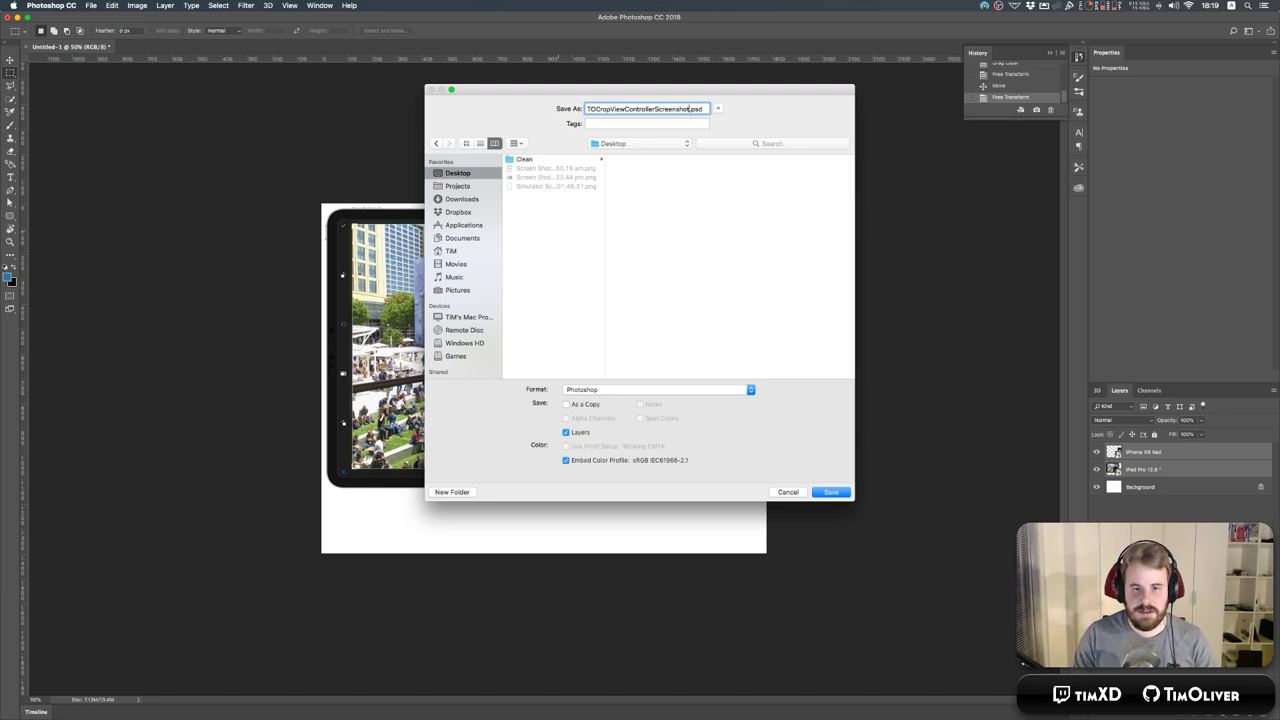
key(Return)
click(769, 323)
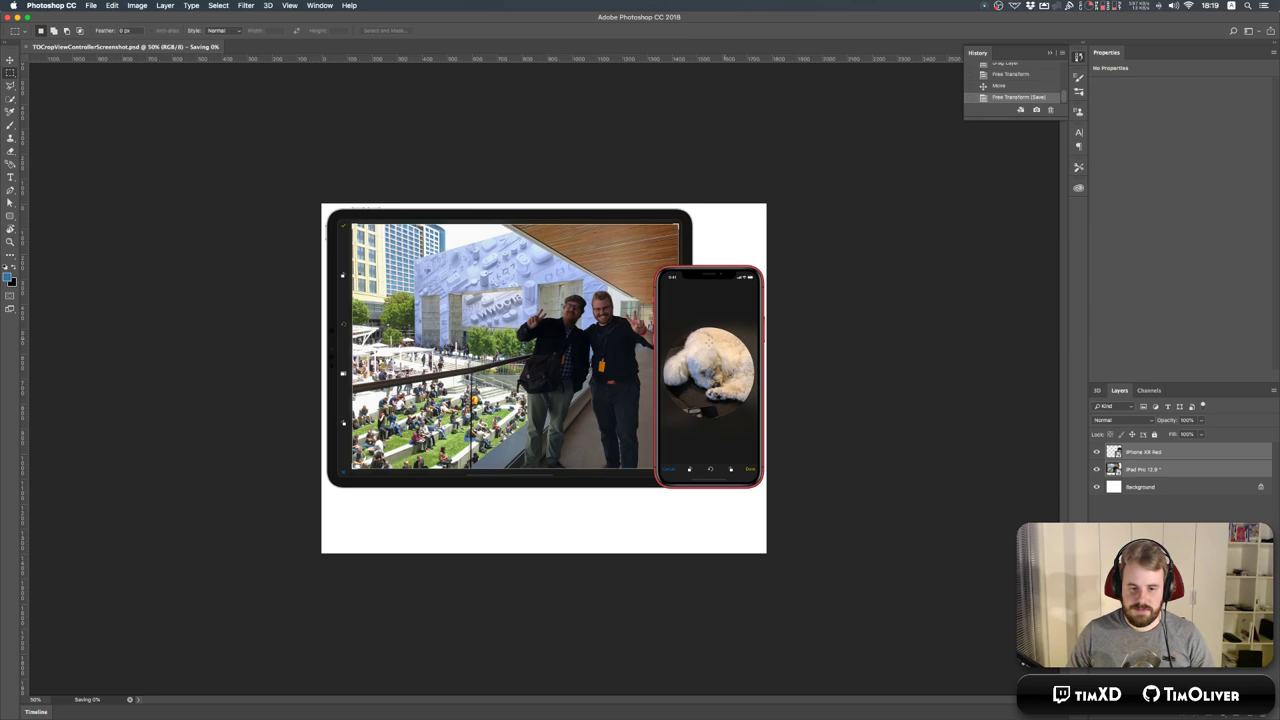
Enlarge both device layers together to about 101% so they reach the canvas's upper-left corner and right edge.
key(super+plus)
key(super+plus)
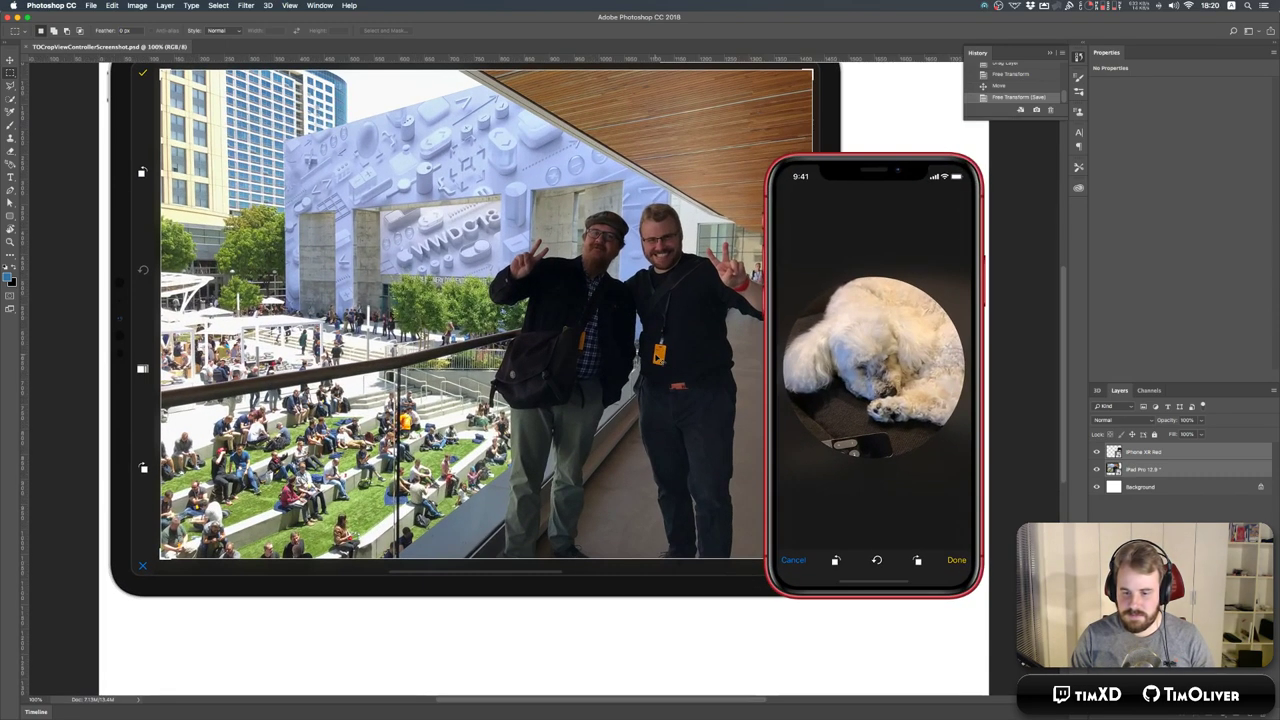
key(super+minus)
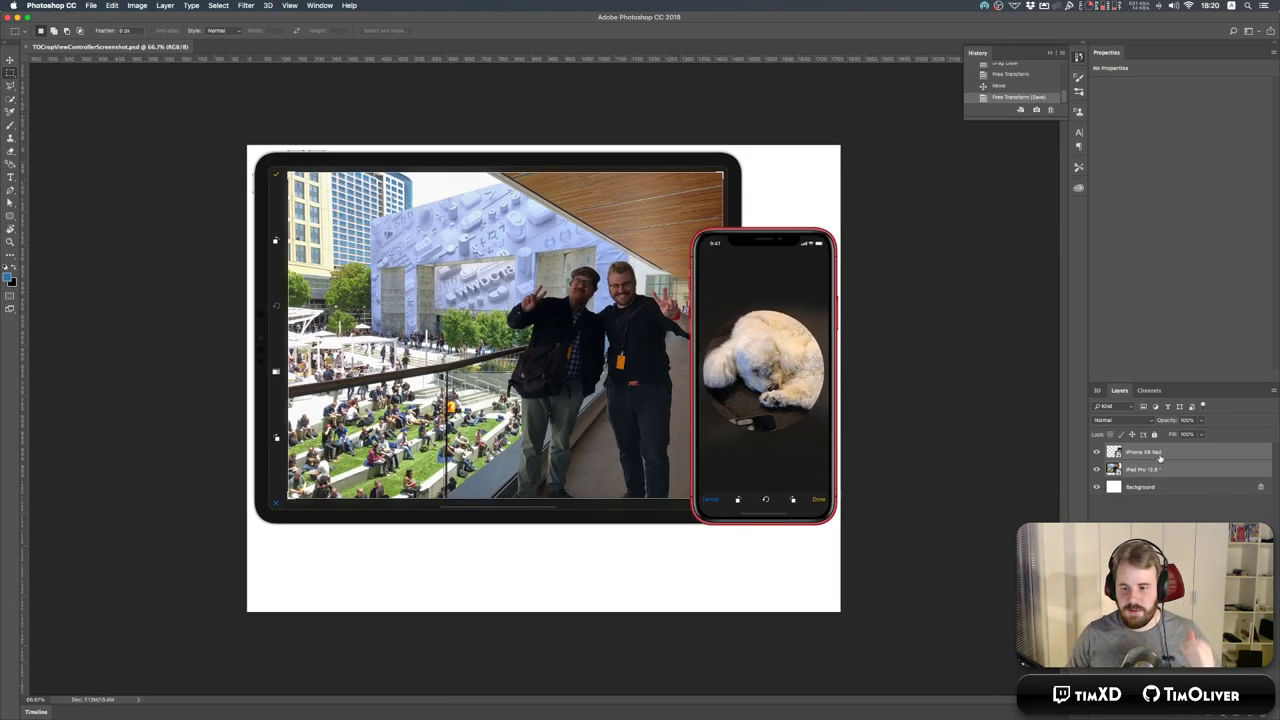
right_click(477, 392)
click(507, 521)
drag(251, 149, 246, 146)
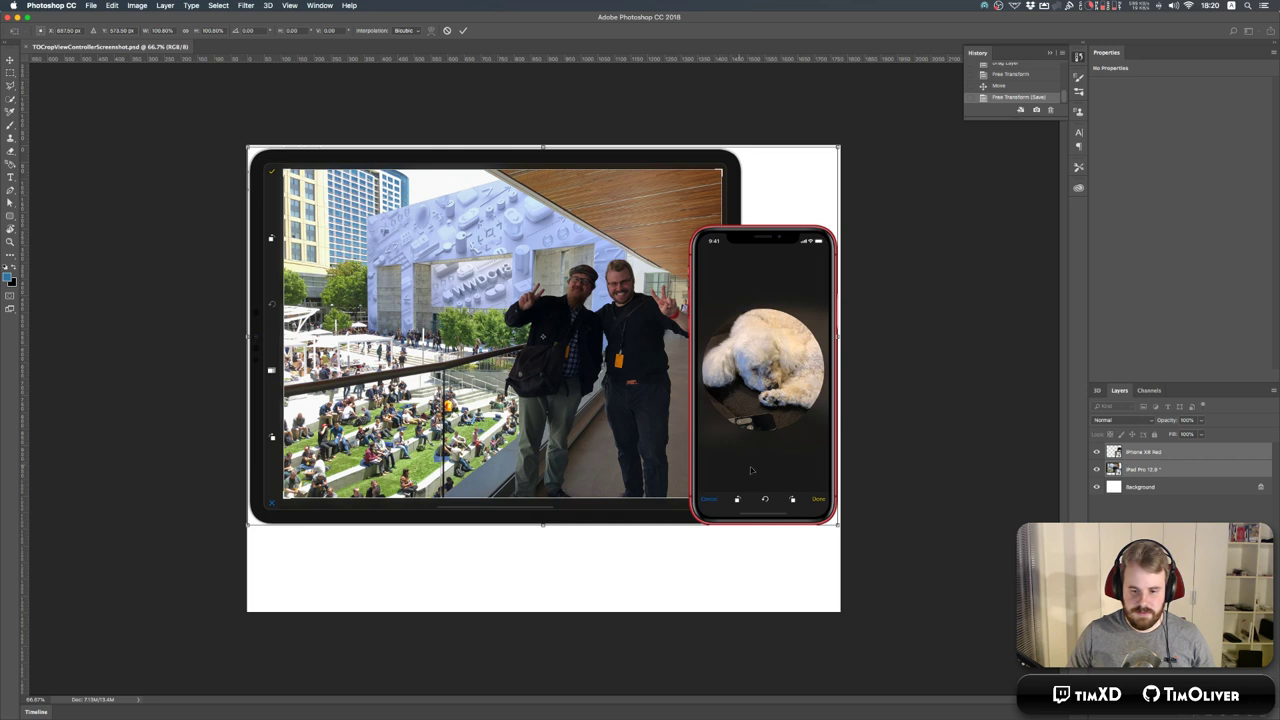
drag(840, 526, 843, 528)
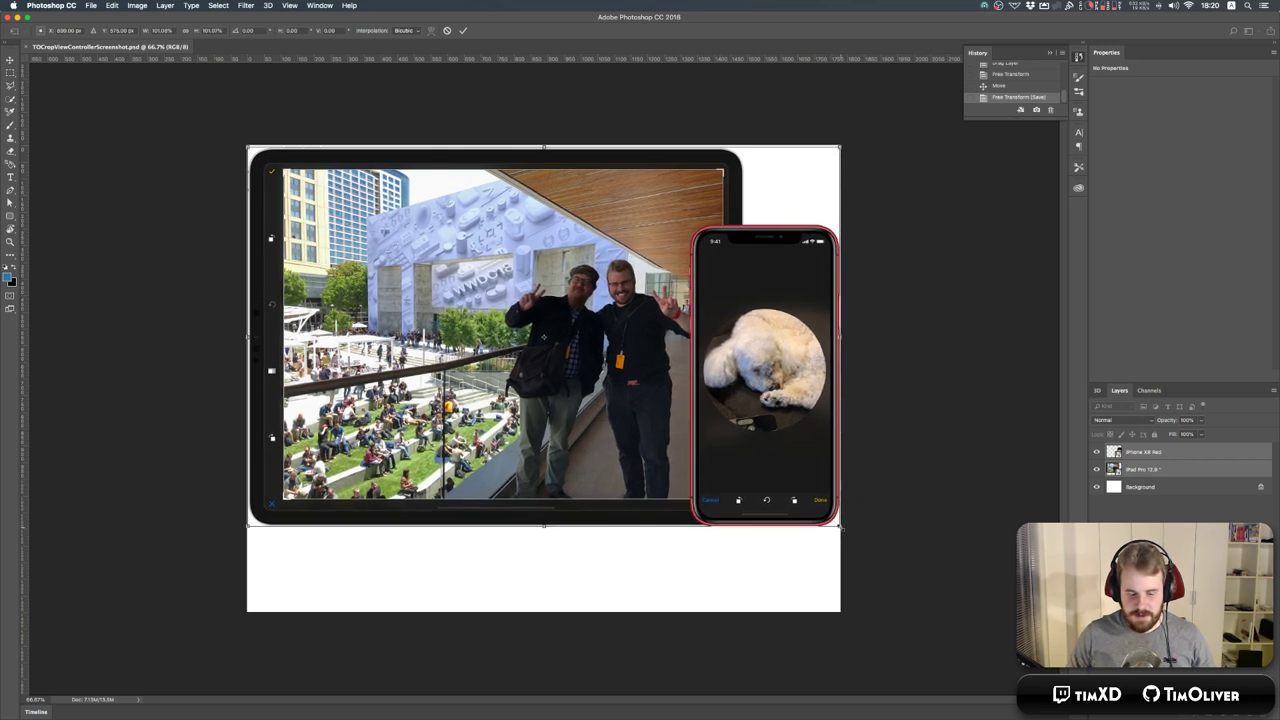
key(Return)
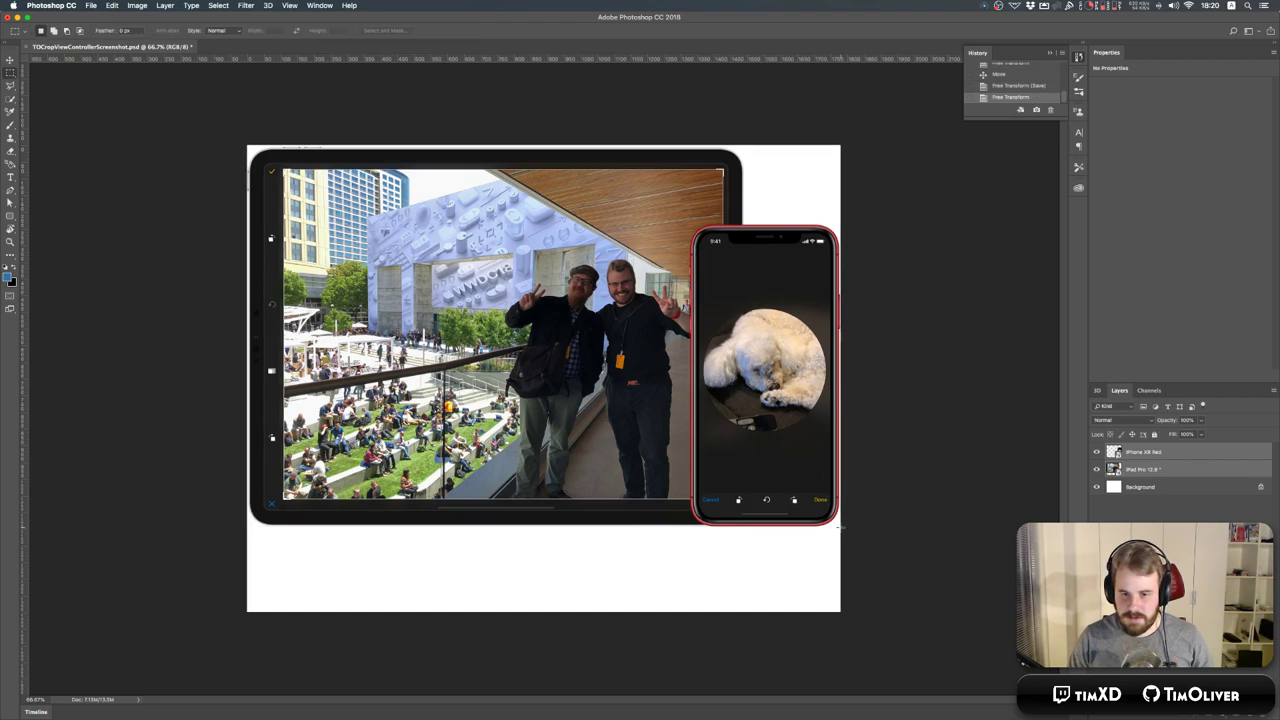
Inspect the iPhone's right edge against the canvas boundary up close, and check the iPad's left side at 100%.
key(super+equal)
key(super+equal)
key(super+equal)
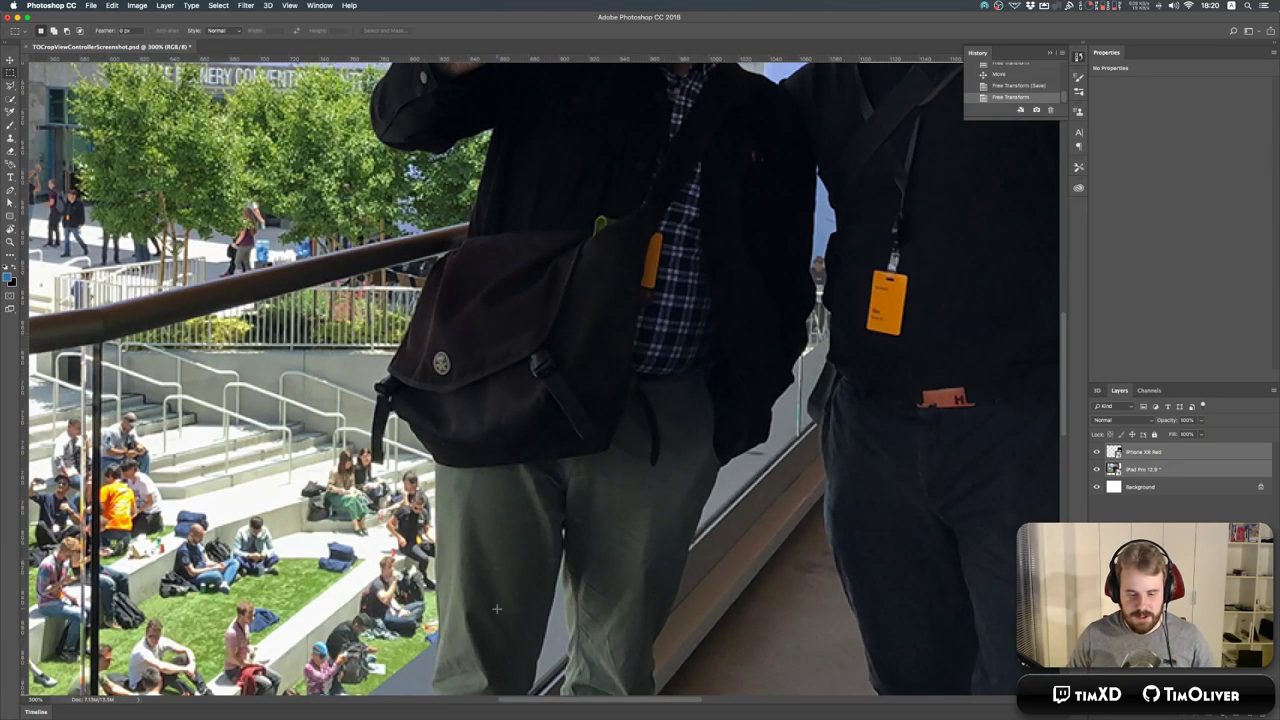
drag(586, 700, 837, 681)
scroll(745, 432, up, 6)
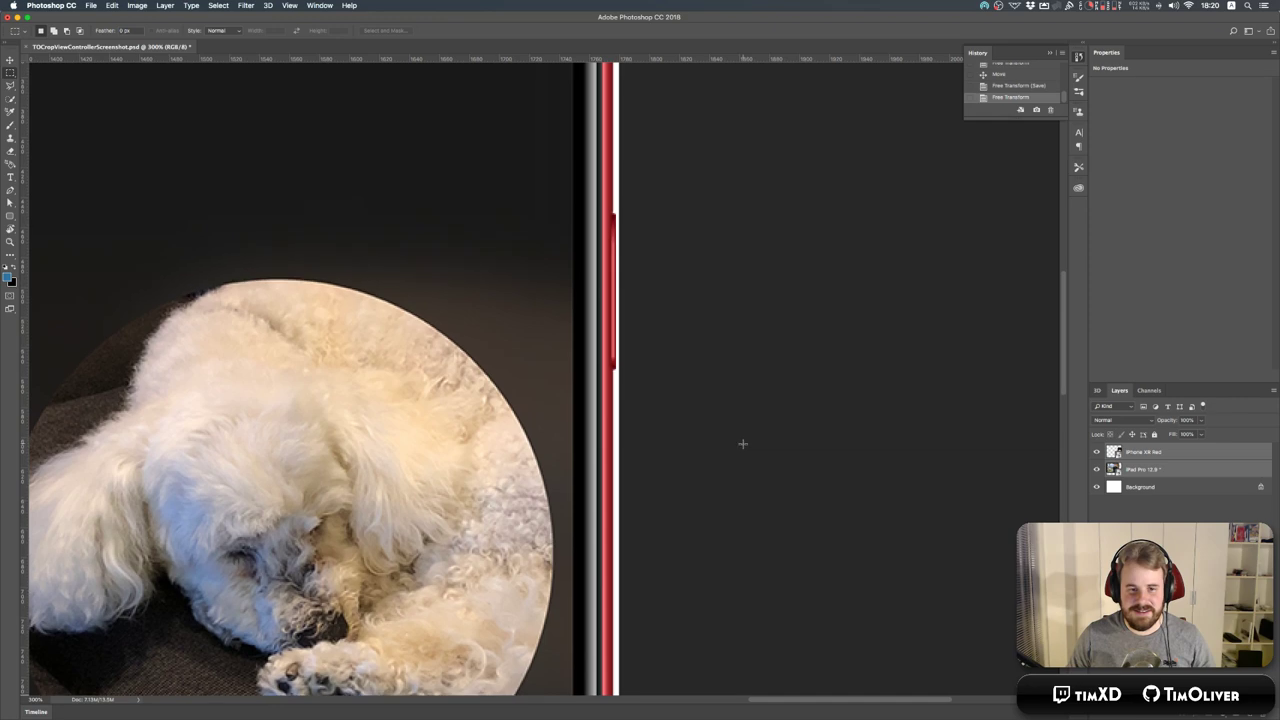
key(super+minus)
key(super+minus)
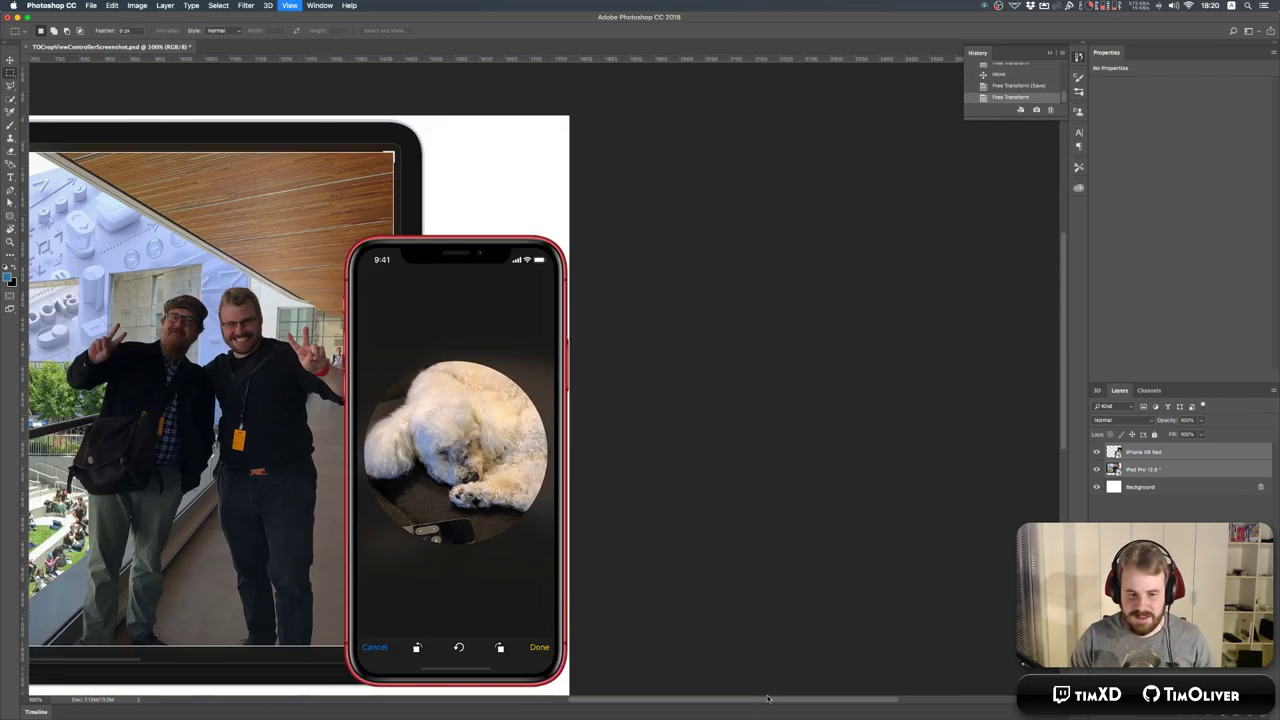
drag(770, 700, 529, 708)
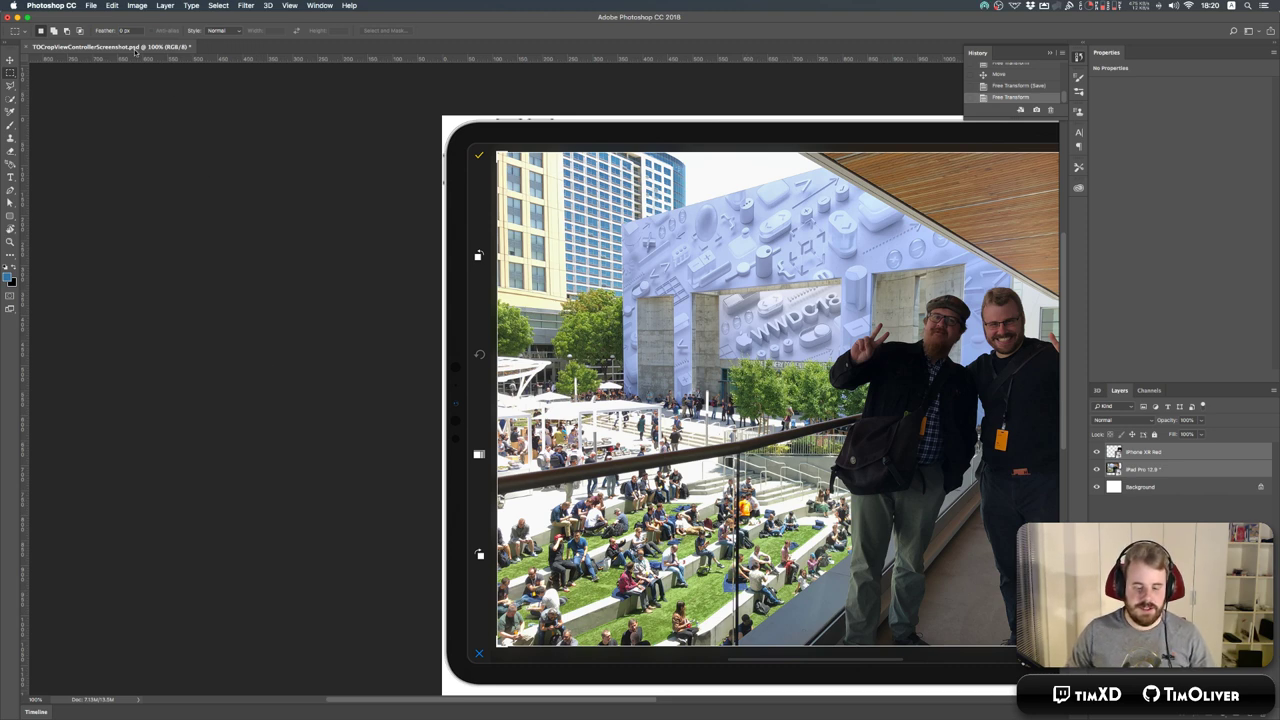
Crop the canvas to a full-width area about 1780 by 1151 px around both devices, removing the empty space beneath them, and deselect.
key(super+minus)
drag(244, 142, 1045, 528)
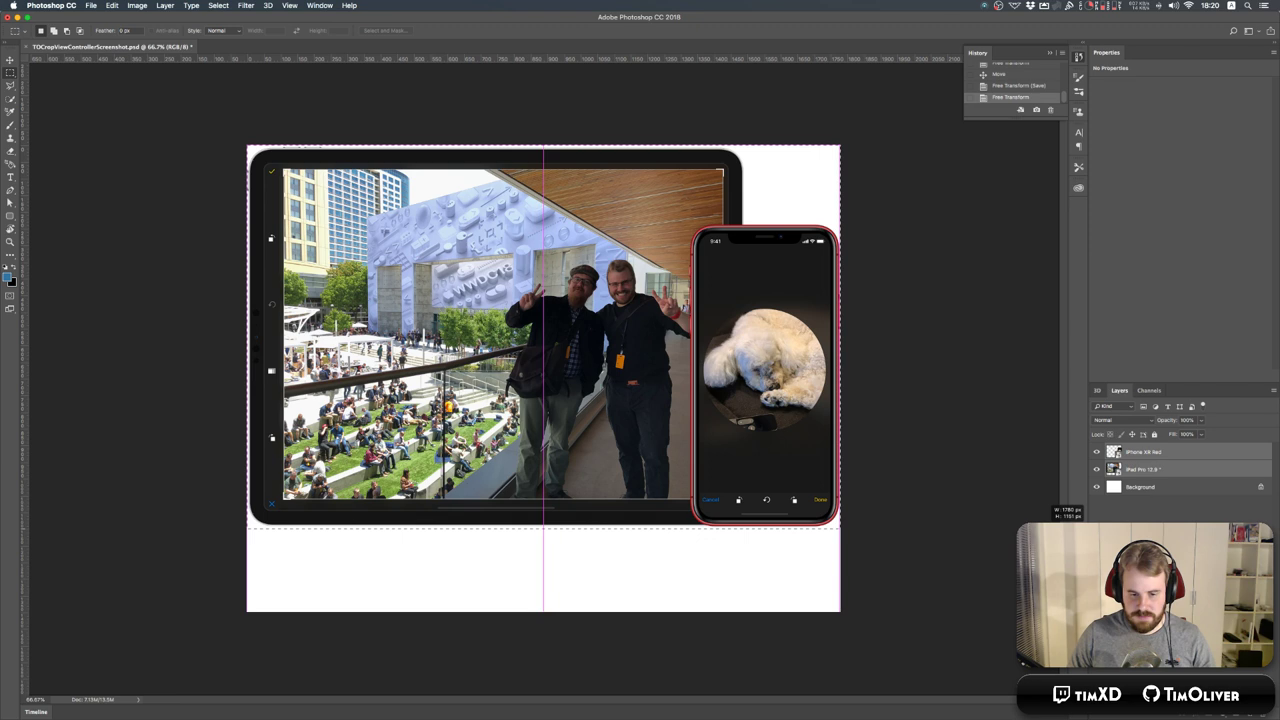
click(137, 5)
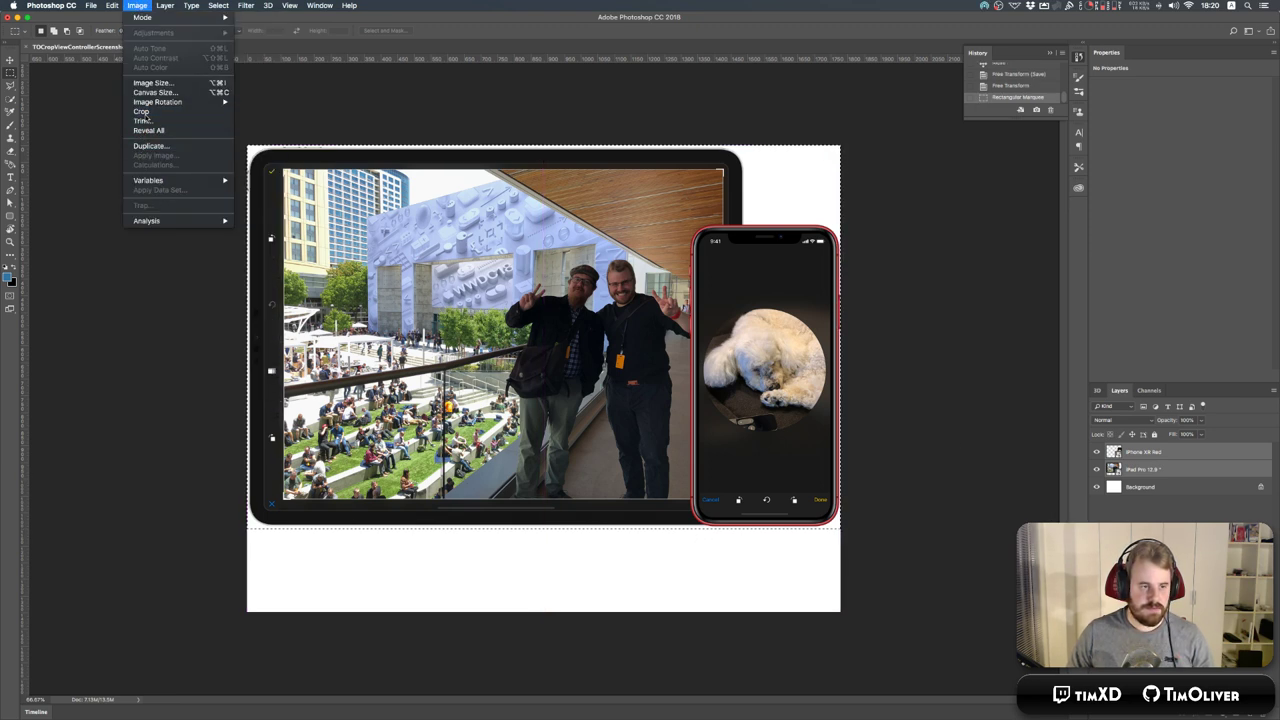
click(141, 111)
click(858, 175)
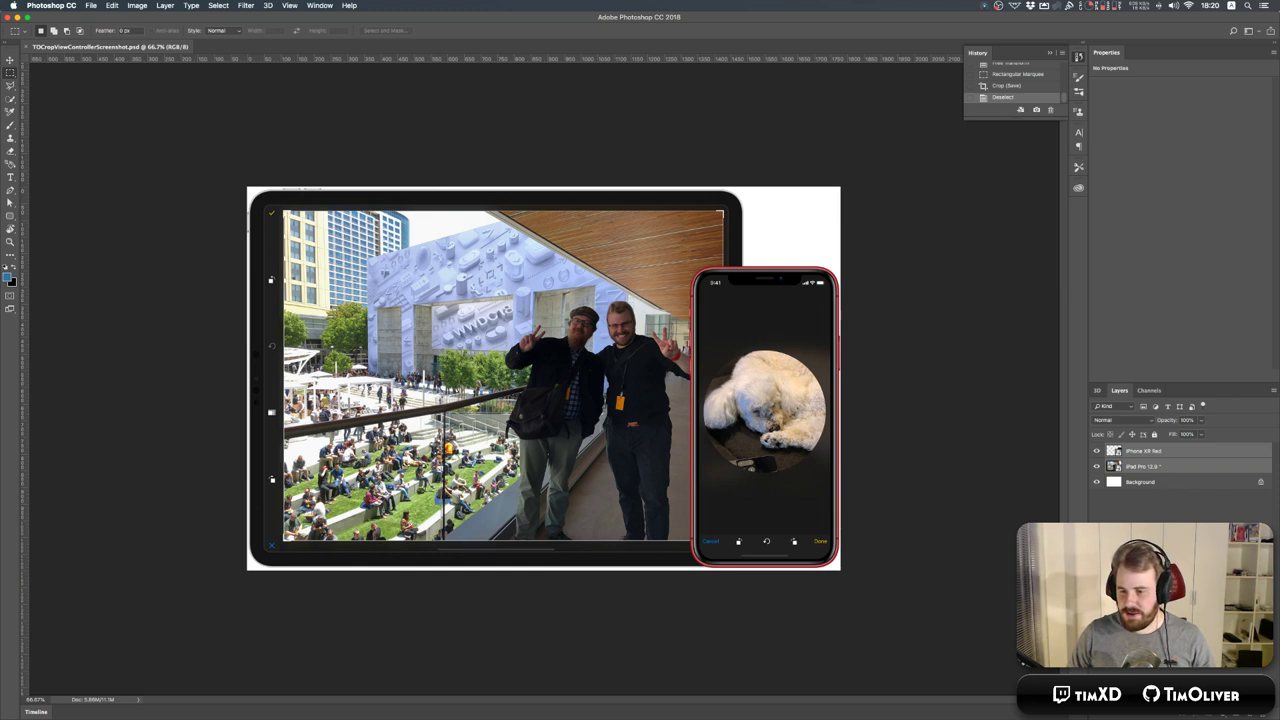
Add a black Multiply drop shadow at 90° to the iPad Pro layer and shorten the shadow's distance.
click(1188, 540)
double_click(1193, 470)
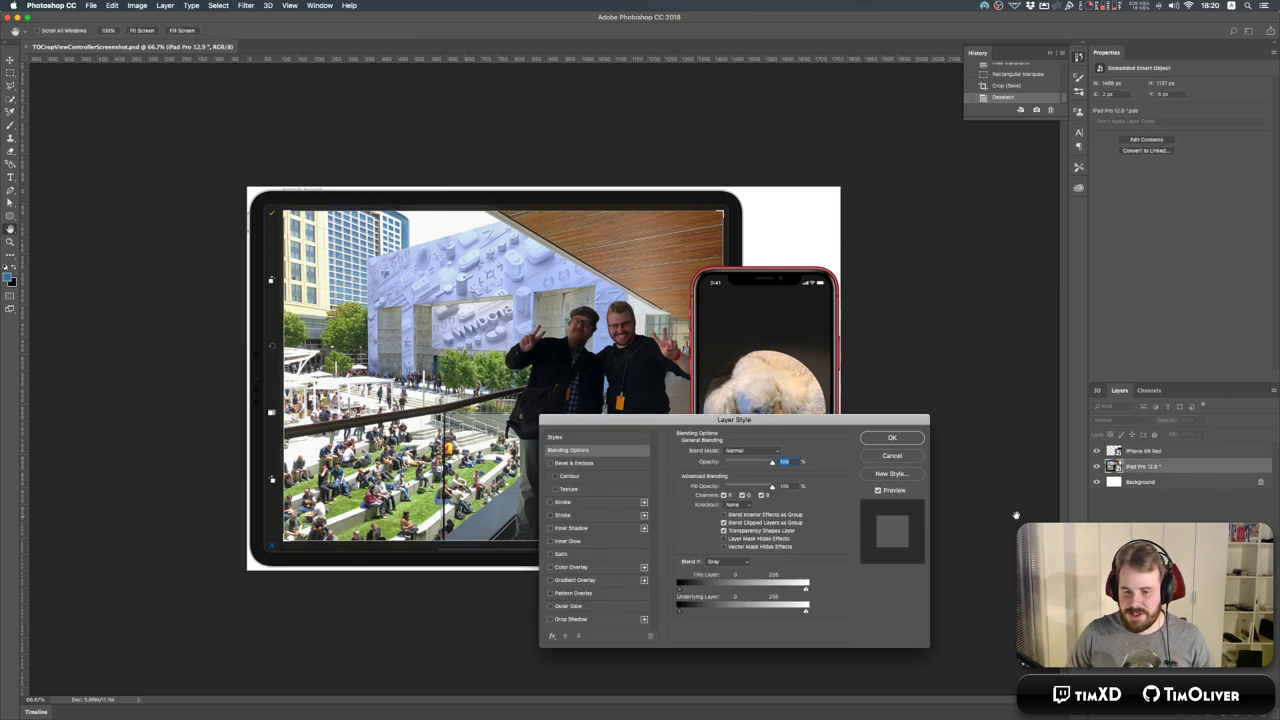
click(550, 619)
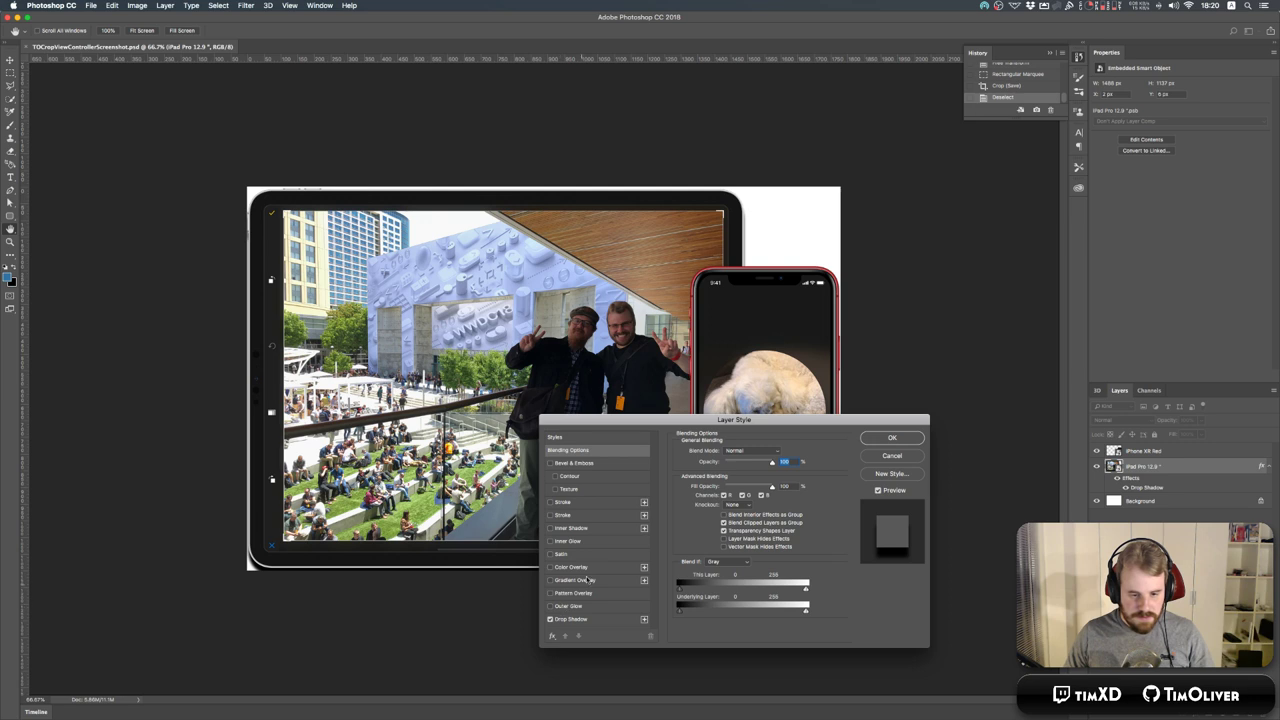
click(570, 619)
drag(650, 539, 737, 310)
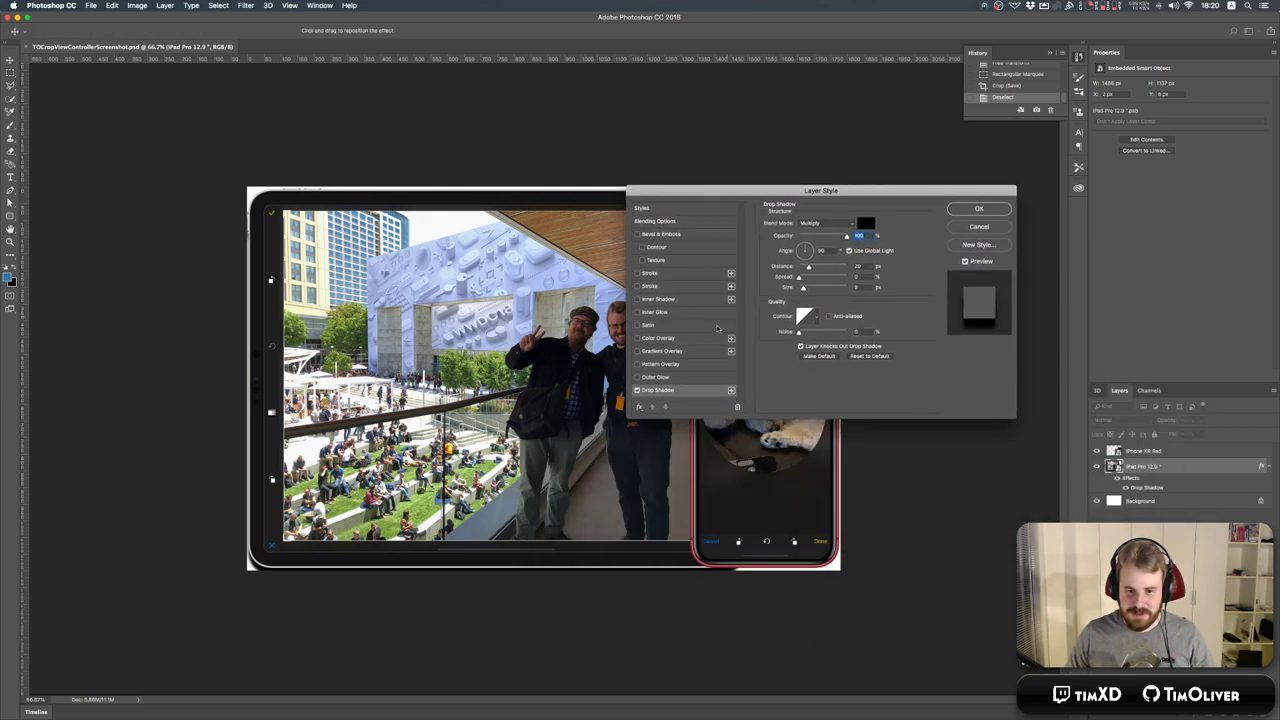
drag(807, 268, 801, 269)
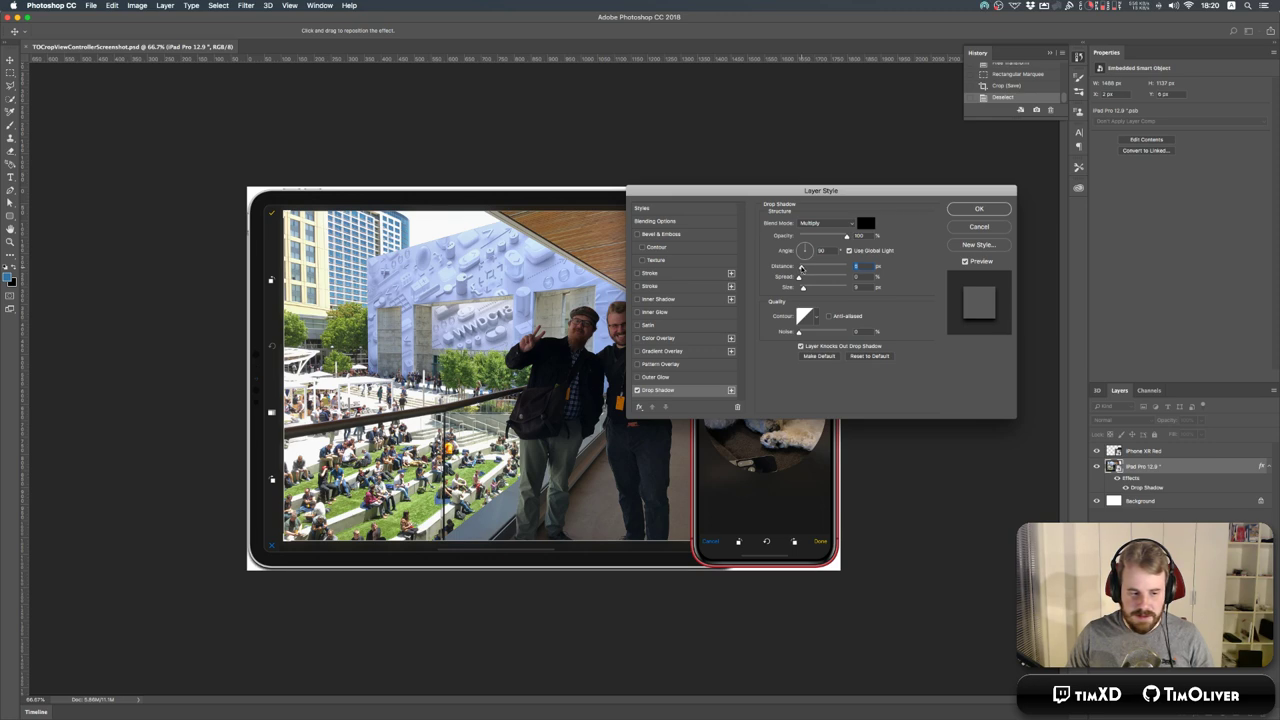
click(137, 6)
click(137, 6)
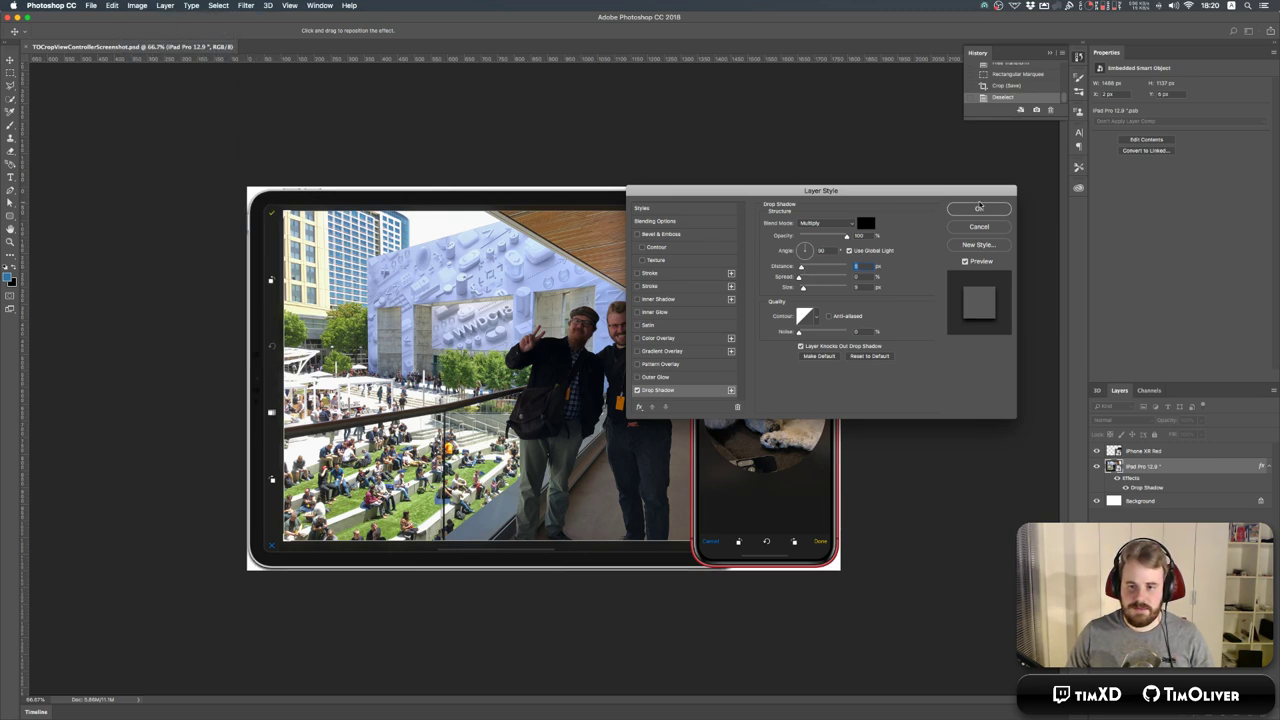
Extend the canvas height to 1160 px, anchored at its upper edge, and make the whole Background layer white.
click(137, 5)
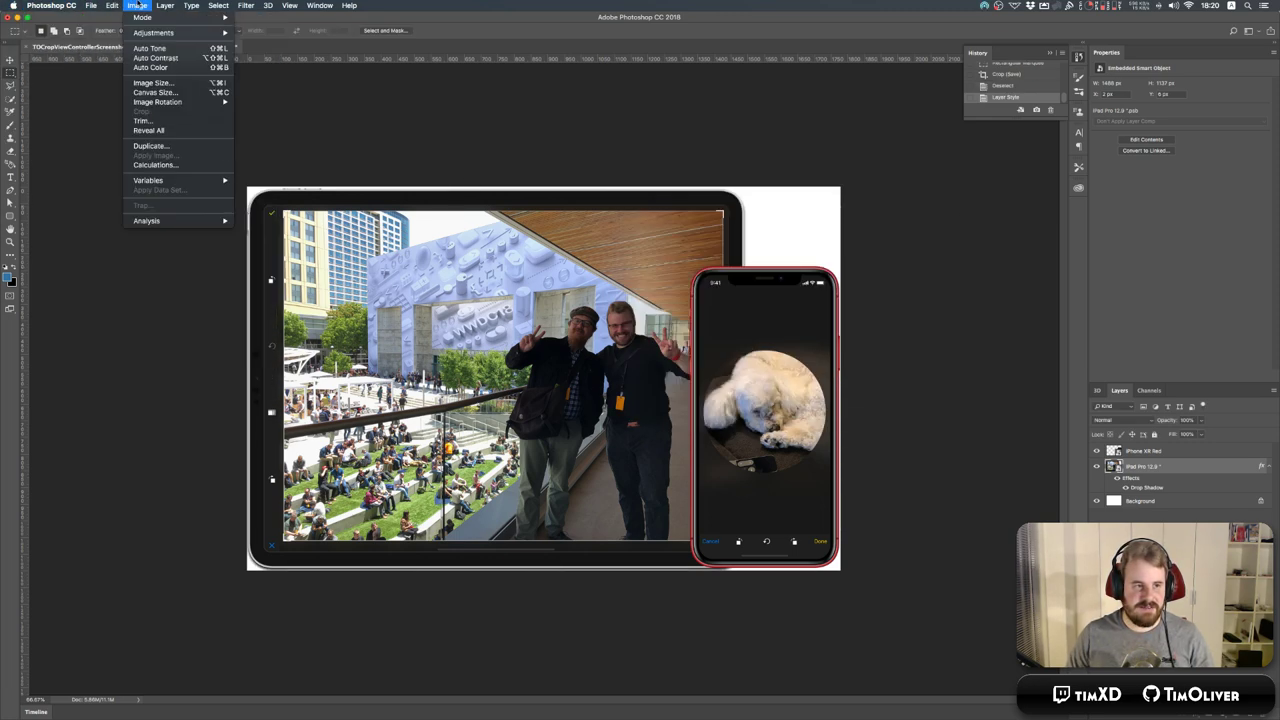
click(155, 92)
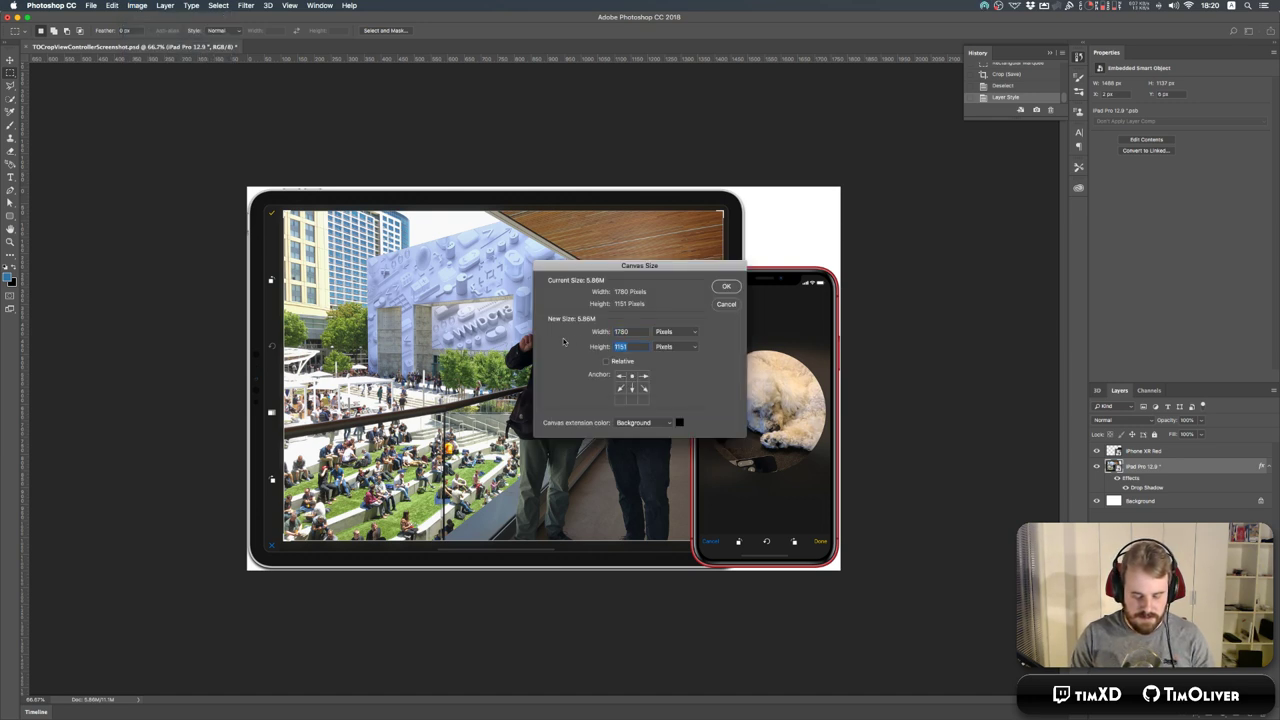
key(Return)
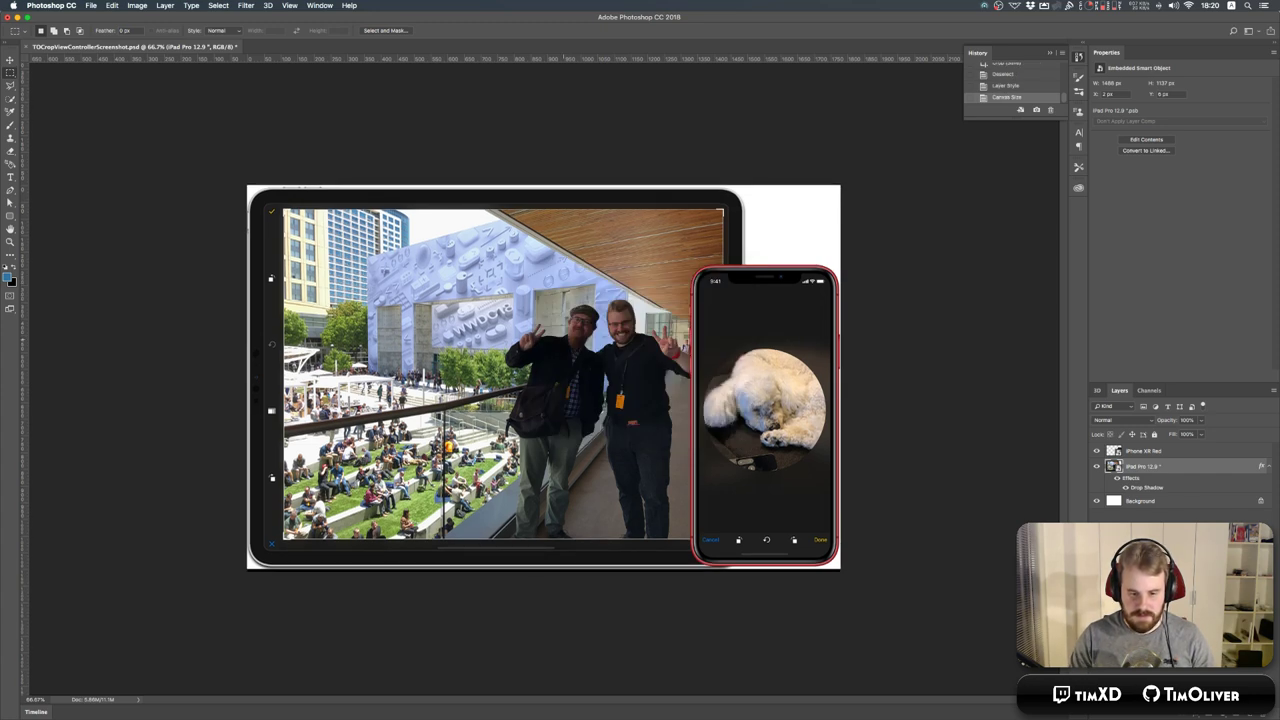
key(super+1)
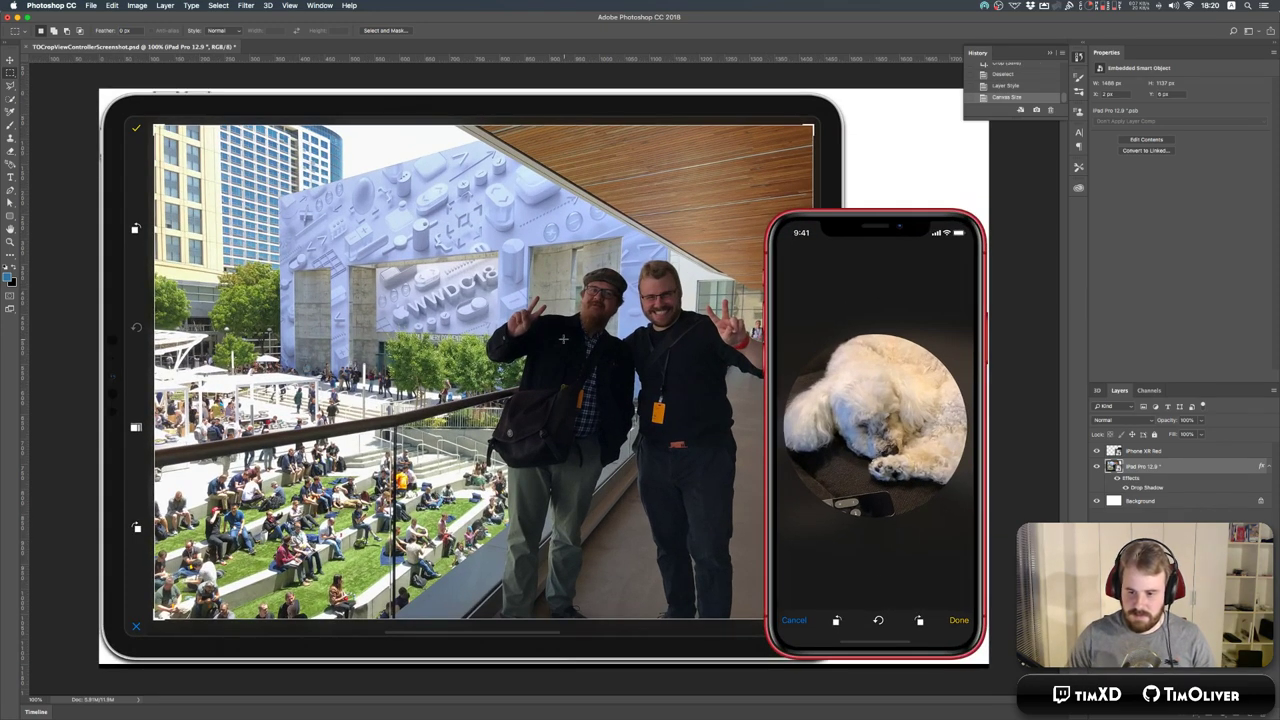
click(1127, 502)
key(super+BackSpace)
key(super+BackSpace)
key(super+i)
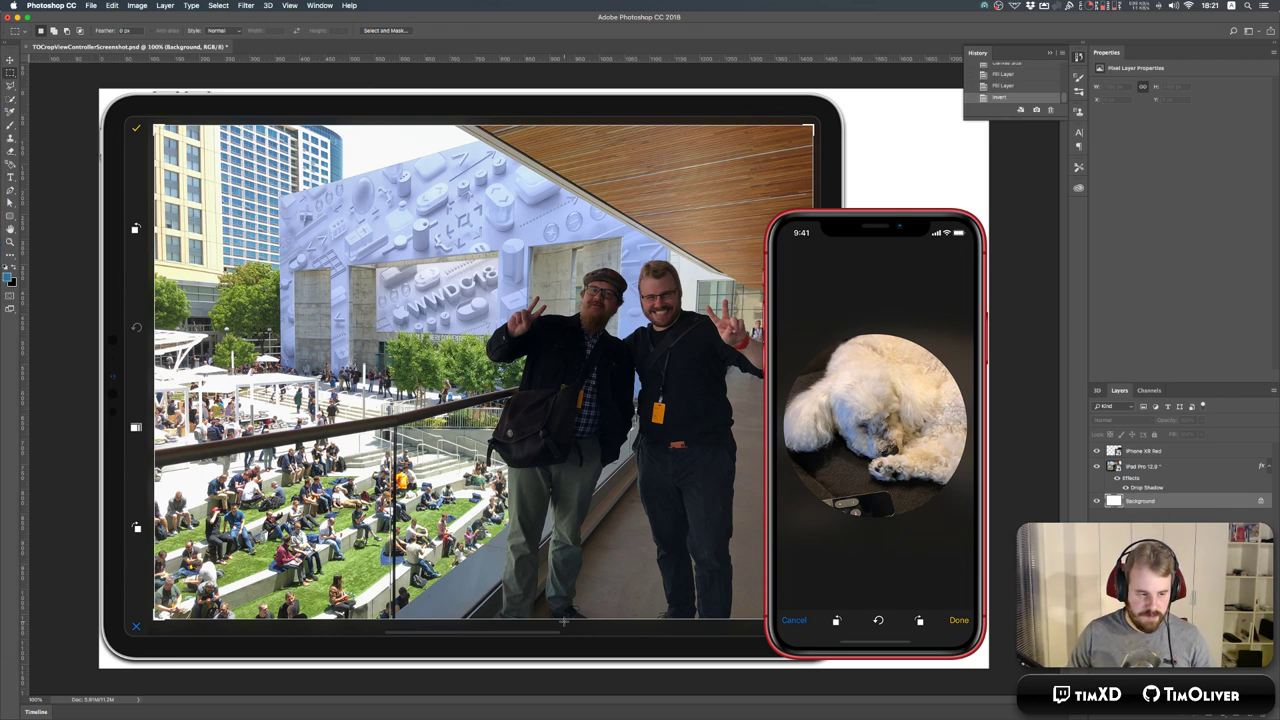
Widen the canvas to 1800 px from the centre and make the extended Background layer solid white.
click(137, 5)
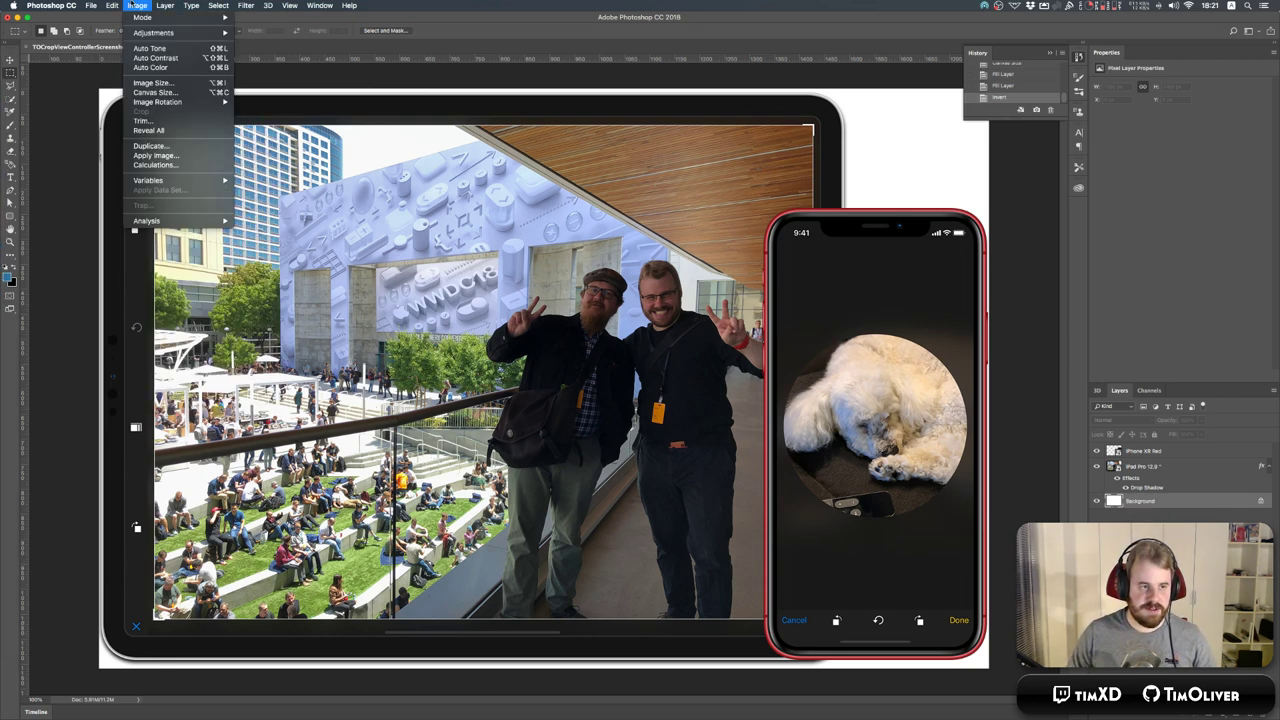
click(155, 92)
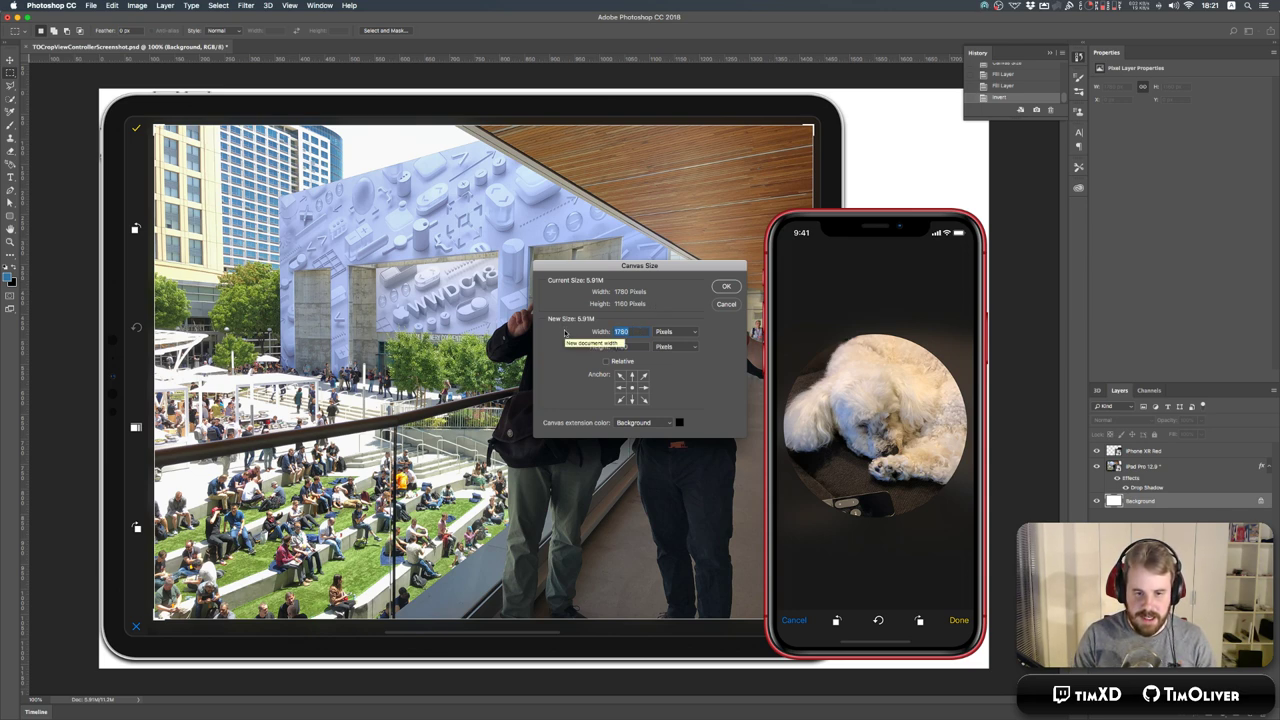
text(1800)
key(Return)
key(alt+BackSpace)
key(super+i)
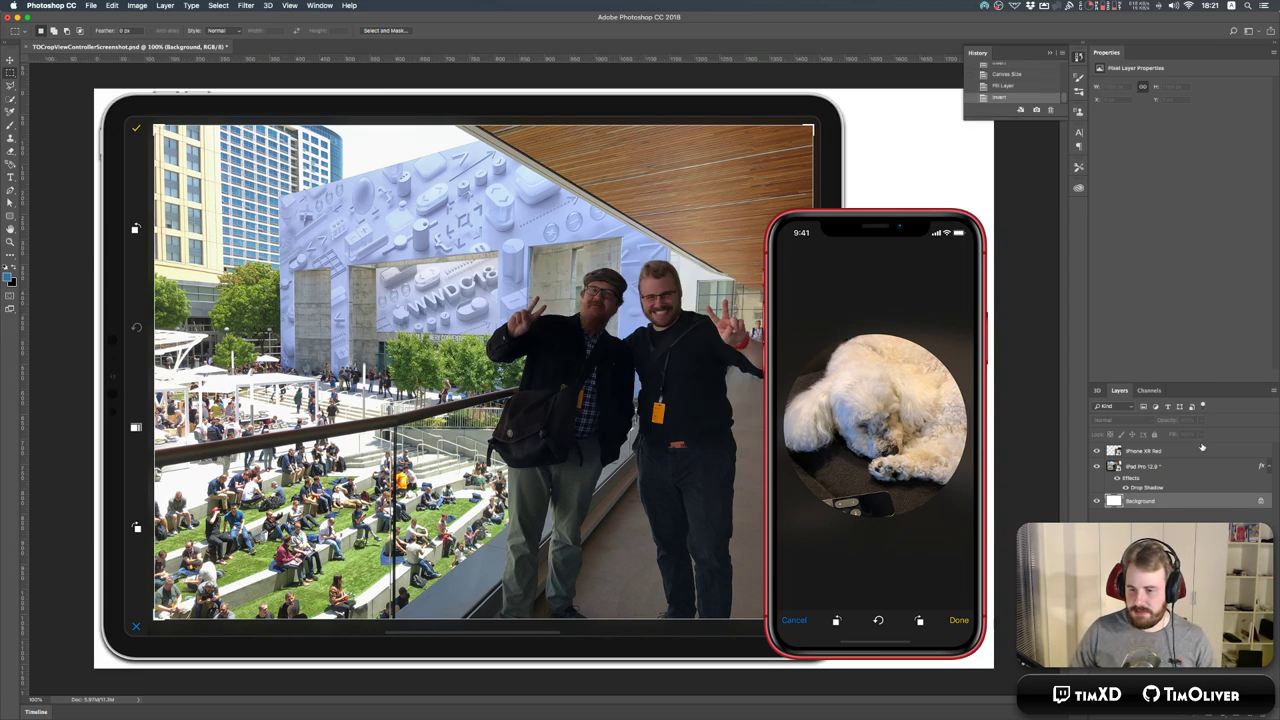
Lower the opacity of the iPad Pro layer's drop shadow to about 40%.
click(1216, 467)
double_click(1216, 467)
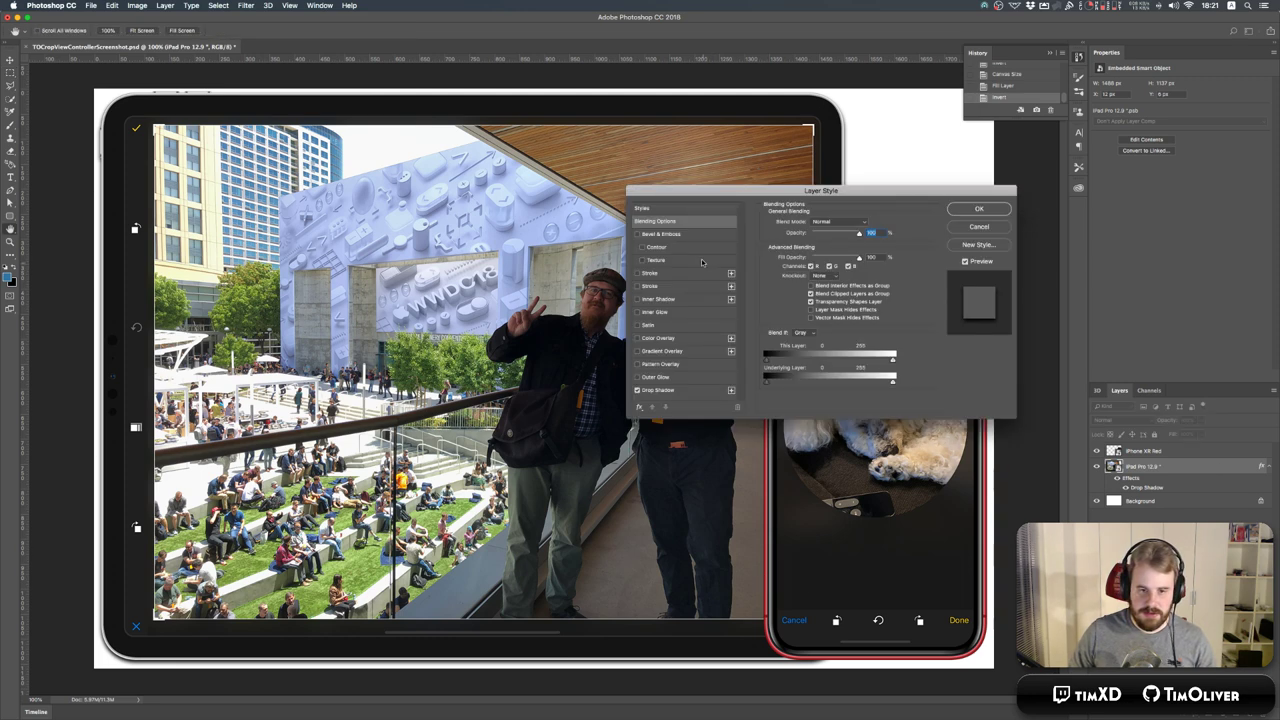
click(670, 389)
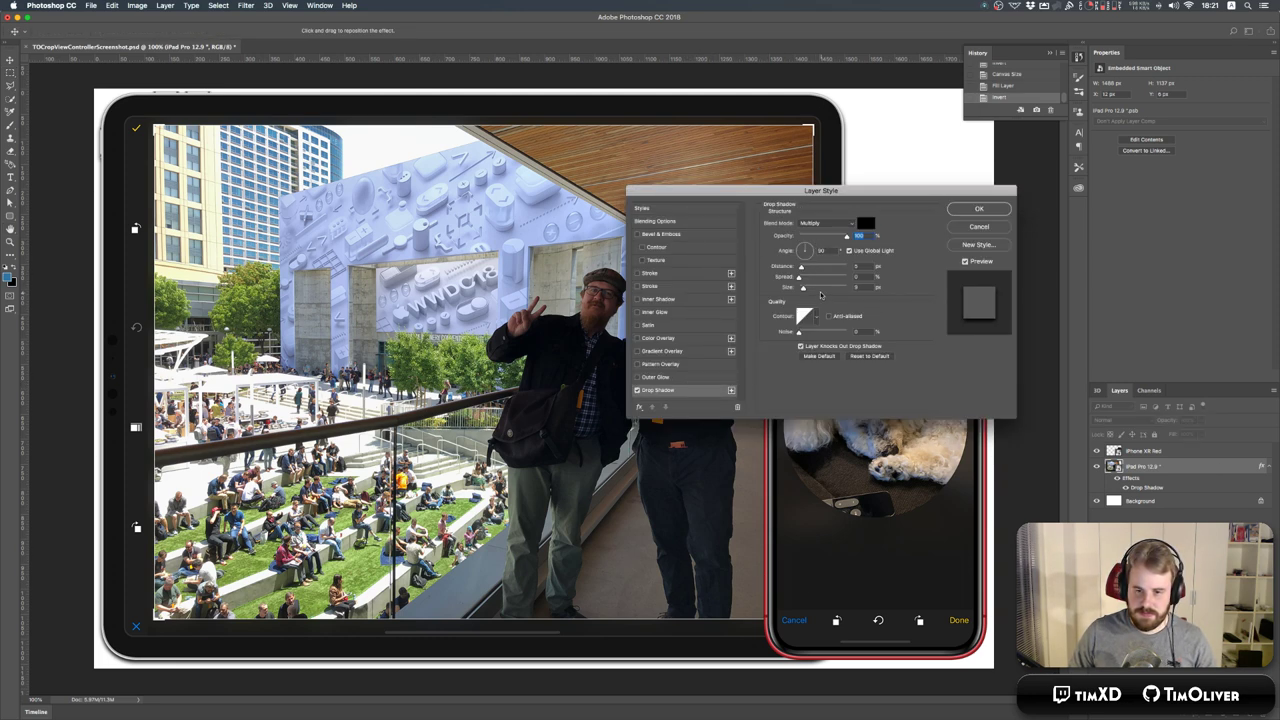
drag(842, 237, 818, 238)
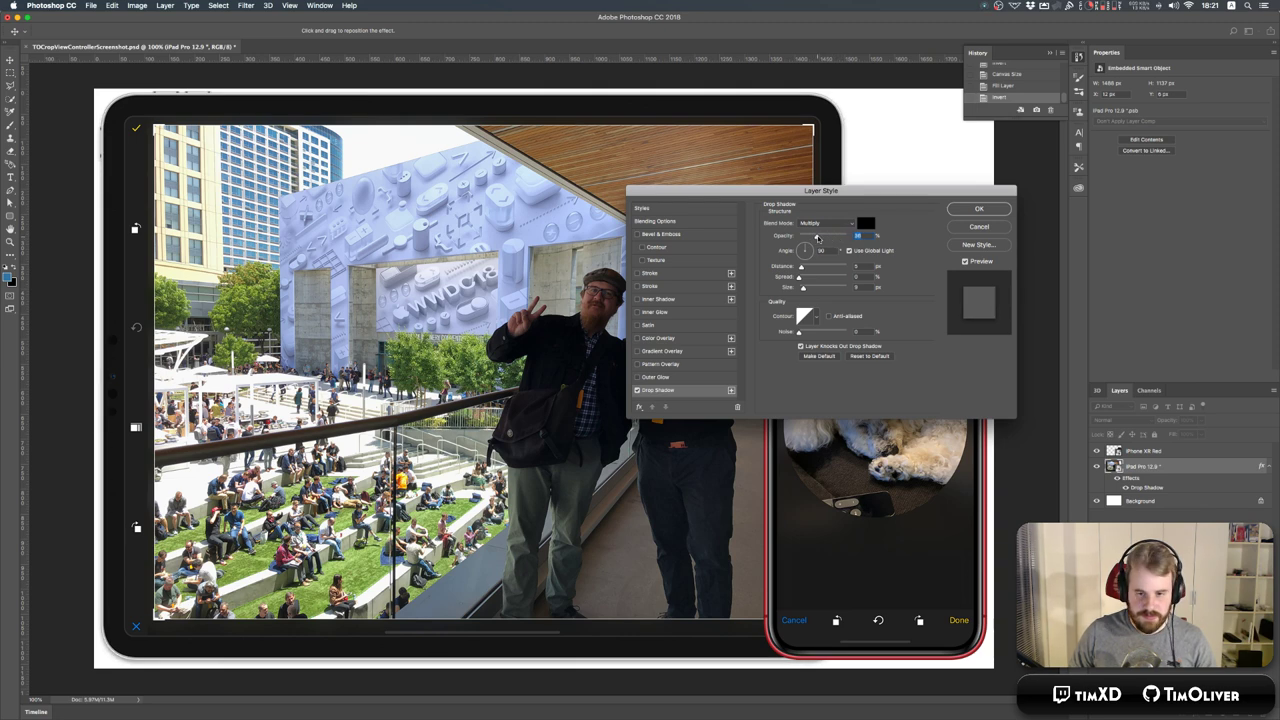
click(1003, 207)
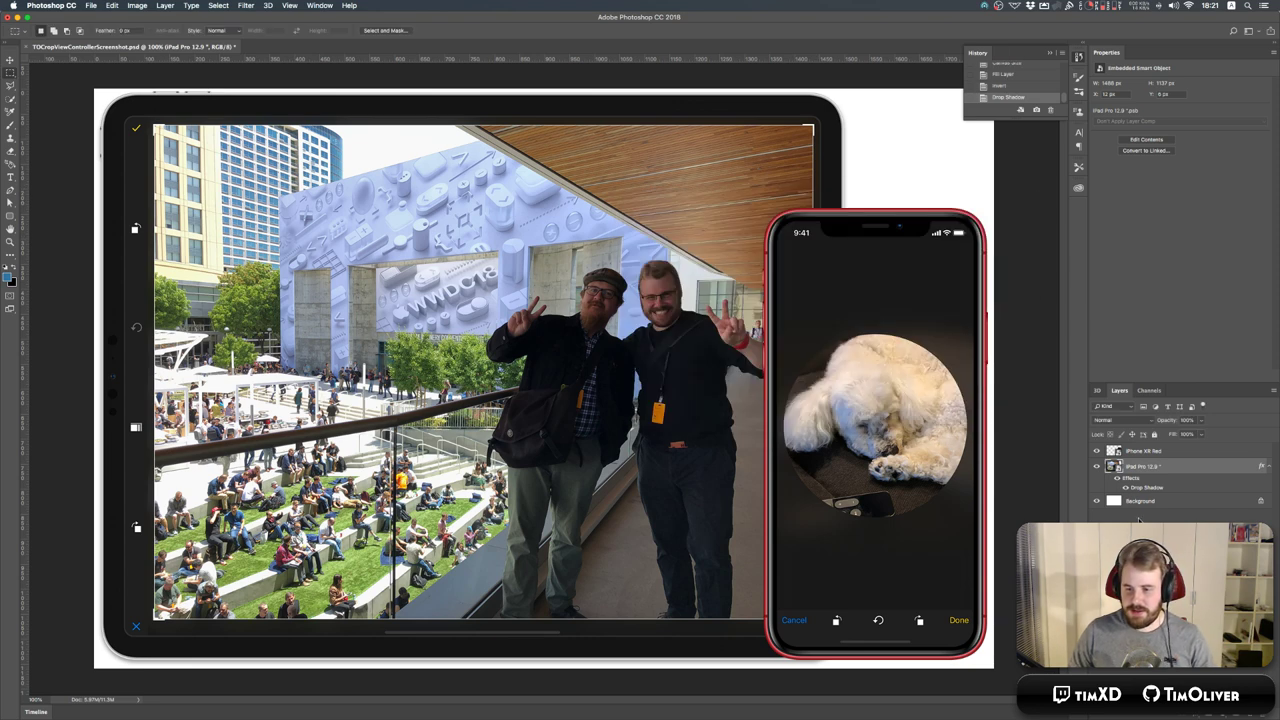
Copy the iPad Pro layer's drop shadow style to the iPhone XR layer and save the document.
right_click(1174, 467)
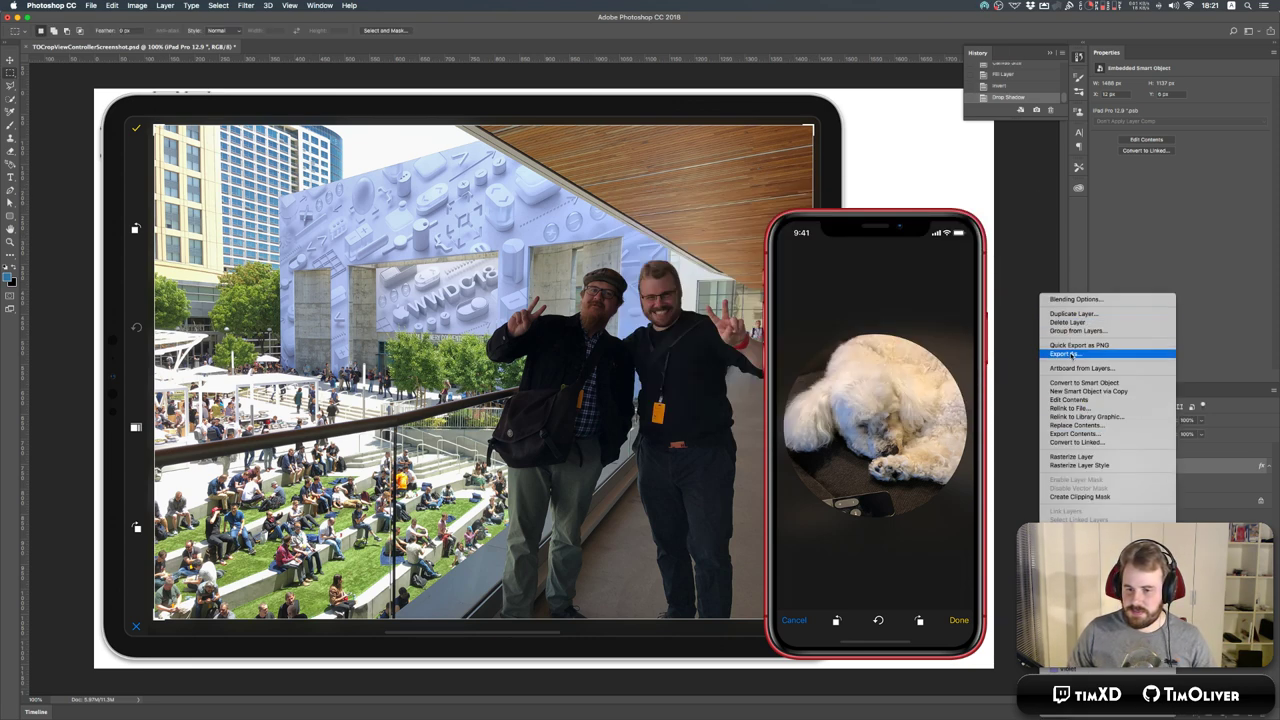
click(1070, 534)
right_click(1178, 452)
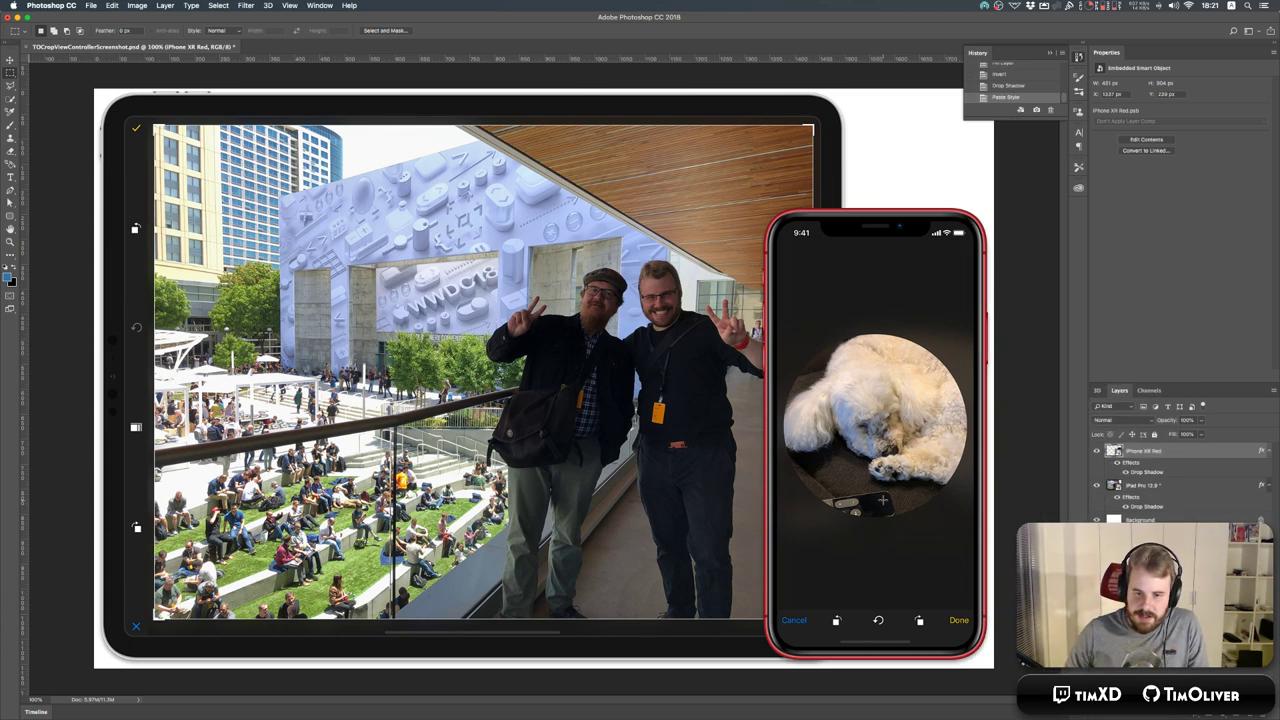
key(super+minus)
key(super+minus)
key(super+plus)
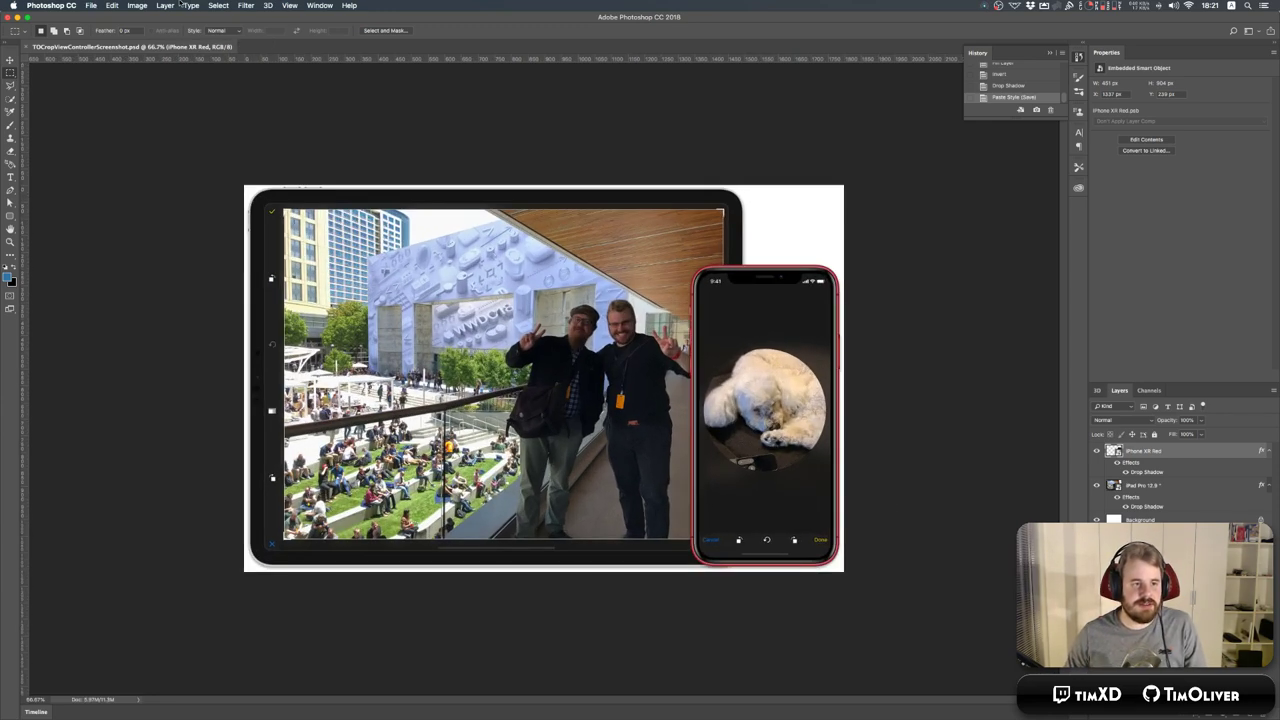
Flatten the iPhone, iPad and Background layers into a single image.
click(166, 5)
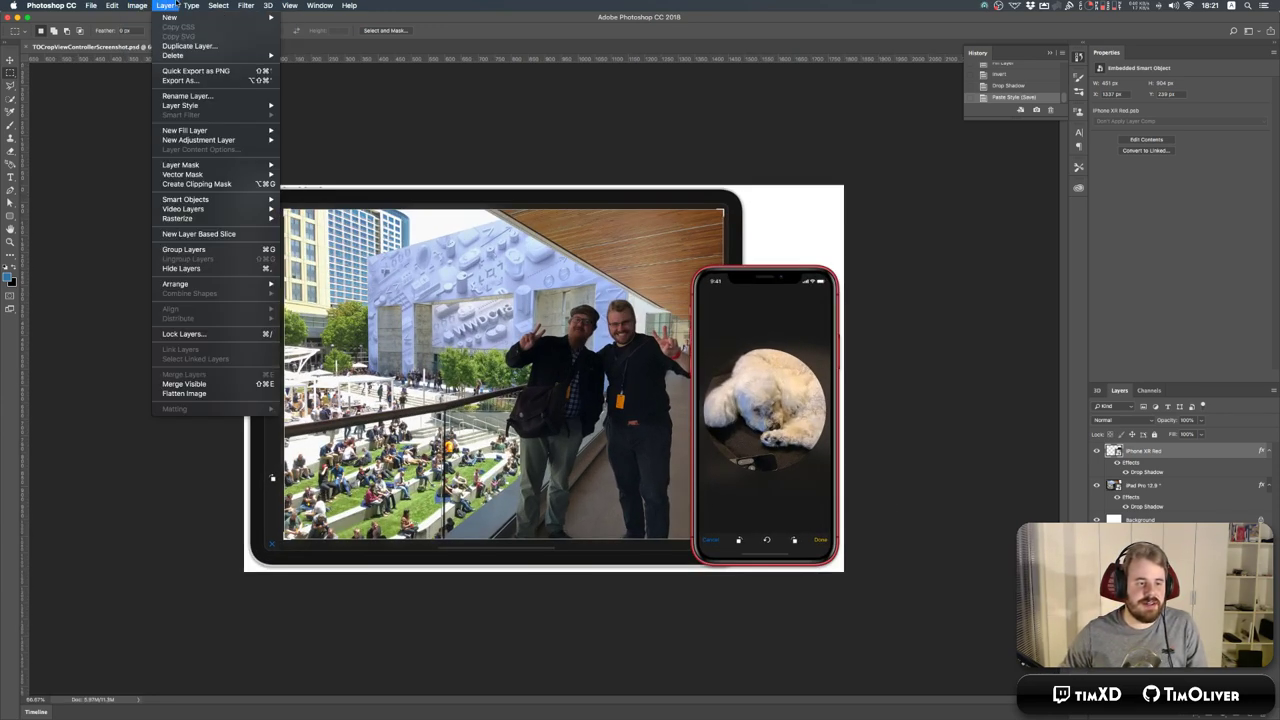
click(255, 393)
key(super+Tab)
key(super+Tab)
key(super+Tab)
key(super+shift+Tab)
click(746, 154)
Set up saving a JPEG version of the flattened mockup in the Projects folder's TOCropViewController directory.
key(super+shift+s)
click(594, 389)
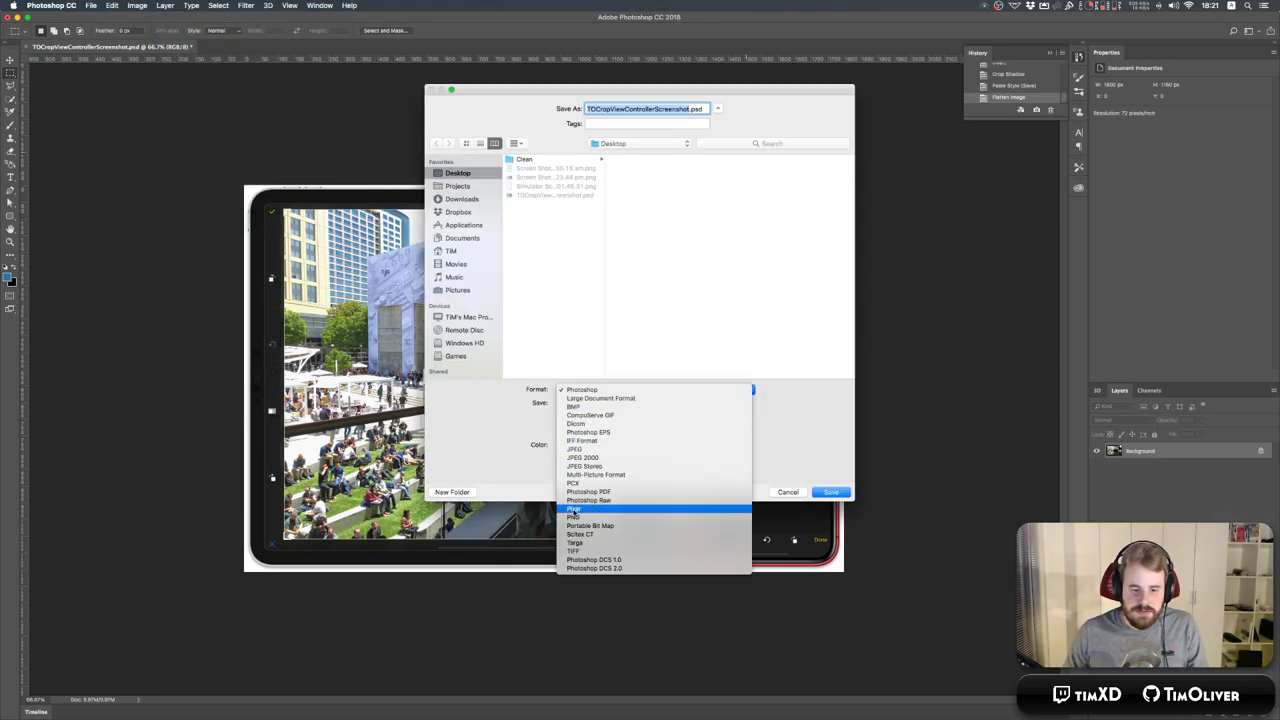
click(594, 450)
click(455, 251)
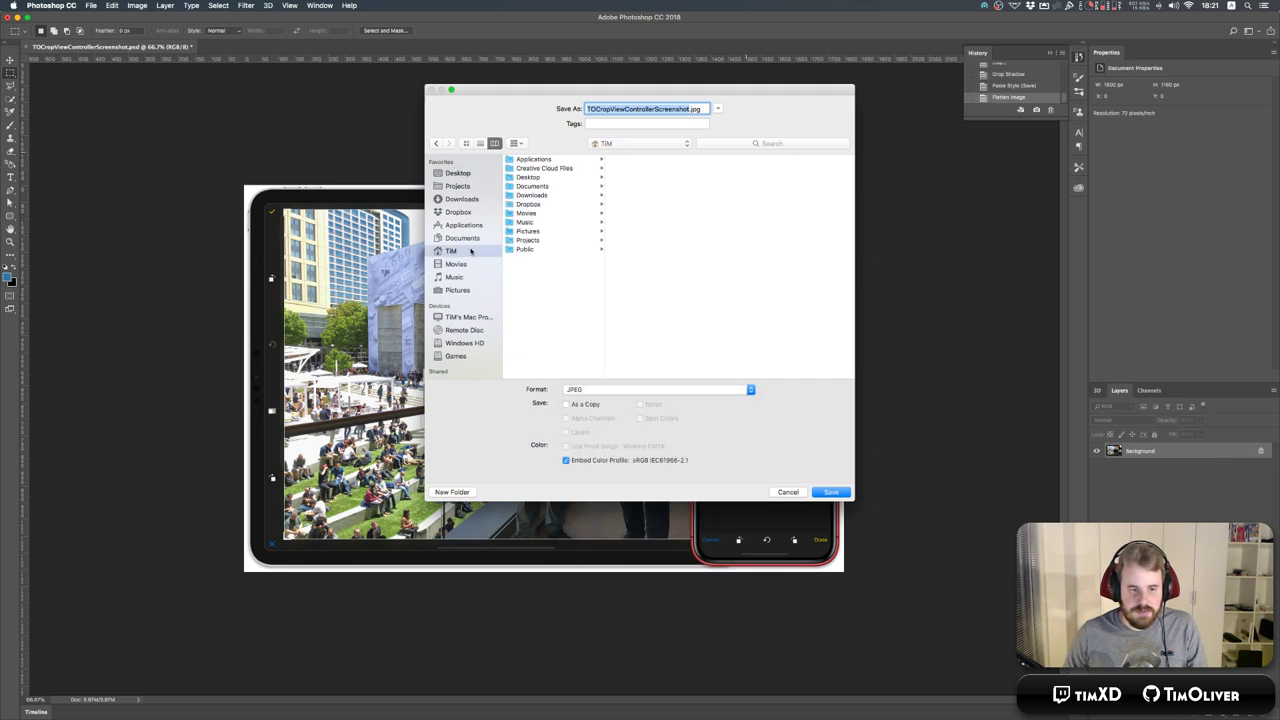
click(550, 240)
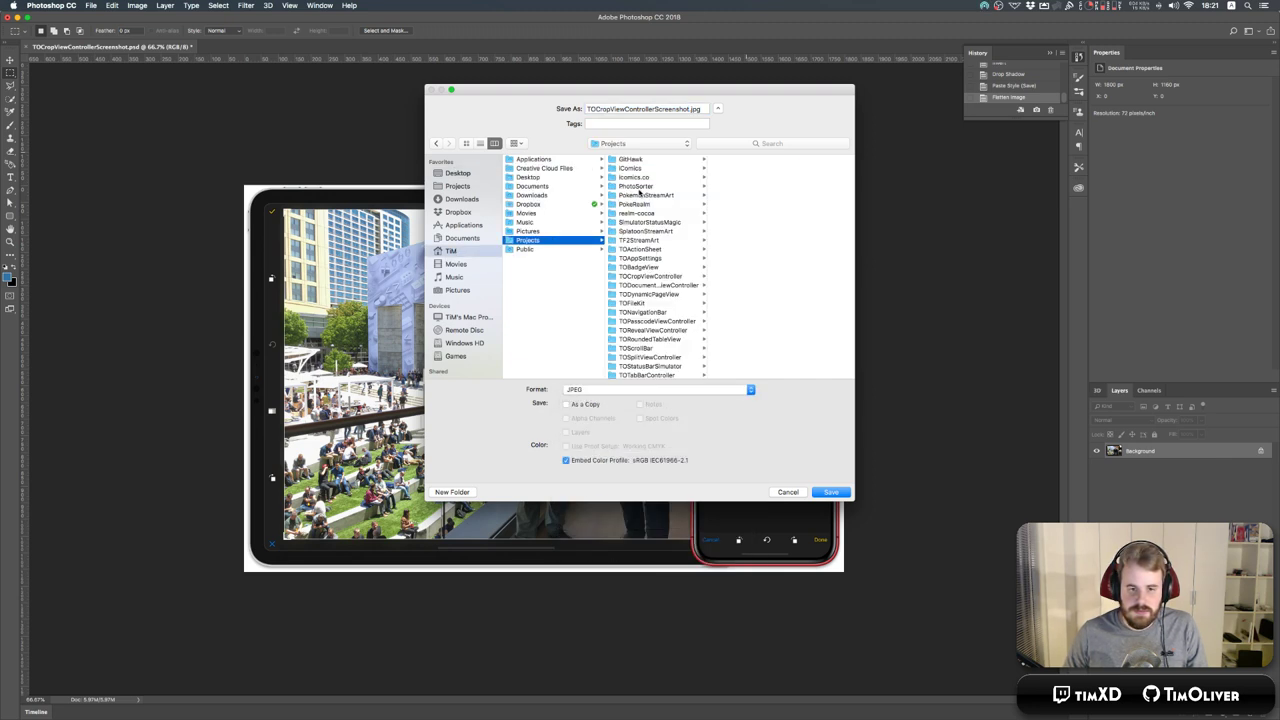
click(651, 277)
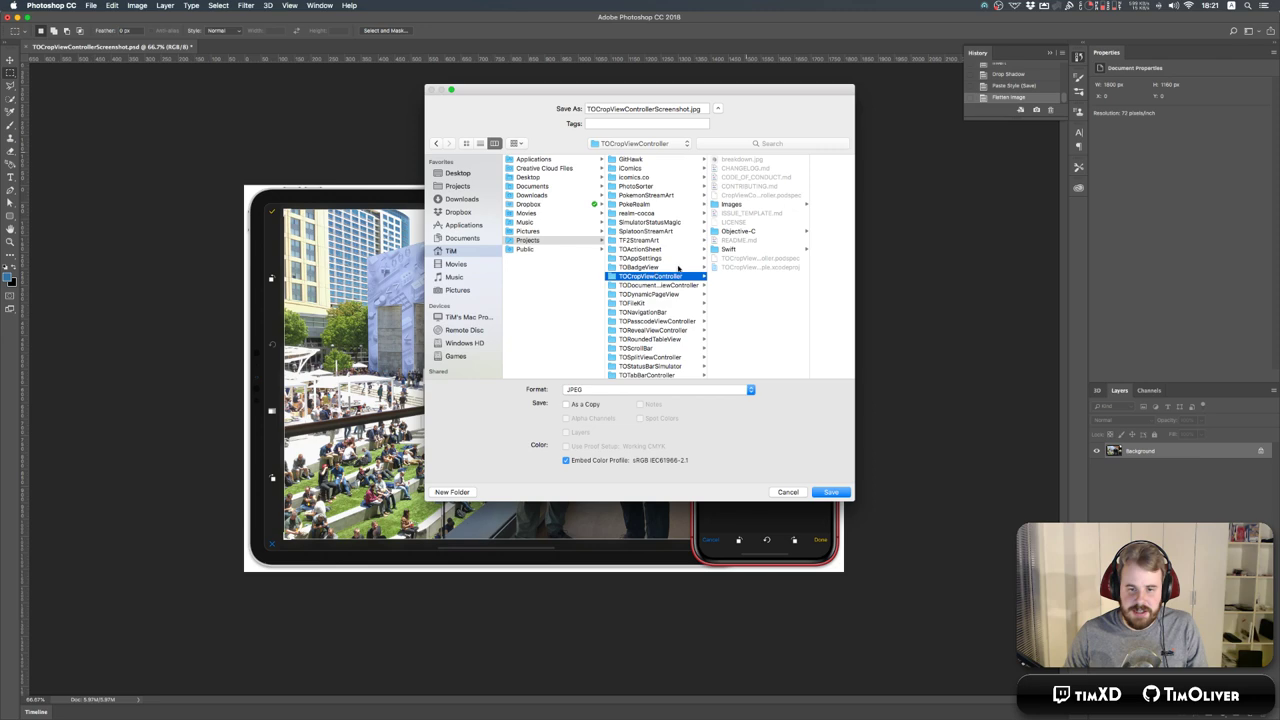
In Finder, open the TOCropViewController project's Images folder and rename the existing README screenshot file to screenshot2017.jpg.
key(super+Tab)
click(638, 362)
drag(803, 347, 614, 275)
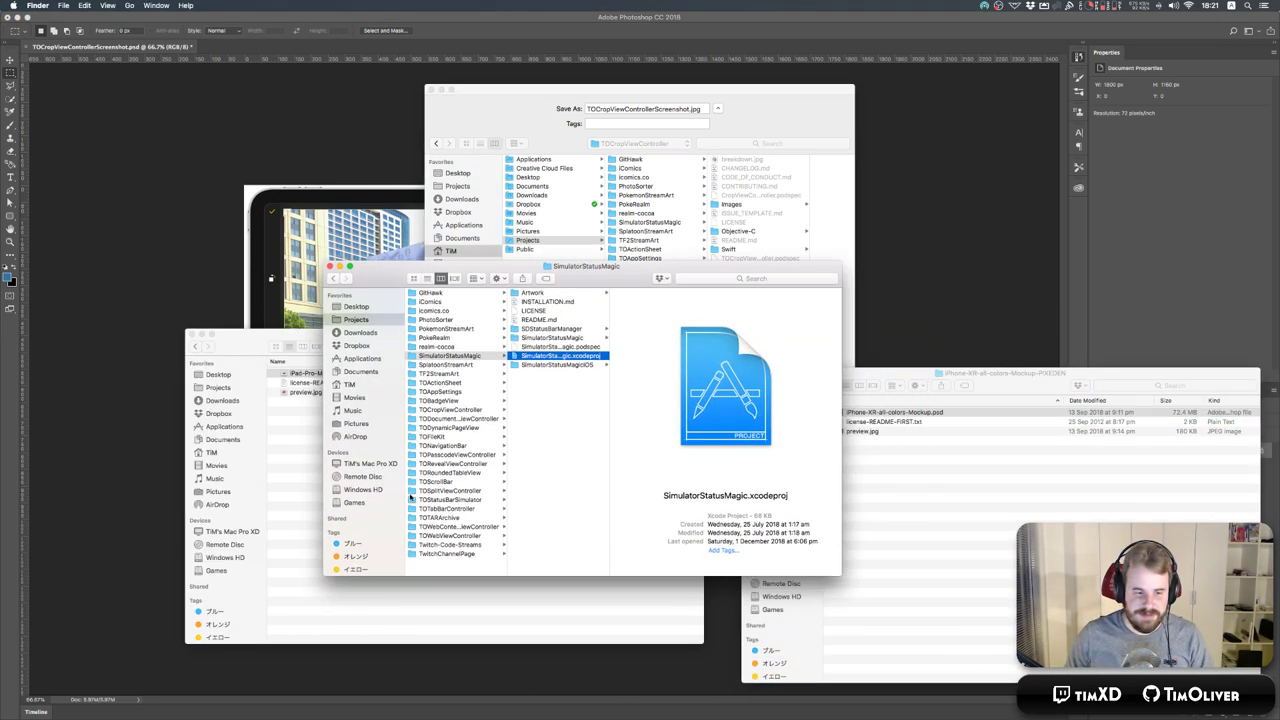
click(443, 410)
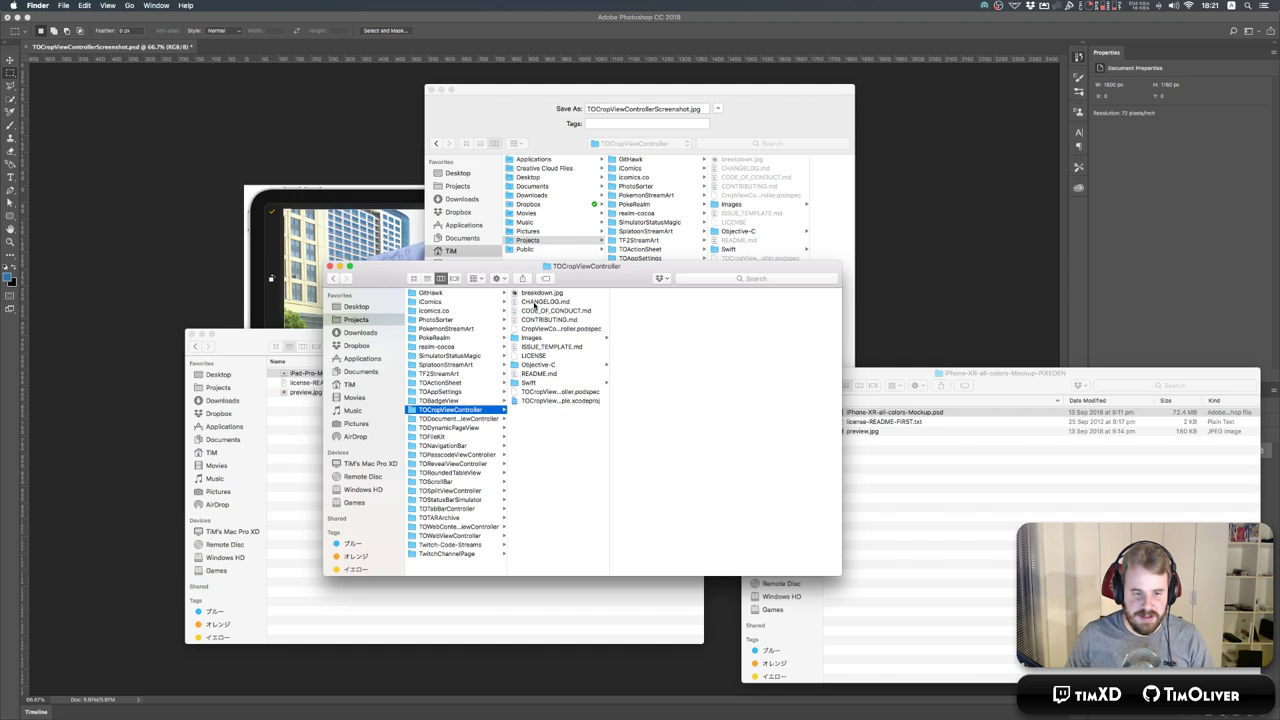
click(546, 339)
drag(620, 268, 557, 337)
click(591, 371)
click(591, 362)
key(Return)
key(Right)
text(2017)
key(Return)
Save the flattened mockup as screenshot.jpg in the TOCropViewController project's Images folder, using progressive JPEG at quality 10.
click(757, 124)
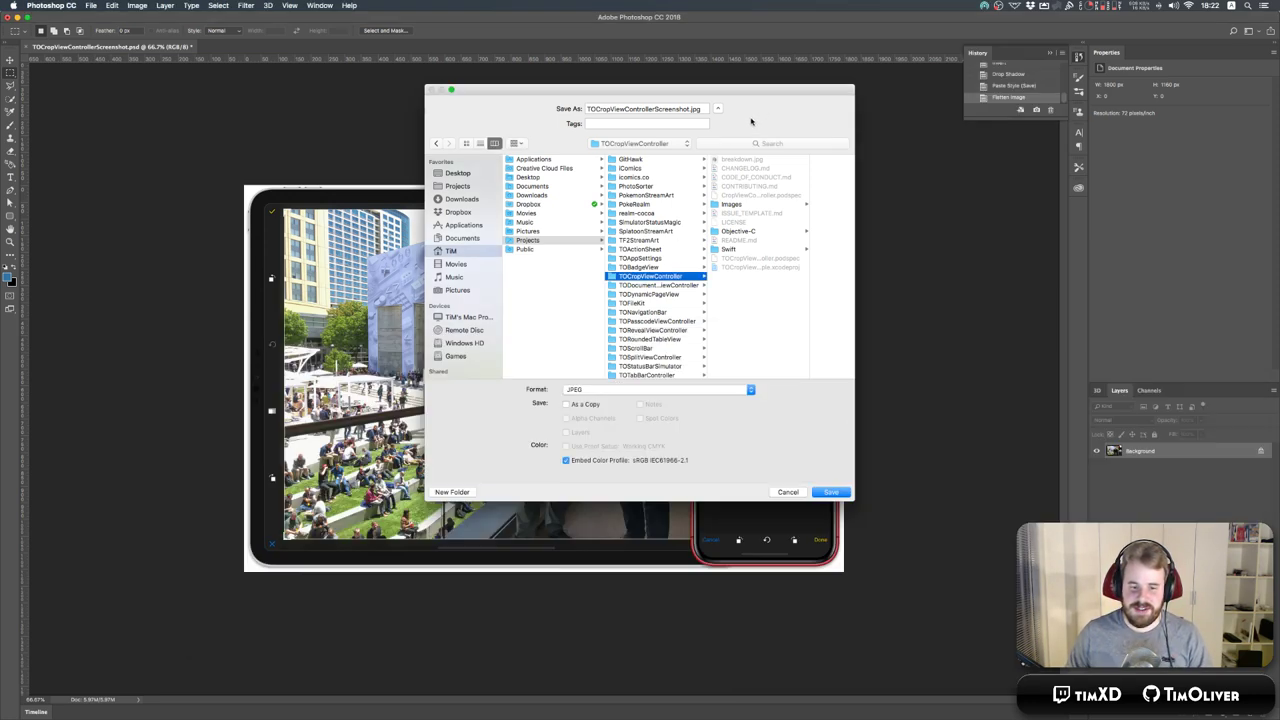
triple_click(689, 110)
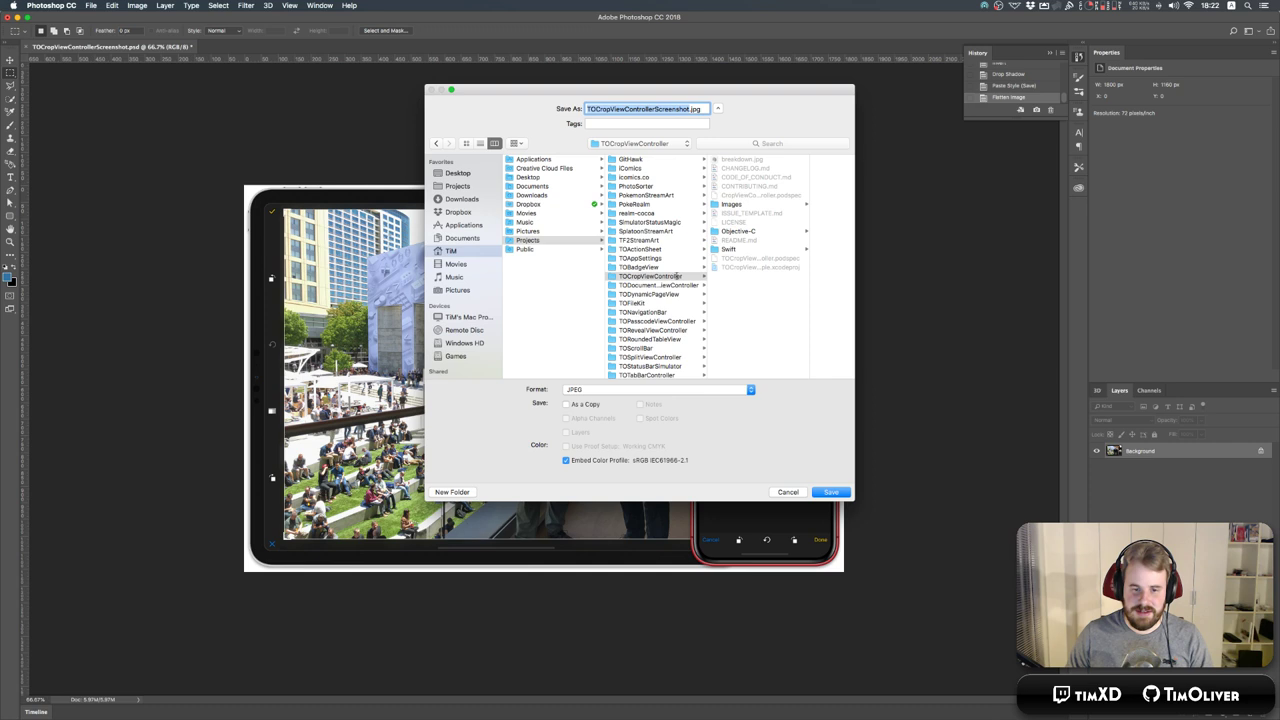
click(742, 204)
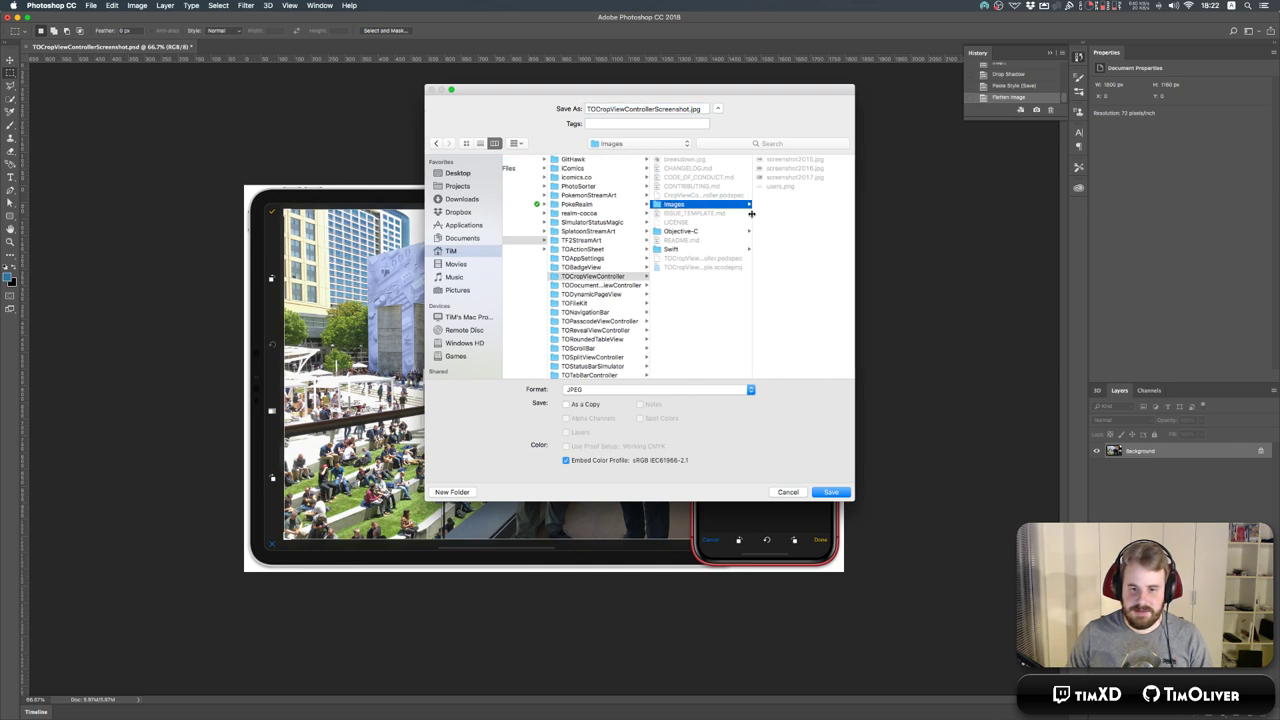
triple_click(697, 108)
text(scre)
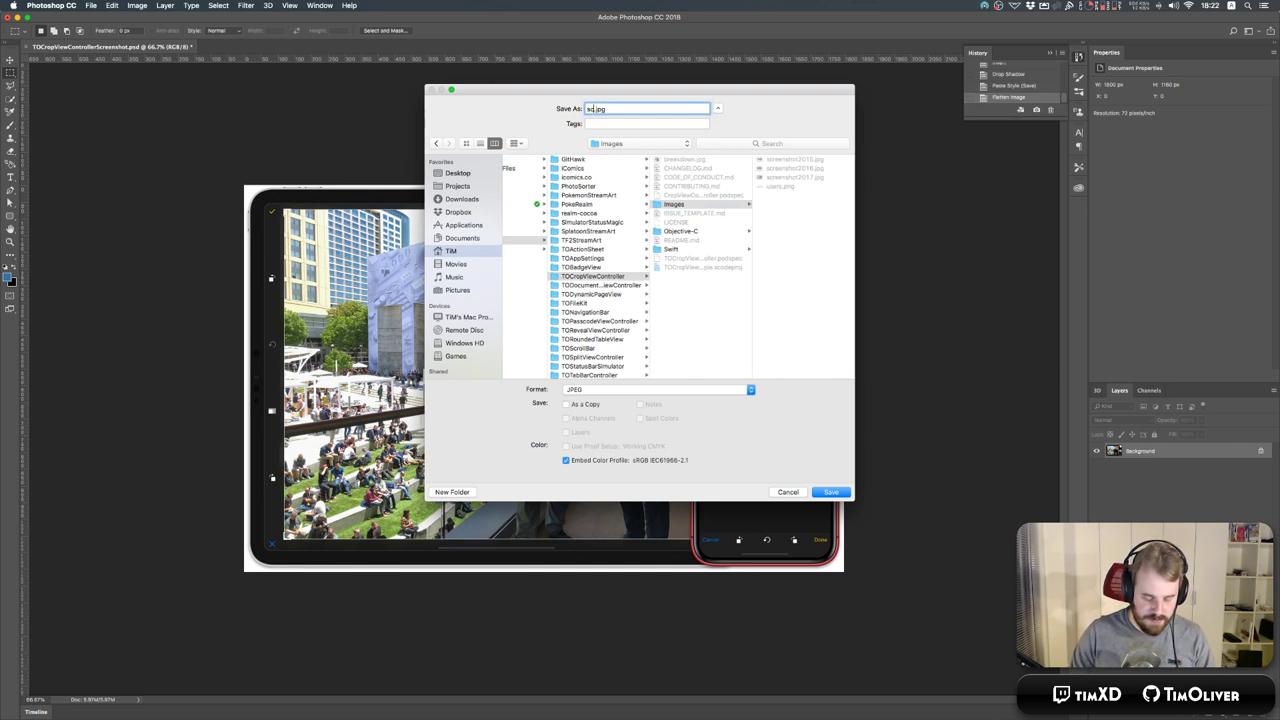
text(enshot)
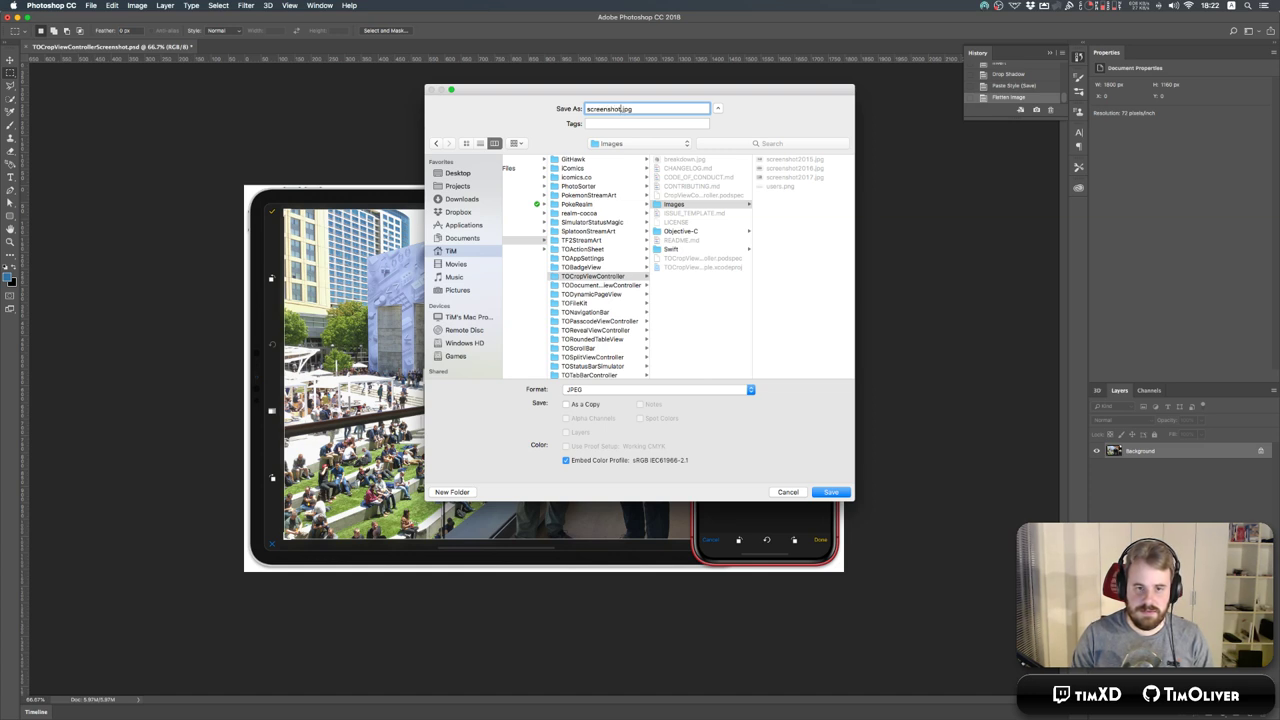
key(Return)
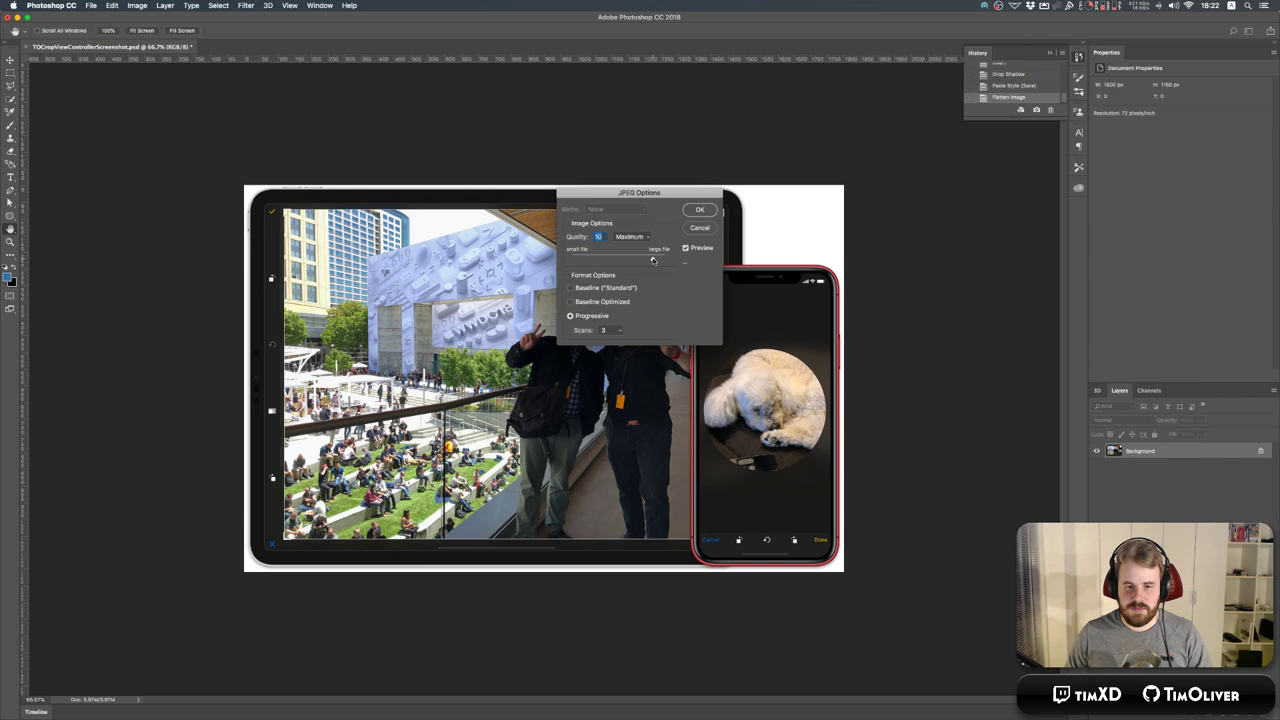
click(700, 211)
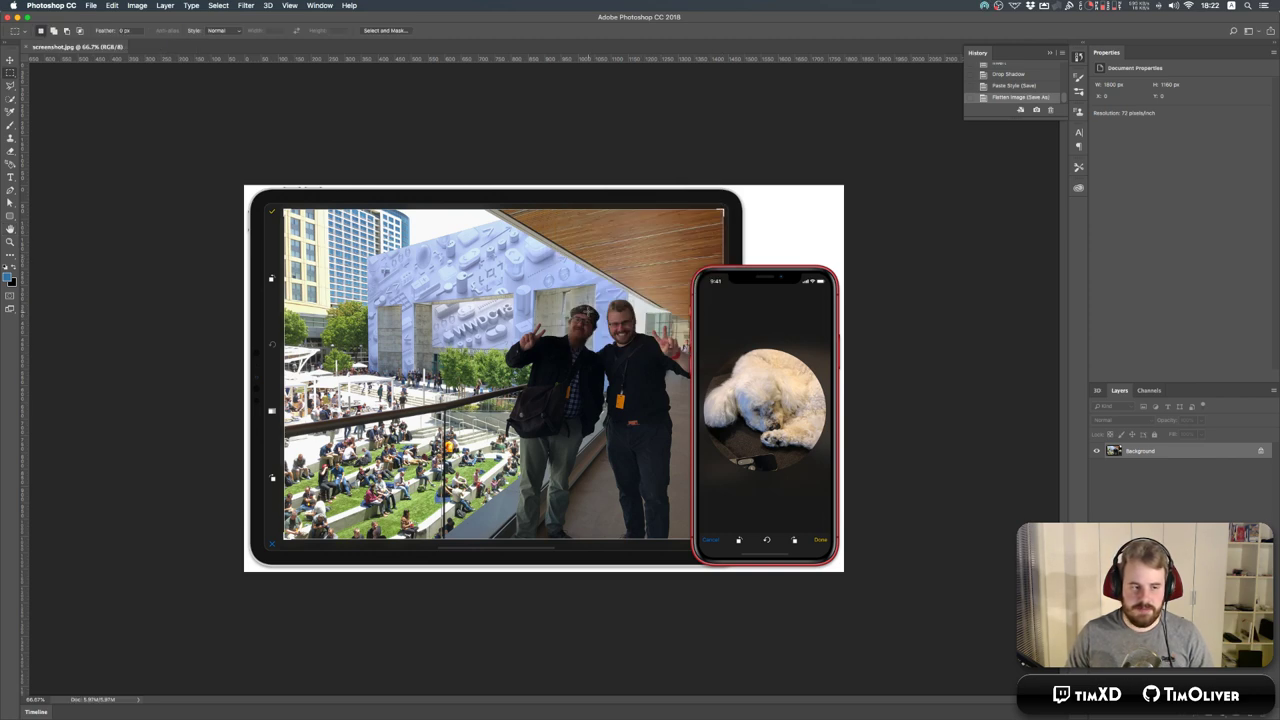
Switch to Finder and open the project's README.md in iA Writer, closing the extra blank document.
key(super+Tab)
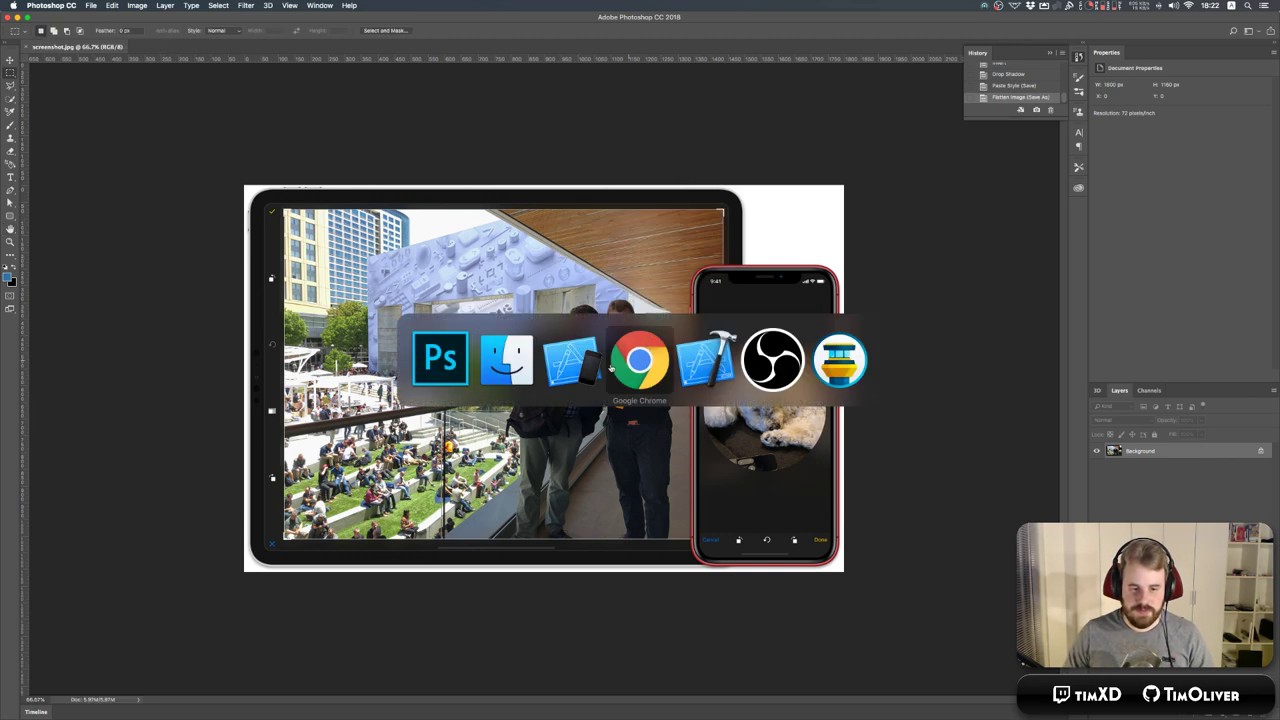
click(475, 443)
right_click(481, 450)
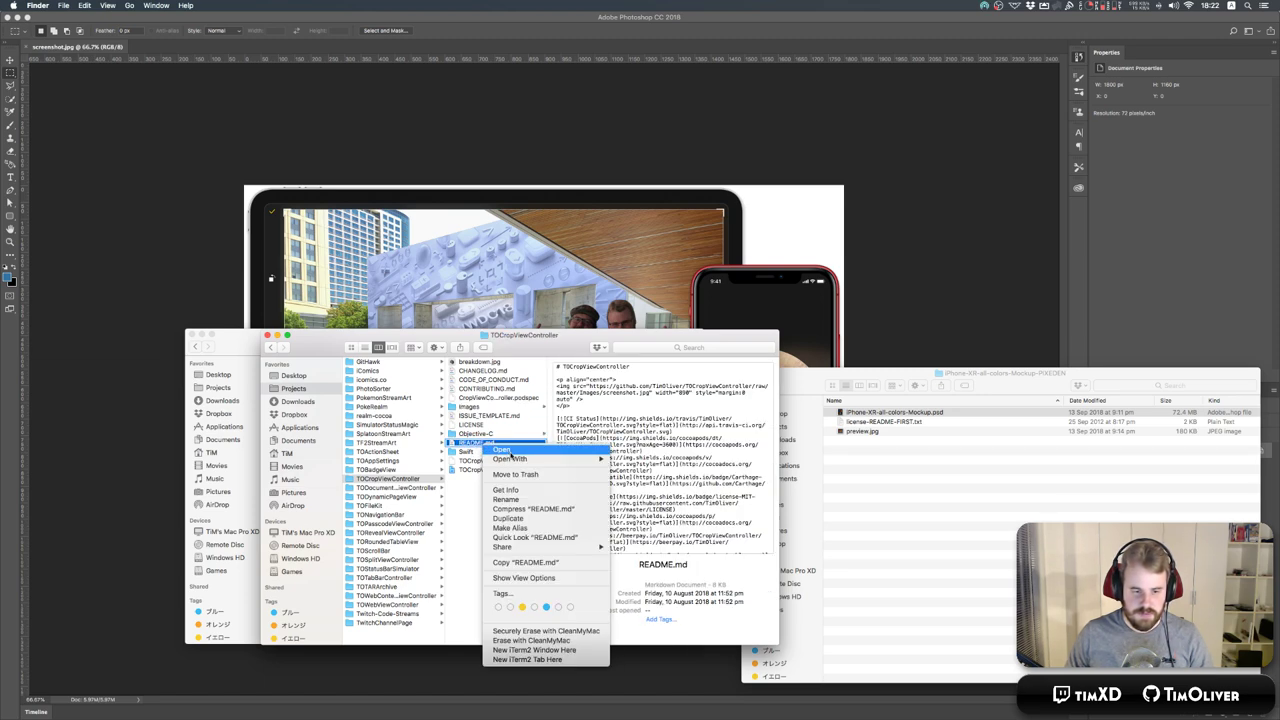
mouse_move(580, 452)
click(673, 470)
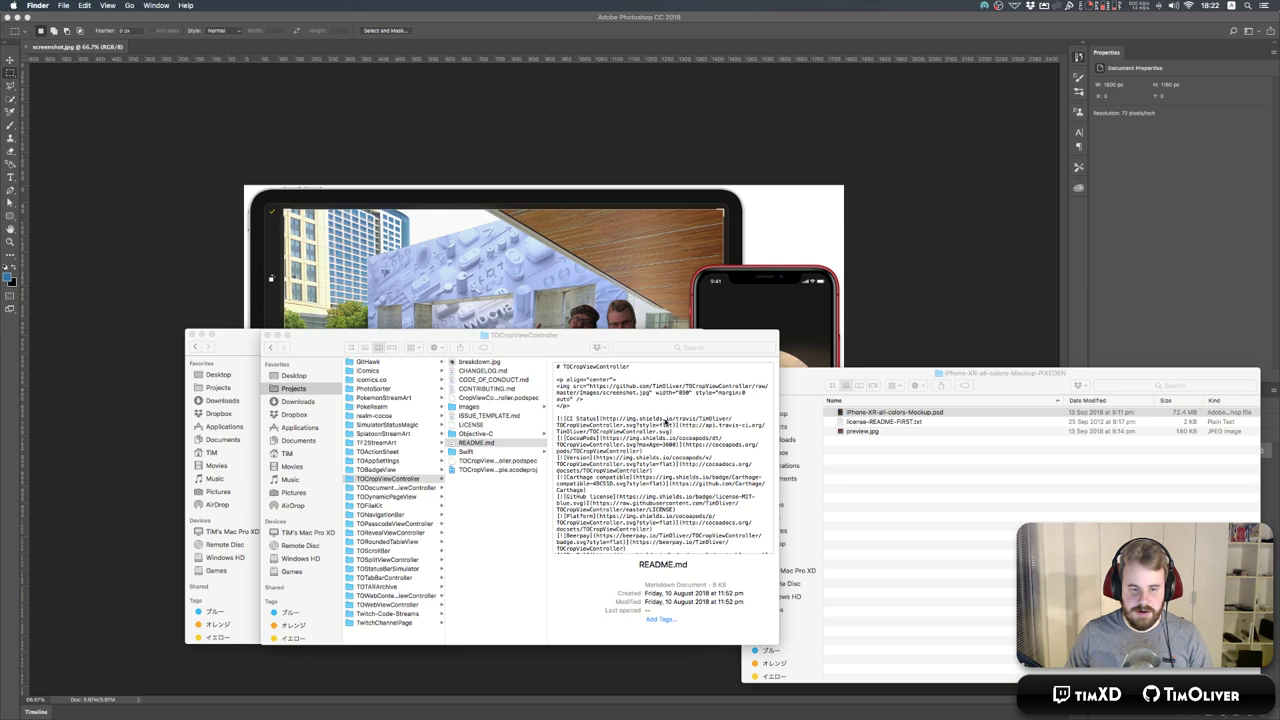
key(super+space)
key(super+n)
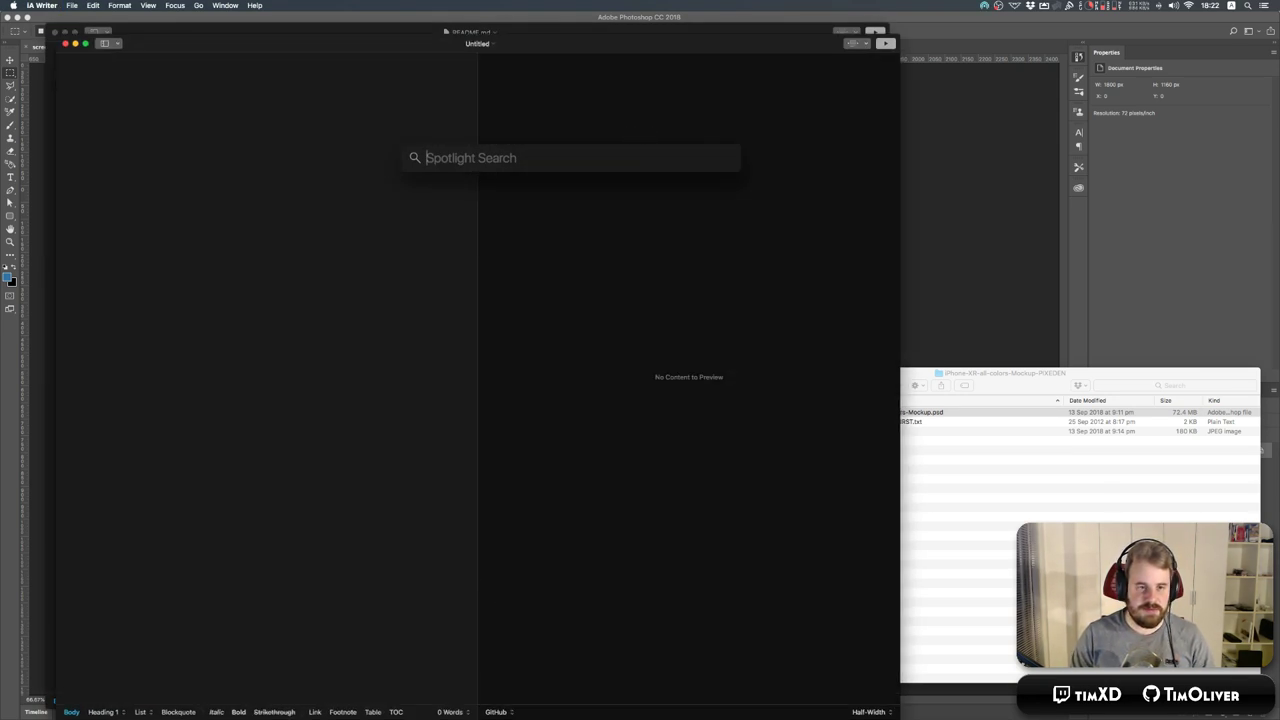
key(Escape)
key(super+w)
Work out 1800/2 in Spotlight, set the README screenshot image's width to 900, and close the file.
key(super+space)
text(1800)
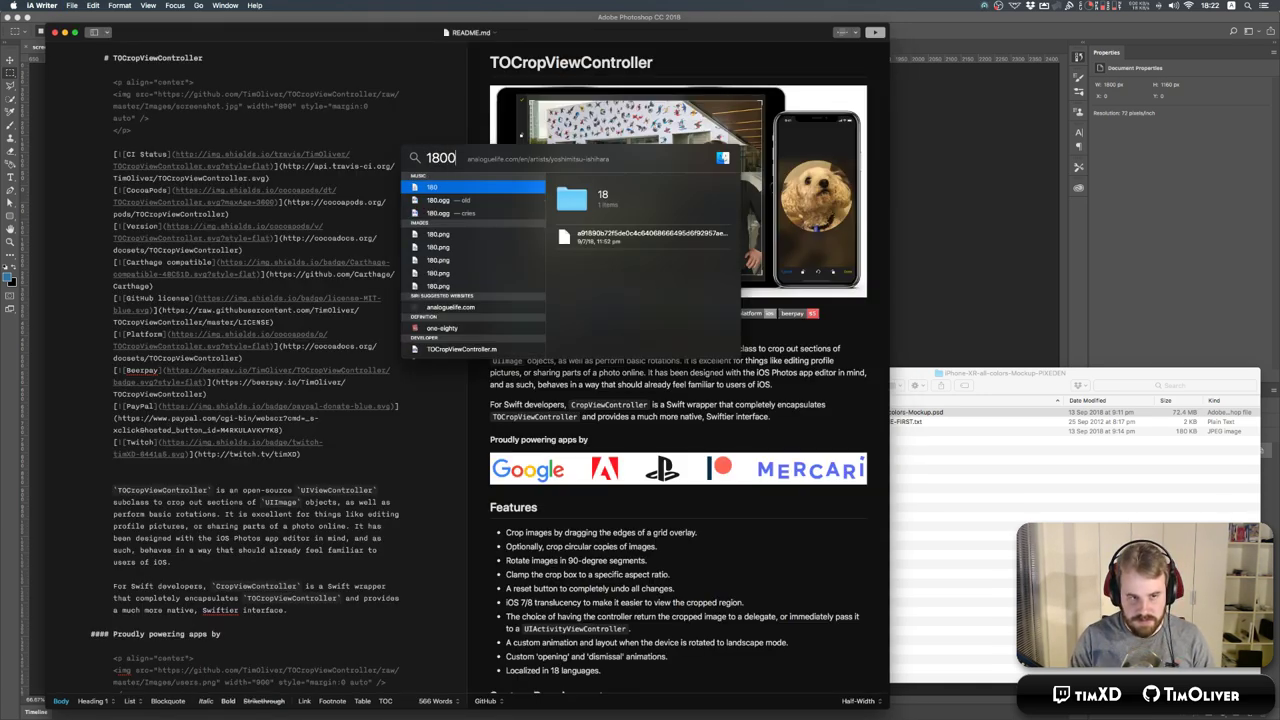
text(/2)
key(Escape)
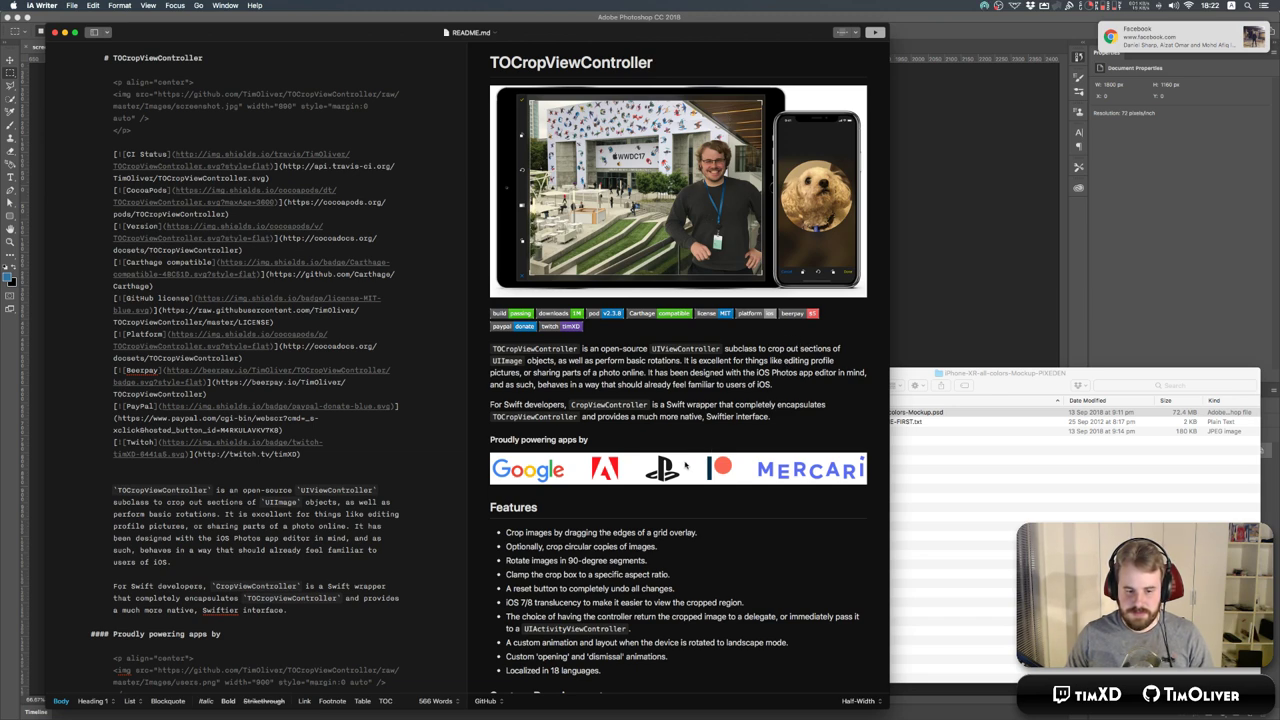
double_click(287, 106)
text(900)
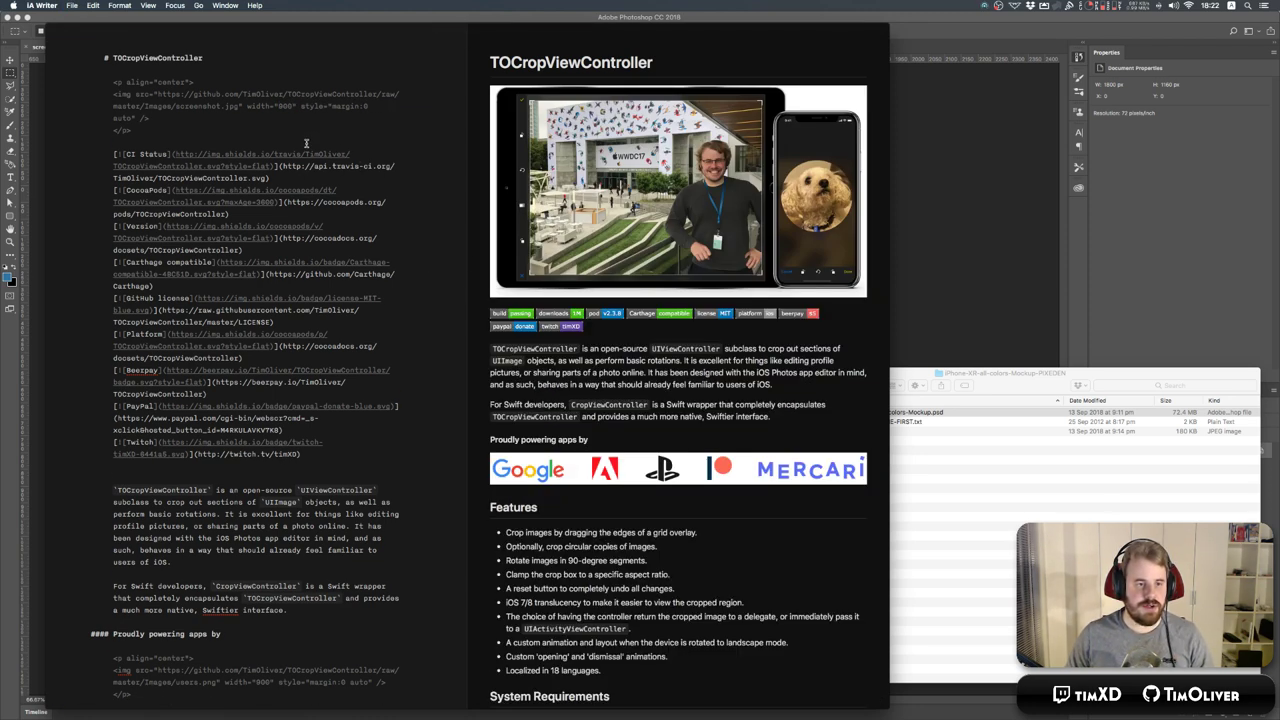
key(super+w)
Switch to Tower, open the TOCropViewController repository and view the README.md changes in the working copy.
key(super+Tab)
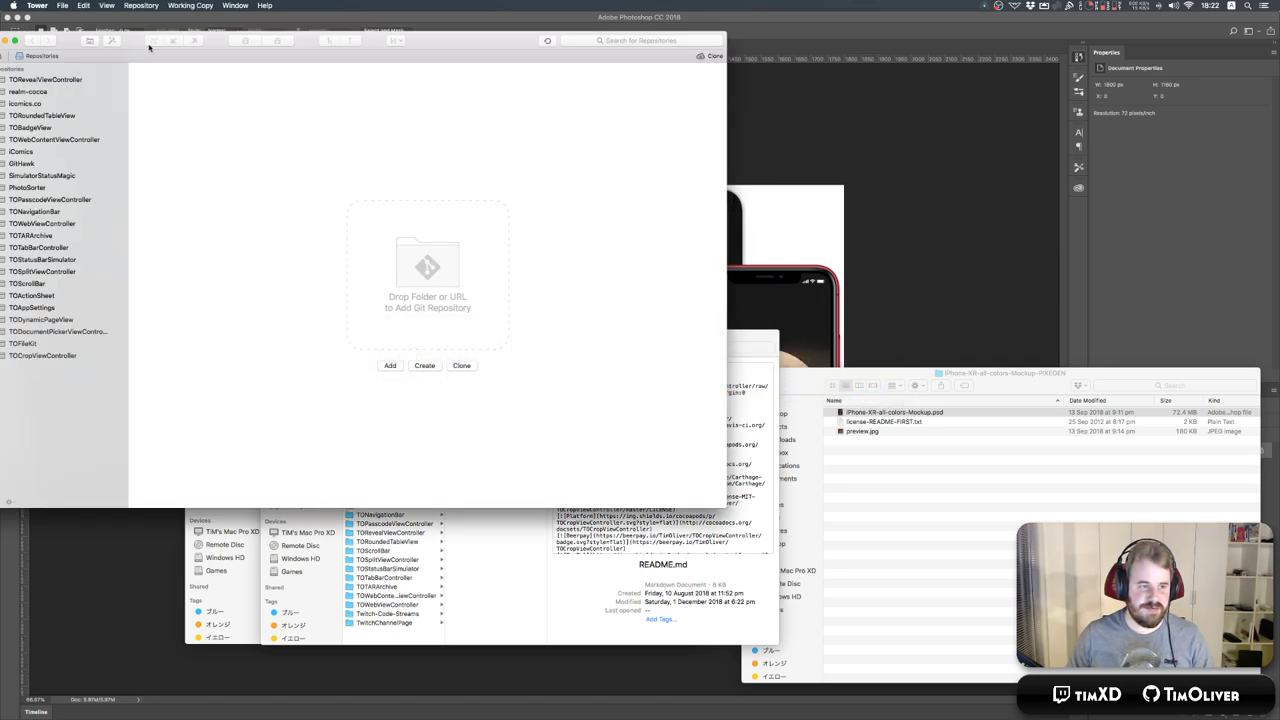
drag(149, 47, 228, 65)
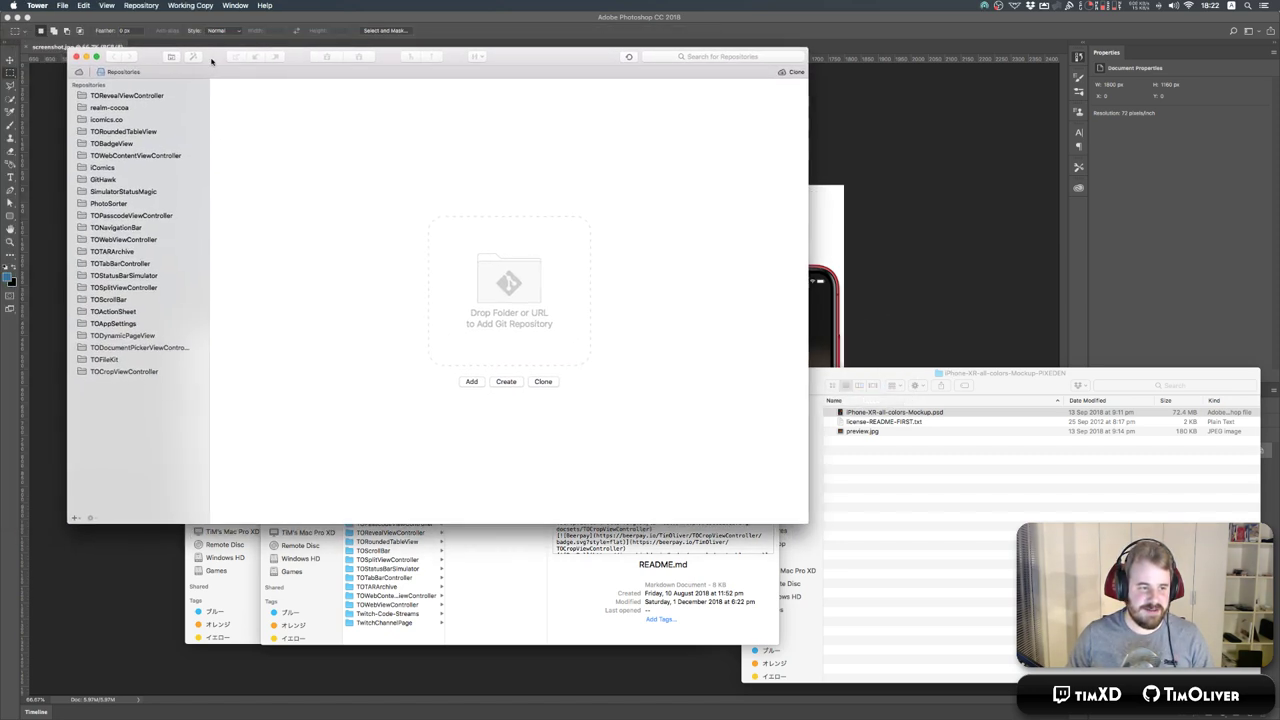
double_click(126, 372)
click(268, 165)
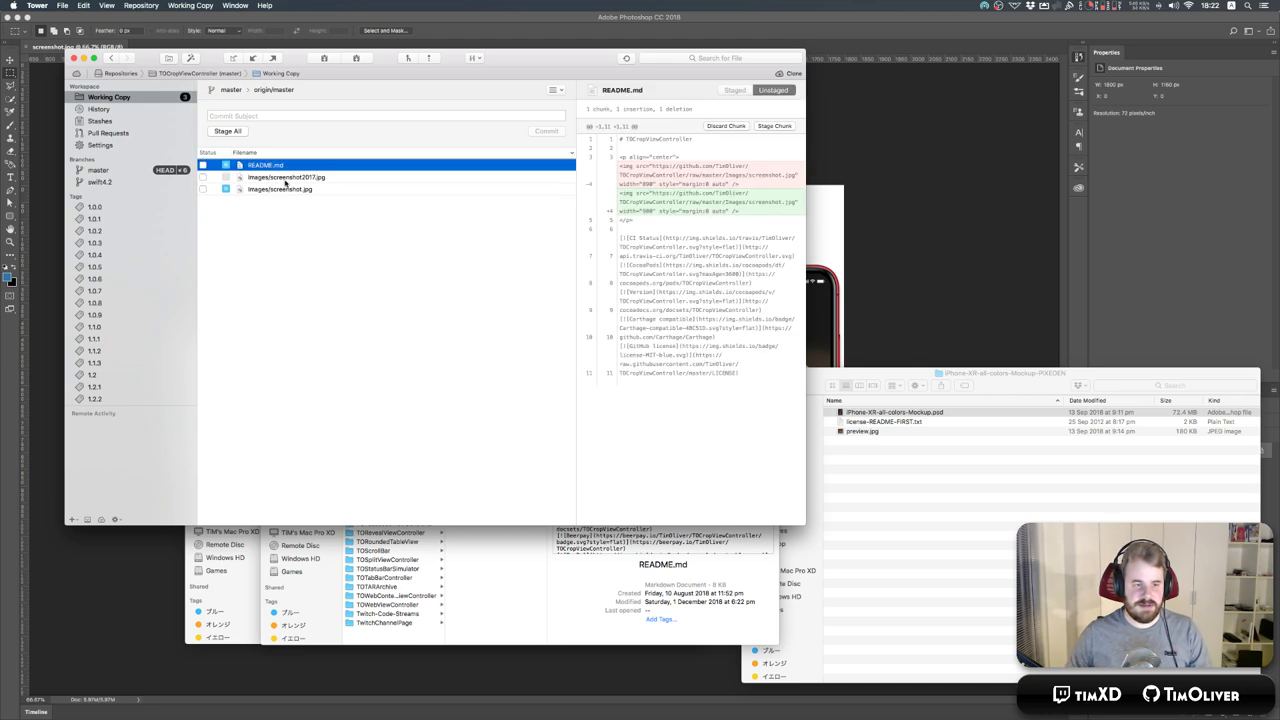
Stage all changed files and commit them with the subject "Updated screenshot for 2018".
click(228, 114)
text(Updated screen)
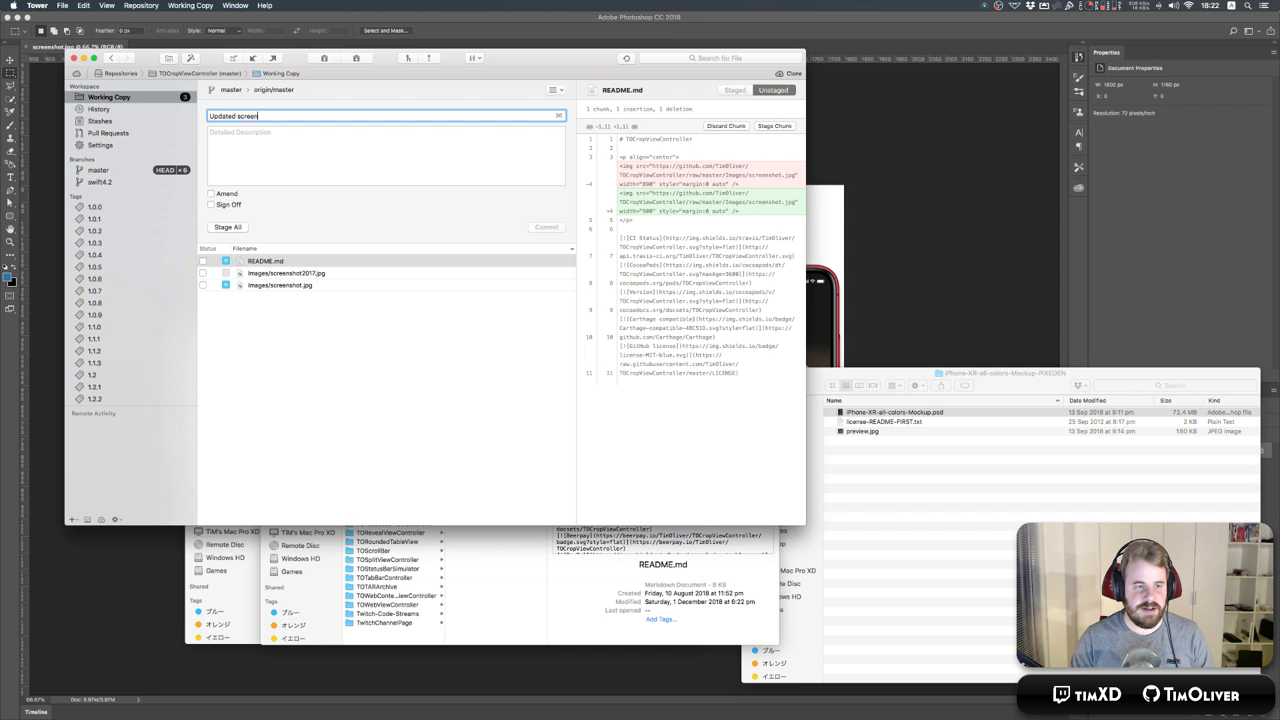
text(shot for 2018)
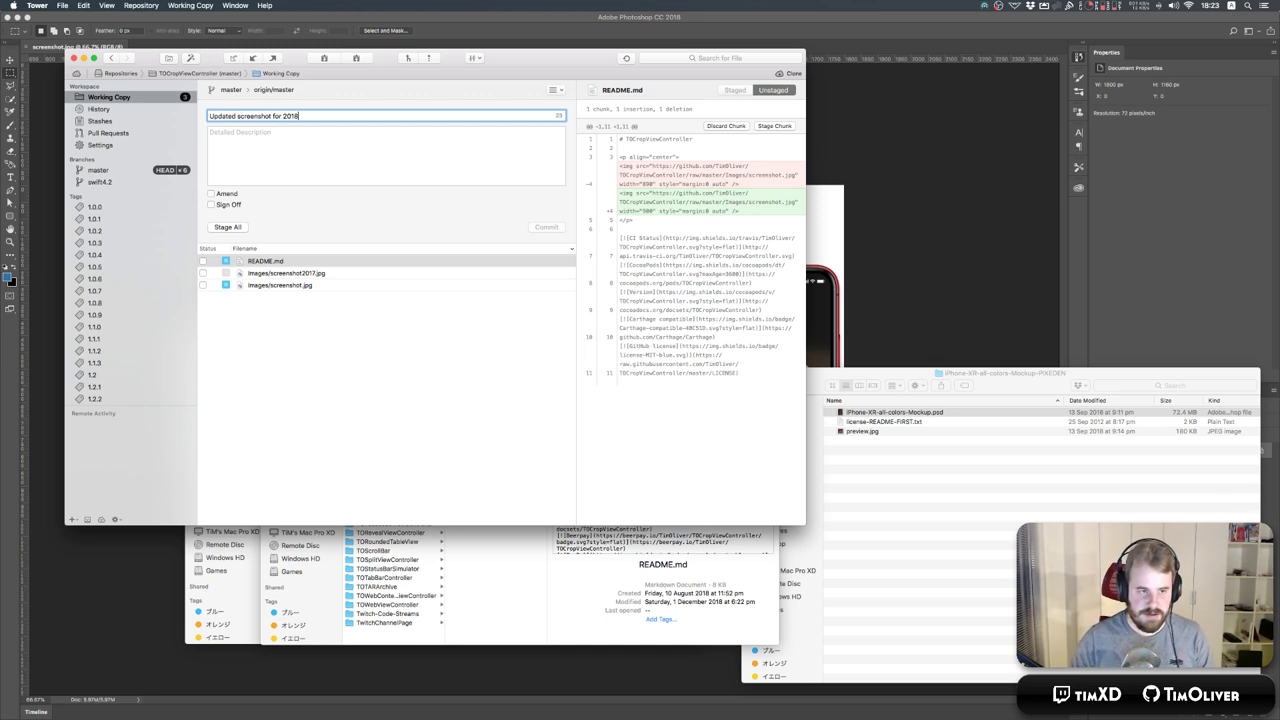
click(226, 228)
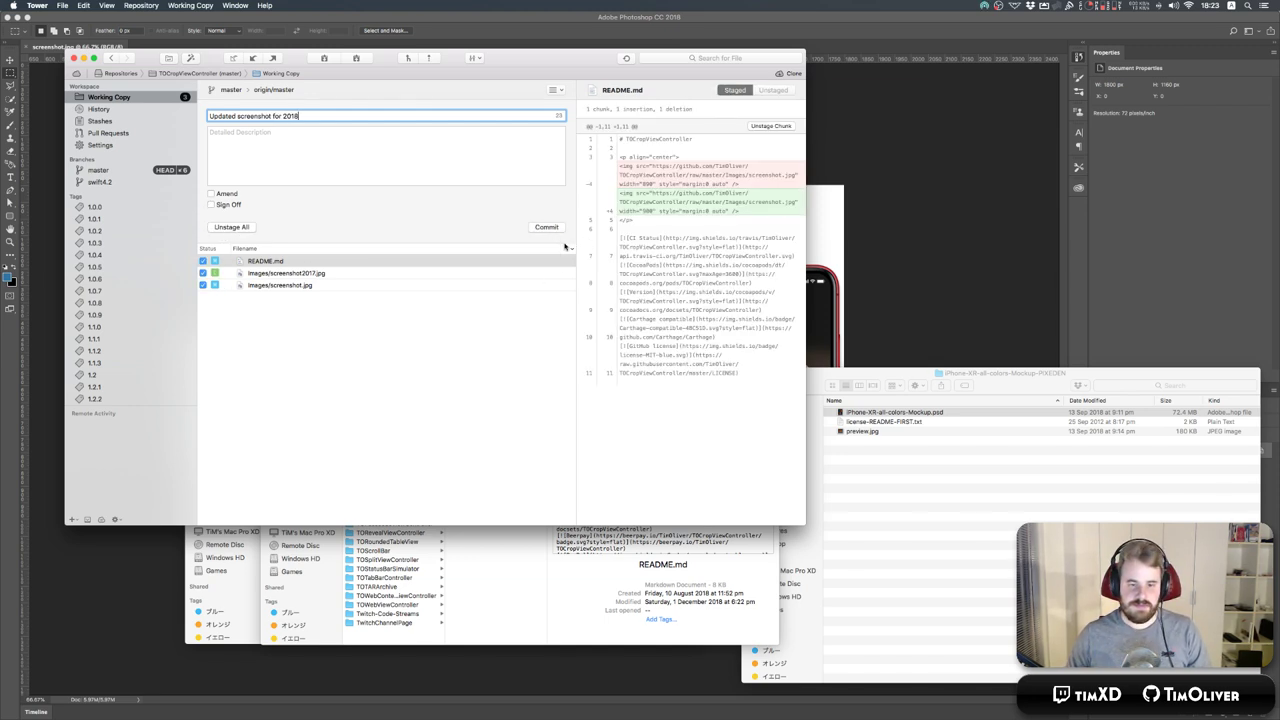
click(549, 229)
Pull the remote origin/master changes into the local master branch.
click(273, 59)
click(467, 186)
click(253, 58)
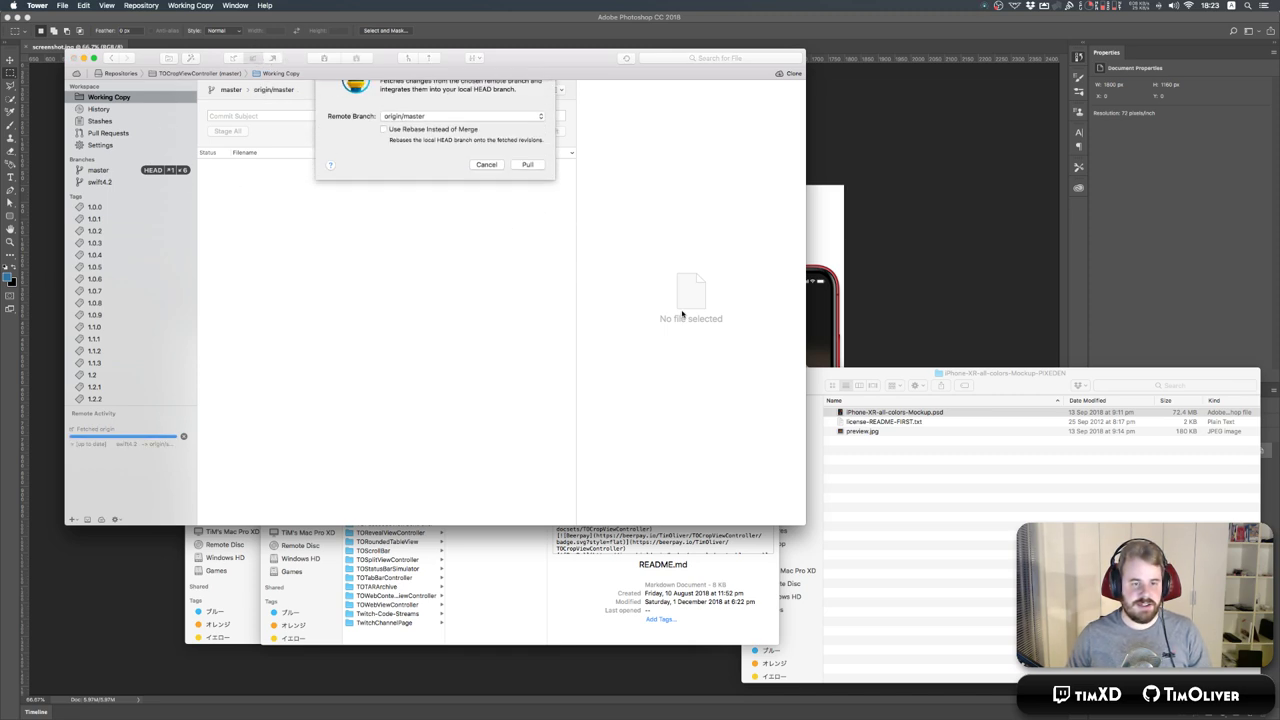
click(527, 195)
Delete the local swift4.2 branch from the repository.
click(100, 182)
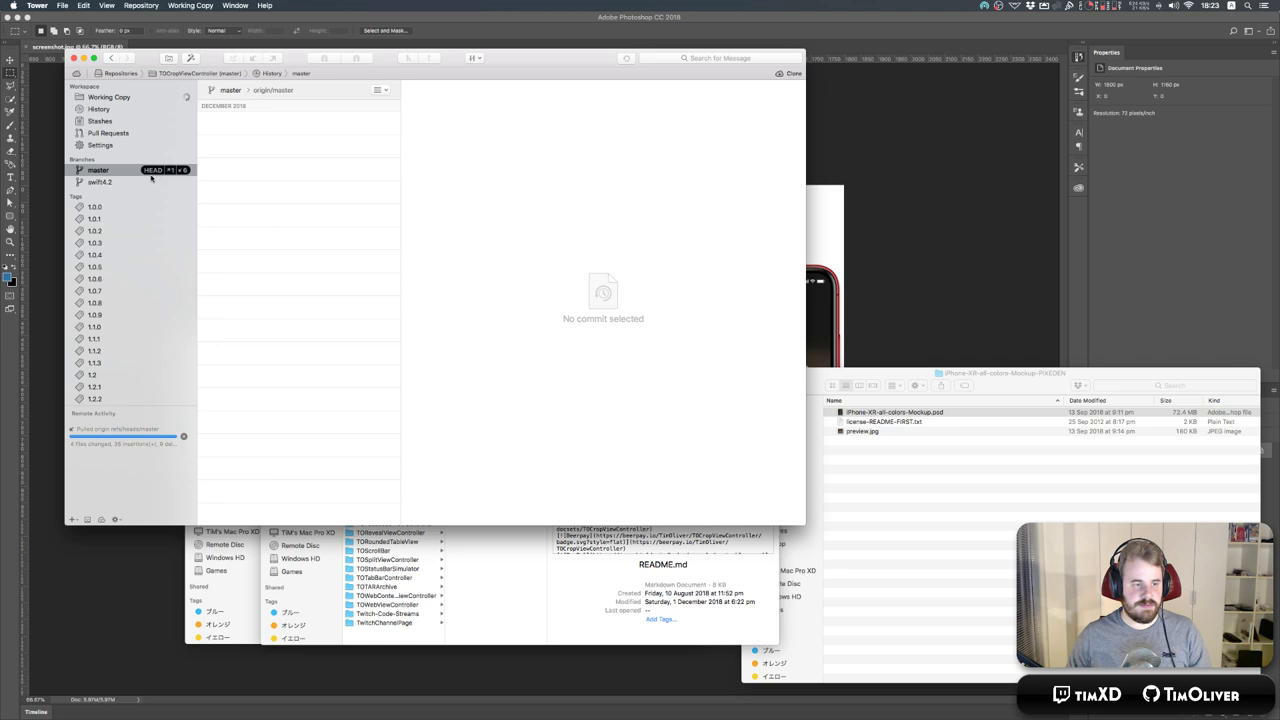
right_click(108, 183)
click(172, 256)
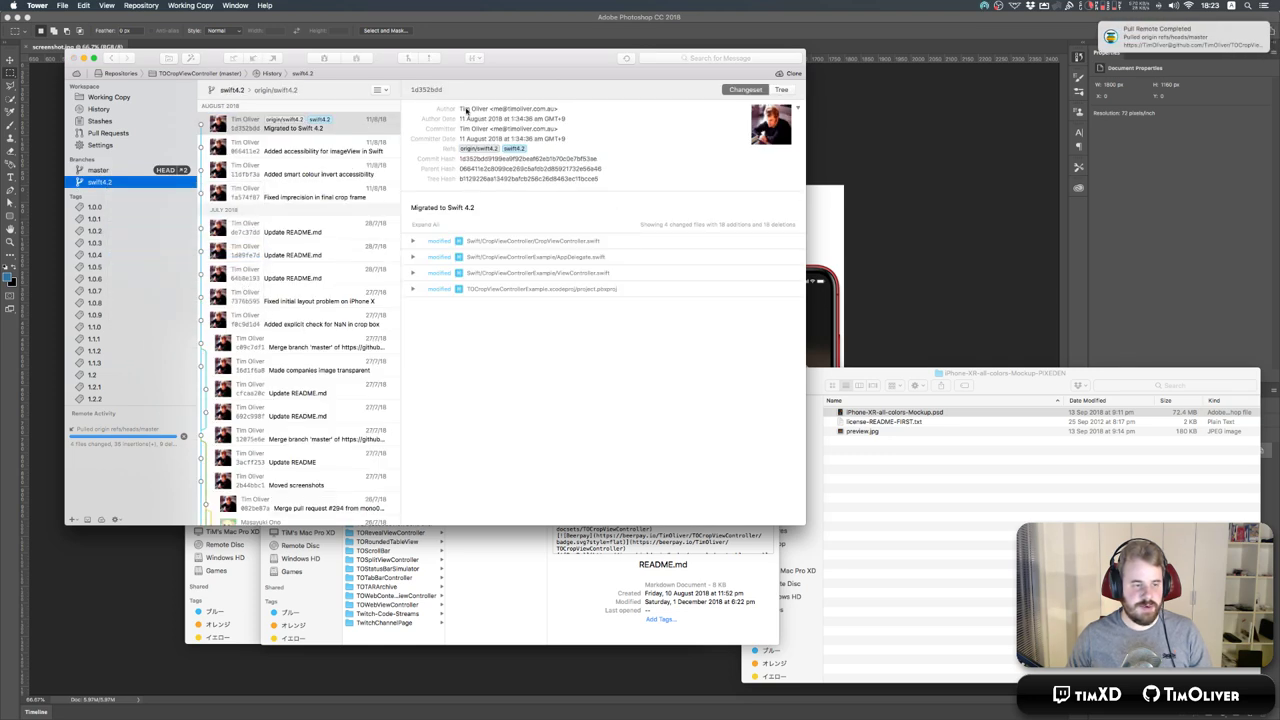
key(Return)
Push the local master branch to origin/master.
right_click(114, 172)
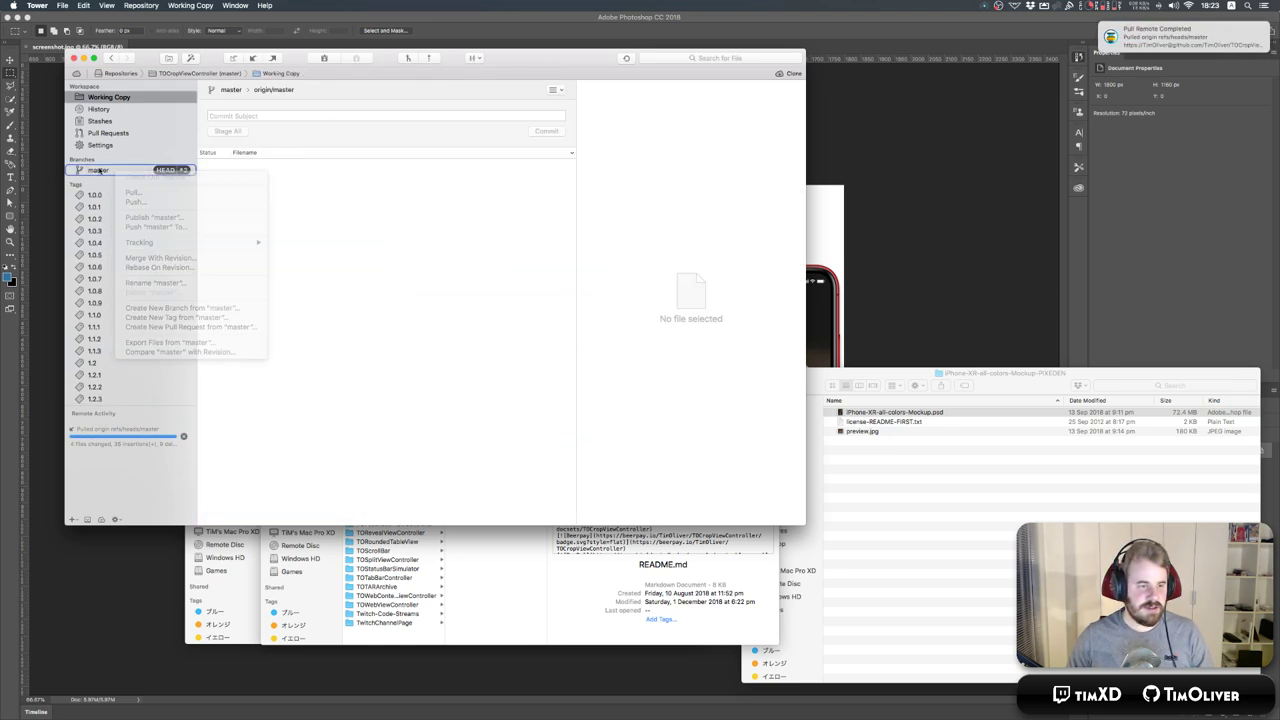
click(130, 196)
click(526, 187)
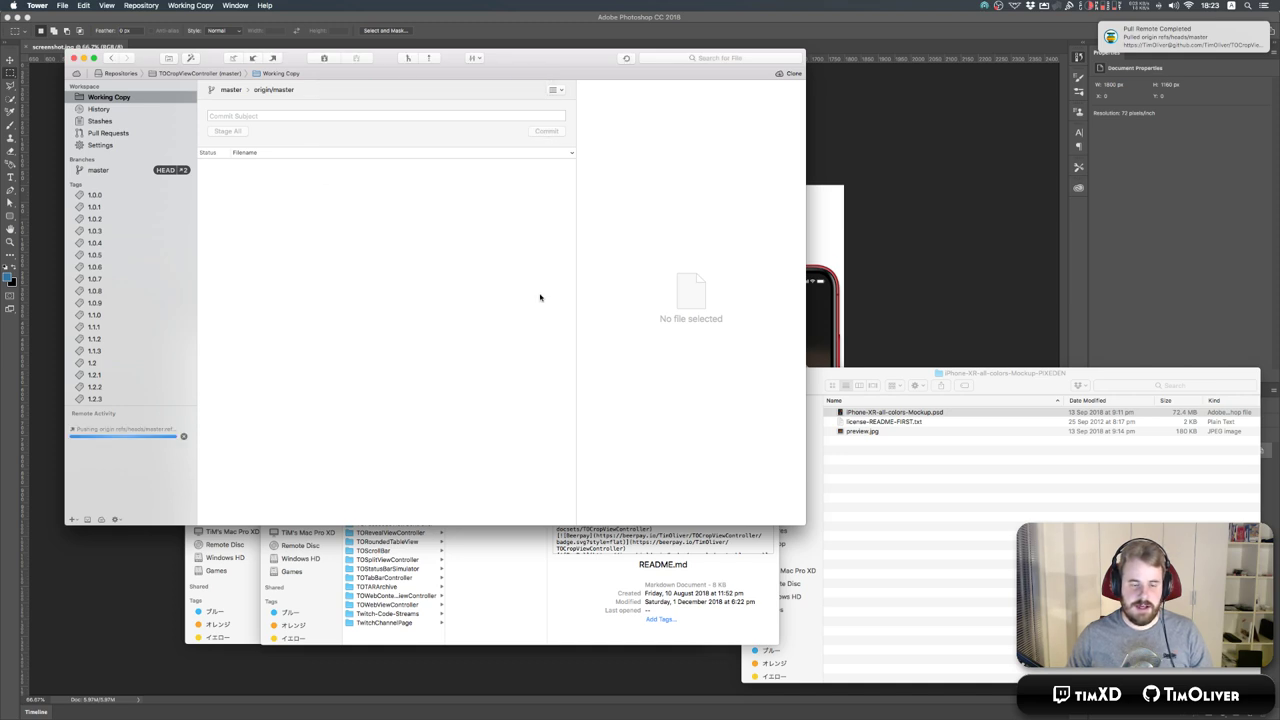
Switch to Chrome and load the TOCropViewController GitHub repository page in a new tab.
key(super+Tab)
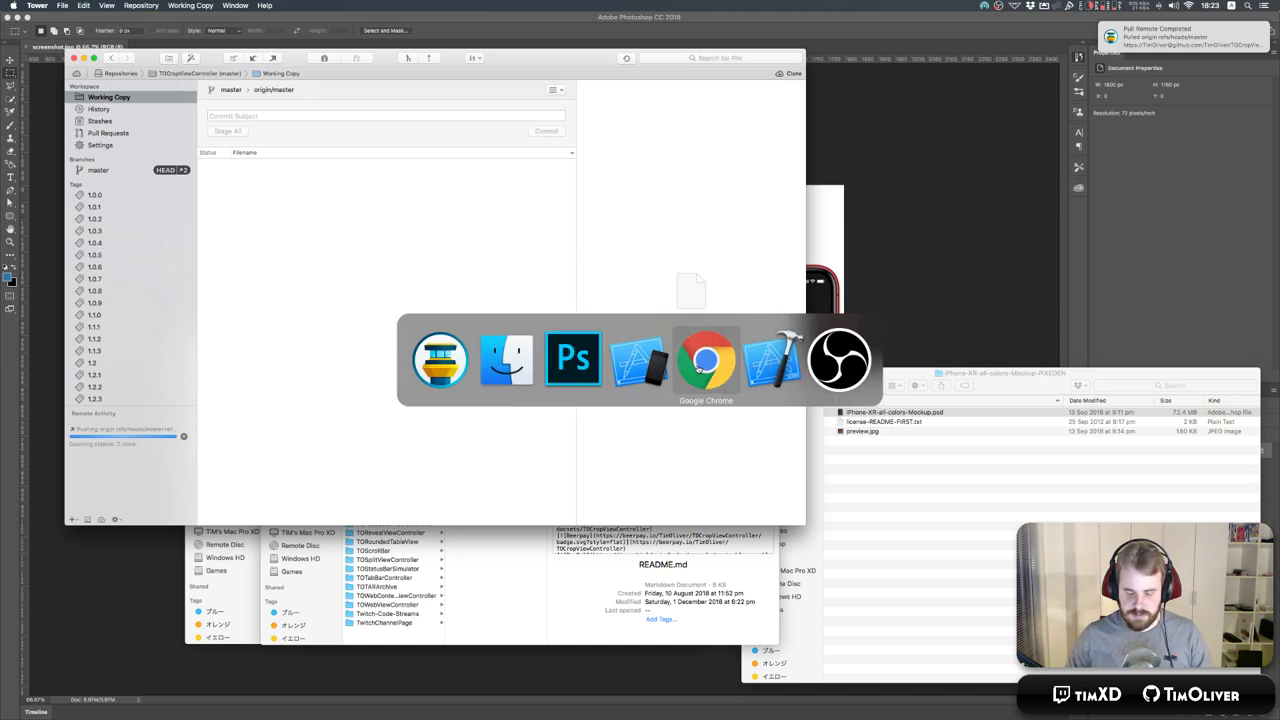
click(698, 368)
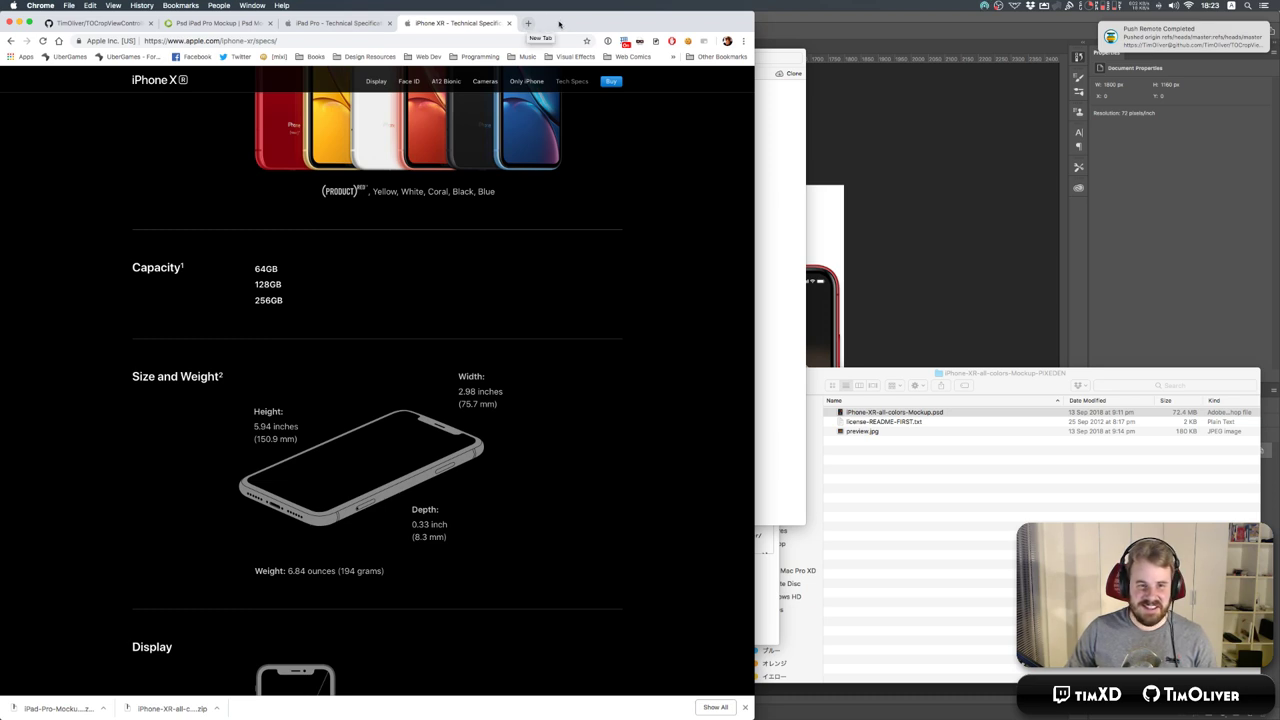
click(527, 24)
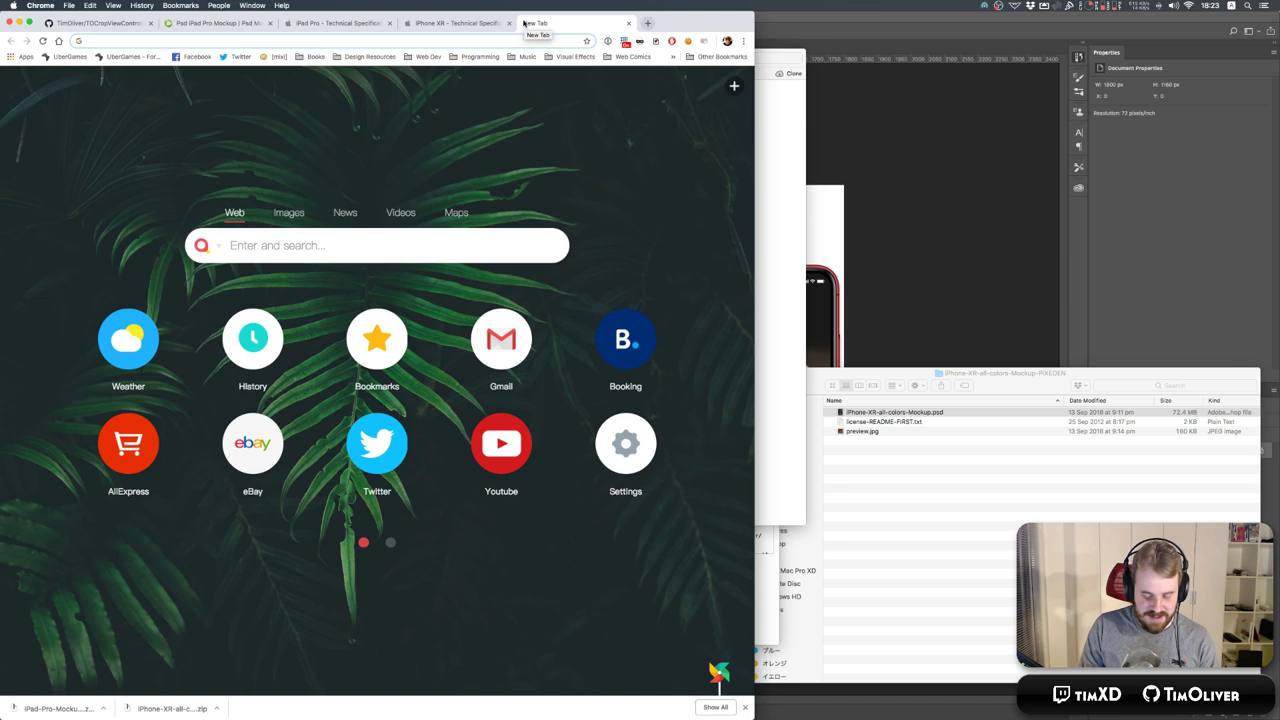
text(github.com/timoliver/toc)
key(Return)
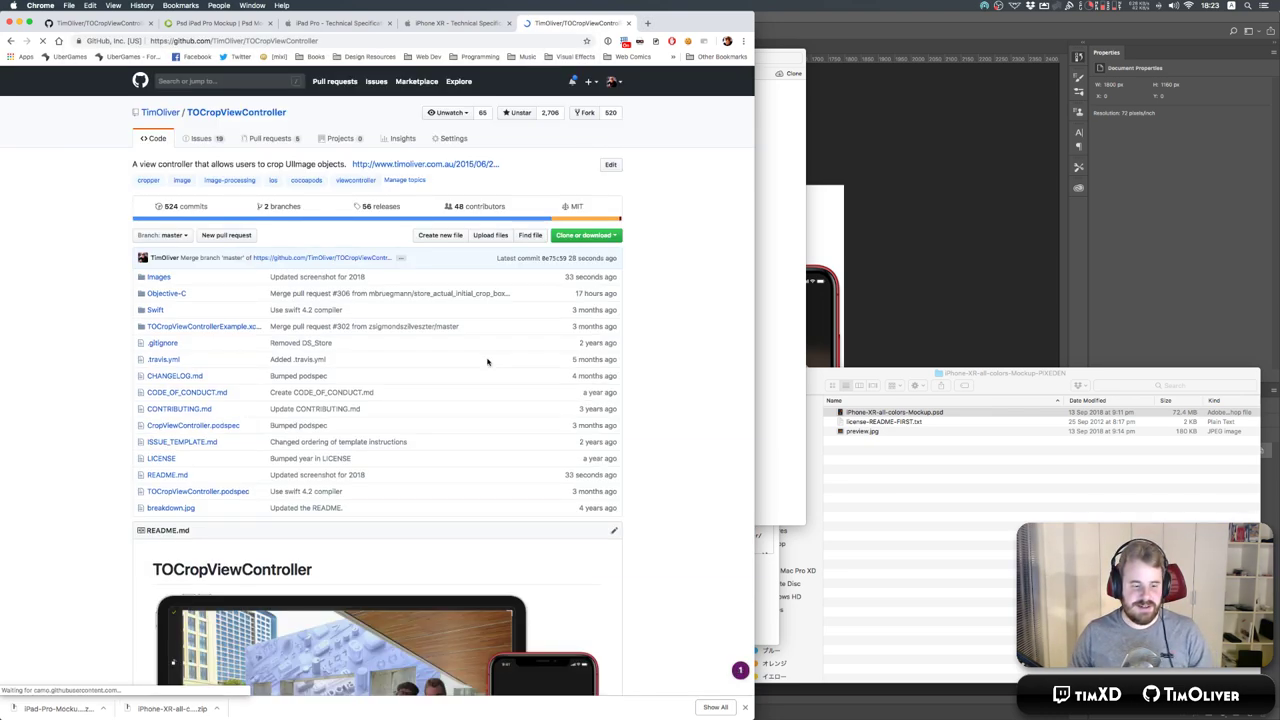
Examine the new device mockup and the surrounding README content on the repository page.
scroll(487, 362, down, 5)
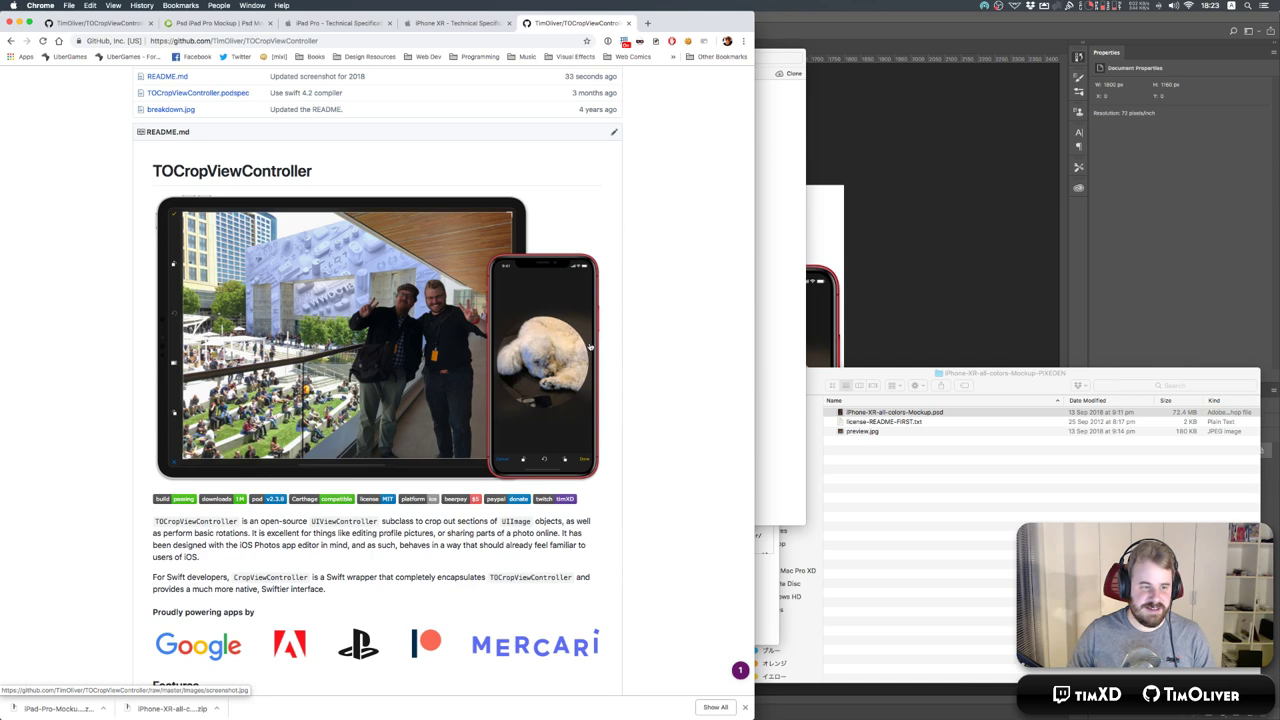
scroll(590, 346, down, 1)
scroll(588, 343, up, 2)
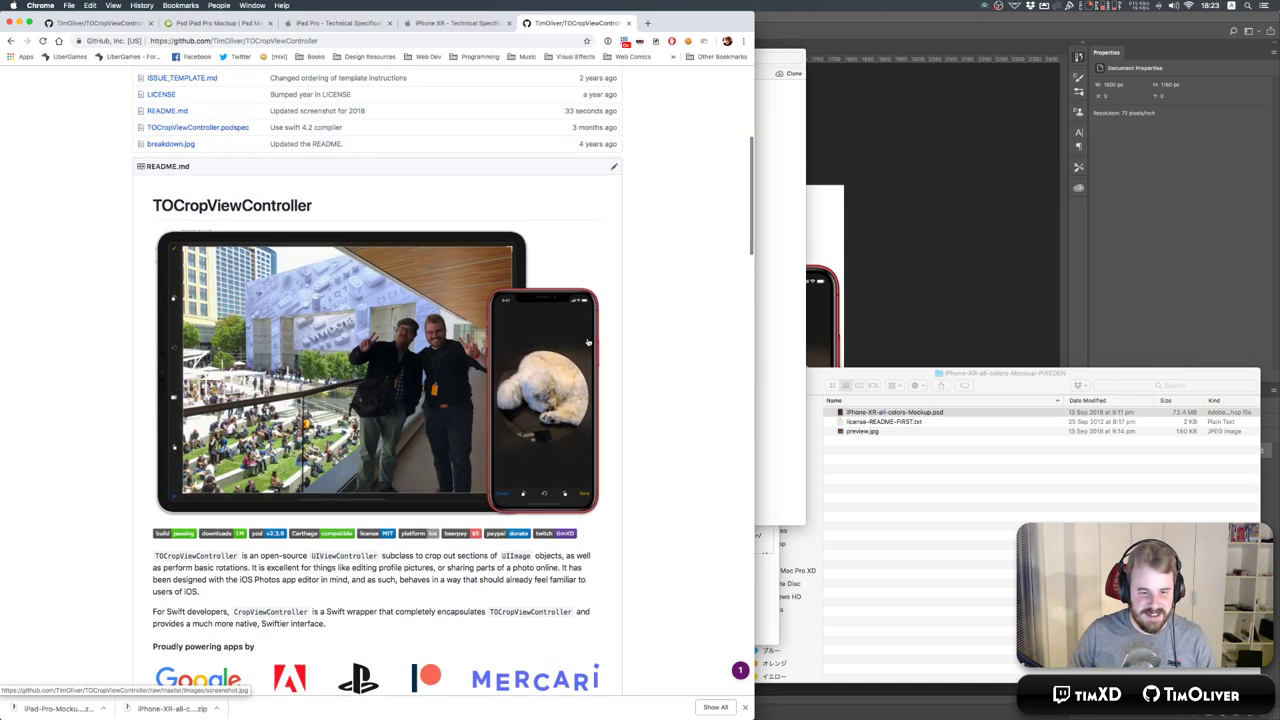
scroll(636, 308, up, 2)
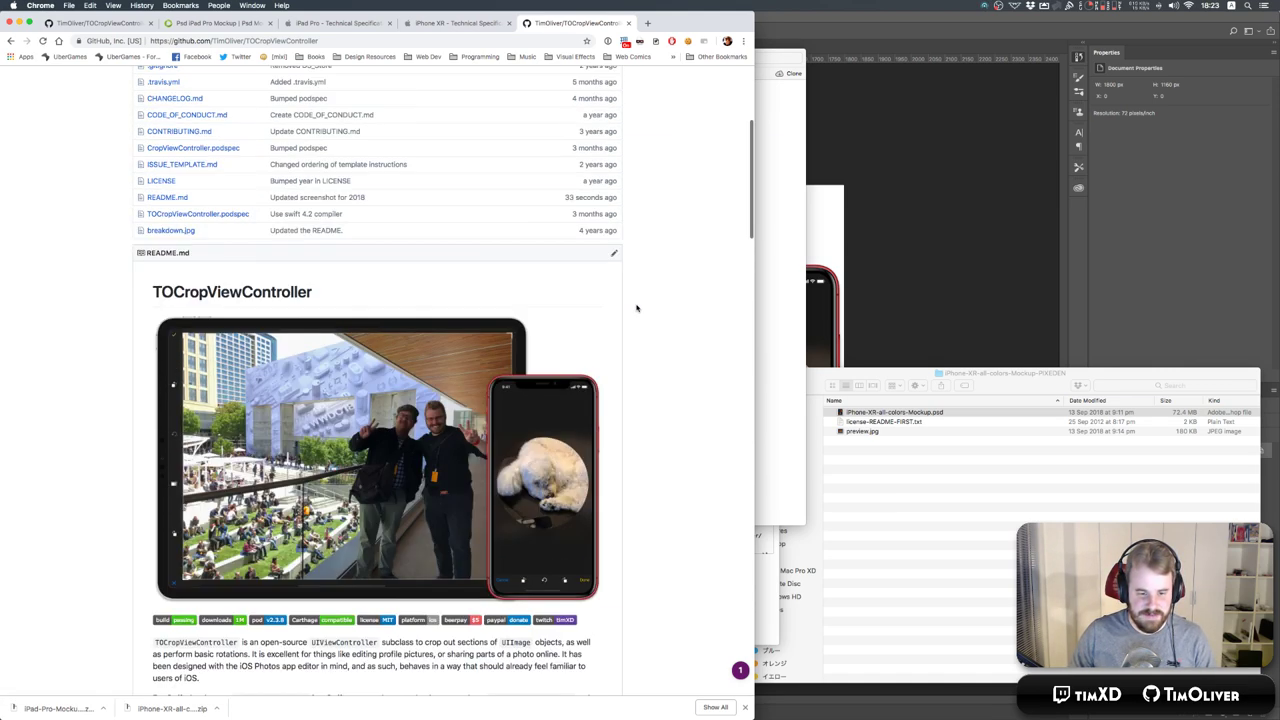
scroll(636, 308, up, 1)
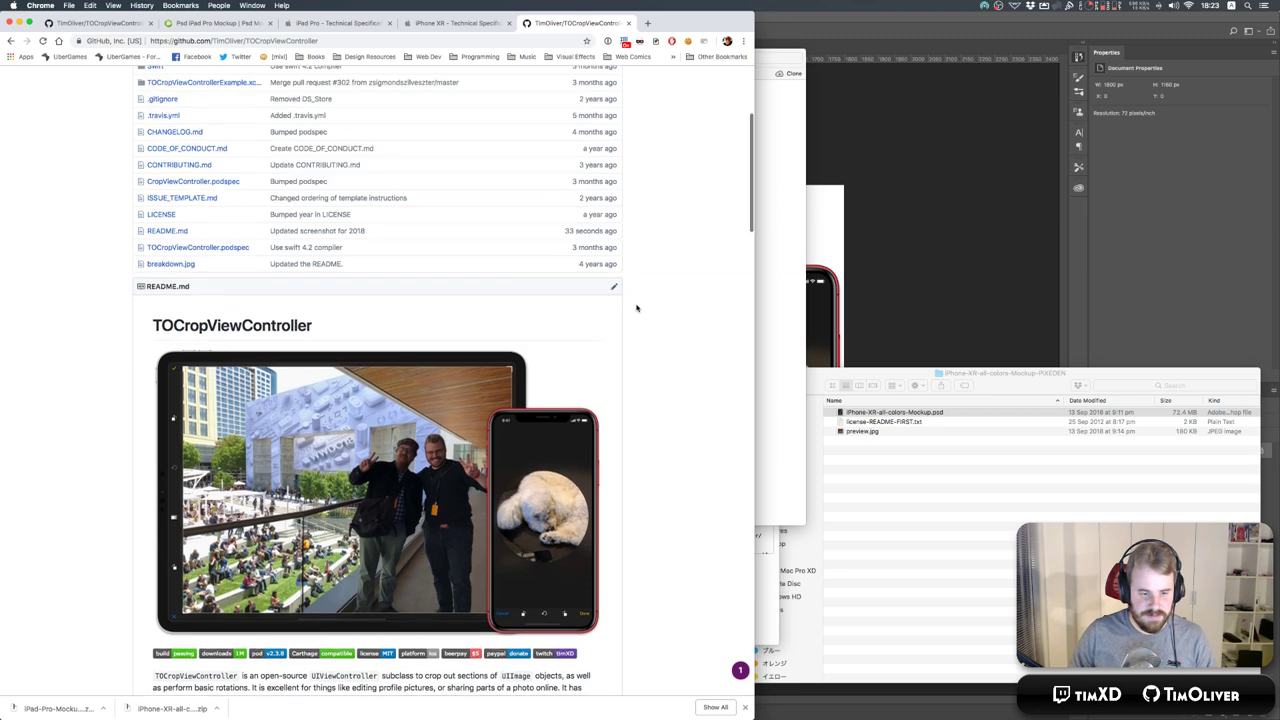
scroll(636, 308, up, 1)
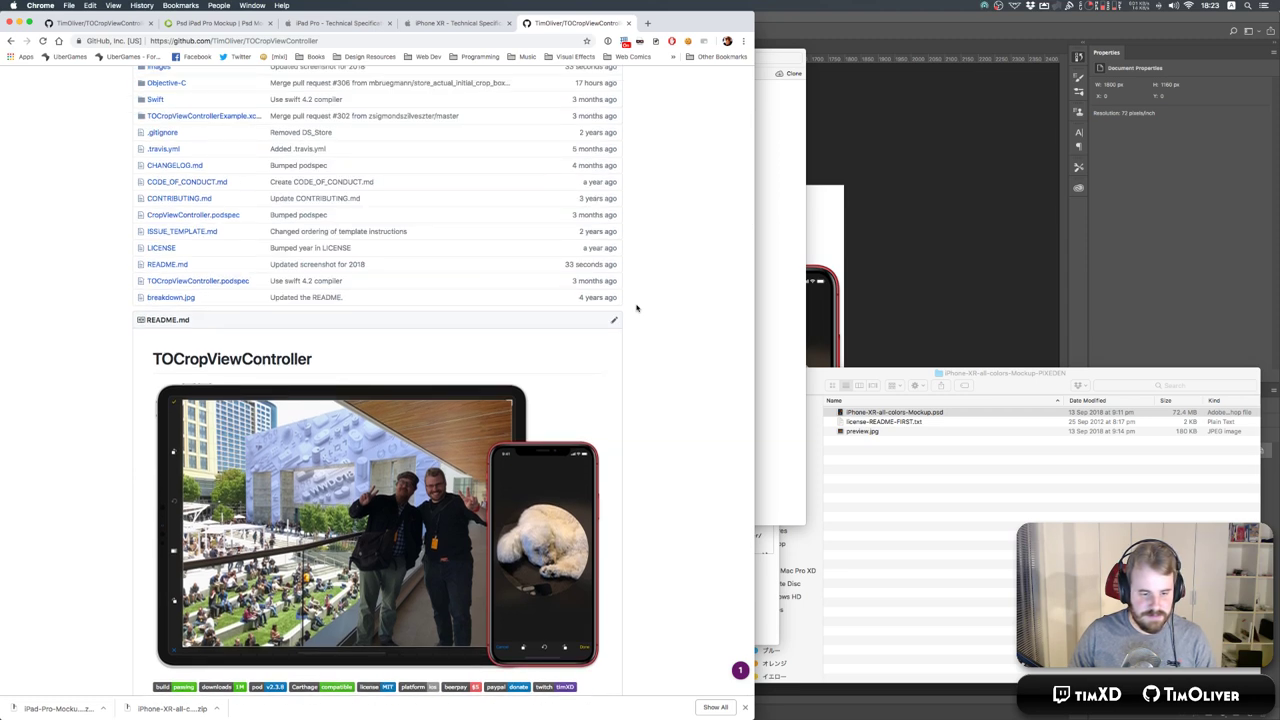
scroll(636, 308, down, 5)
scroll(636, 308, up, 3)
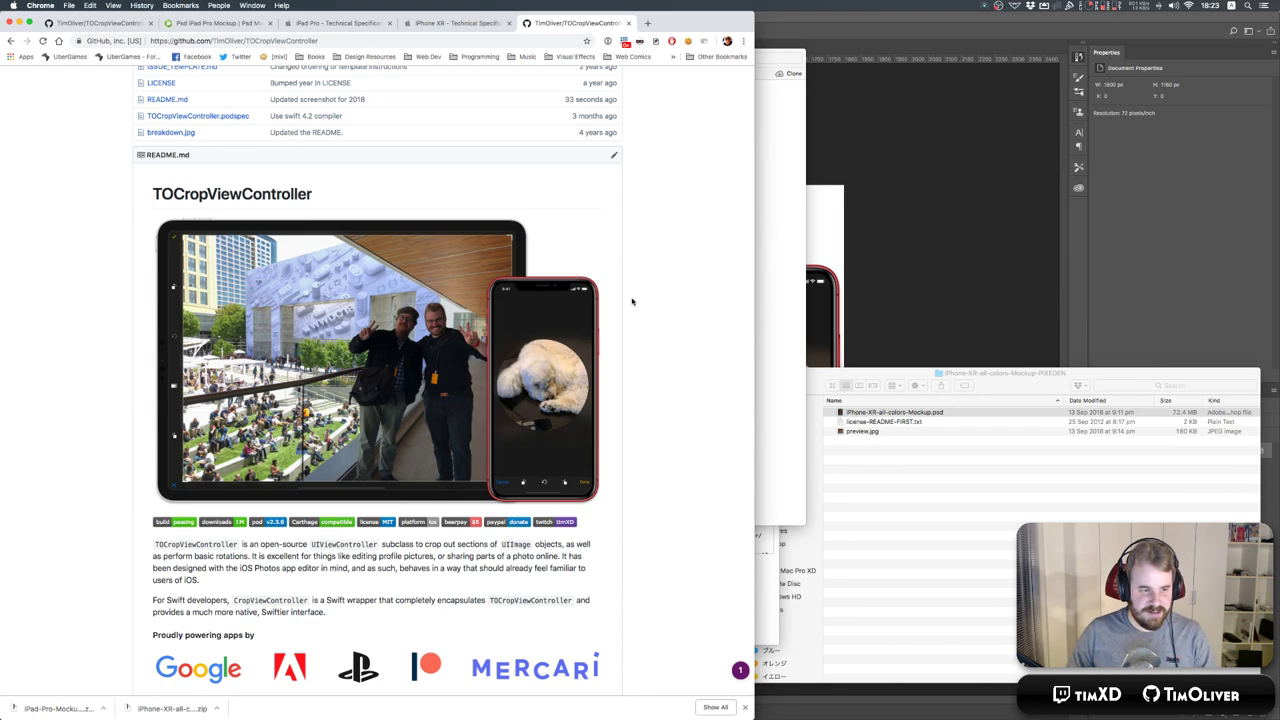
scroll(636, 308, up, 8)
scroll(603, 349, down, 15)
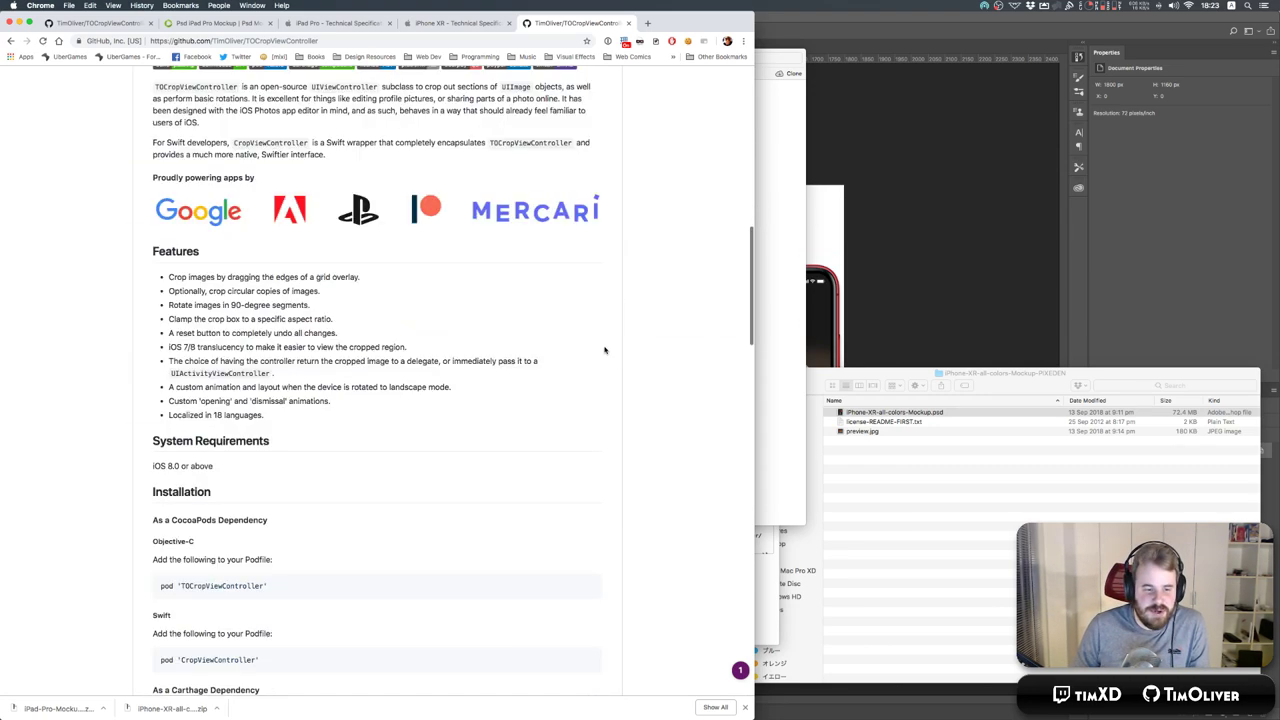
scroll(608, 357, up, 2)
scroll(608, 357, up, 15)
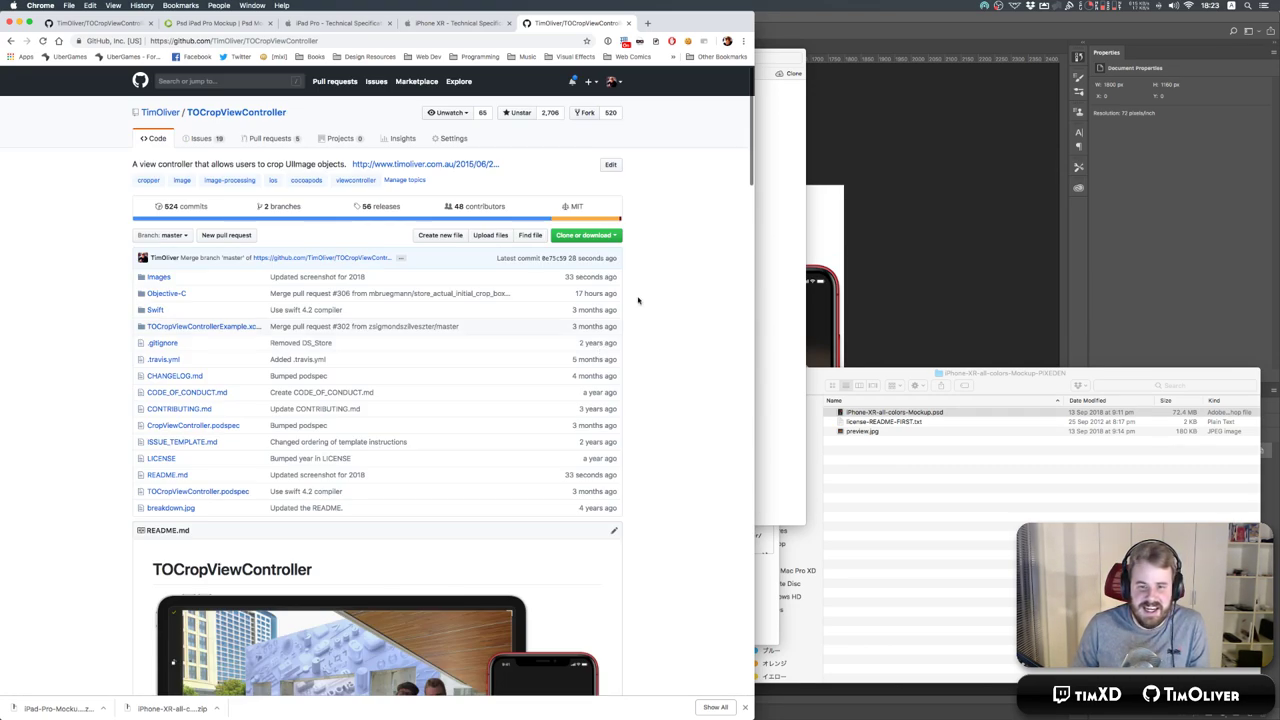
key(super+Tab)
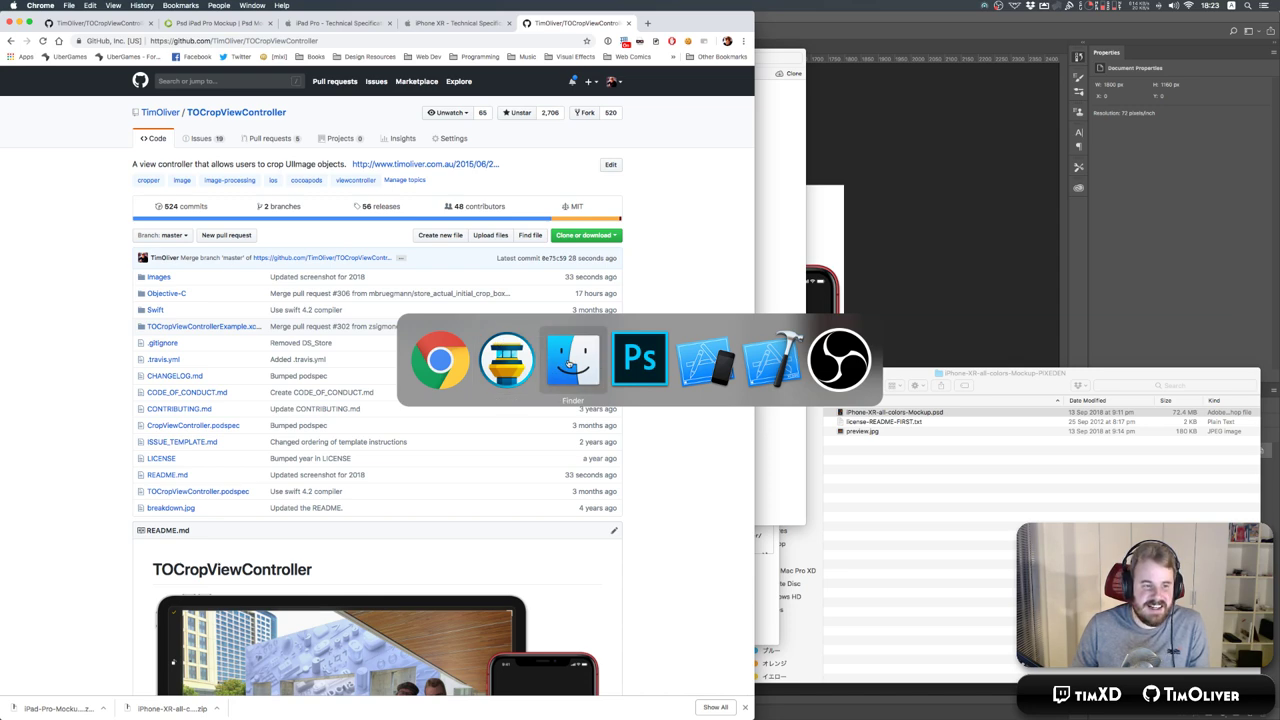
click(572, 362)
click(747, 213)
key(super+Tab)
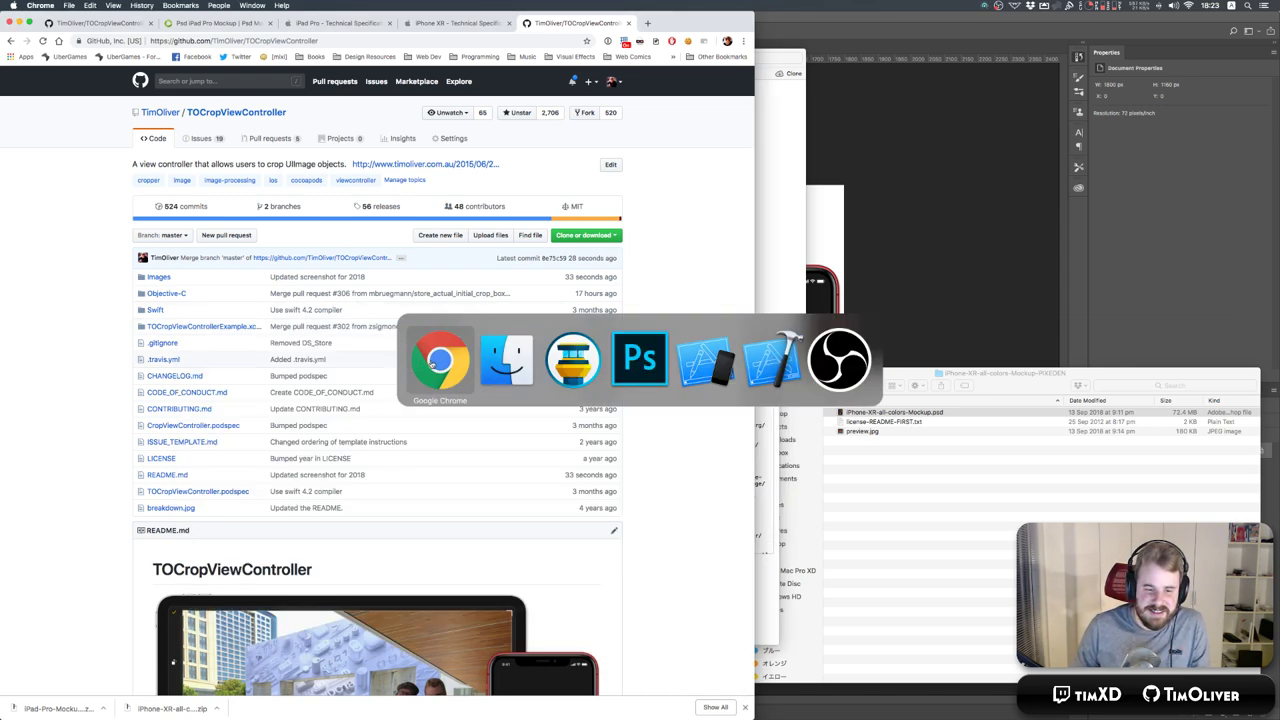